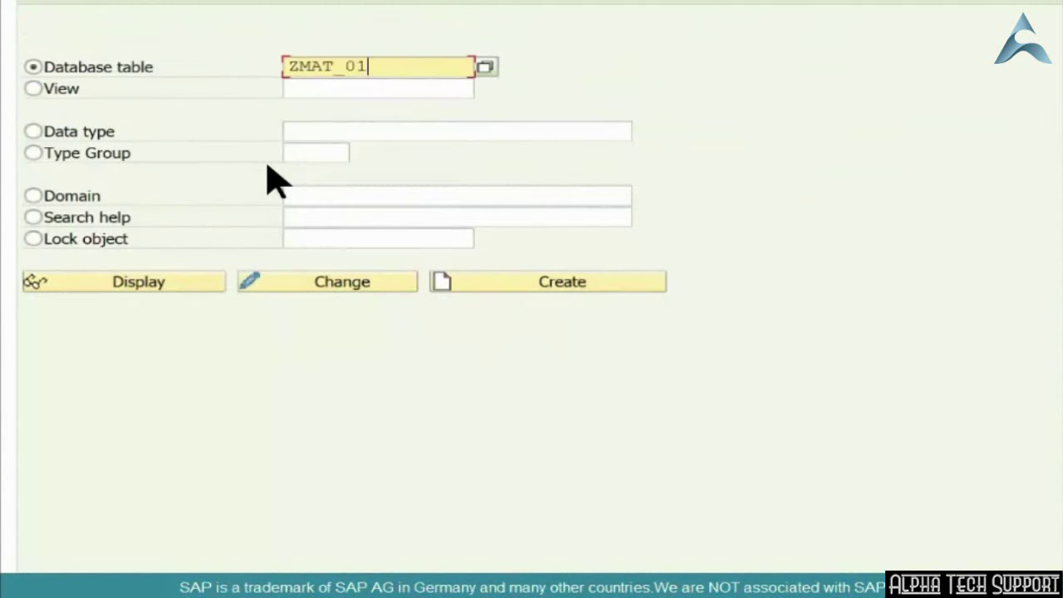
# Display the ZMAT_01 definition, point out its MATERIAL and DESCRIPTION fields, and open its contents.
pyautogui.click(199, 287)
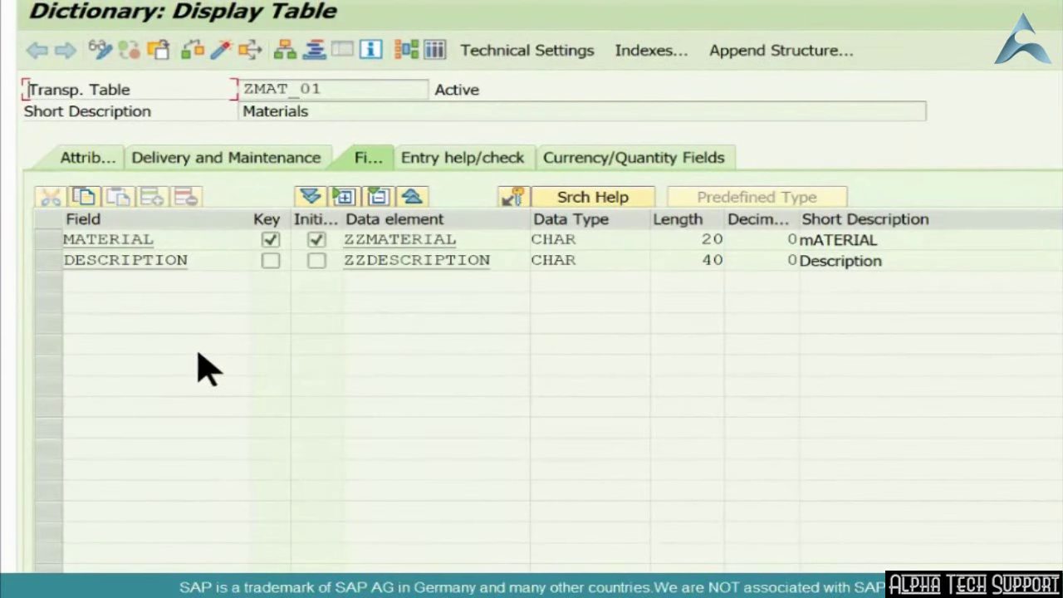
pyautogui.click(63, 234)
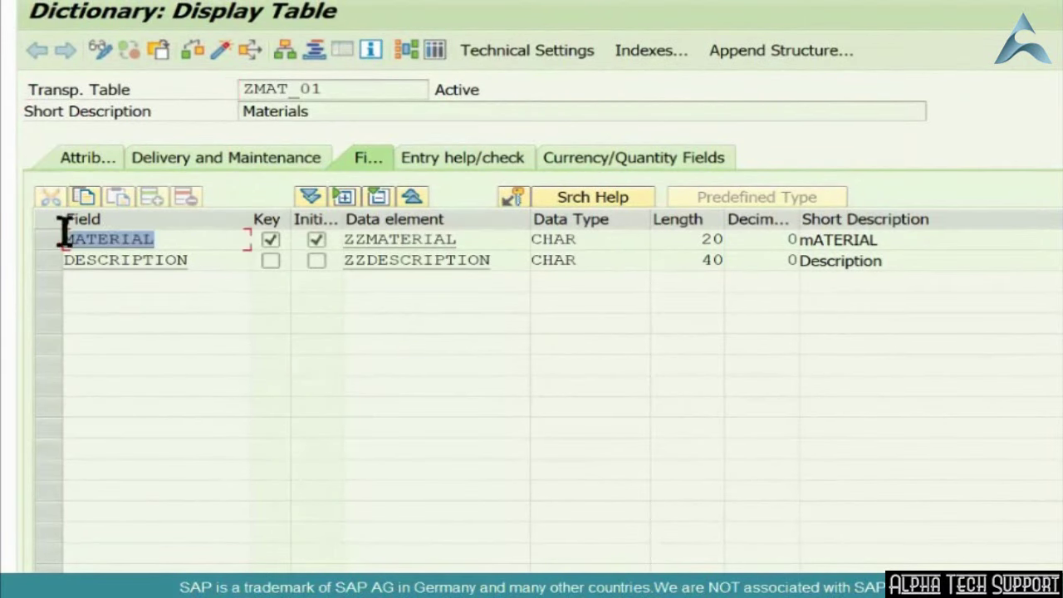
pyautogui.click(196, 262)
pyautogui.moveTo(196, 263); pyautogui.dragTo(3, 241)
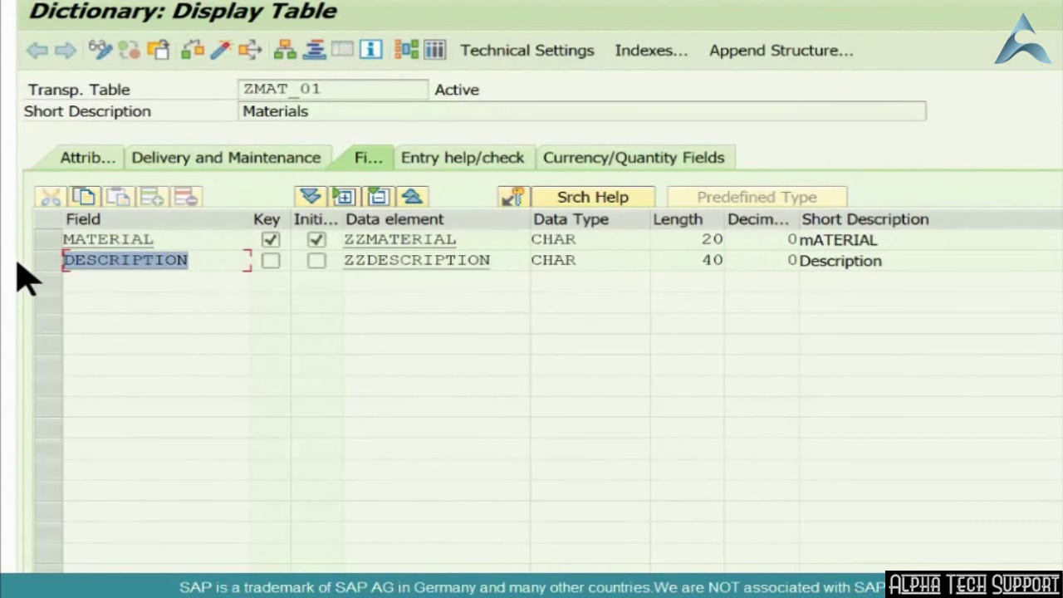
pyautogui.click(441, 54)
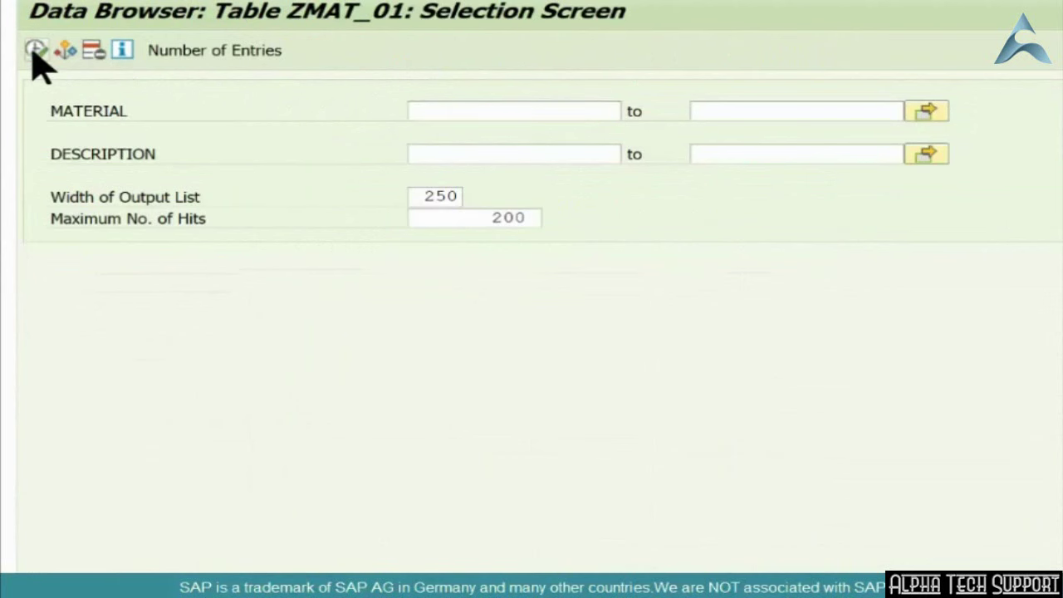
# Execute the ZMAT_01 Data Browser selection to list entries, then go back with F3.
pyautogui.click(34, 51)
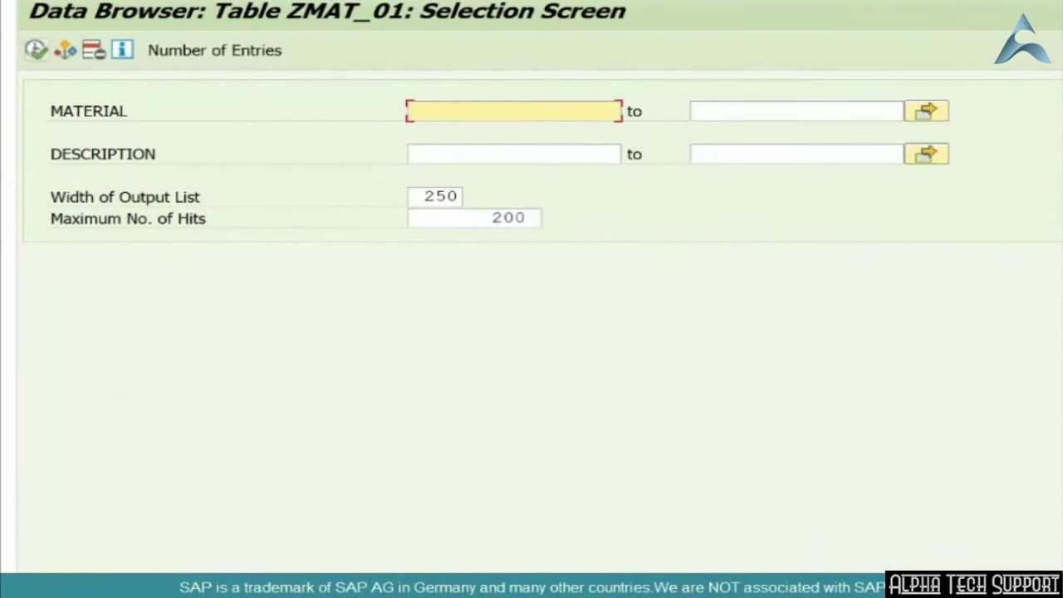
pyautogui.press('F3')
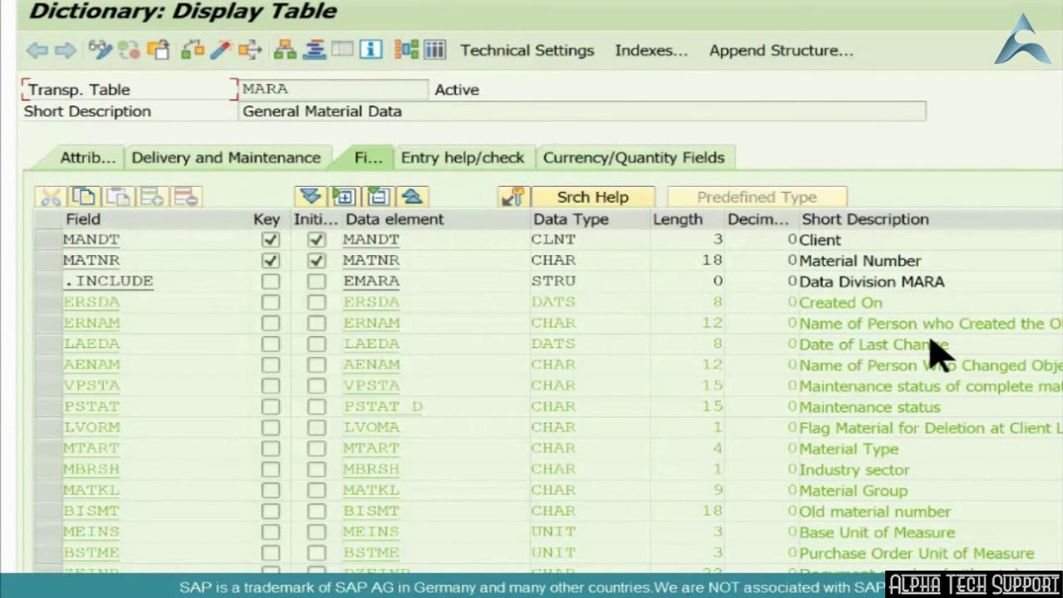
pyautogui.doubleClick(421, 89)
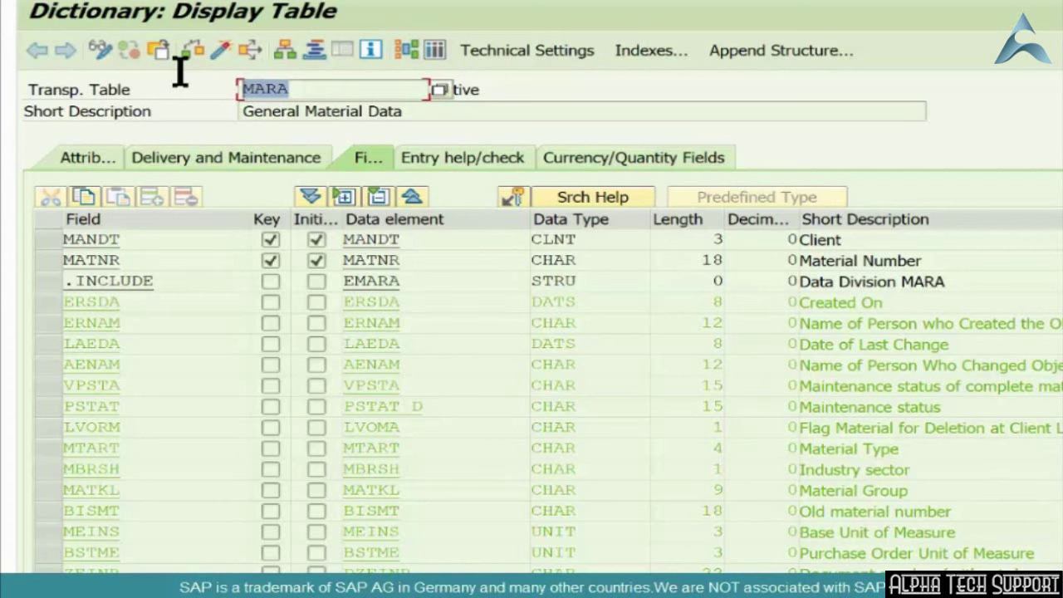
# Highlight MARA field descriptions: Material Number, Created On, ERNAM, Date of Last Change, AENAM, Industry sector, Material Group, Base Unit of Measure.
pyautogui.click(917, 259)
pyautogui.moveTo(916, 259); pyautogui.dragTo(783, 264)
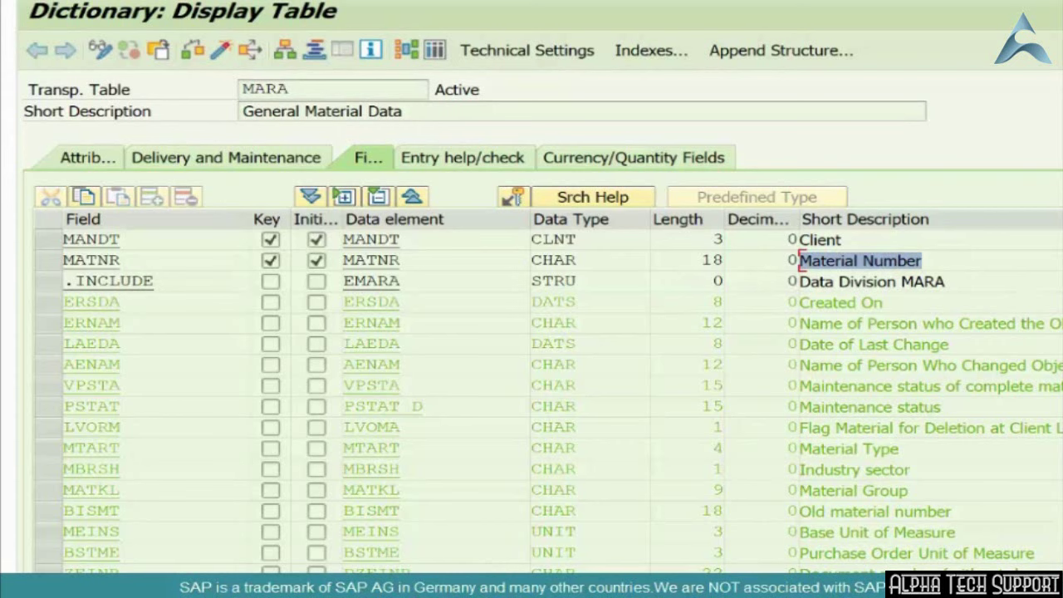
pyautogui.moveTo(921, 304); pyautogui.dragTo(750, 297)
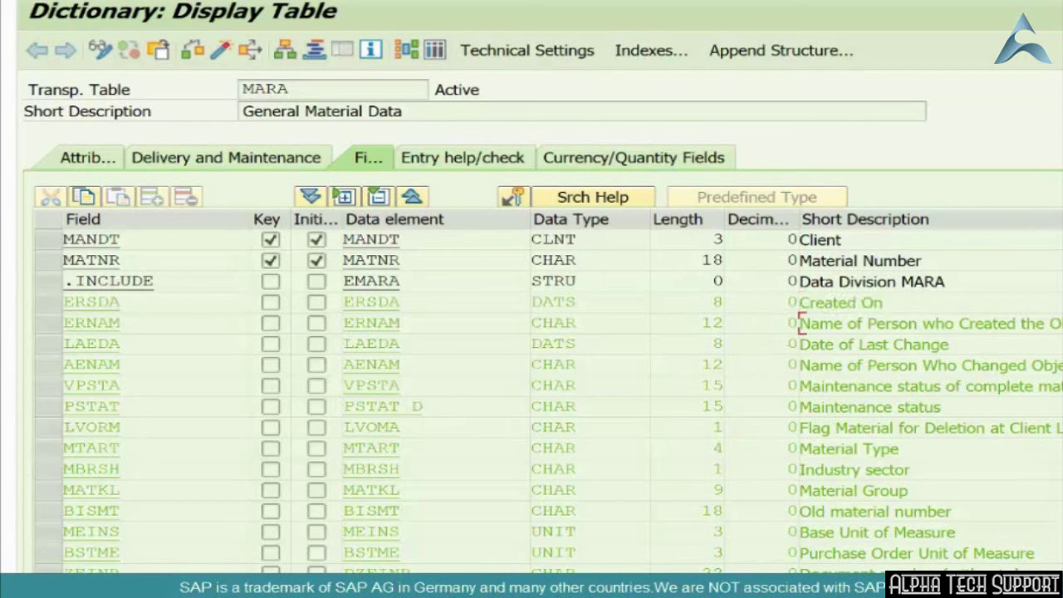
pyautogui.doubleClick(785, 326)
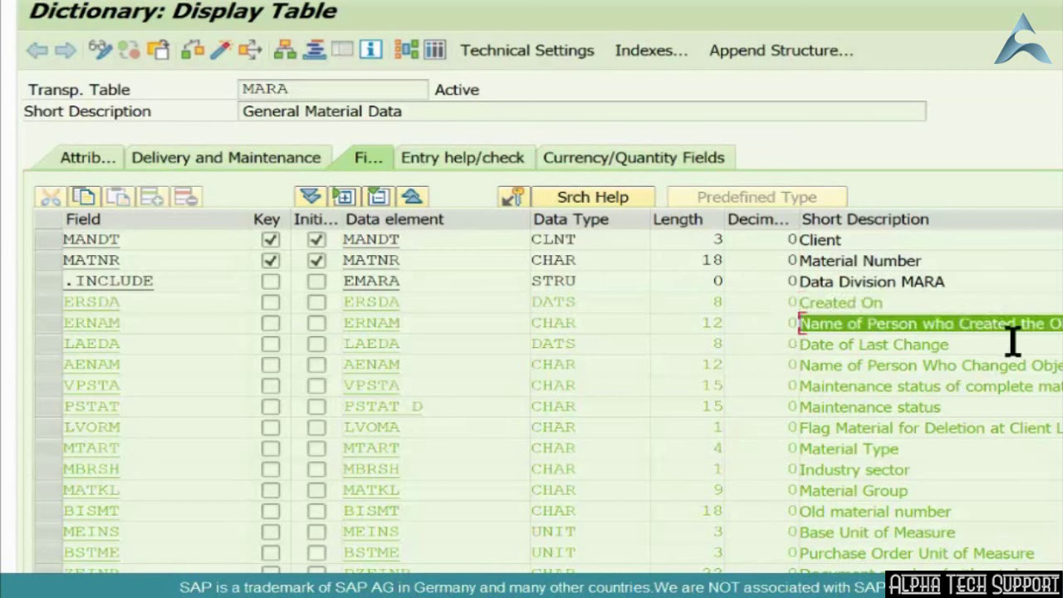
pyautogui.moveTo(951, 344); pyautogui.dragTo(764, 331)
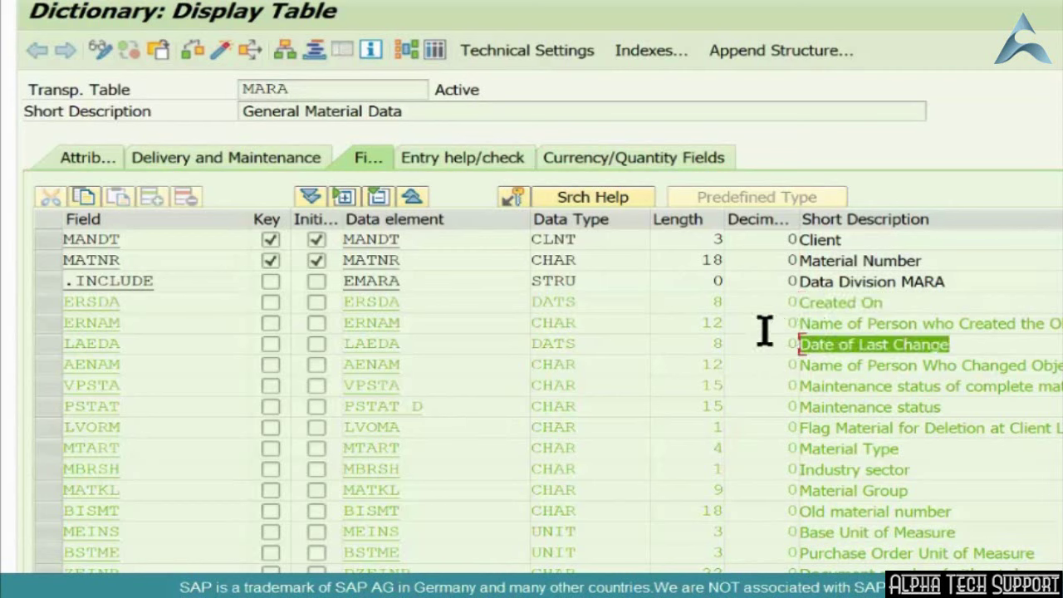
pyautogui.moveTo(951, 366); pyautogui.dragTo(751, 372)
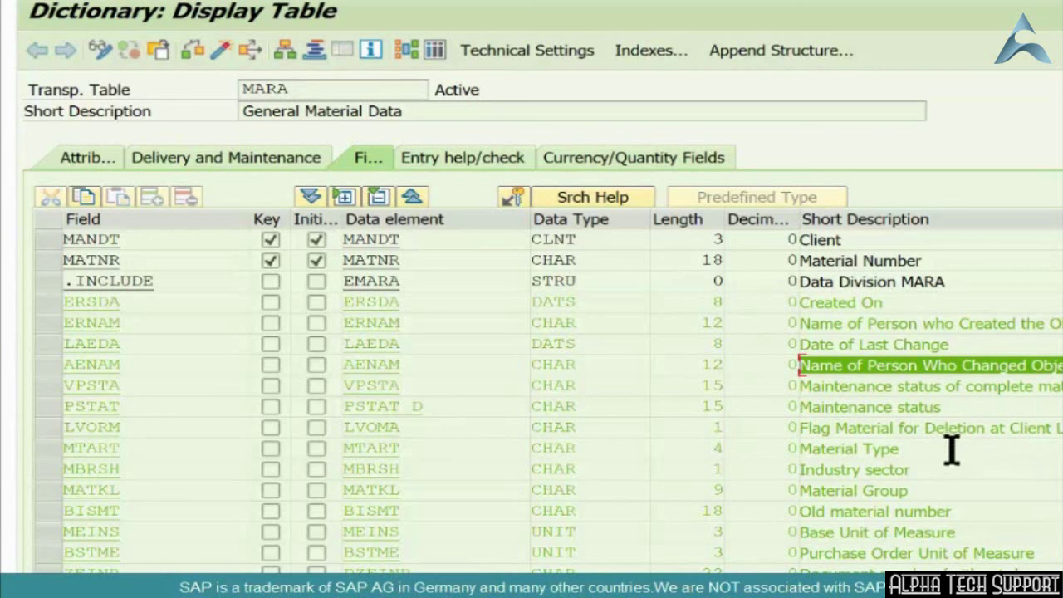
pyautogui.moveTo(951, 451); pyautogui.dragTo(699, 454)
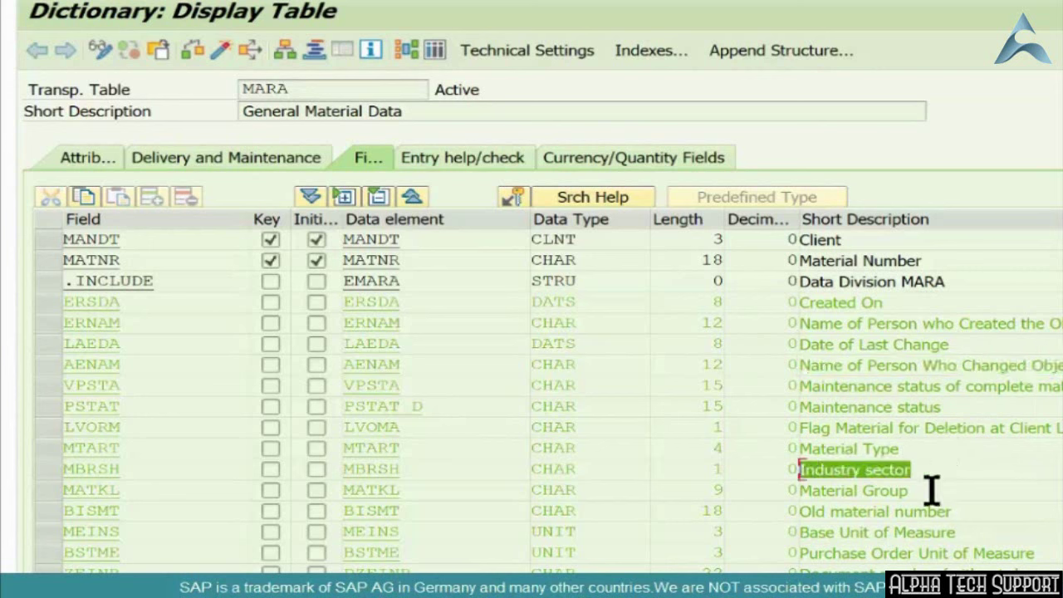
pyautogui.moveTo(933, 491); pyautogui.dragTo(498, 485)
pyautogui.moveTo(985, 531); pyautogui.dragTo(555, 511)
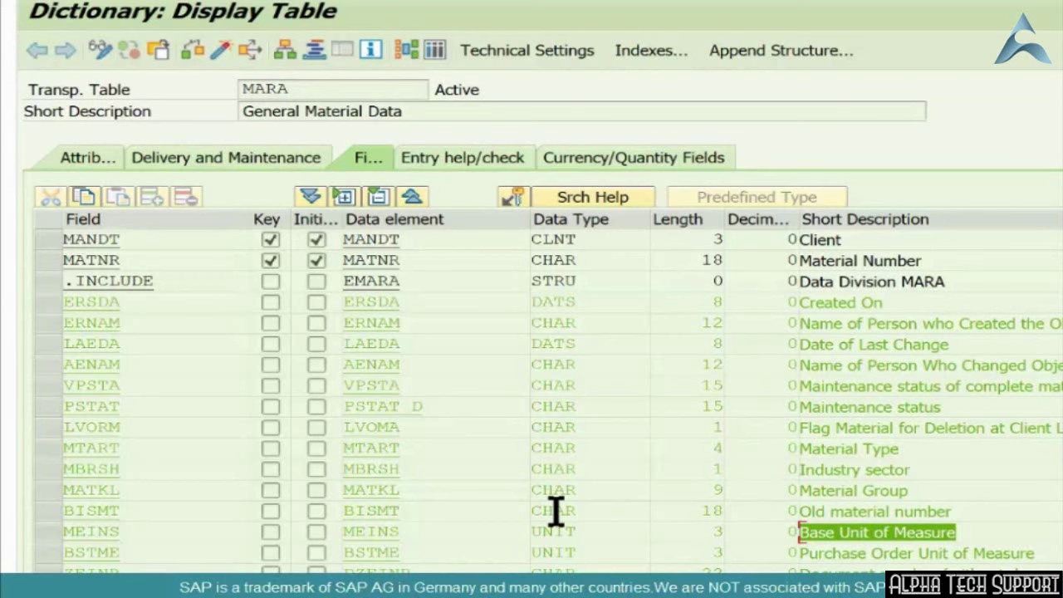
# Reselect the Material Number, Created On and ERNAM descriptions, ending on the full Material Group description.
pyautogui.moveTo(965, 261); pyautogui.dragTo(650, 244)
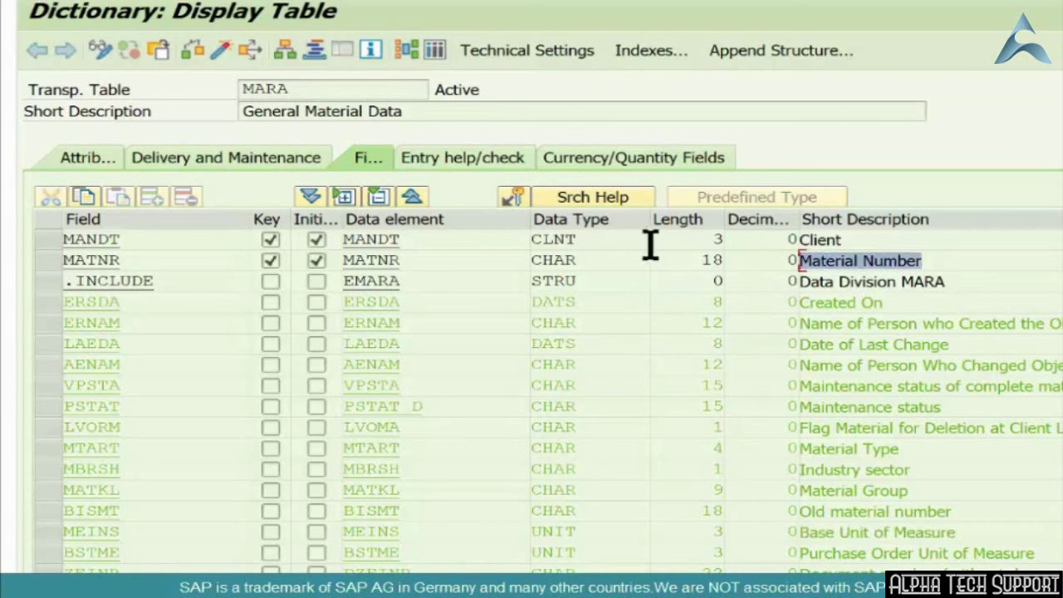
pyautogui.moveTo(968, 299); pyautogui.dragTo(706, 297)
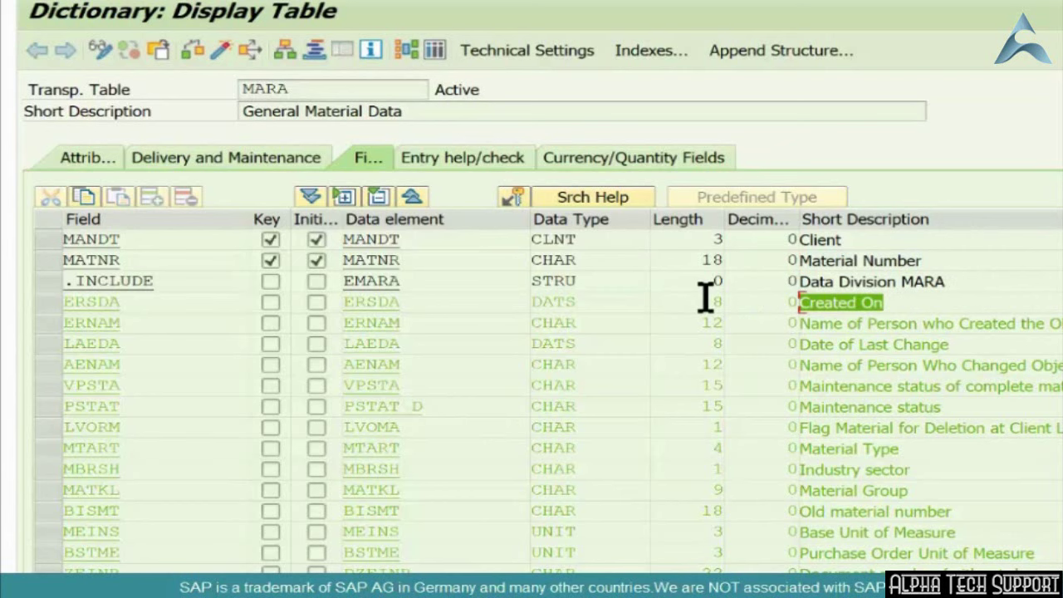
pyautogui.moveTo(1033, 323); pyautogui.dragTo(715, 312)
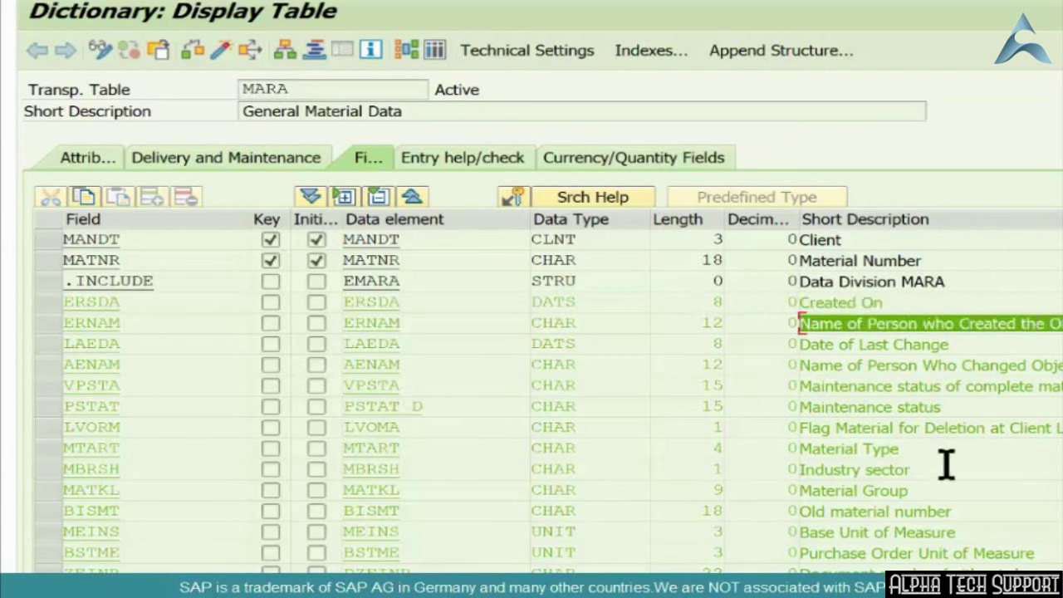
pyautogui.moveTo(931, 489); pyautogui.dragTo(794, 490)
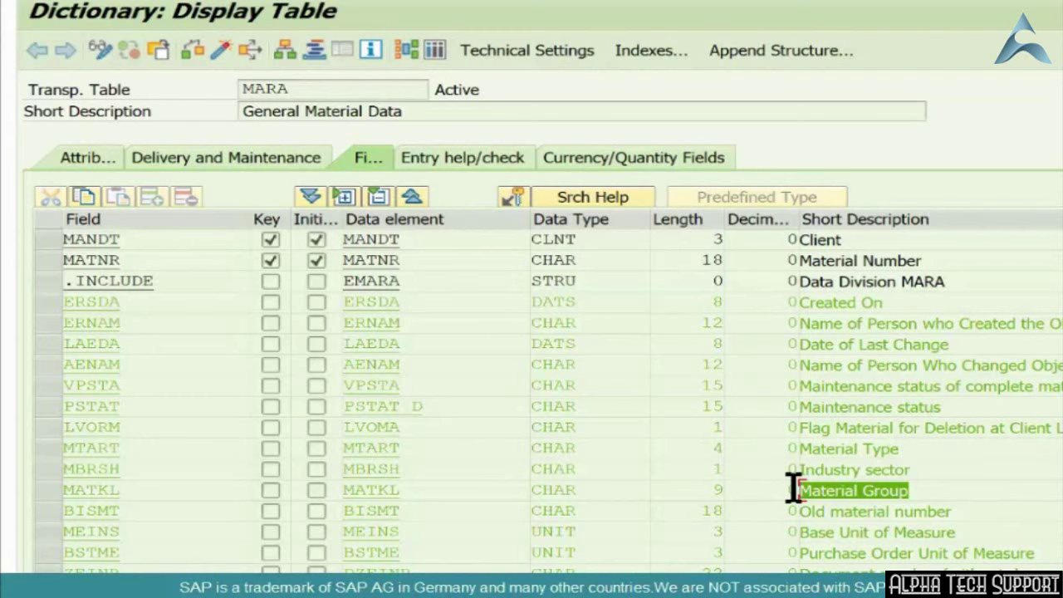
pyautogui.click(962, 486)
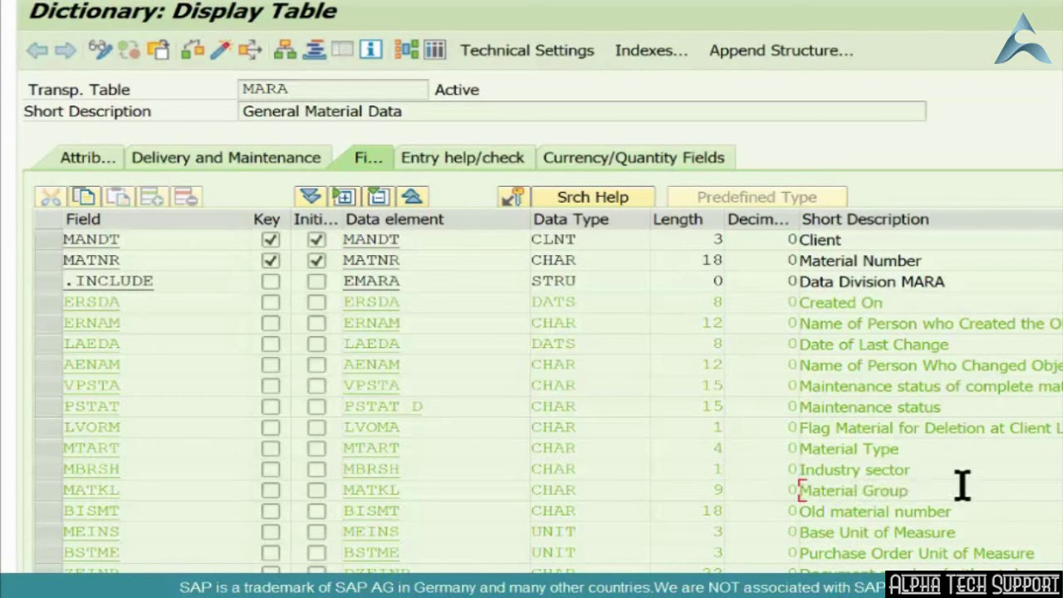
pyautogui.moveTo(962, 486); pyautogui.dragTo(773, 475)
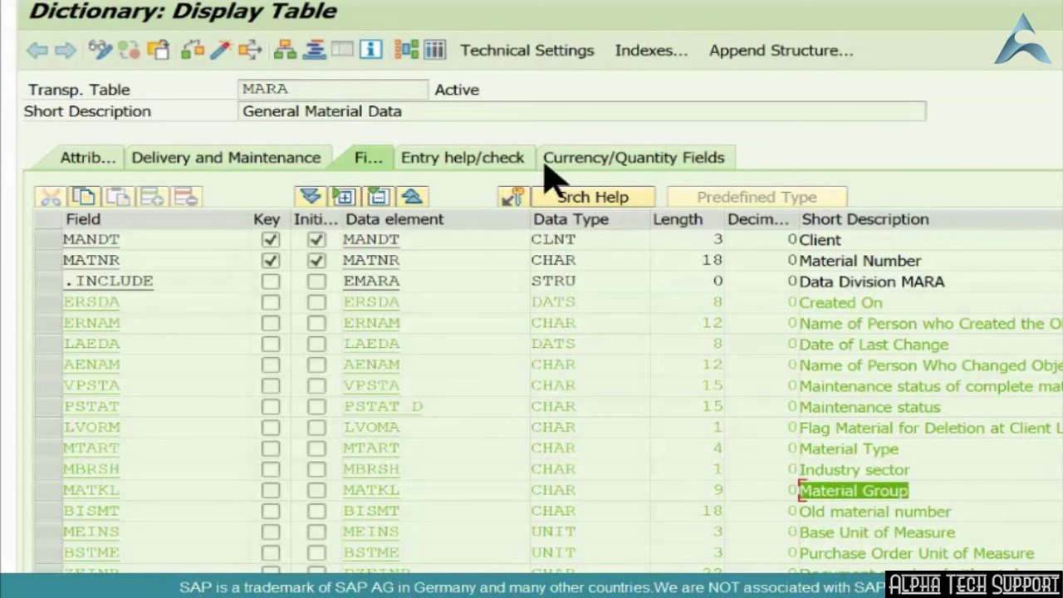
# List MARA entries in the Data Browser and switch column headings to field labels in user settings.
pyautogui.click(434, 50)
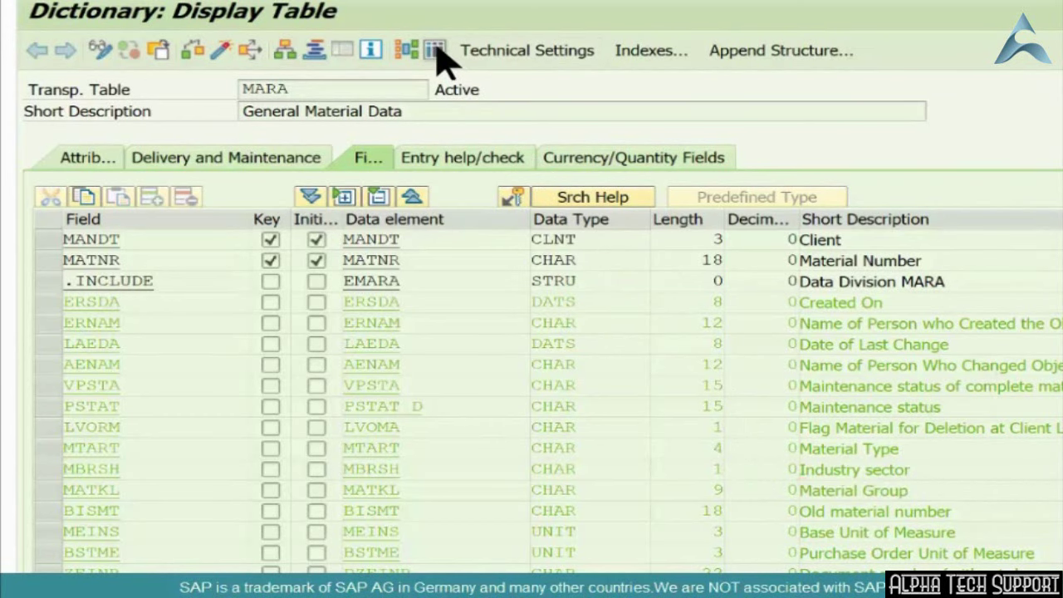
pyautogui.click(35, 50)
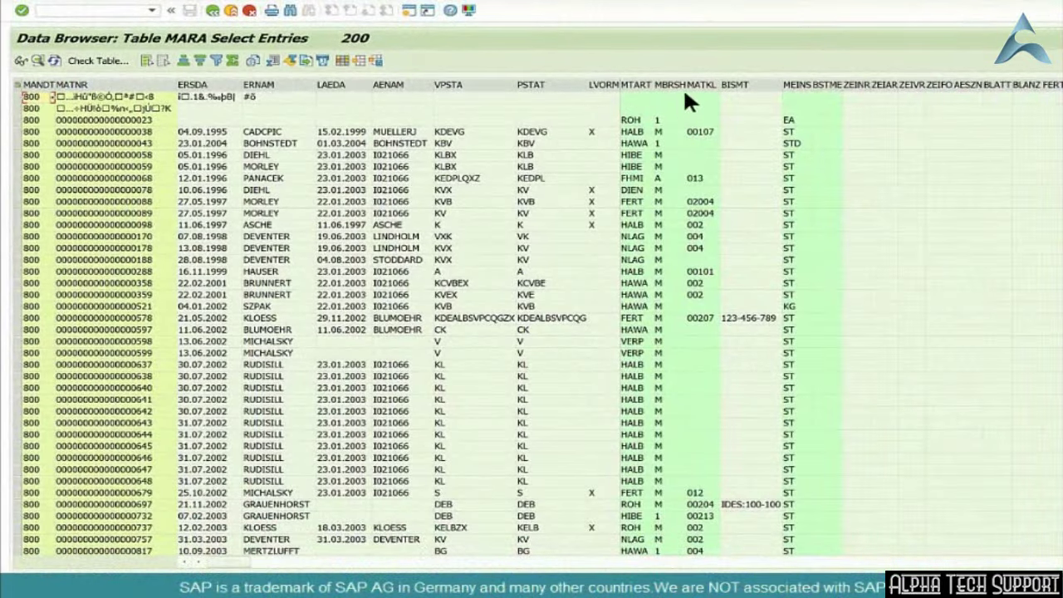
pyautogui.click(705, 85)
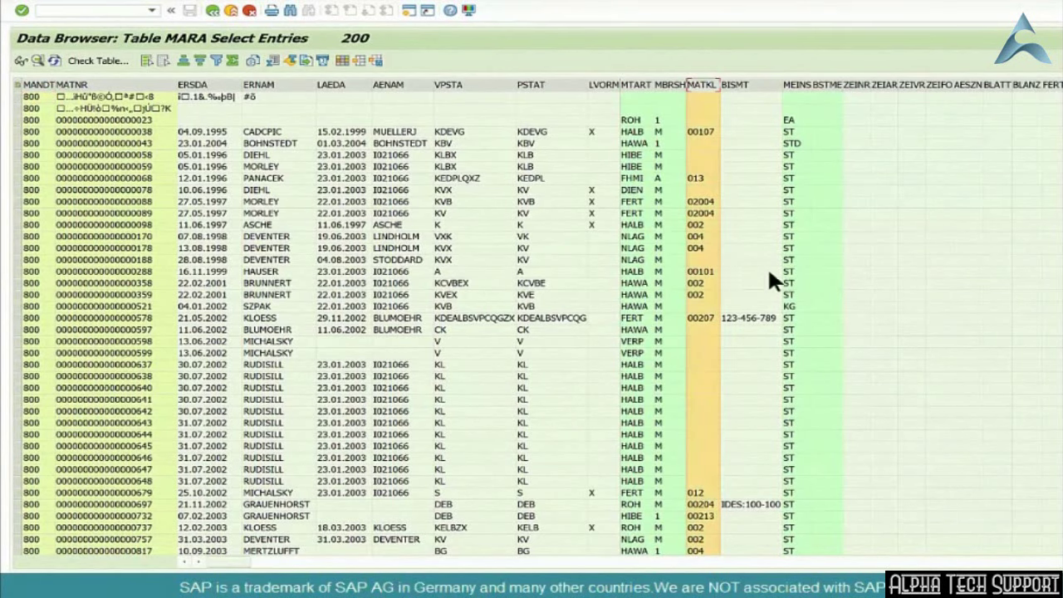
pyautogui.click(182, 2)
pyautogui.click(211, 35)
pyautogui.click(109, 265)
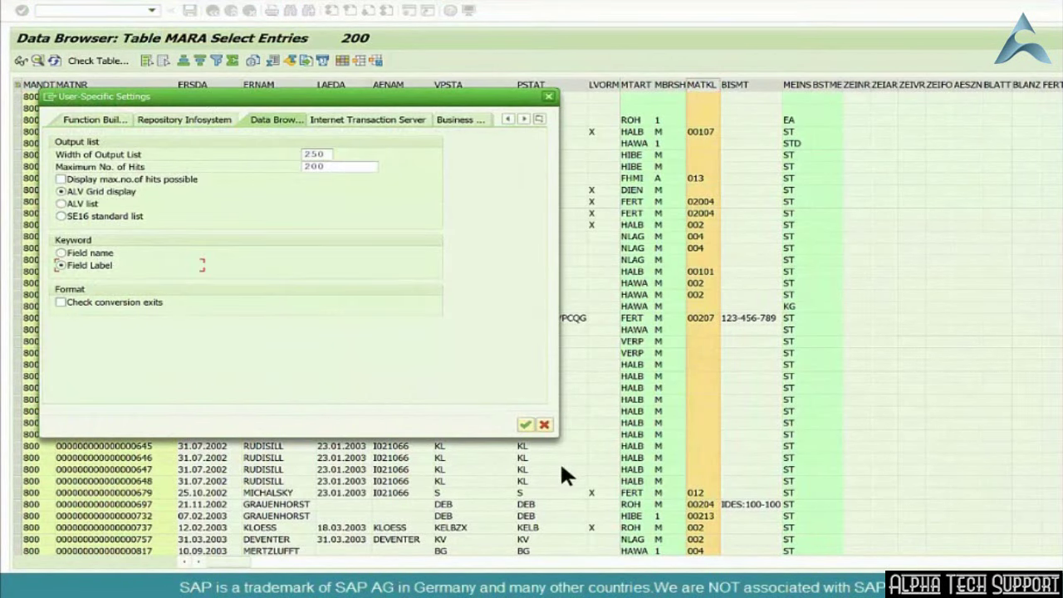
pyautogui.click(525, 424)
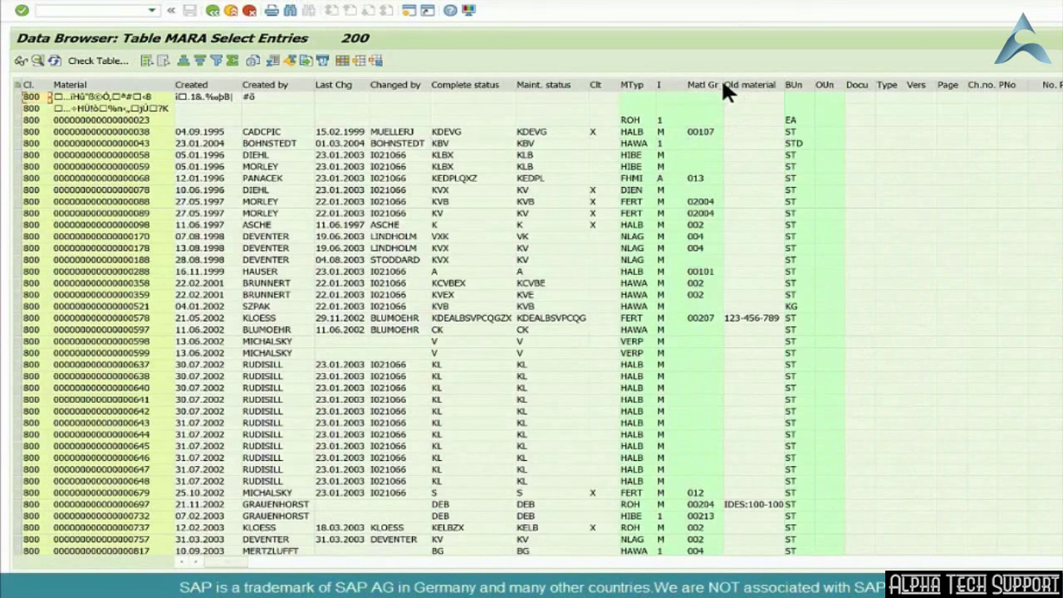
# Widen the Matl Group column and select row 038 with its Matl Group value 00107.
pyautogui.moveTo(723, 91); pyautogui.dragTo(753, 85)
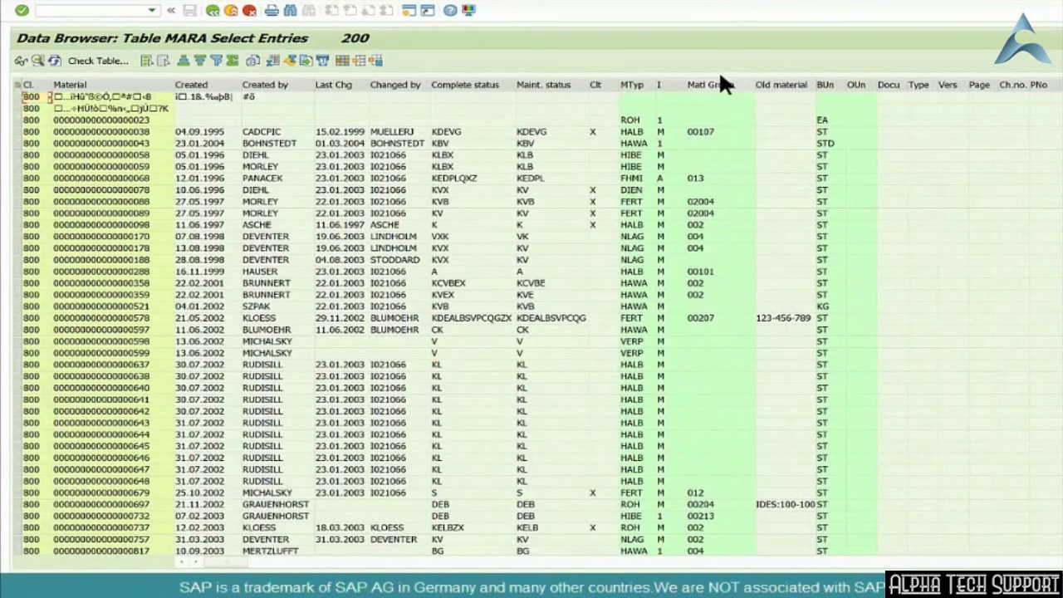
pyautogui.click(716, 84)
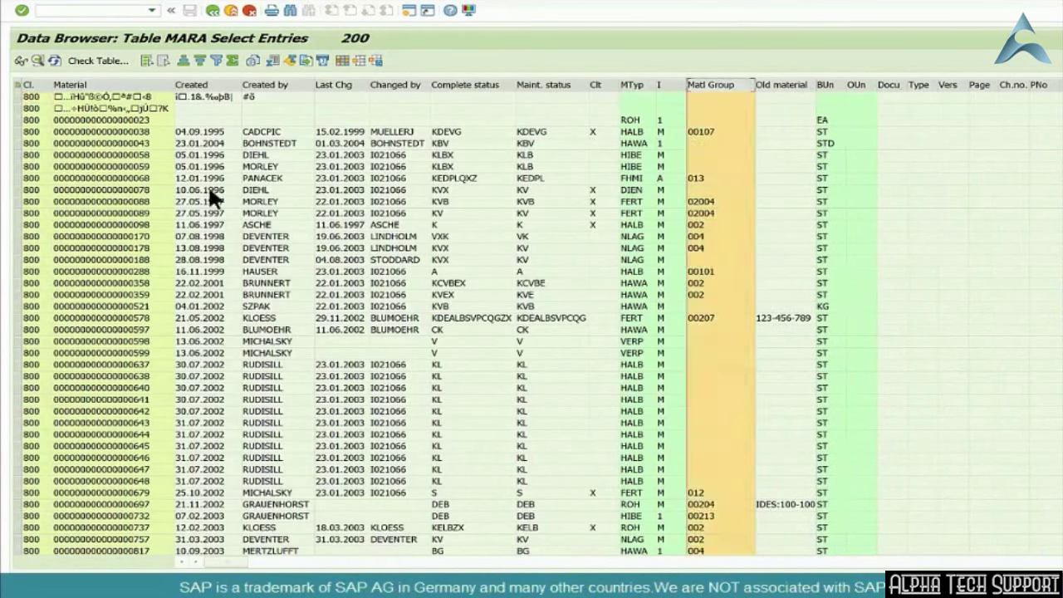
pyautogui.click(141, 132)
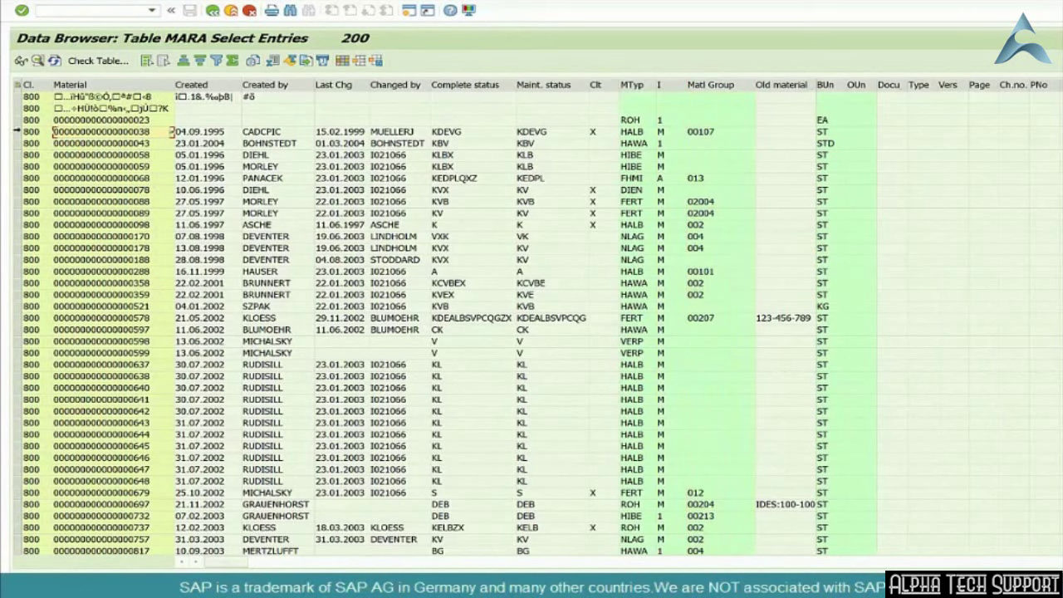
pyautogui.click(18, 132)
pyautogui.click(721, 133)
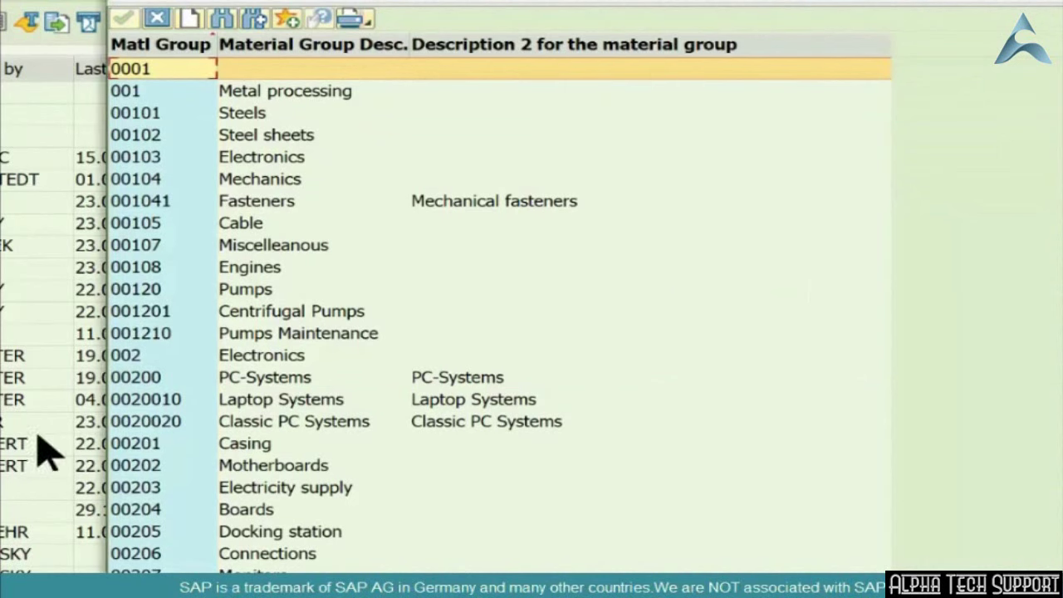
# Browse the value help entries 00107 Miscellaneous, 00105 Cable, Fasteners, Mechanics, Steels, 001 Metal processing, 00208 Hard disks.
pyautogui.click(270, 253)
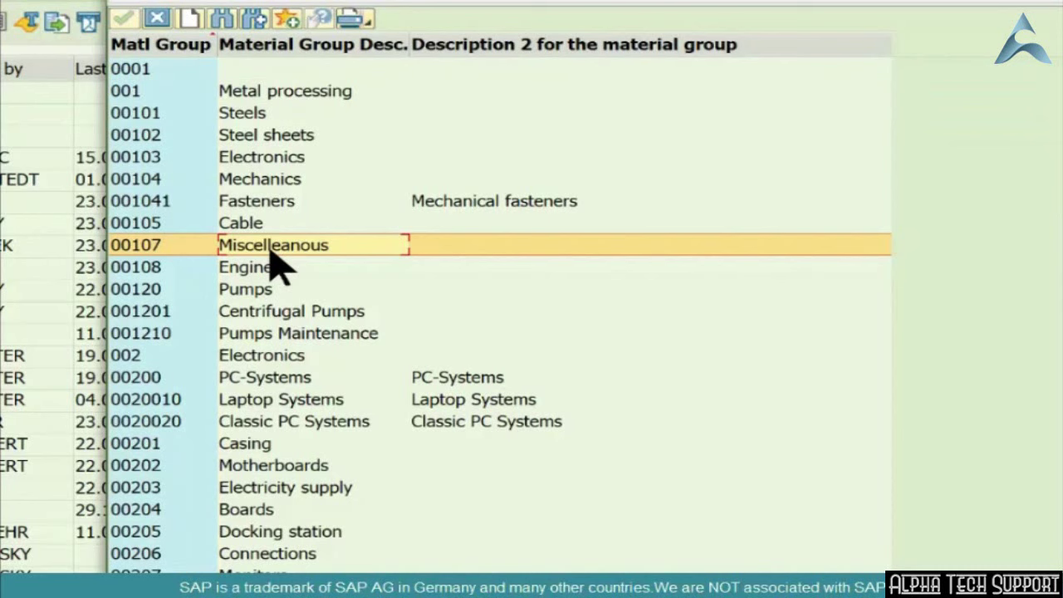
pyautogui.click(322, 224)
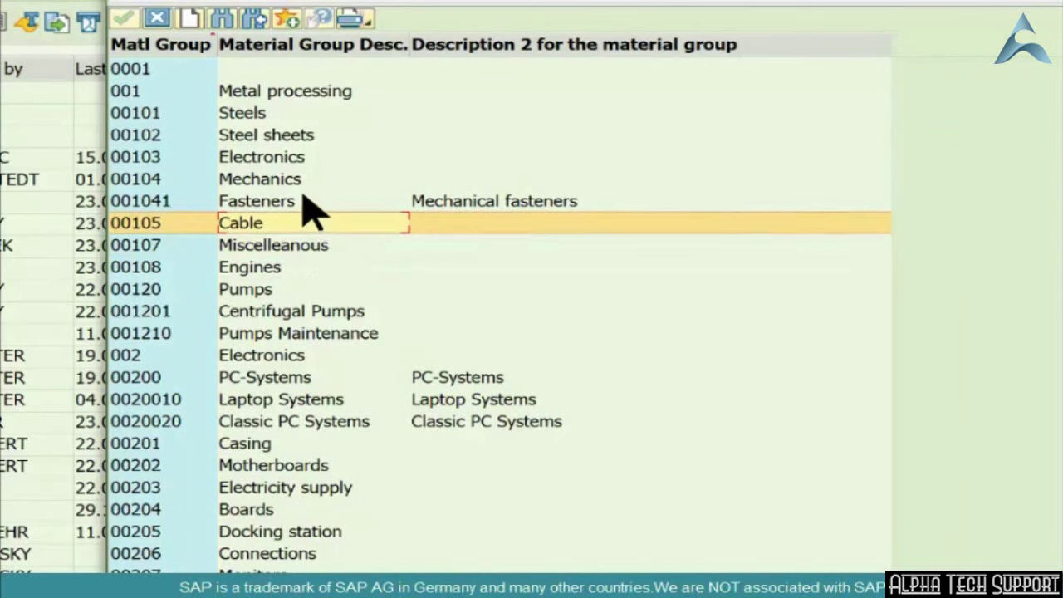
pyautogui.click(305, 199)
pyautogui.click(294, 178)
pyautogui.click(270, 113)
pyautogui.click(304, 93)
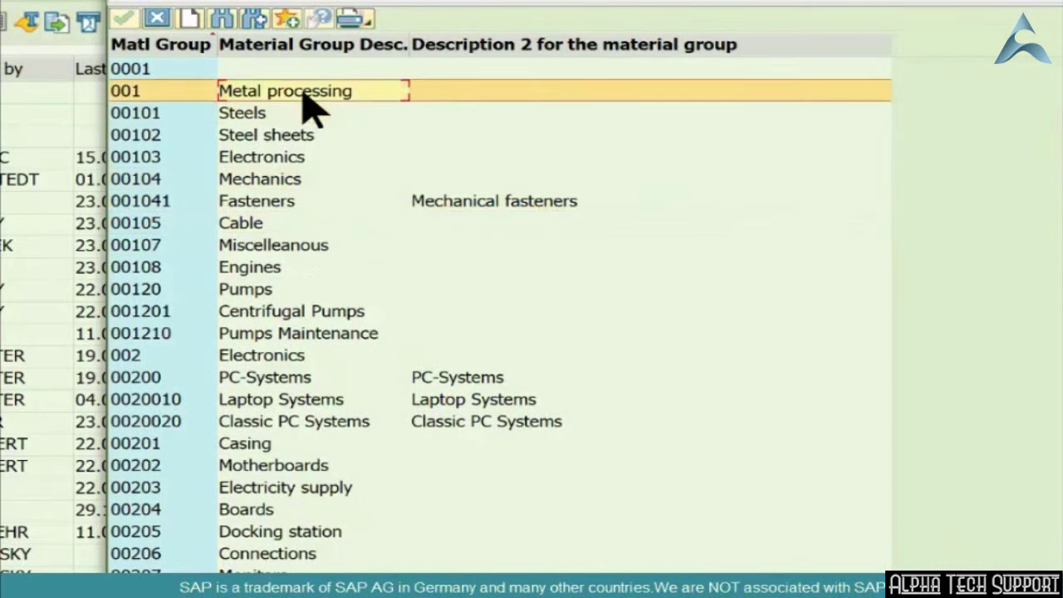
pyautogui.click(291, 396)
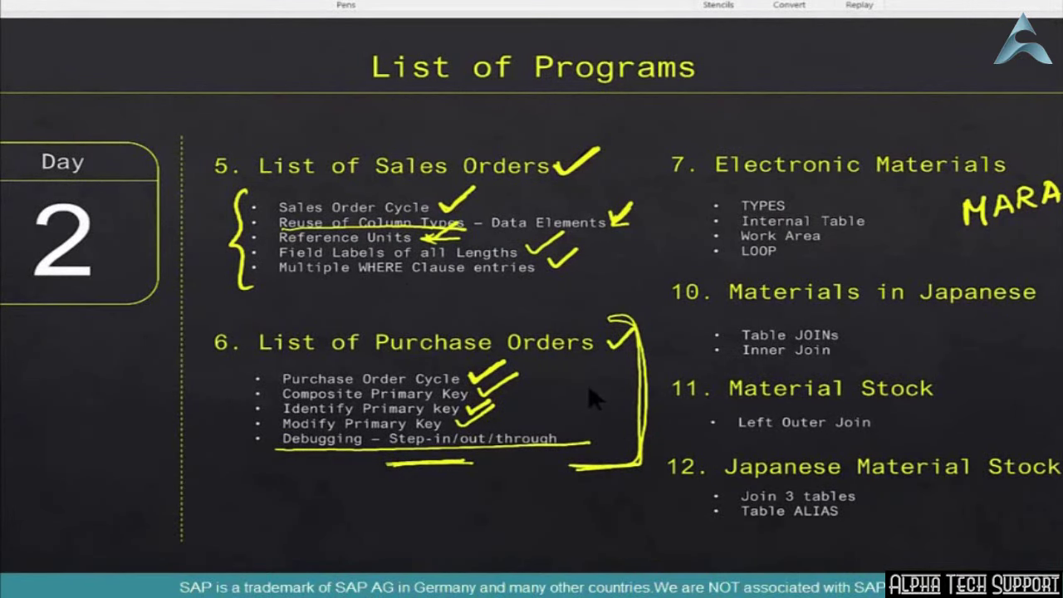
# Draw a check mark beside 7. Electronic Materials on the Day 2 slide.
pyautogui.moveTo(1025, 156)
pyautogui.mouseDown()
pyautogui.moveTo(1034, 166)
pyautogui.moveTo(1060, 144)
pyautogui.mouseUp()
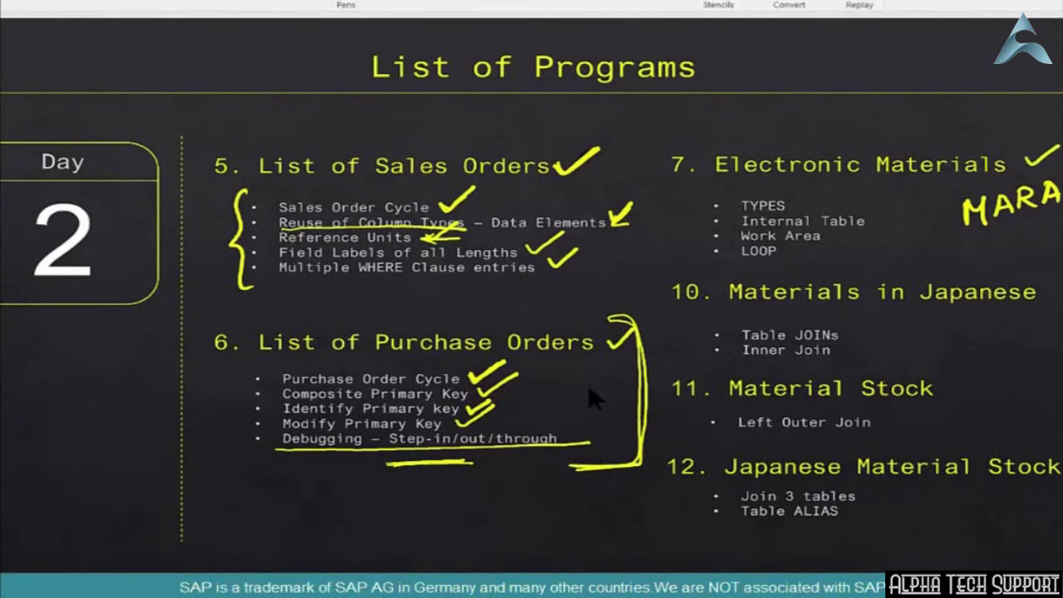
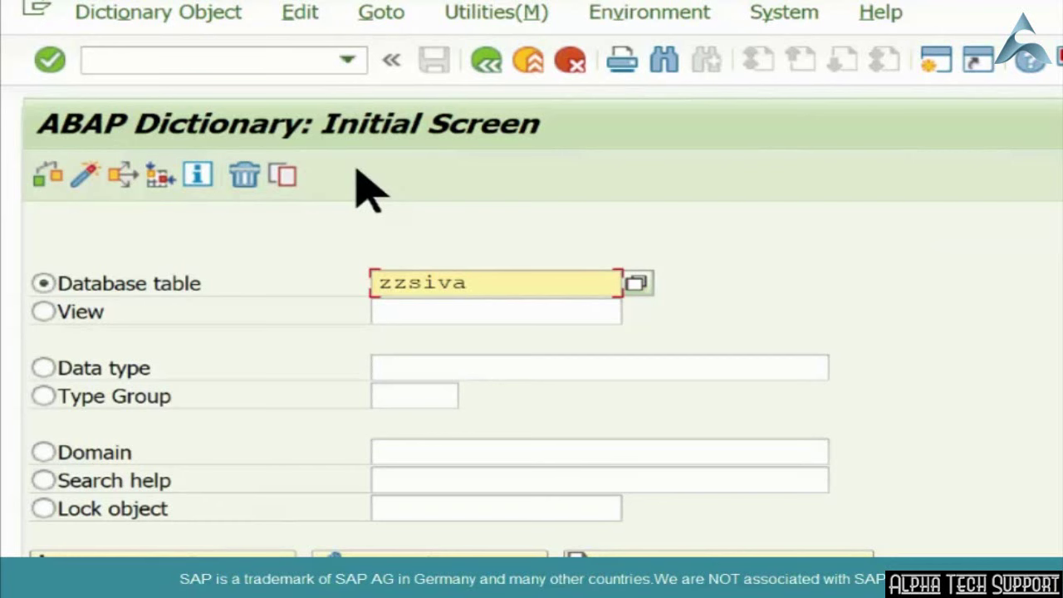
# Create table ZZSIVA_CUSTOMER with short description 'Customer base table'.
pyautogui.write('ustomer')
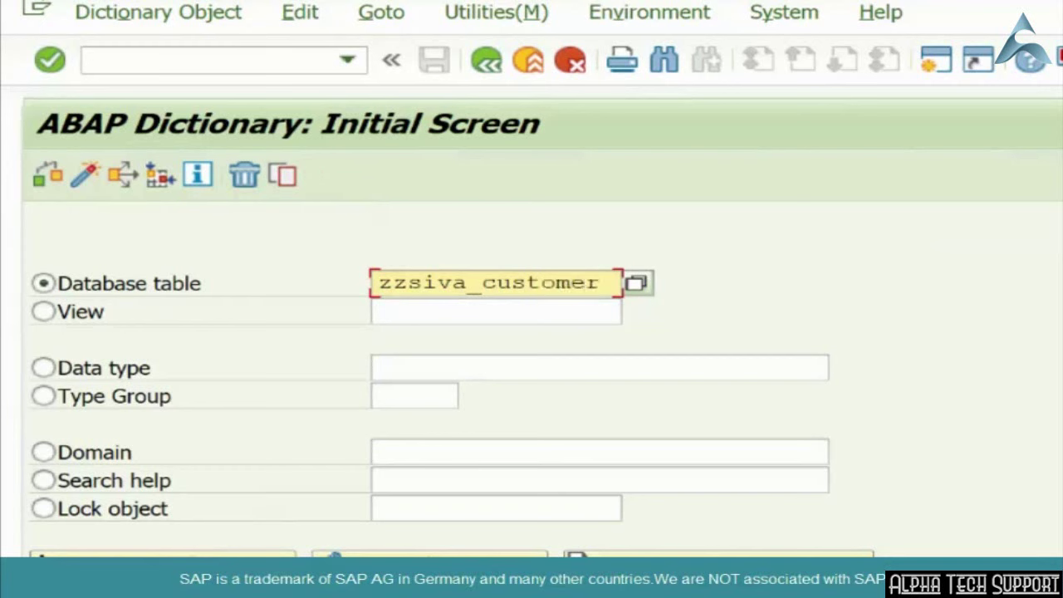
pyautogui.press('F5')
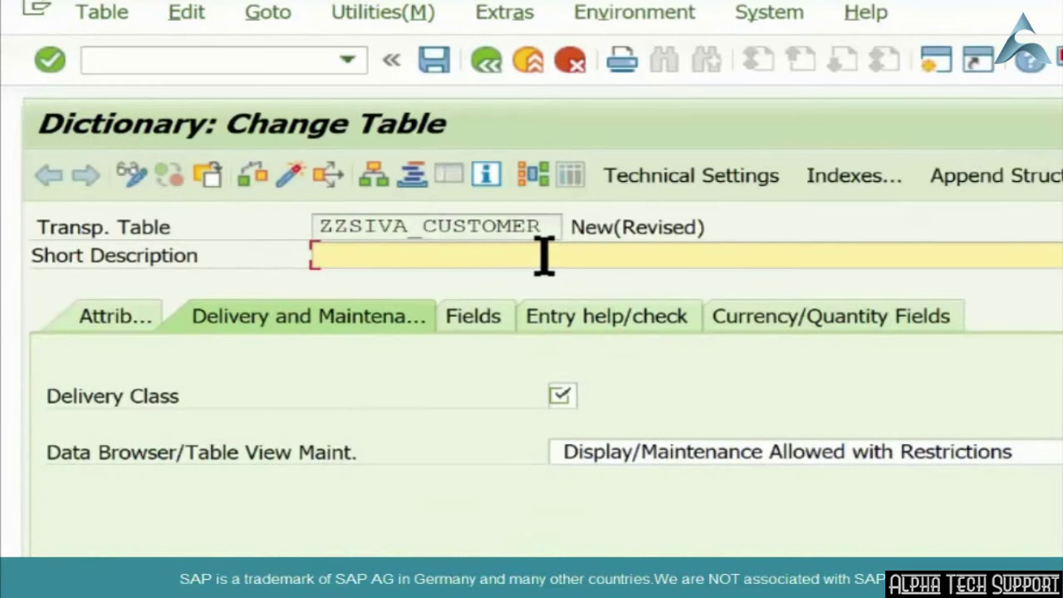
pyautogui.write('Customer base table')
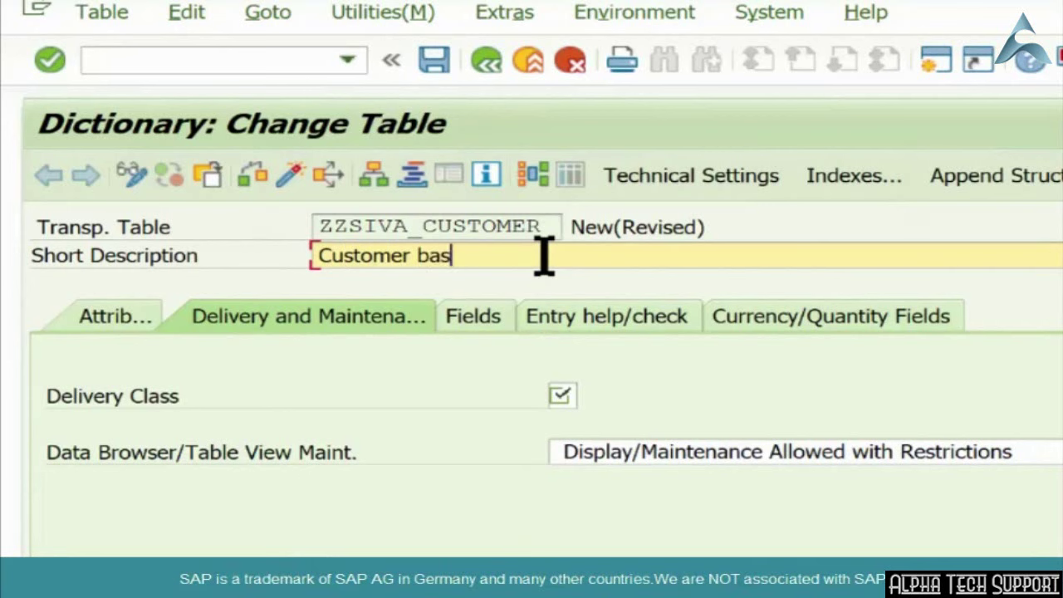
# Set delivery class A and Display/Maintenance Allowed, then show the empty field list.
pyautogui.click(566, 397)
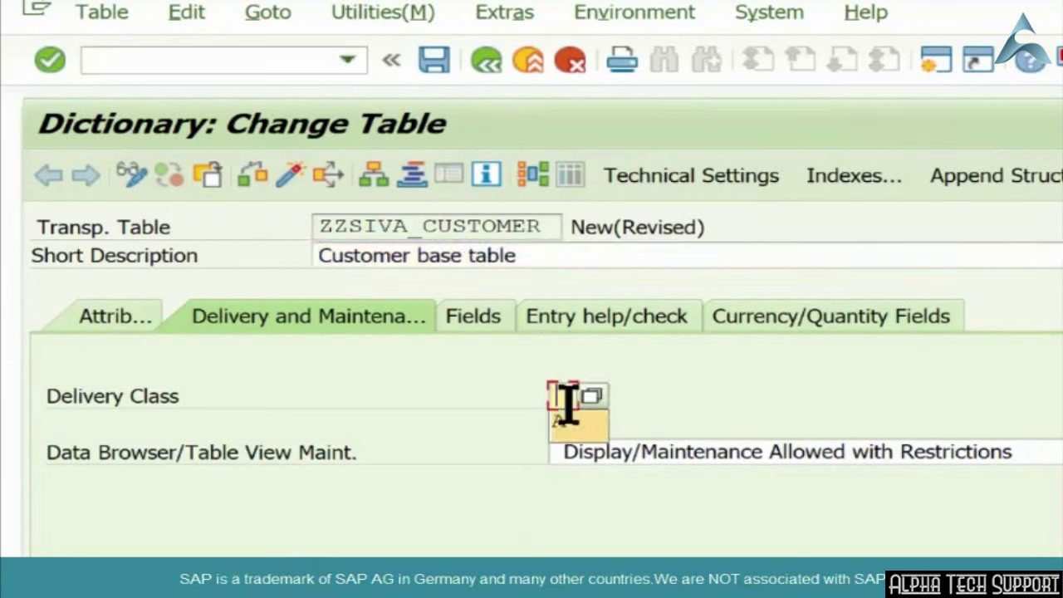
pyautogui.click(567, 416)
pyautogui.click(628, 452)
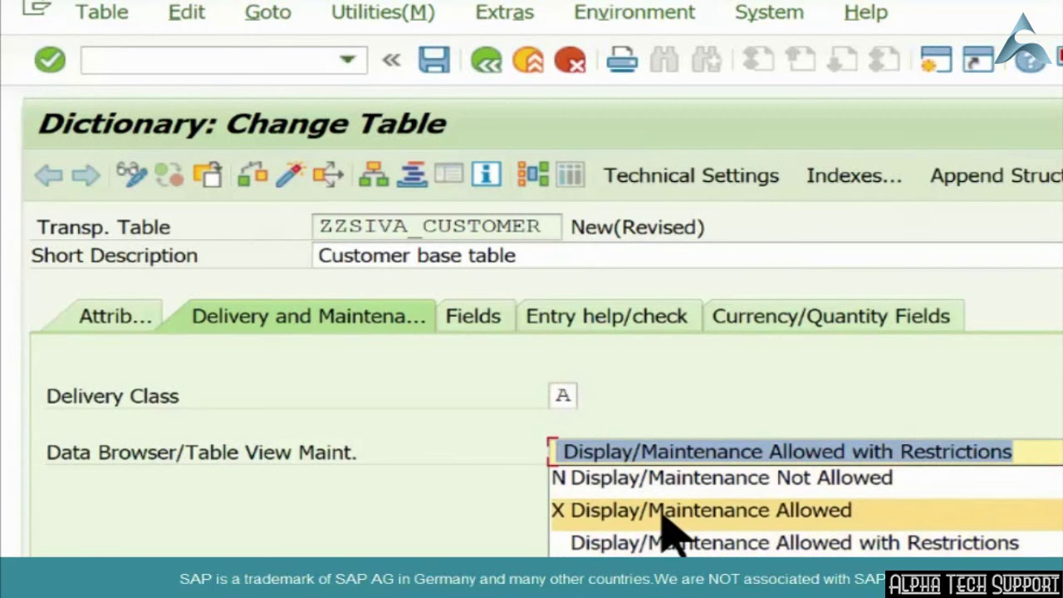
pyautogui.click(664, 510)
pyautogui.press('Return')
pyautogui.click(471, 324)
# Enter first field kunnr with data element kunnr in ZZSIVA_CUSTOMER.
pyautogui.click(299, 422)
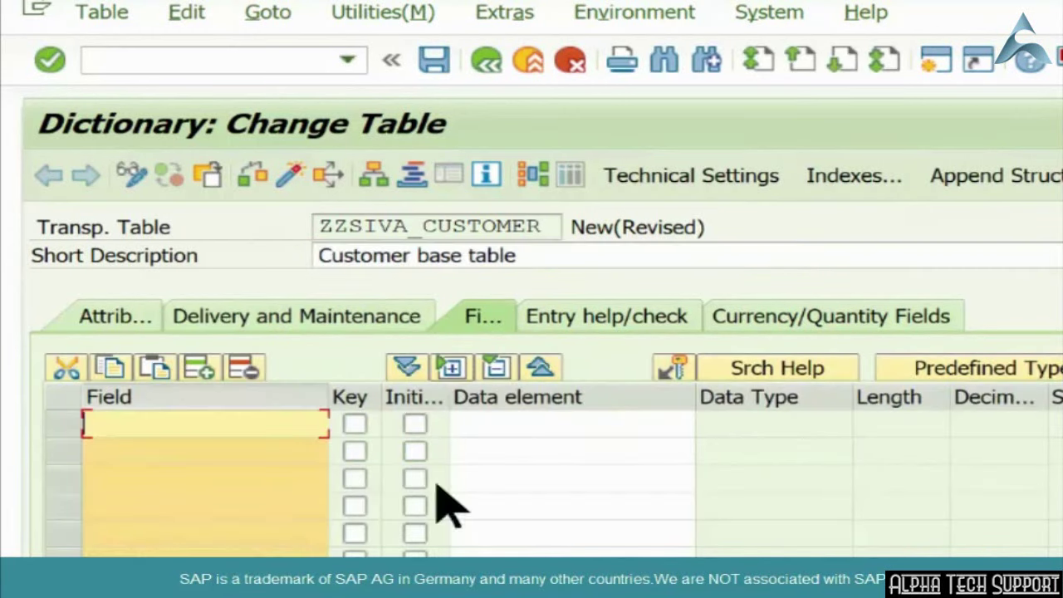
pyautogui.click(581, 425)
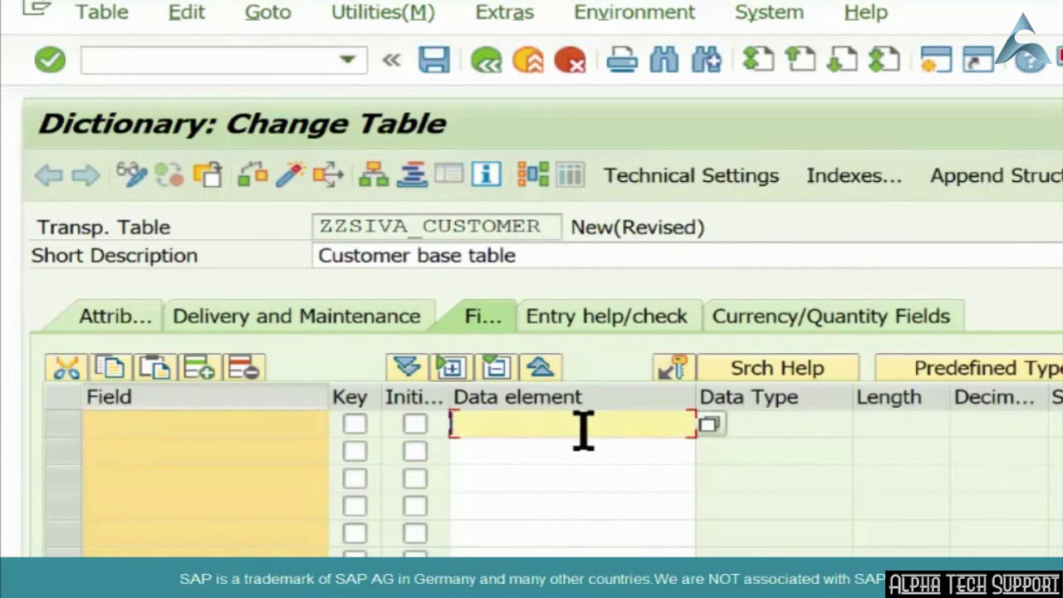
pyautogui.click(83, 427)
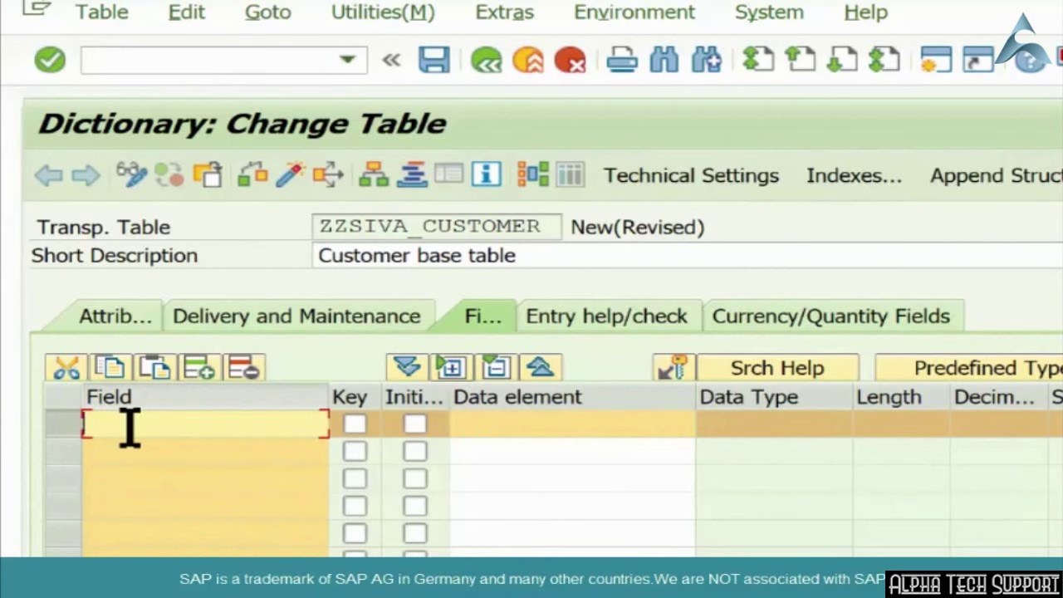
pyautogui.write('kunnr')
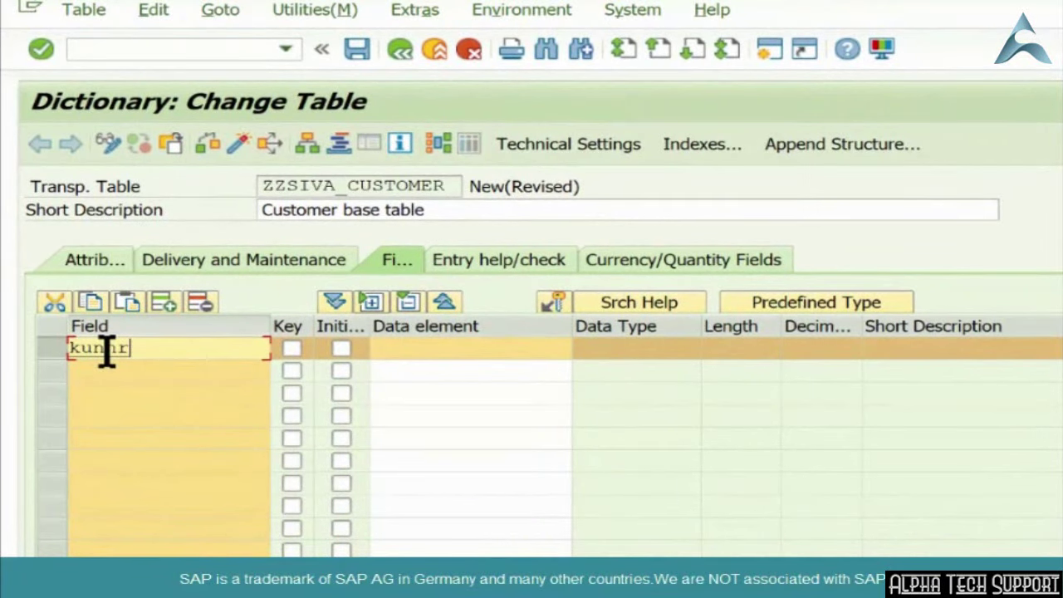
pyautogui.press('Tab')
pyautogui.press('Tab')
pyautogui.press('Tab')
pyautogui.write('kunnr')
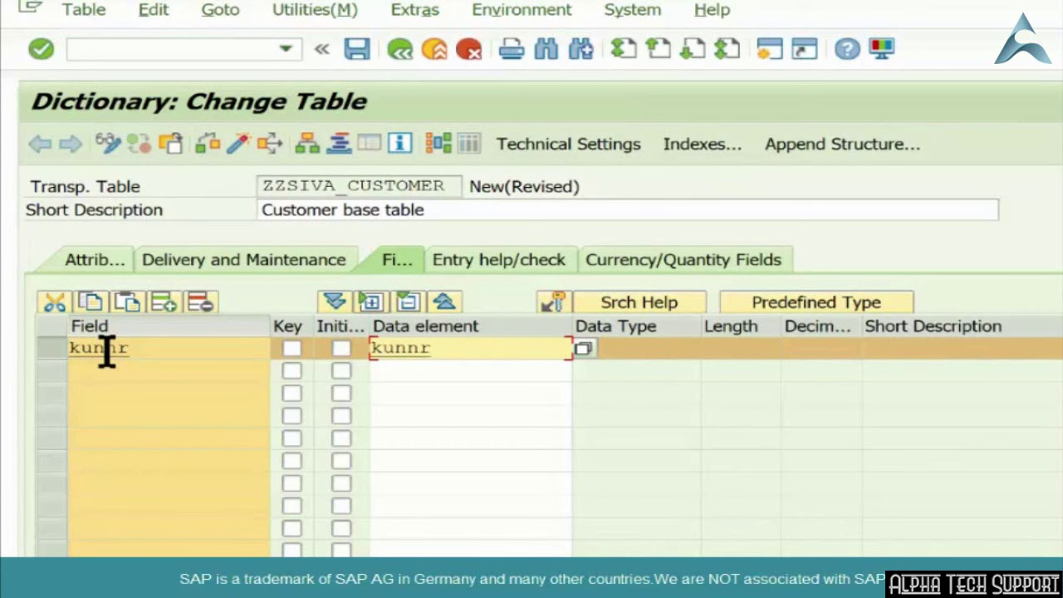
# Move to the second field row and start entering a transaction code.
pyautogui.click(111, 373)
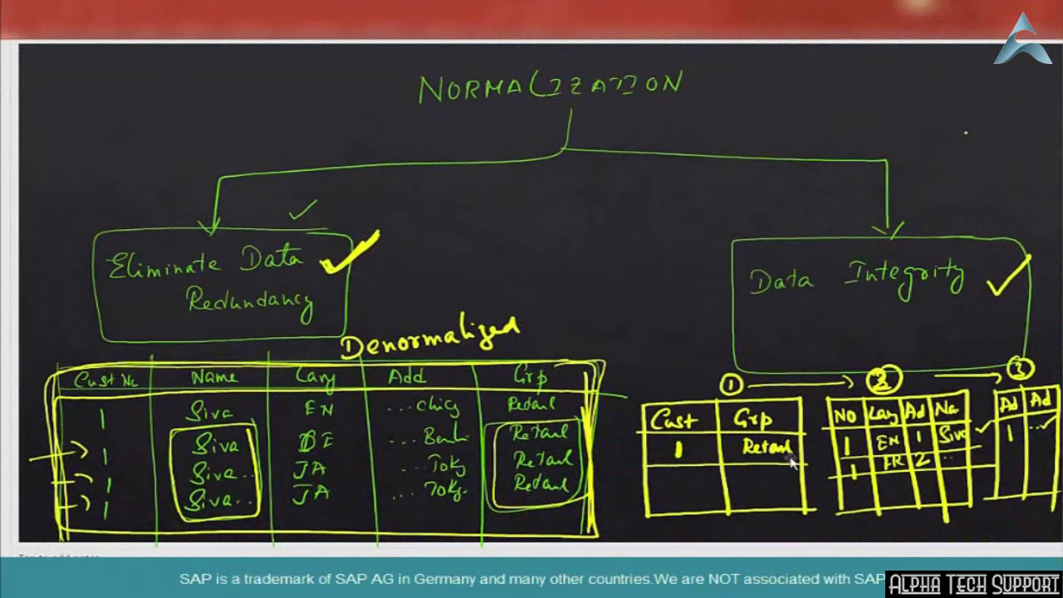
pyautogui.hotkey('alt', 'Tab')
pyautogui.press('Tab')
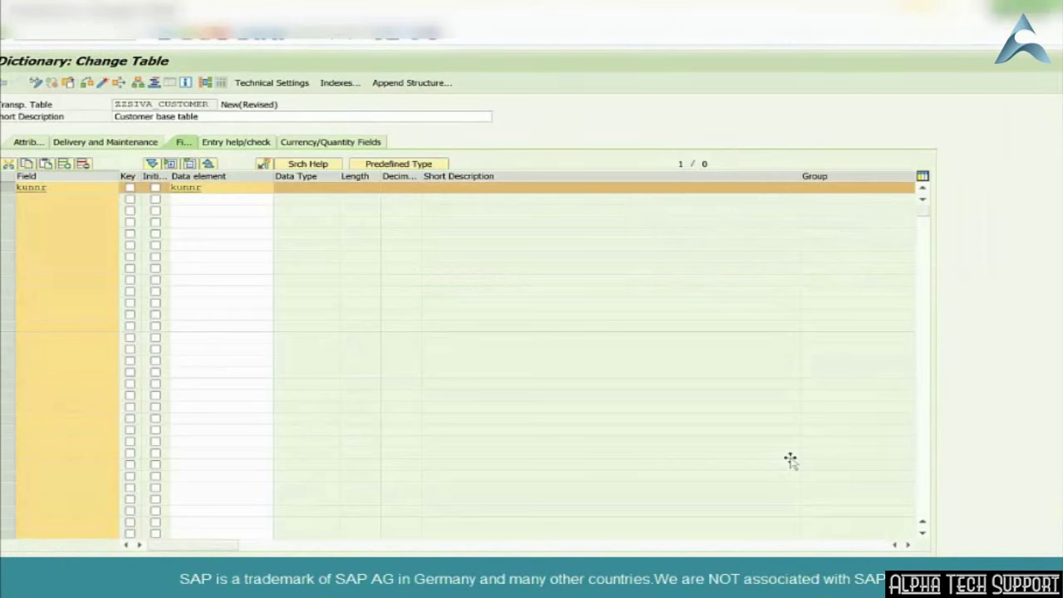
pyautogui.click(54, 34)
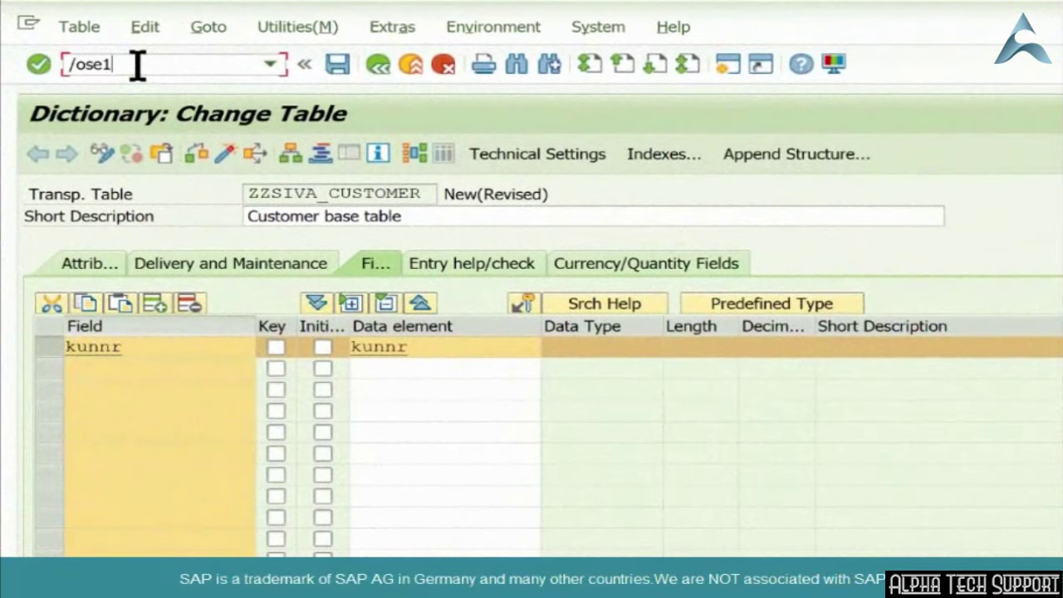
# Display table KNVV entries for customer 1400 and sales organisation 1000 in a new session.
pyautogui.press('Return')
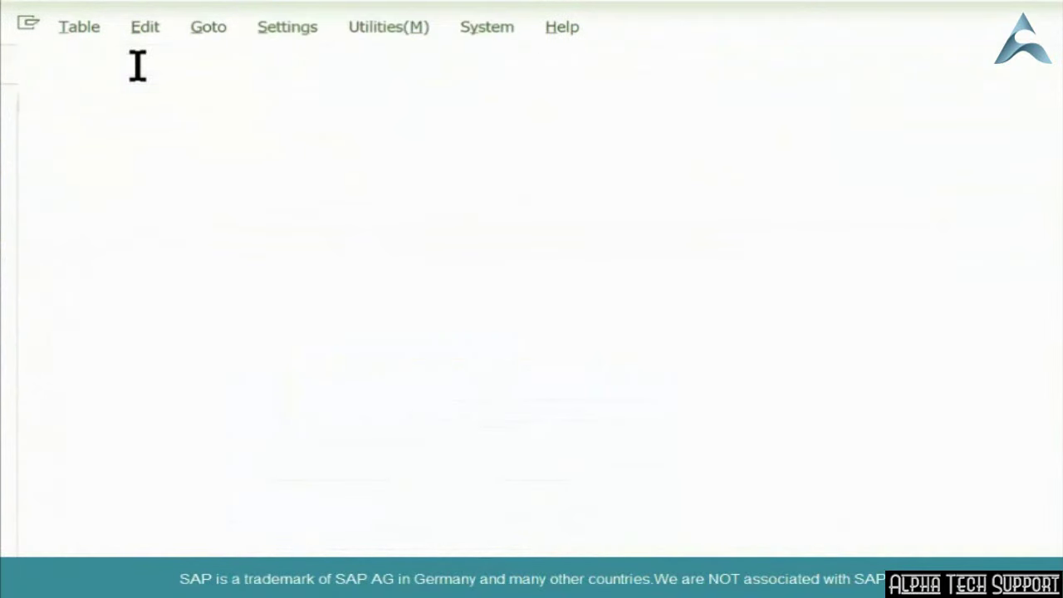
pyautogui.write('knvv')
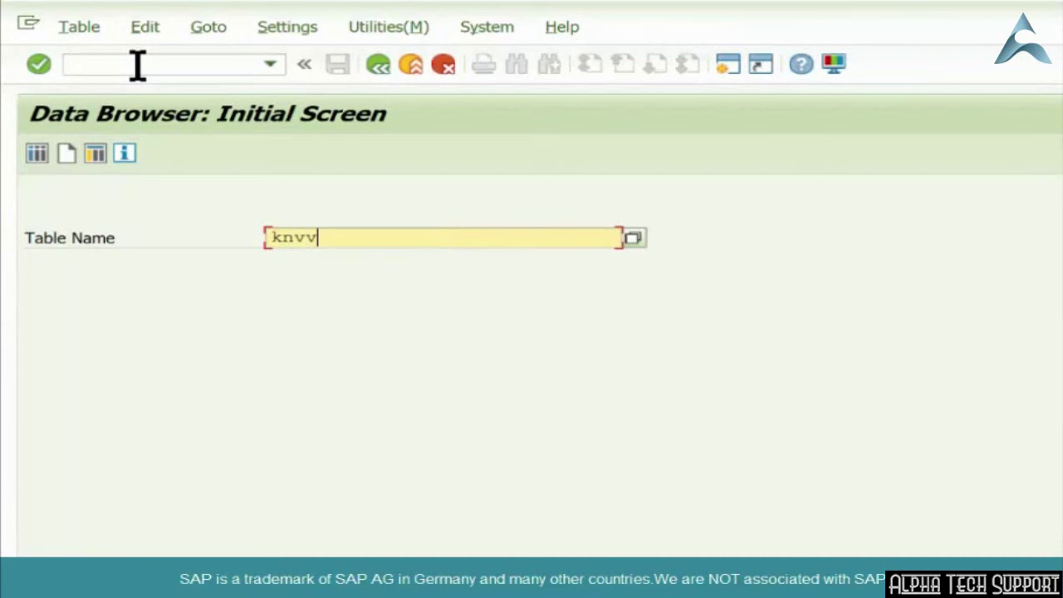
pyautogui.press('Return')
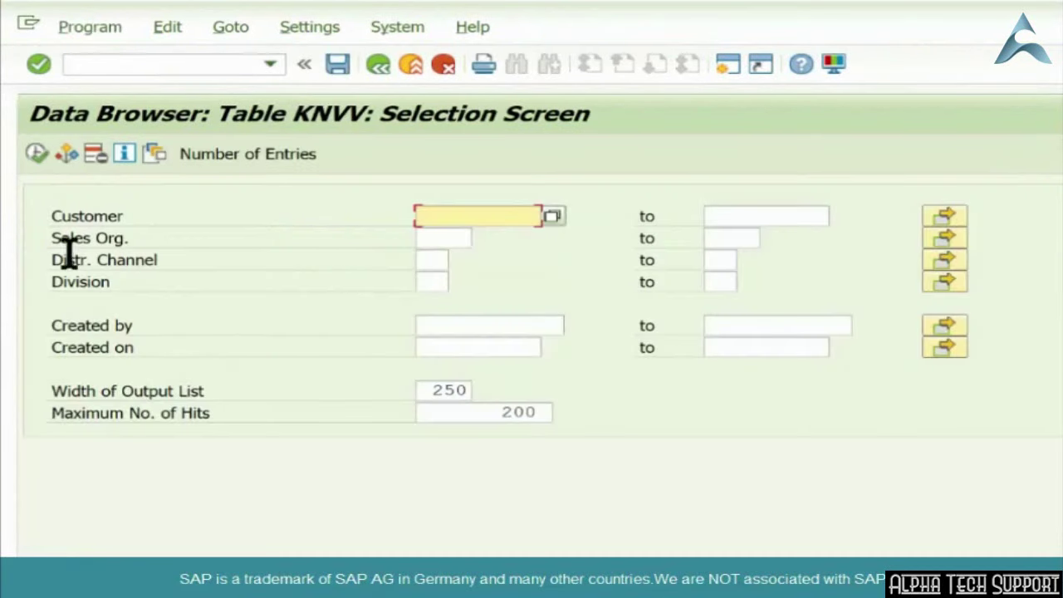
pyautogui.write('1')
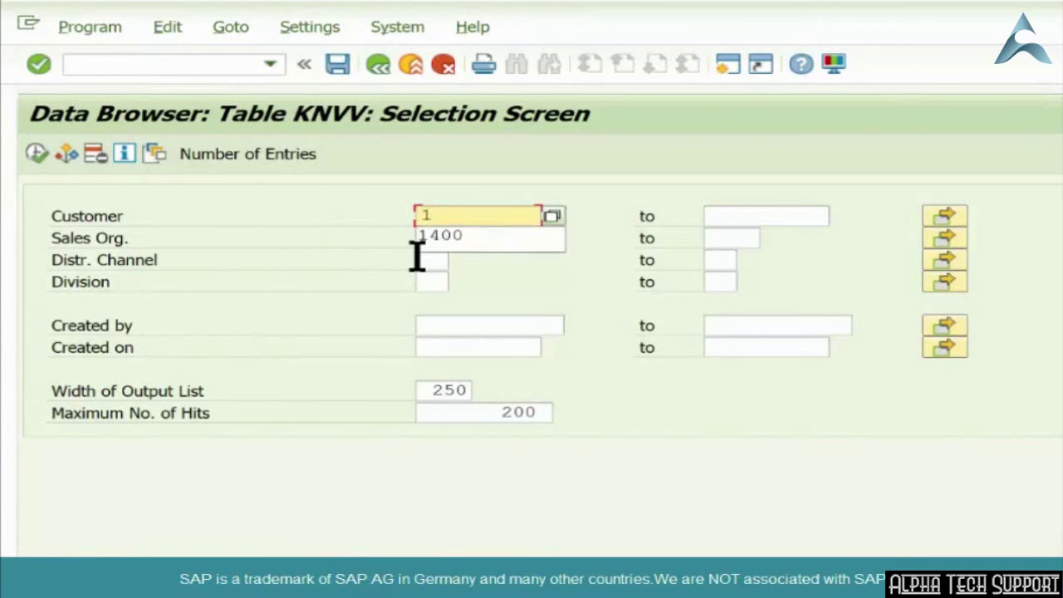
pyautogui.write('400')
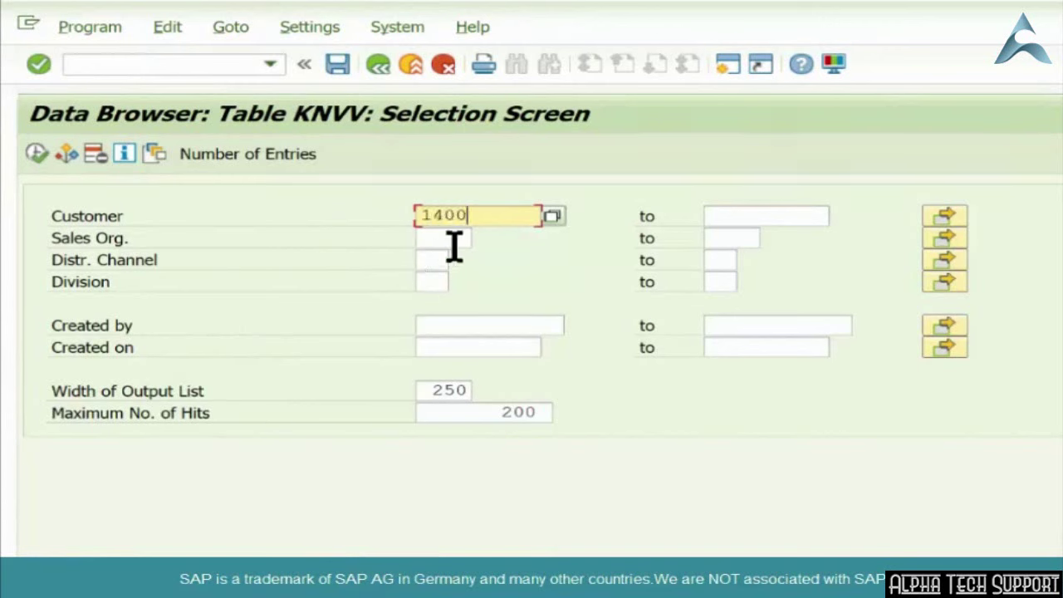
pyautogui.click(451, 241)
pyautogui.write('1000')
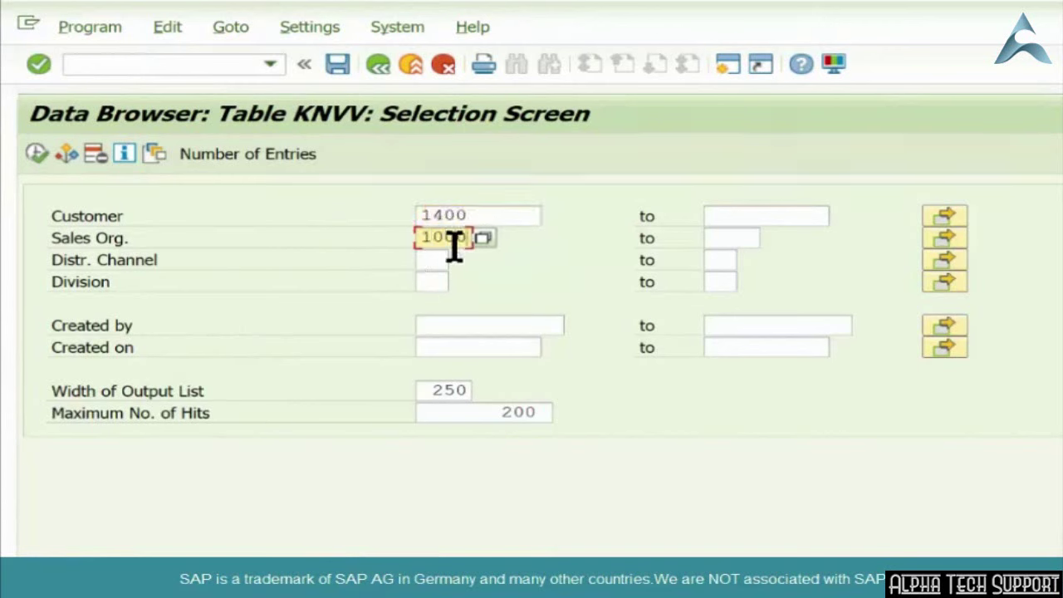
pyautogui.click(36, 156)
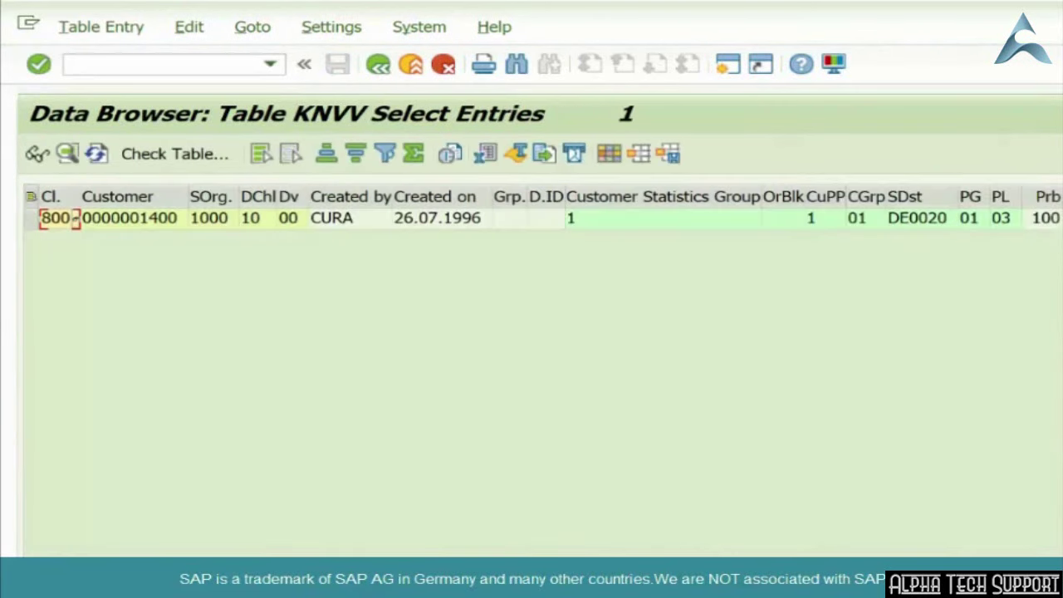
# Inspect the possible values for customer group 01, then close the value list.
pyautogui.click(878, 223)
pyautogui.press('F4')
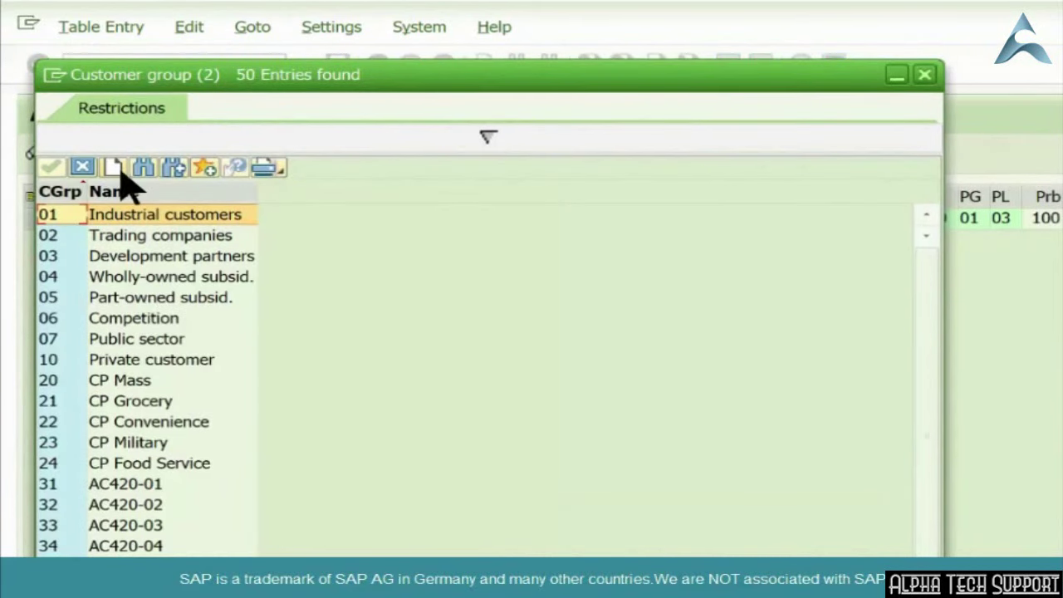
pyautogui.click(507, 140)
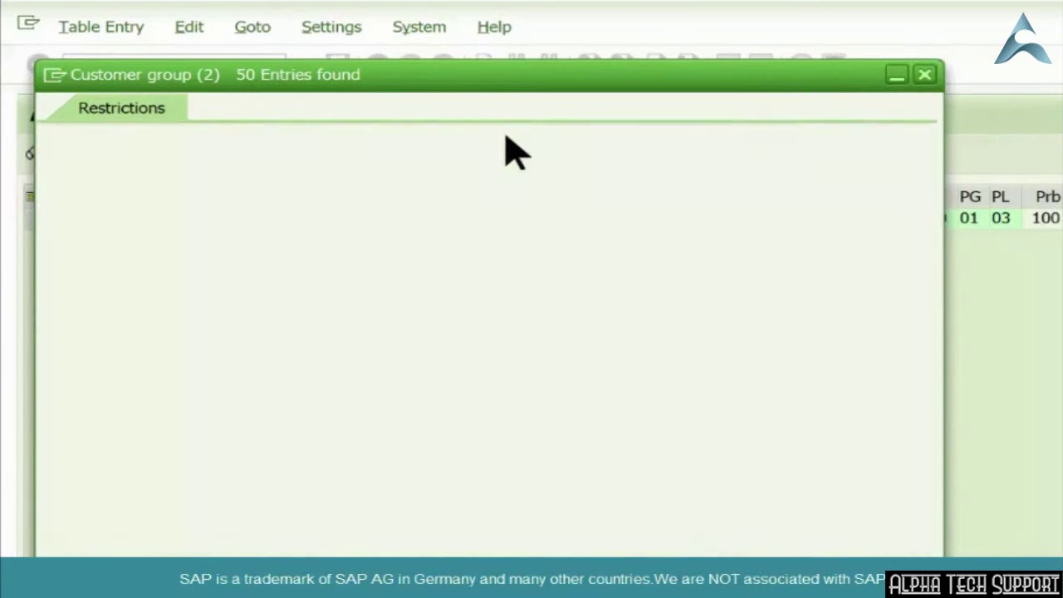
pyautogui.click(924, 74)
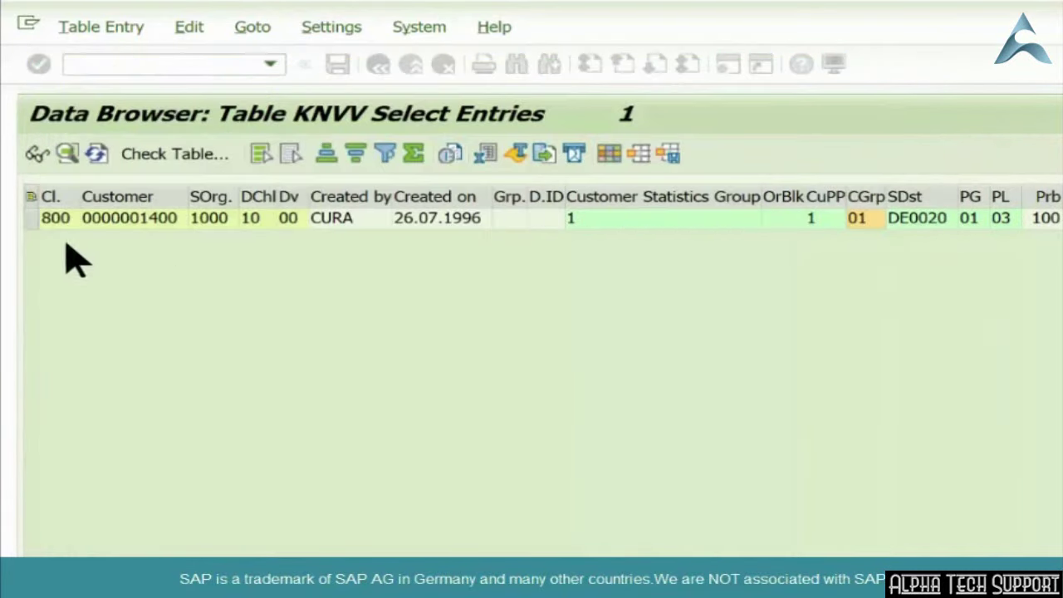
# Check the customer group field's technical information (KDGRP), then return to ZZSIVA_CUSTOMER.
pyautogui.click(33, 219)
pyautogui.click(38, 154)
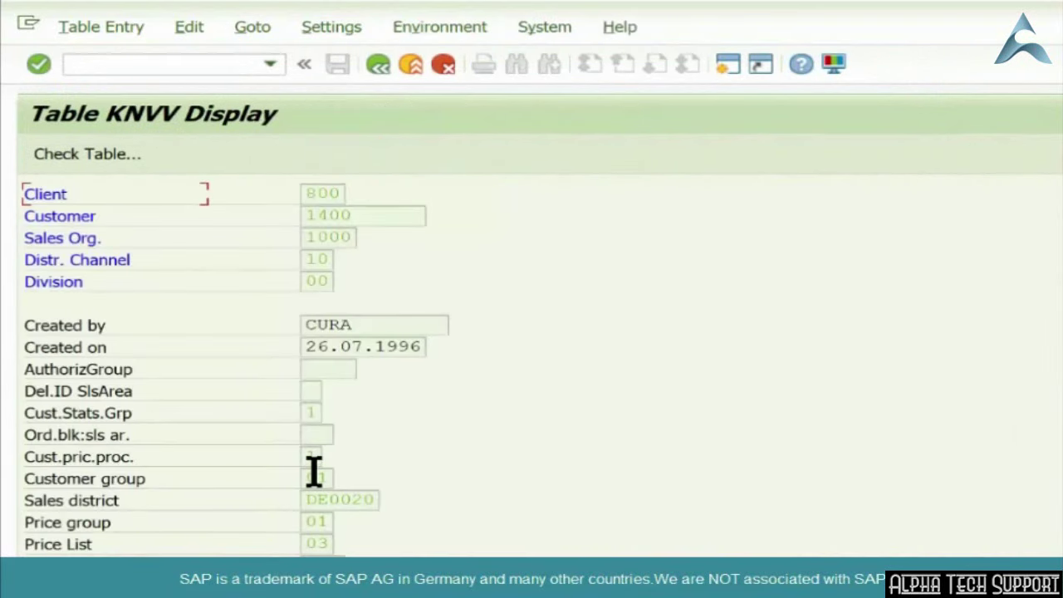
pyautogui.click(322, 478)
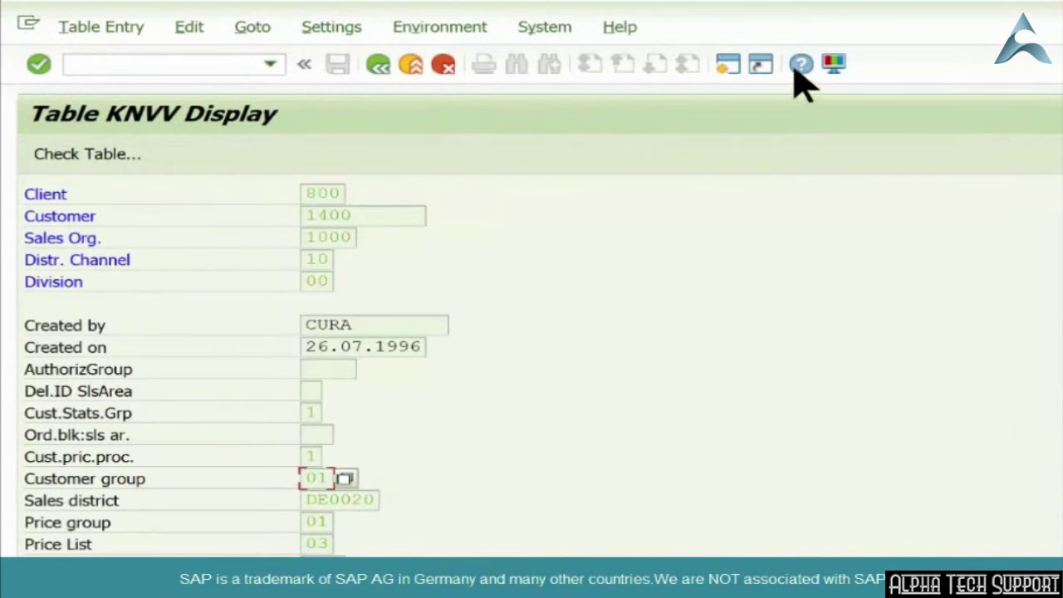
pyautogui.press('F1')
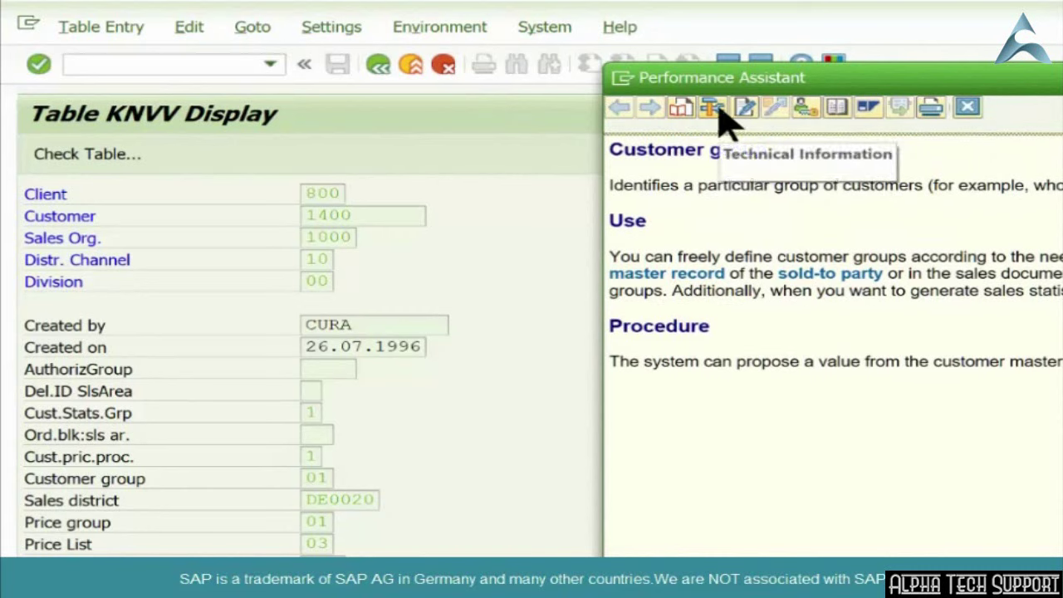
pyautogui.click(719, 109)
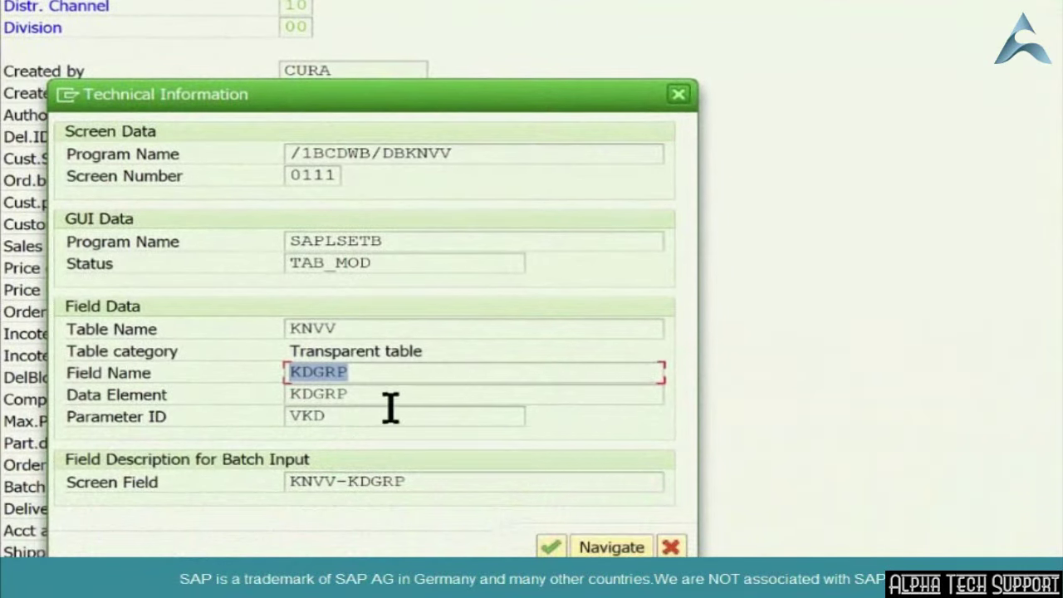
pyautogui.press('Tab')
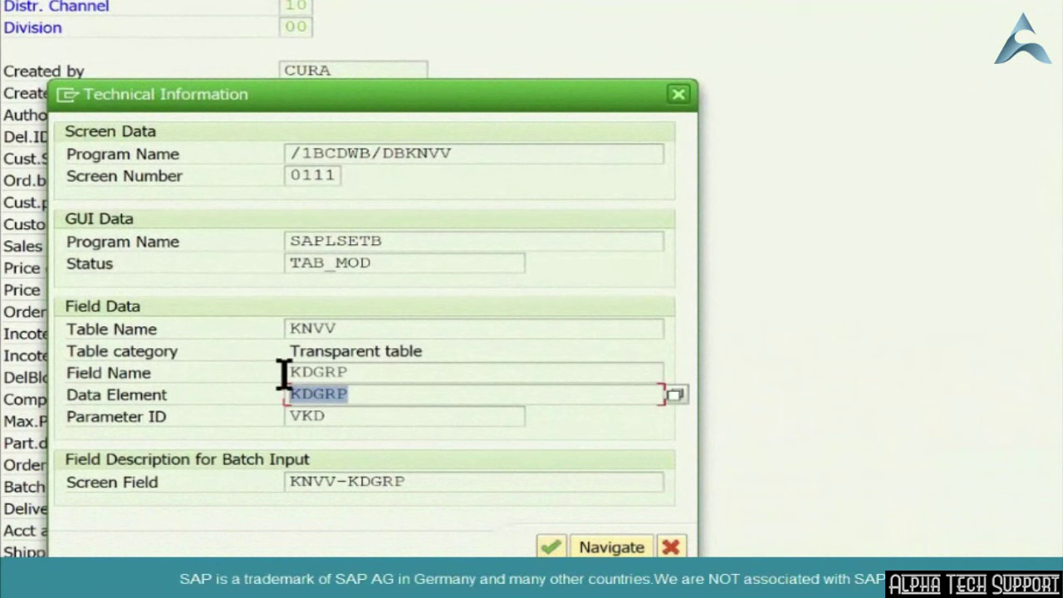
pyautogui.press('Escape')
pyautogui.hotkey('alt', 'Tab')
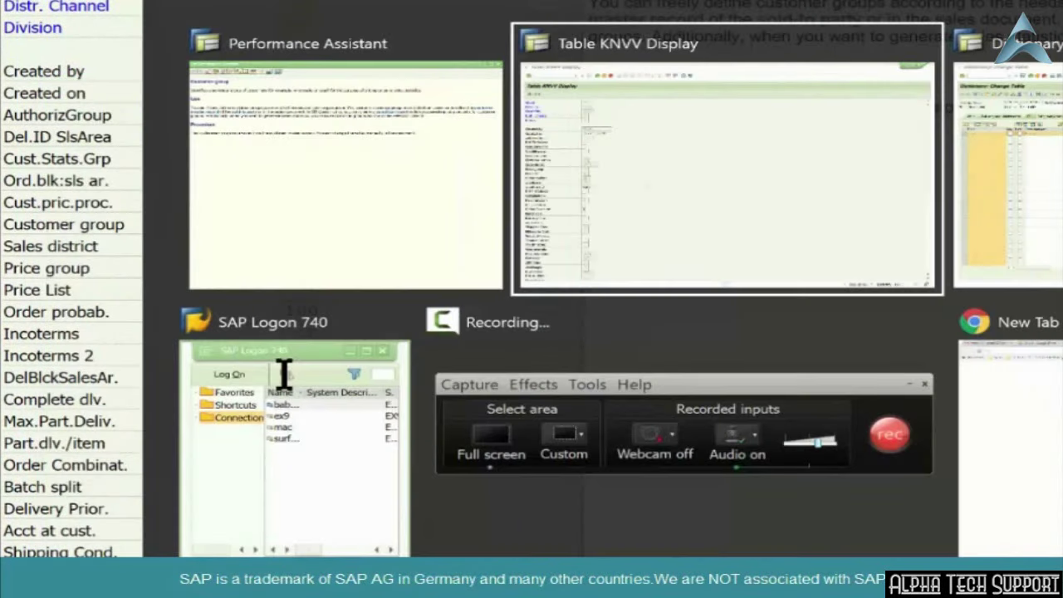
pyautogui.hotkey('alt', 'Tab')
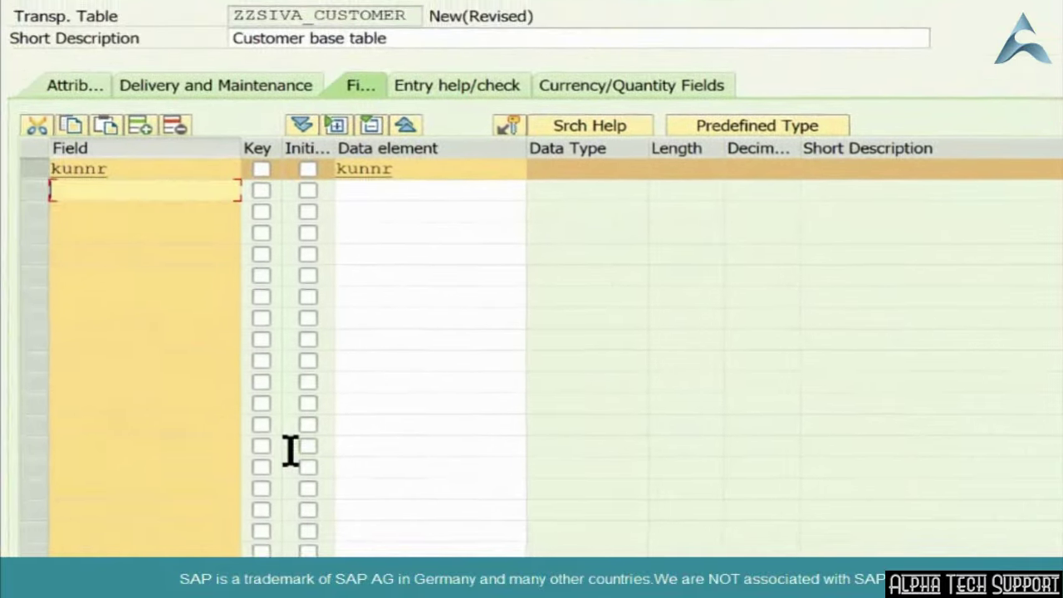
# Add field kdgrp with data element kdgrp and mark kunnr as the key.
pyautogui.write('kdgrp')
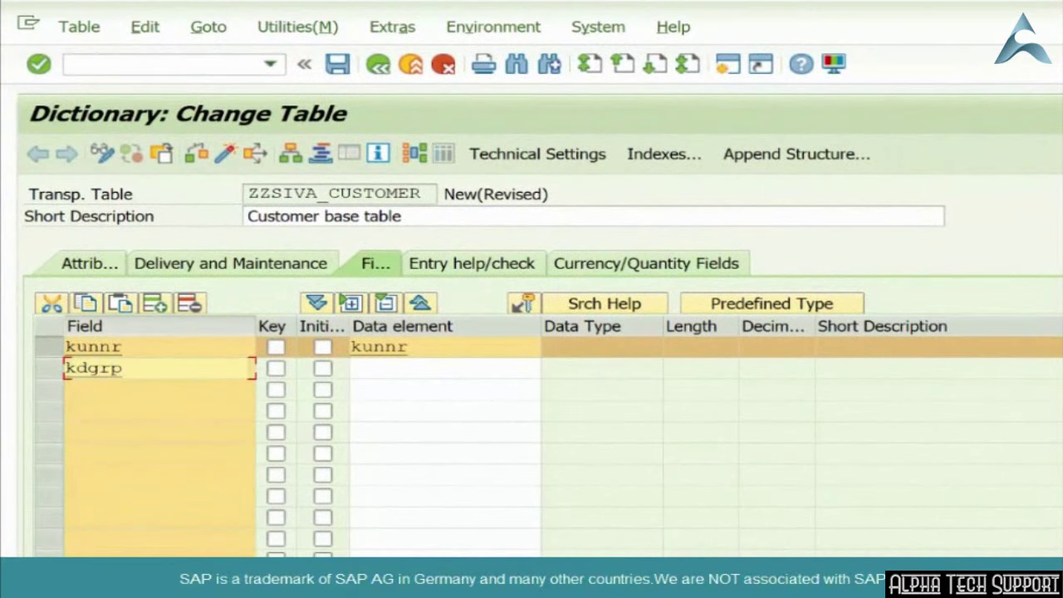
pyautogui.click(275, 368)
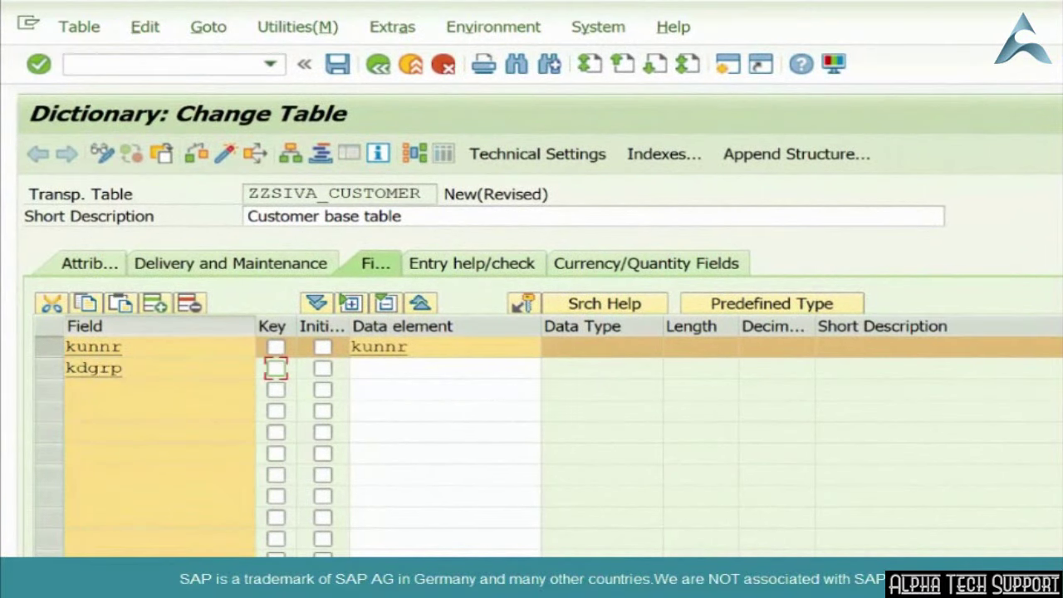
pyautogui.press('Tab')
pyautogui.press('Tab')
pyautogui.write('kd')
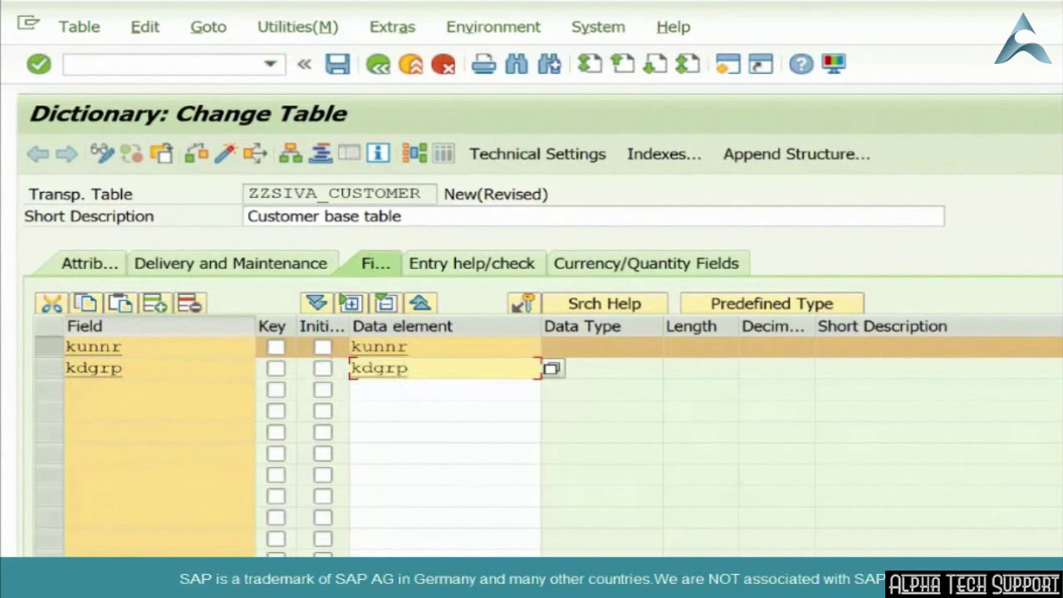
pyautogui.click(277, 348)
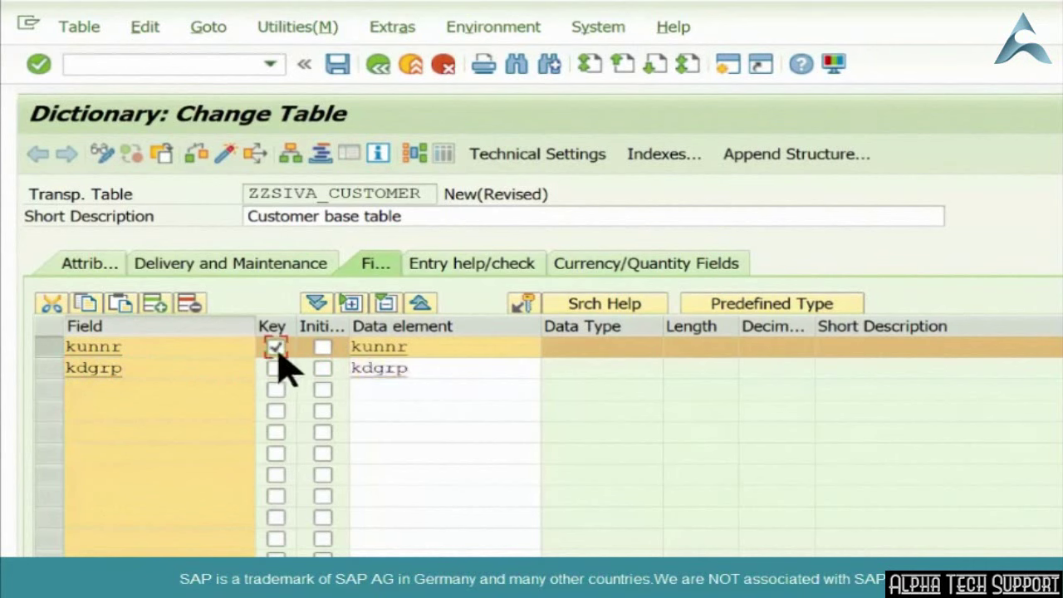
pyautogui.press('Return')
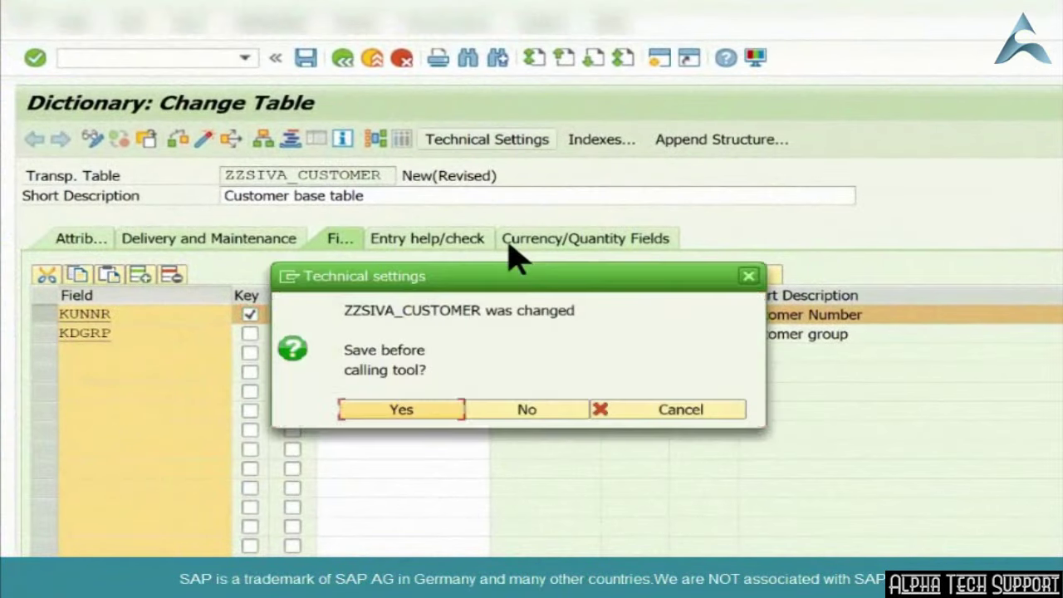
# Save the table as a local object with technical settings APPL0, size category 1.
pyautogui.click(418, 413)
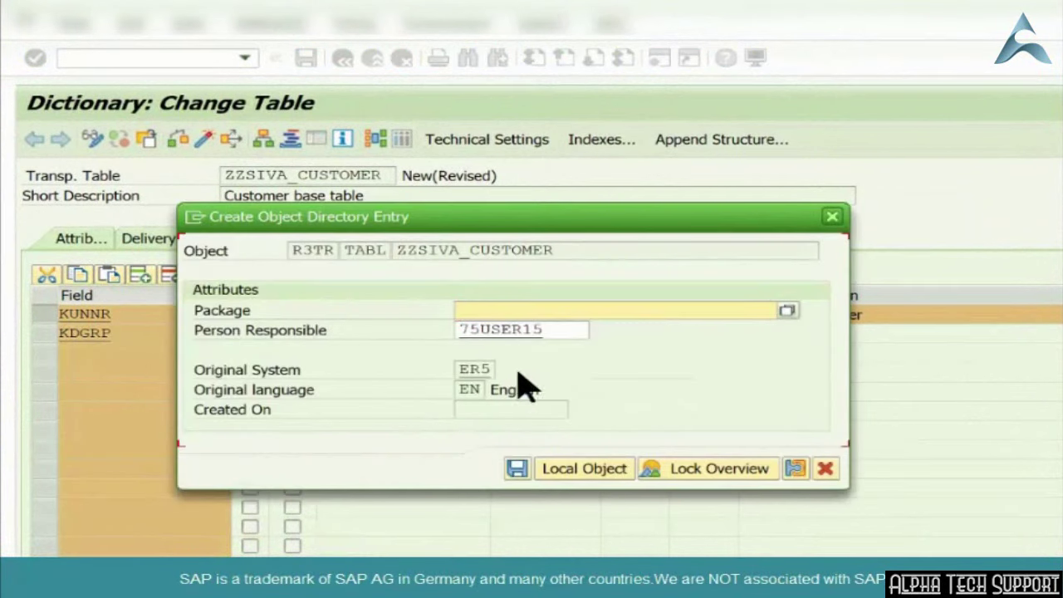
pyautogui.click(624, 471)
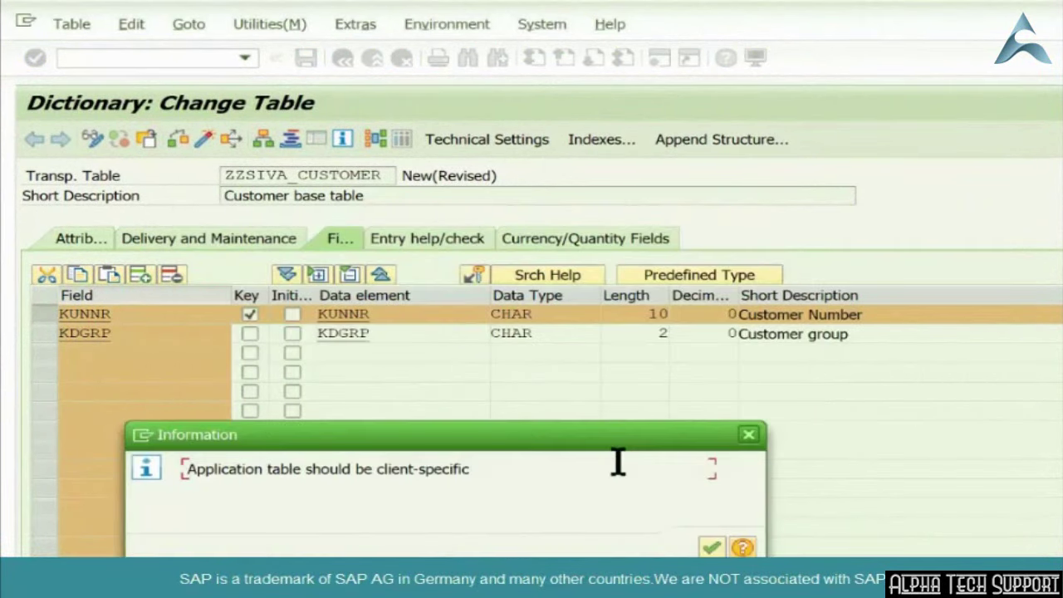
pyautogui.click(706, 545)
pyautogui.click(306, 57)
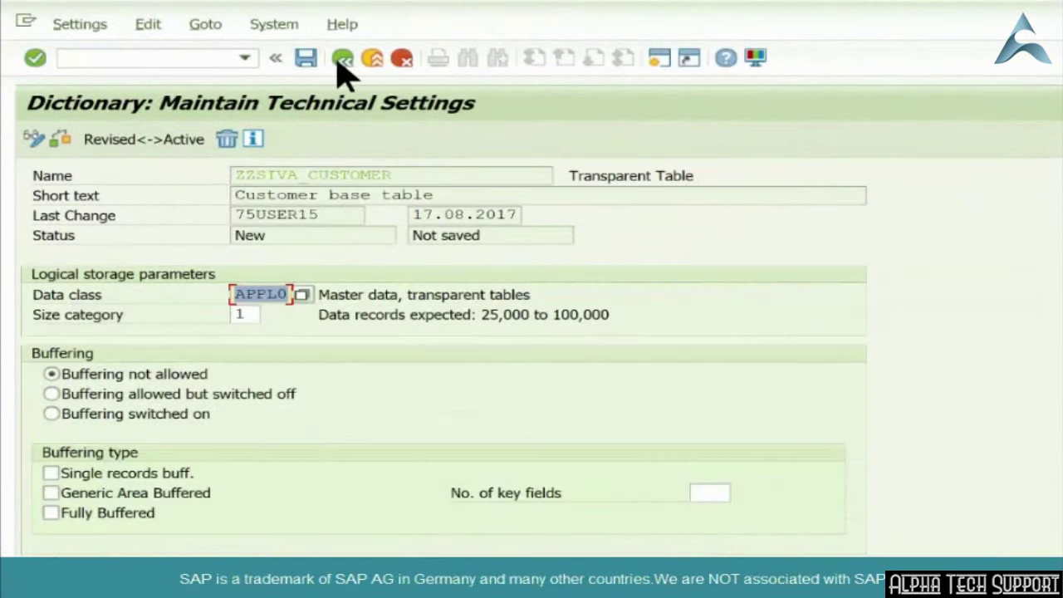
pyautogui.click(343, 58)
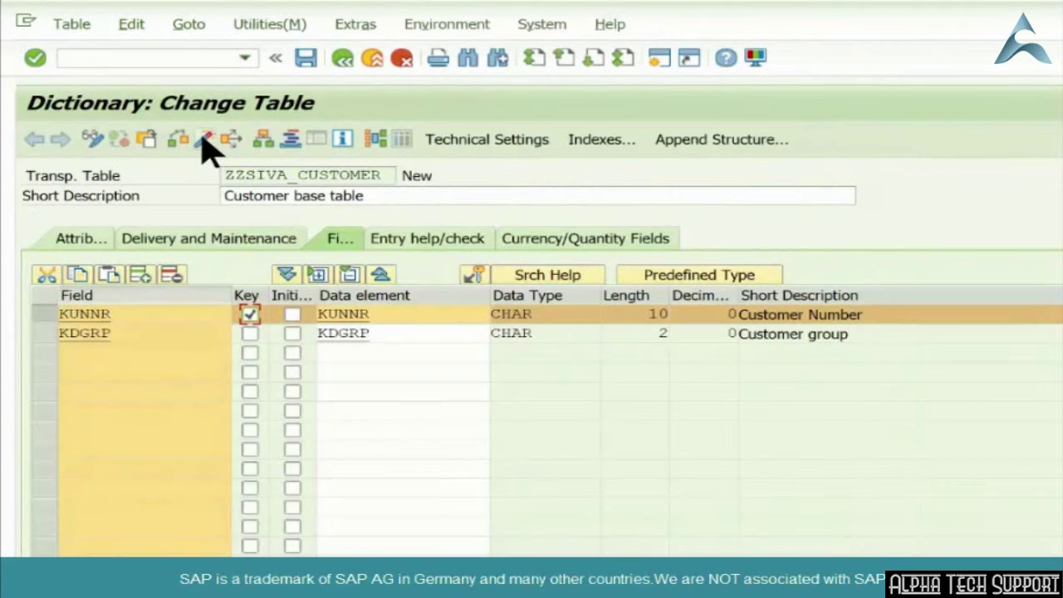
# Activate ZZSIVA_CUSTOMER despite the warnings and leave the activation log.
pyautogui.click(205, 140)
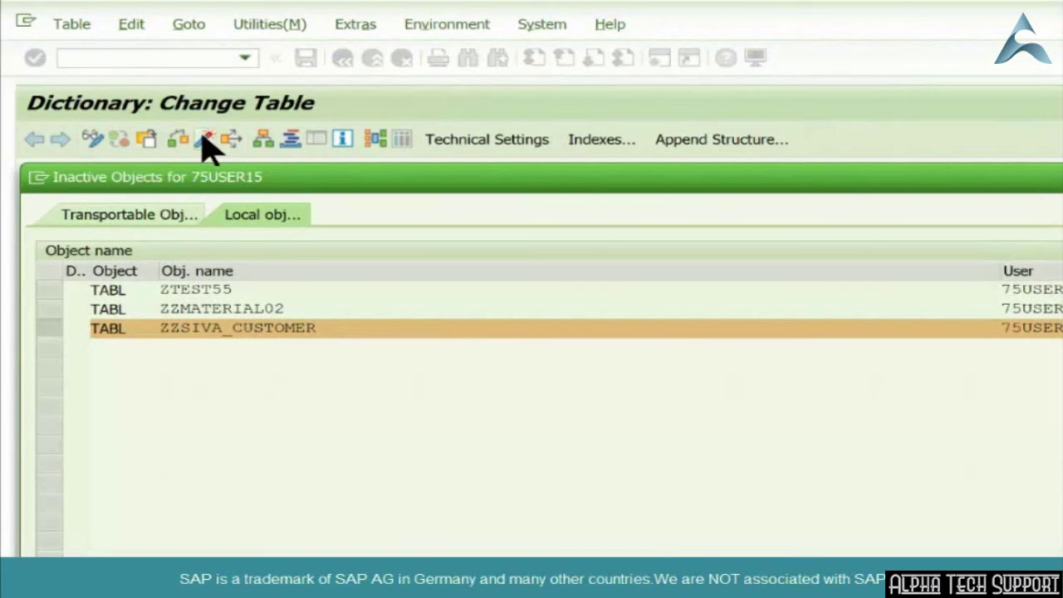
pyautogui.press('Return')
pyautogui.click(417, 390)
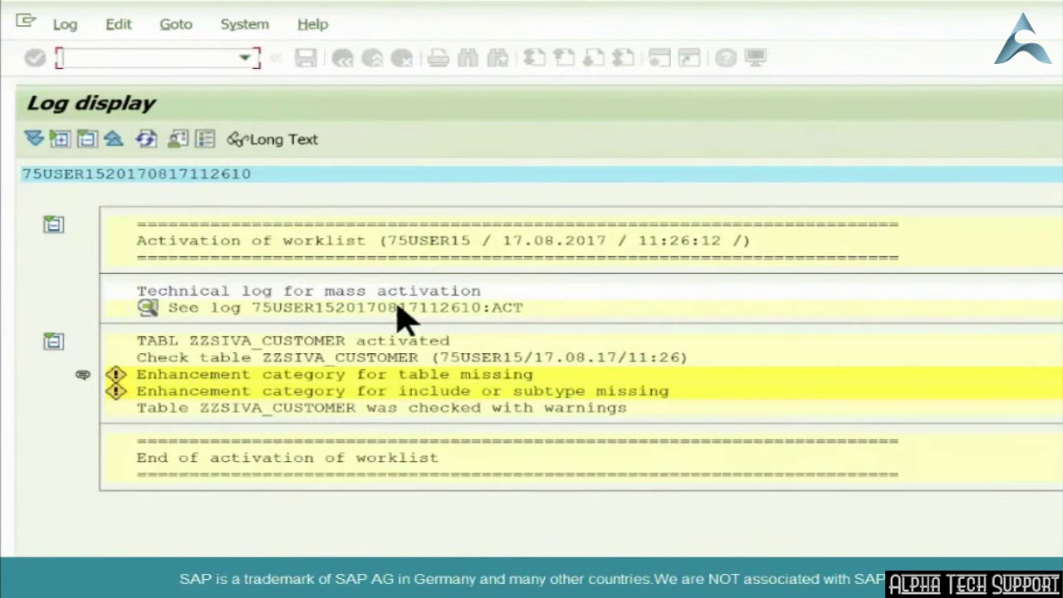
pyautogui.click(349, 60)
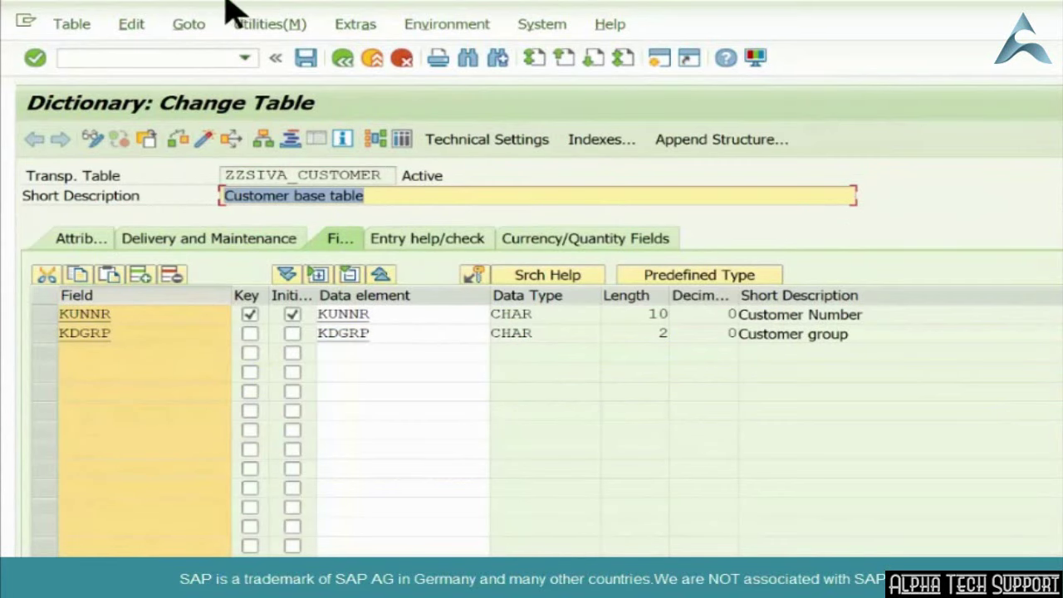
# From the dictionary start screen, create new database table ZZSIVA_CUST_LANG.
pyautogui.click(341, 58)
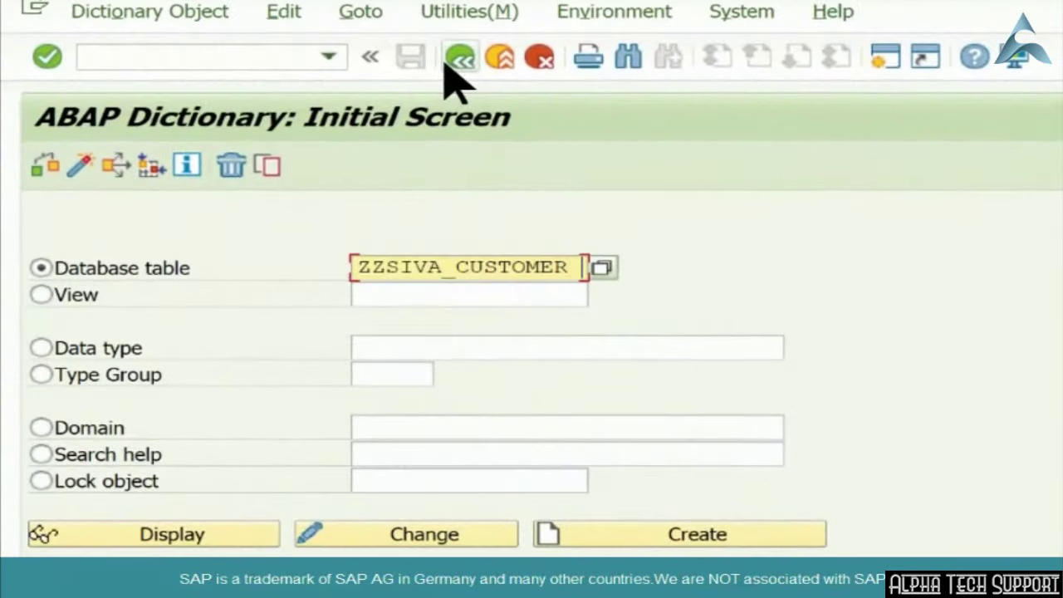
pyautogui.press('BackSpace')
pyautogui.press('BackSpace')
pyautogui.press('BackSpace')
pyautogui.press('BackSpace')
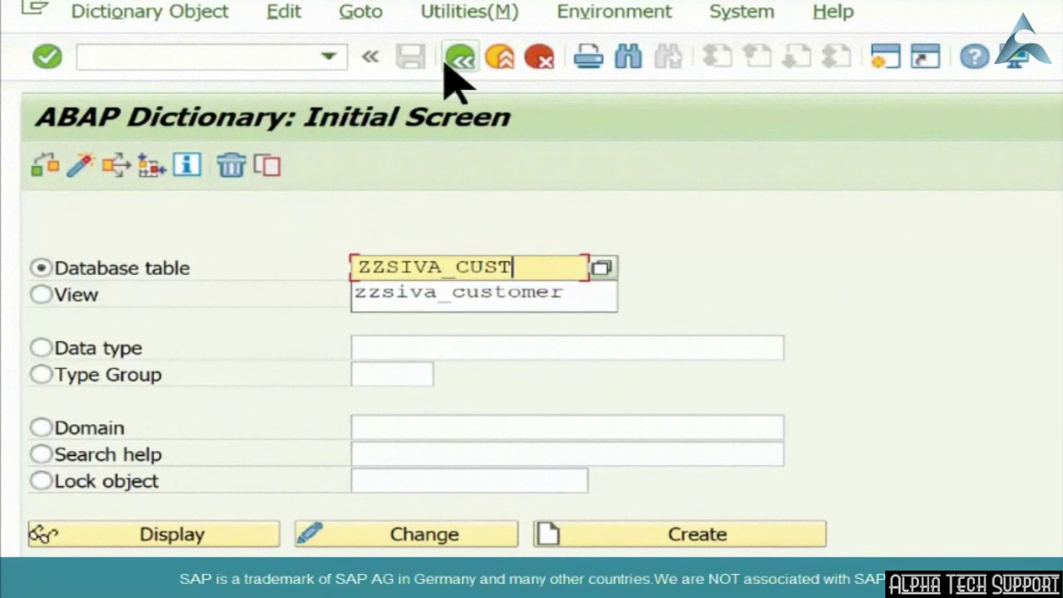
pyautogui.write('_lan')
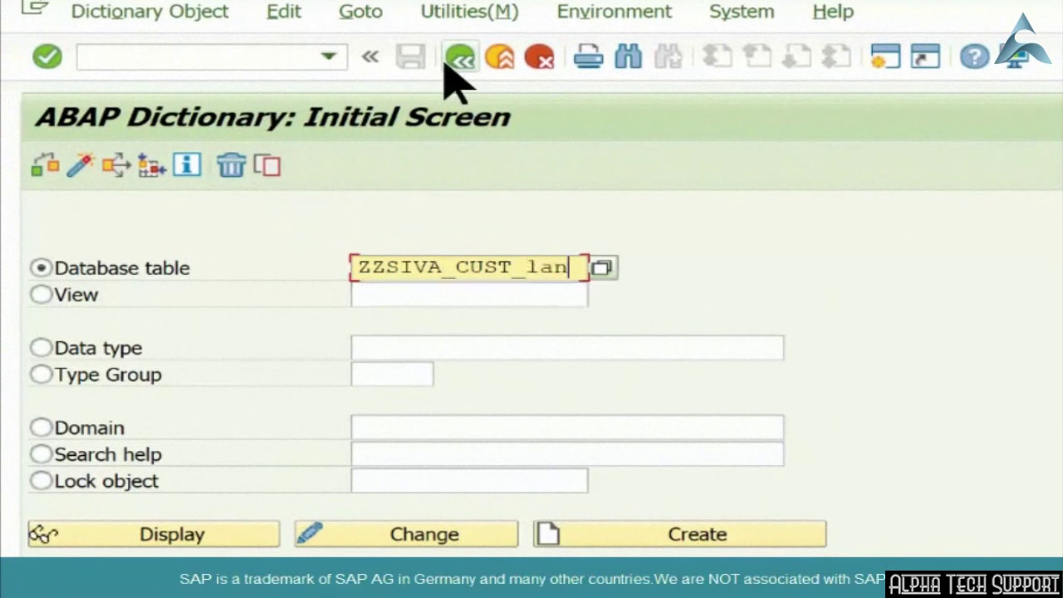
pyautogui.write('fg')
pyautogui.click(642, 540)
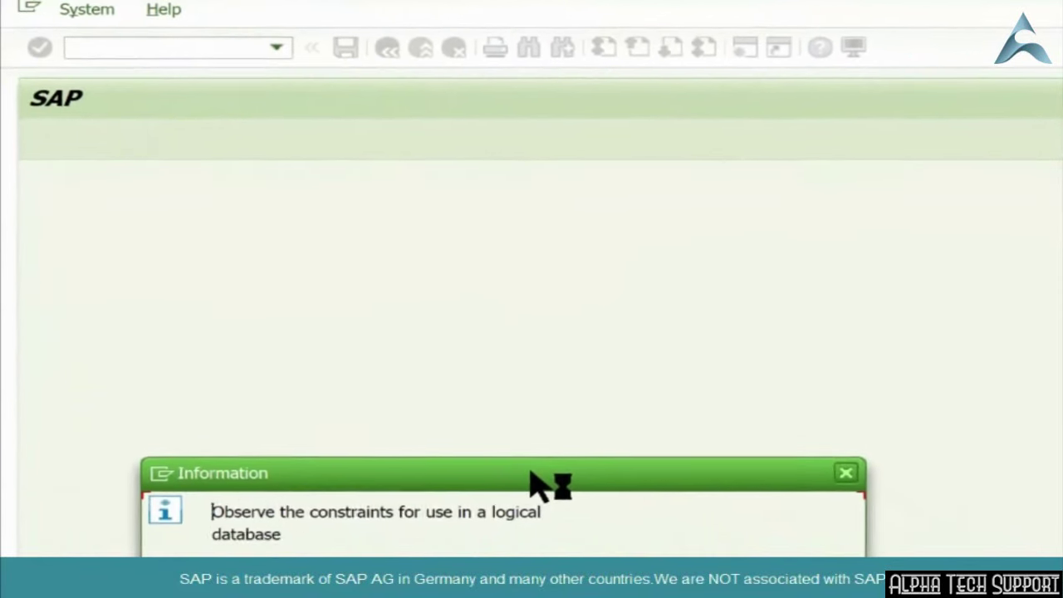
# Give ZZSIVA_CUST_LANG description 'Language specific', delivery class A, Display/Maintenance Allowed, and show its fields.
pyautogui.press('Return')
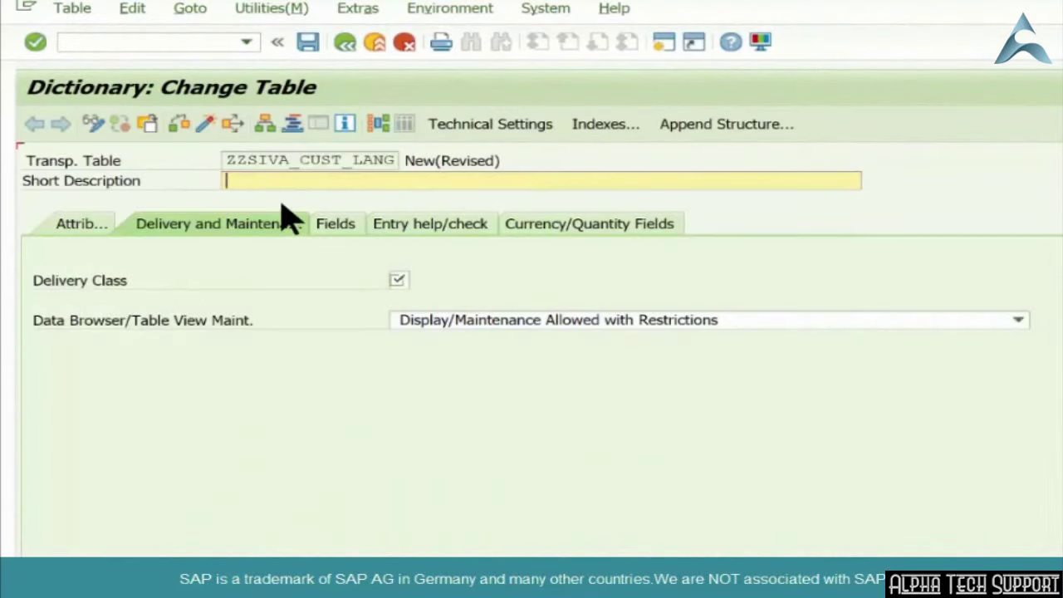
pyautogui.write('Language spe')
pyautogui.write('ic')
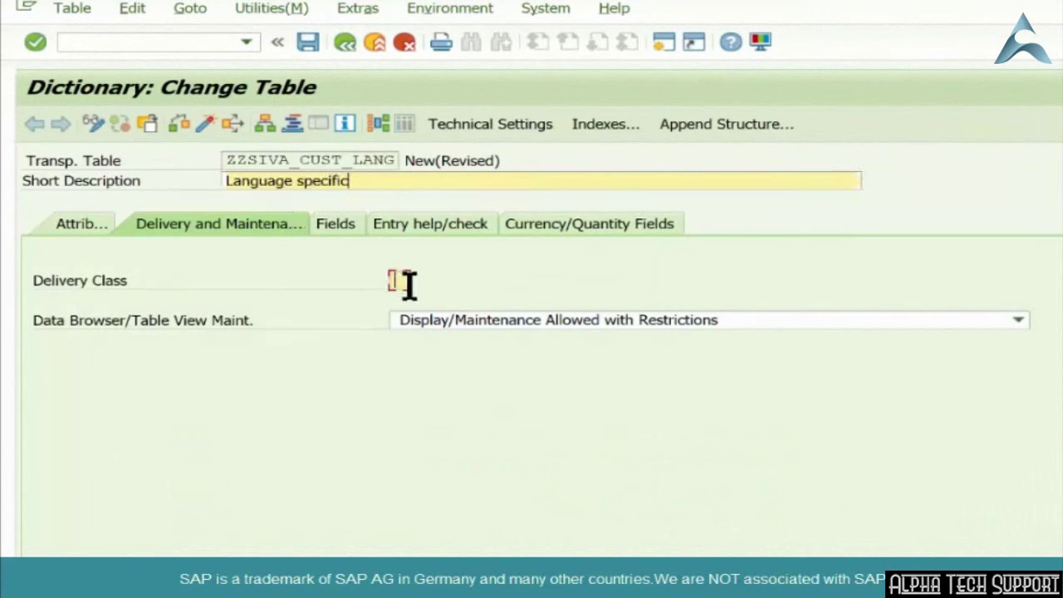
pyautogui.click(401, 281)
pyautogui.write('A')
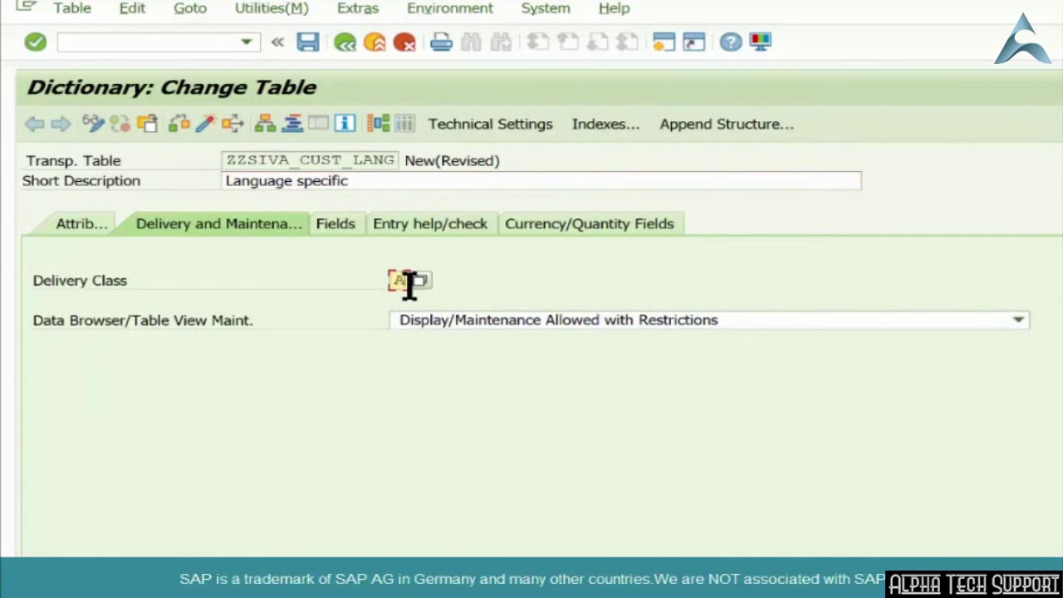
pyautogui.click(796, 320)
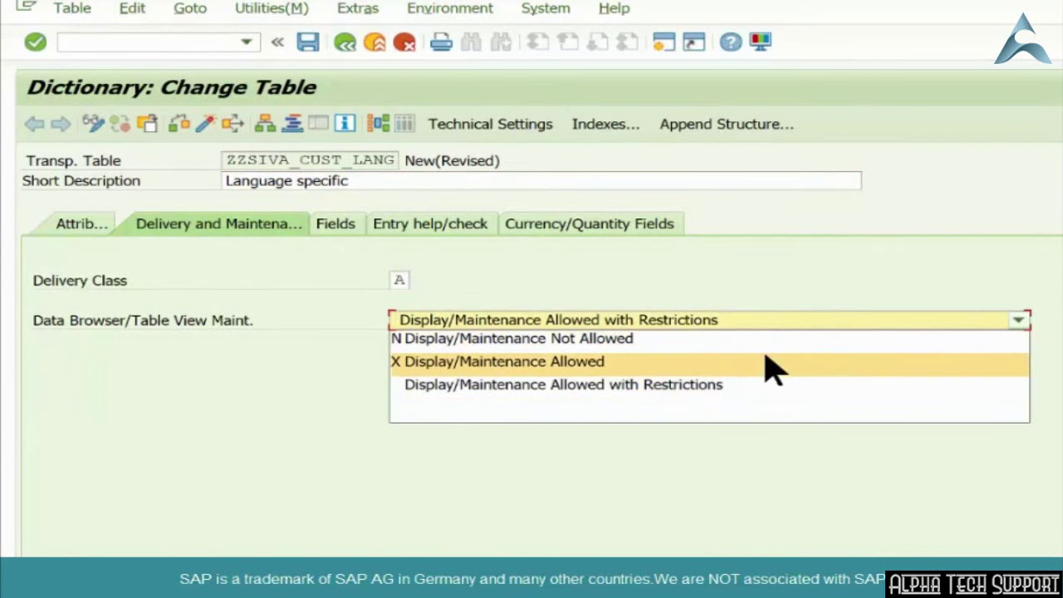
pyautogui.click(764, 360)
pyautogui.click(326, 226)
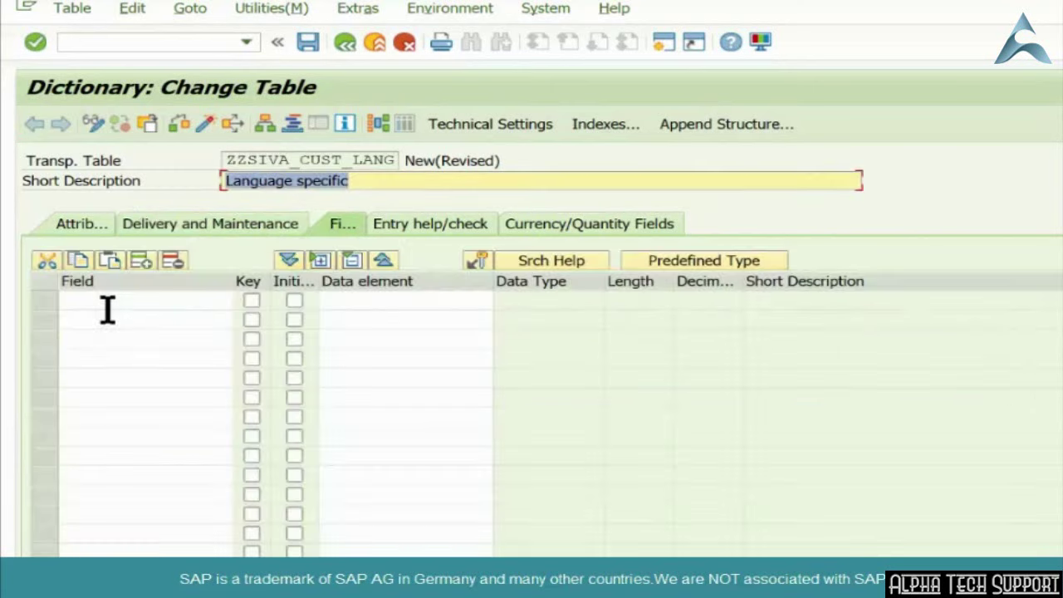
# Add key field kunnr with data element KUNNR as the first field.
pyautogui.click(109, 307)
pyautogui.write('kunn')
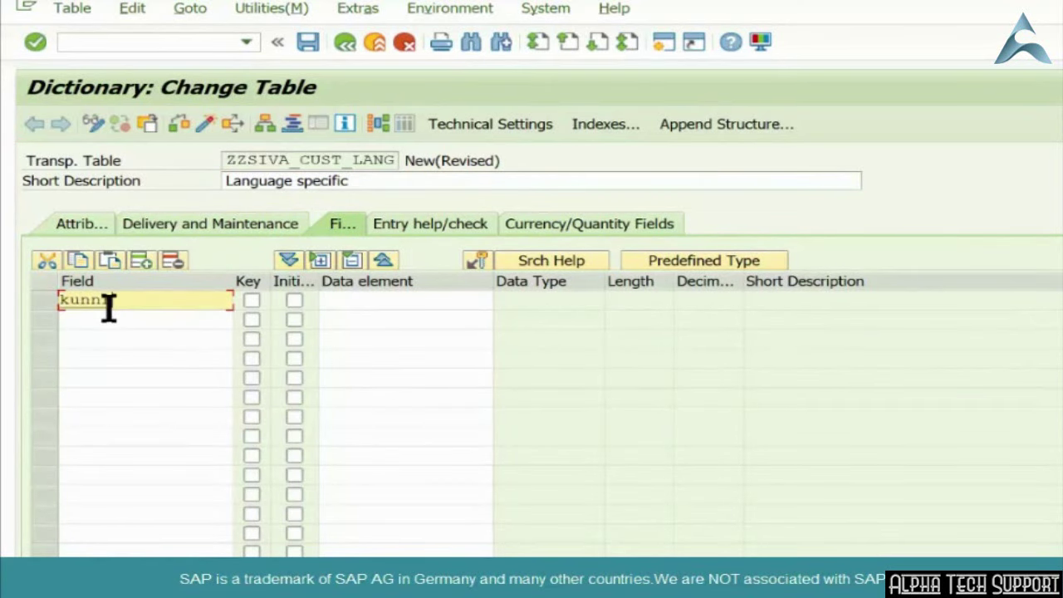
pyautogui.press('Tab')
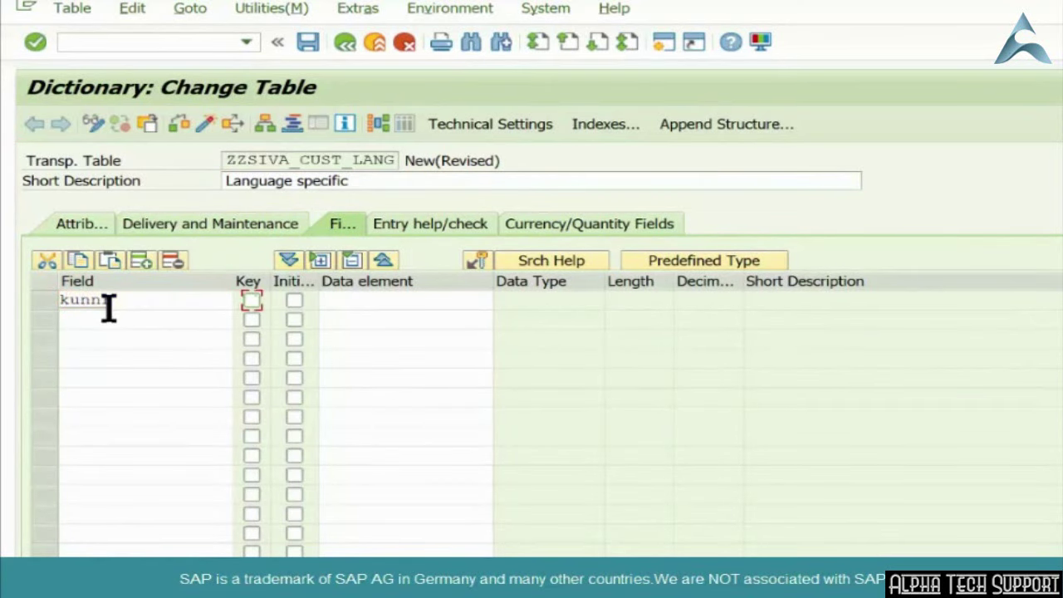
pyautogui.press('space')
pyautogui.press('Tab')
pyautogui.press('Tab')
pyautogui.write('kunnr')
pyautogui.press('Return')
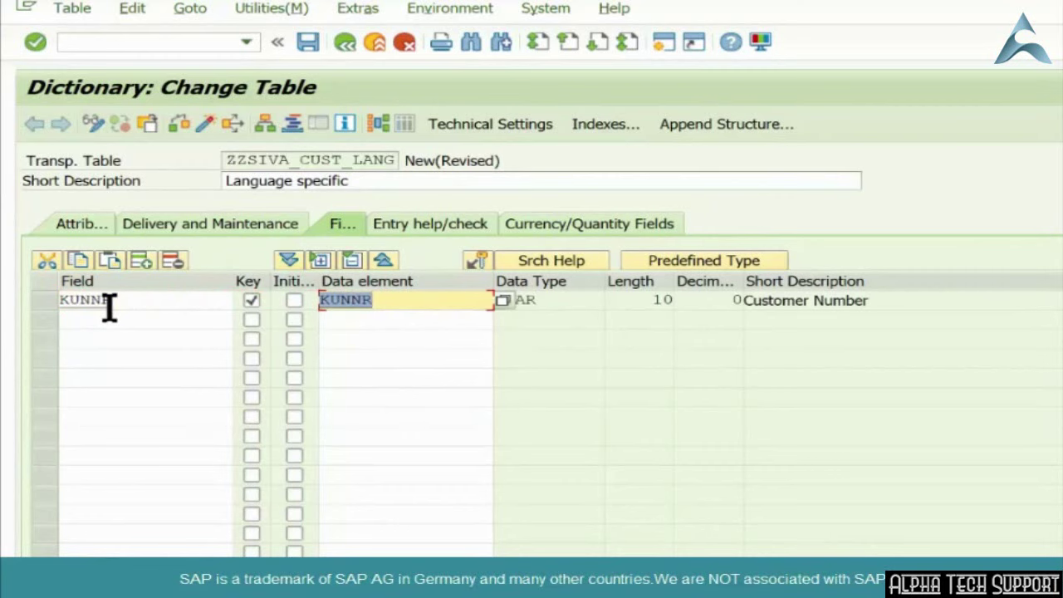
pyautogui.click(109, 305)
pyautogui.click(112, 322)
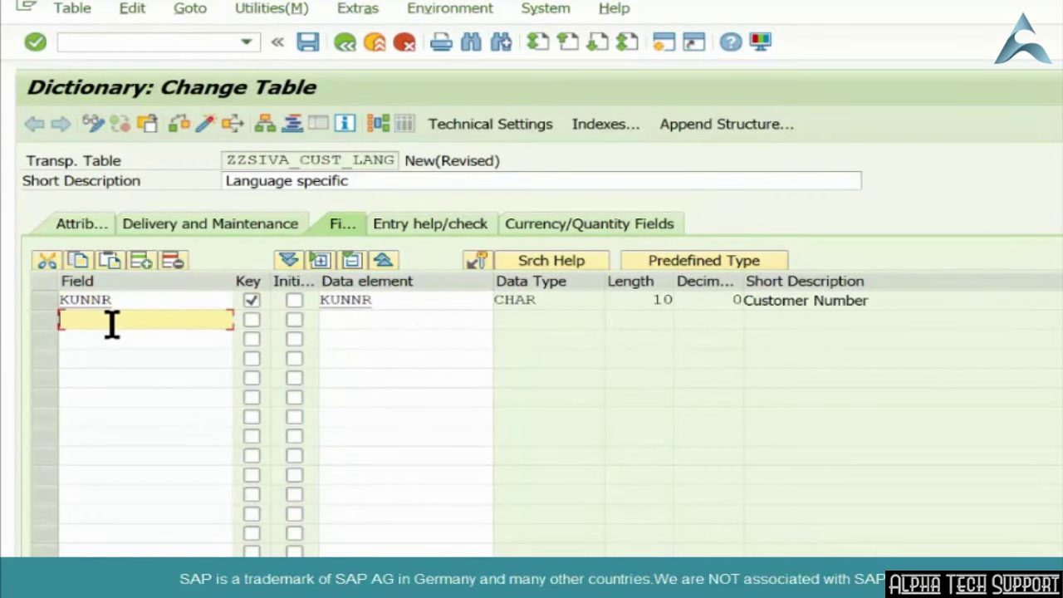
# After glancing at the normalization slide, add key field spras with data element spras.
pyautogui.hotkey('alt', 'Tab')
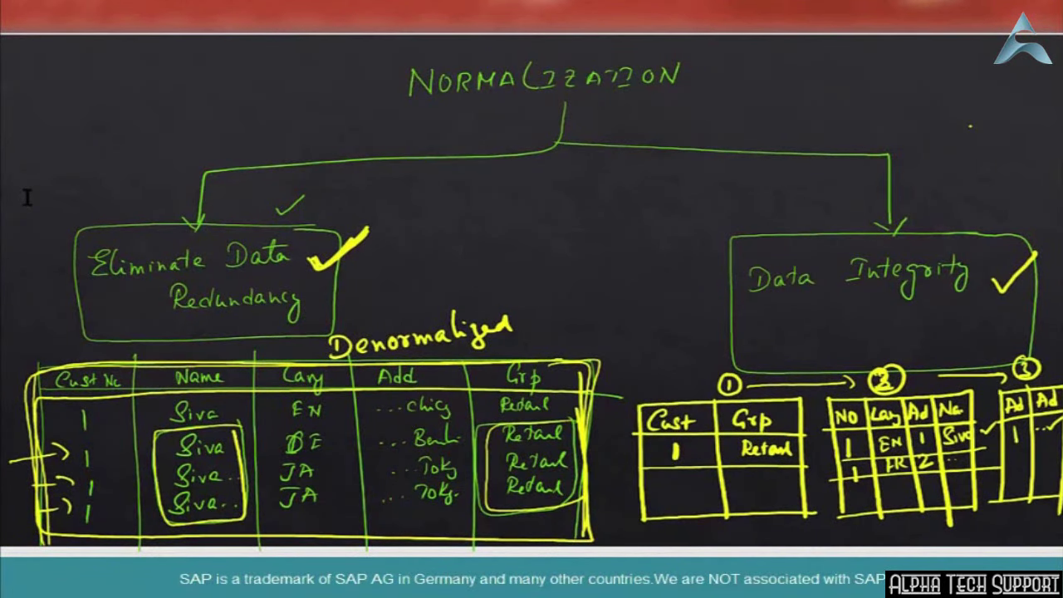
pyautogui.hotkey('alt', 'Tab')
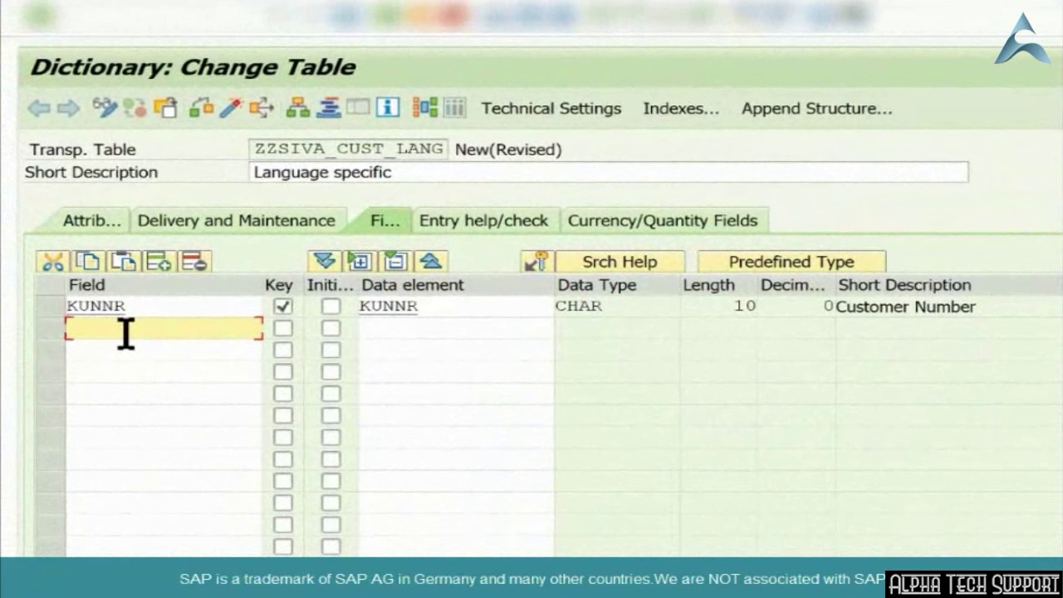
pyautogui.write('spras')
pyautogui.press('Tab')
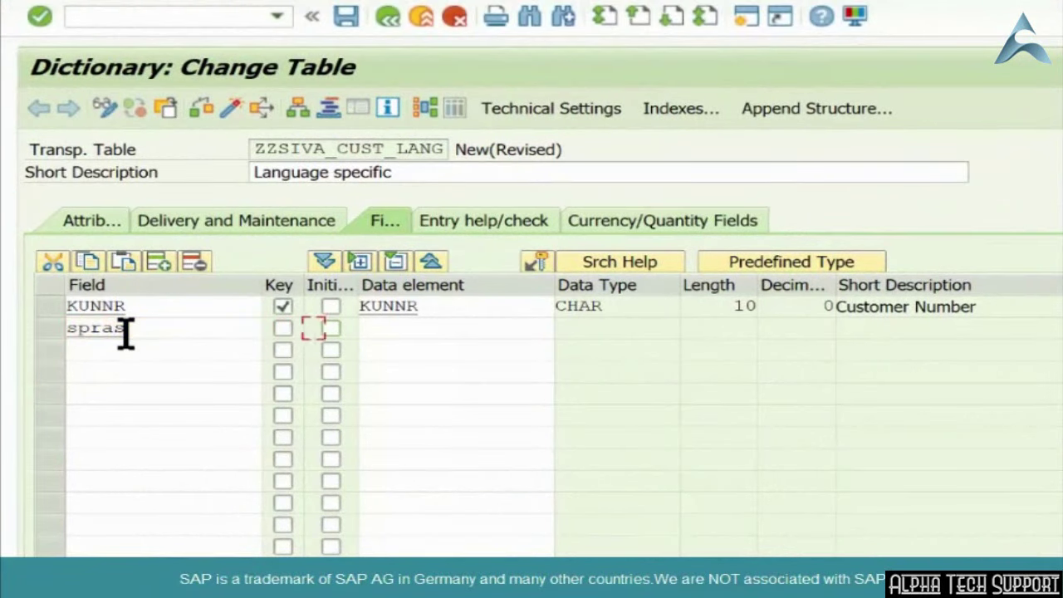
pyautogui.press('Tab')
pyautogui.write('sp')
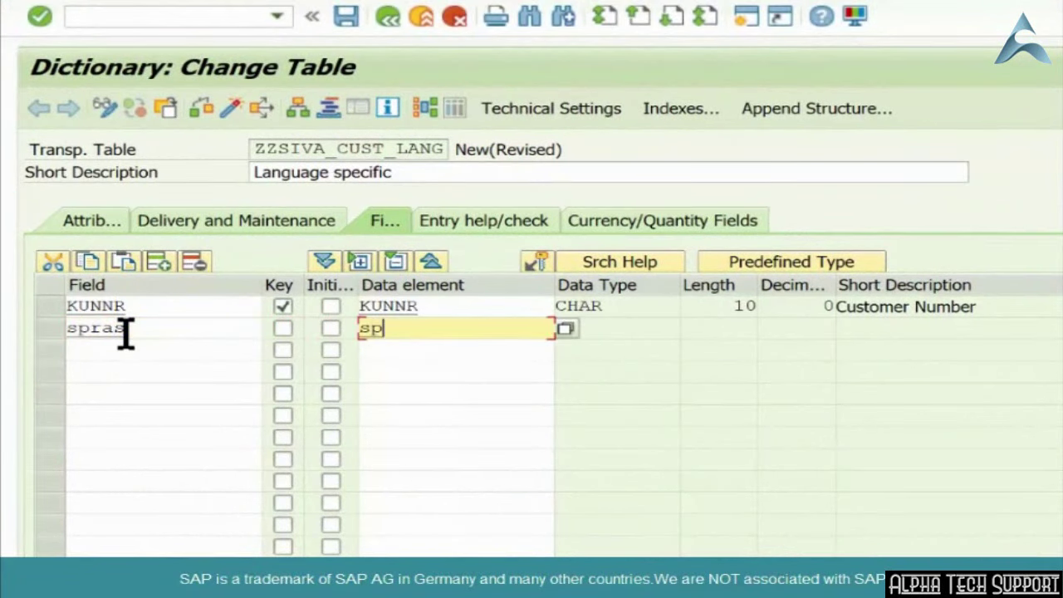
pyautogui.write('ras')
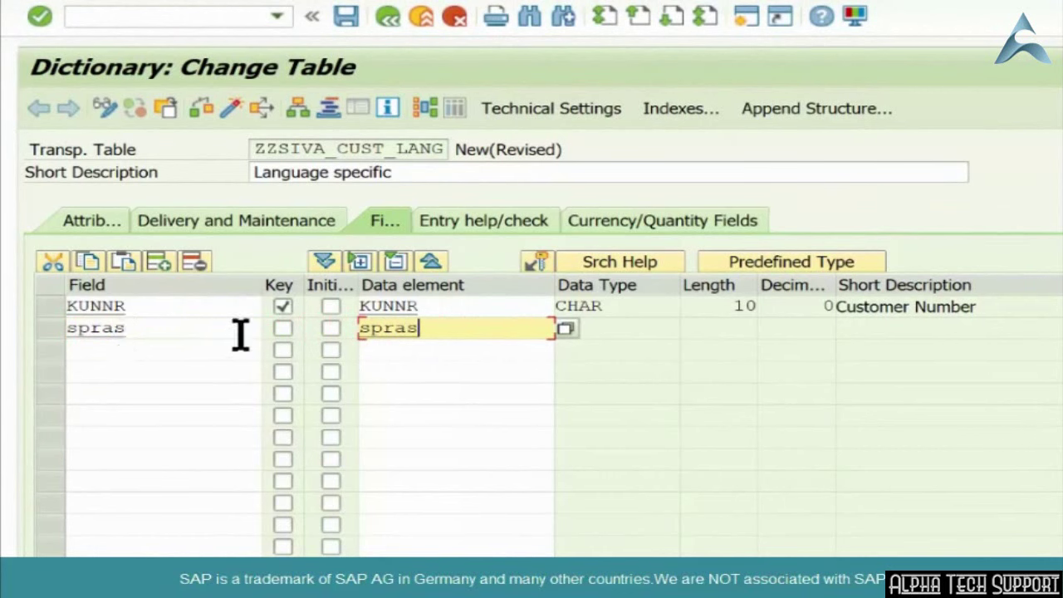
pyautogui.click(282, 329)
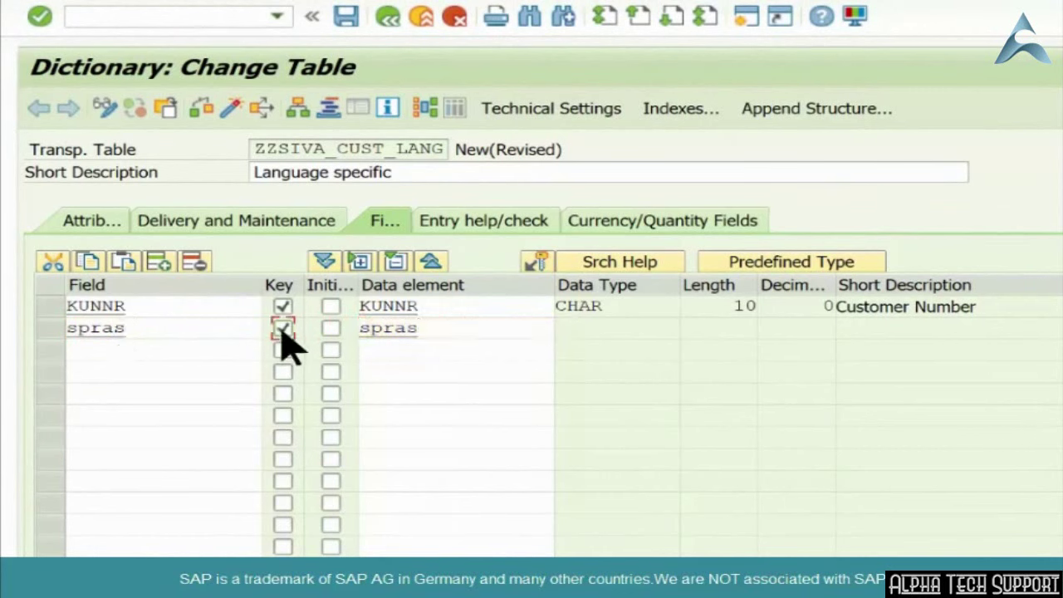
# Add field adrnr with data element ADRNR in row 3.
pyautogui.click(156, 349)
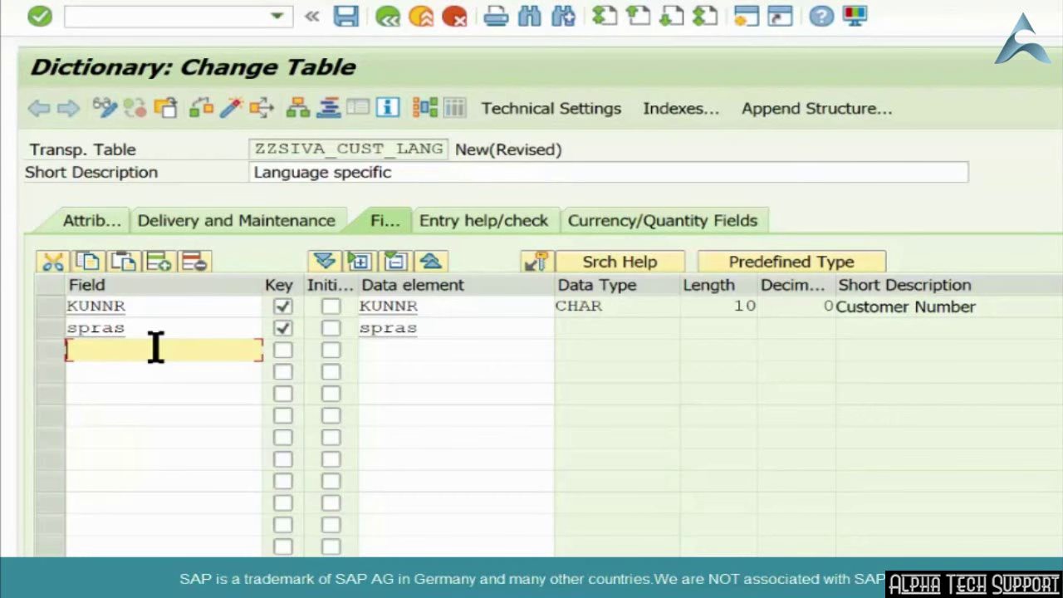
pyautogui.write('a')
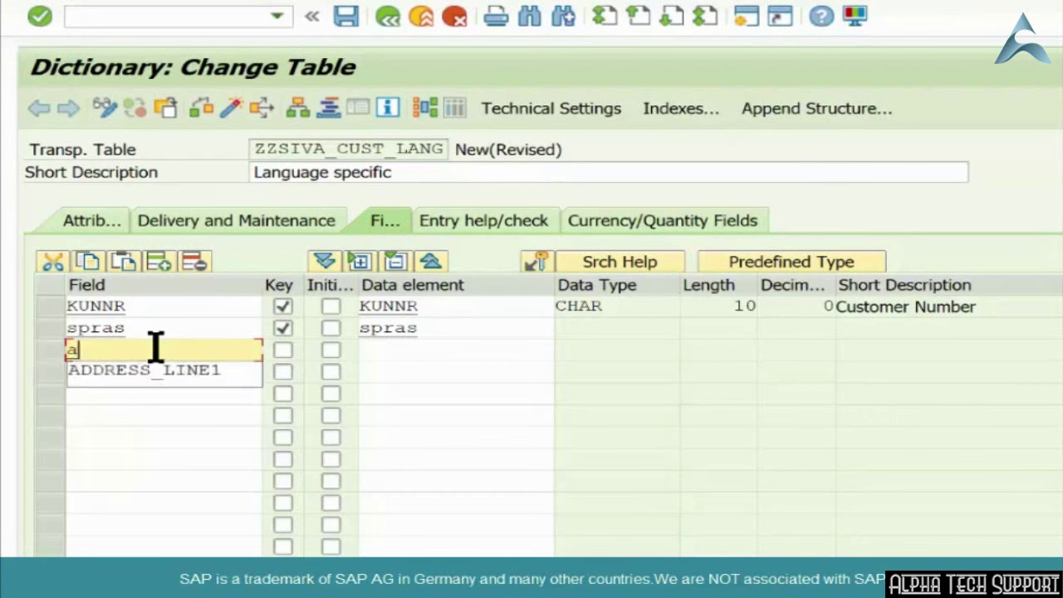
pyautogui.write('drnr')
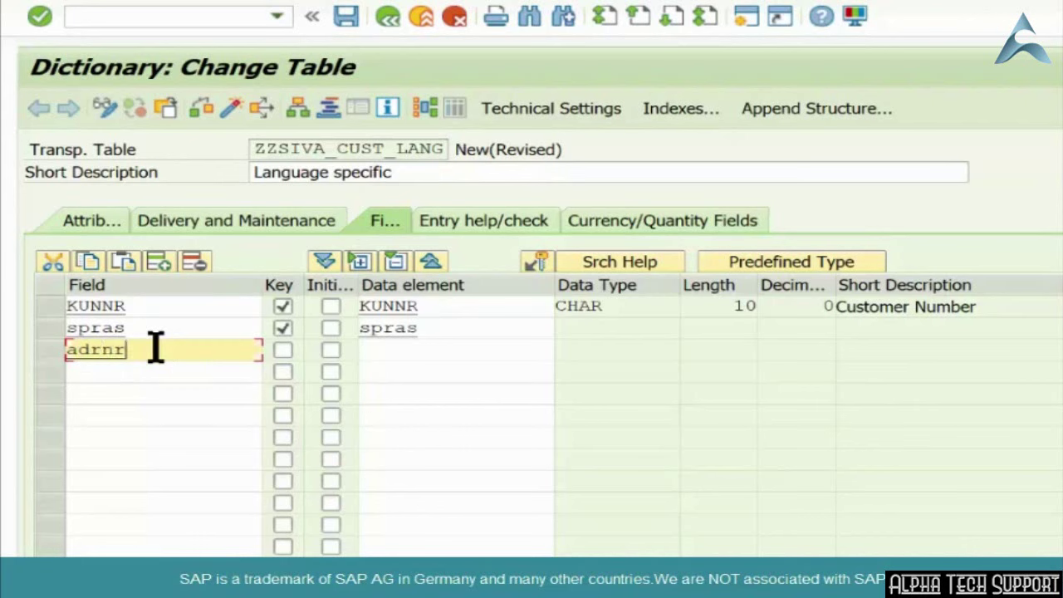
pyautogui.press('Tab')
pyautogui.press('Tab')
pyautogui.press('Tab')
pyautogui.write('adrnr')
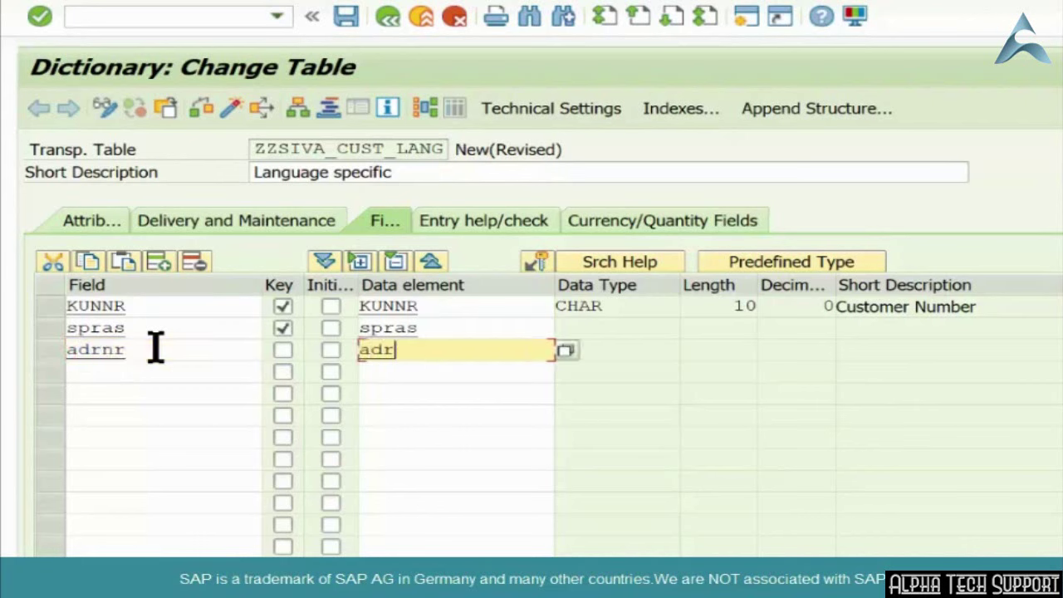
pyautogui.press('Return')
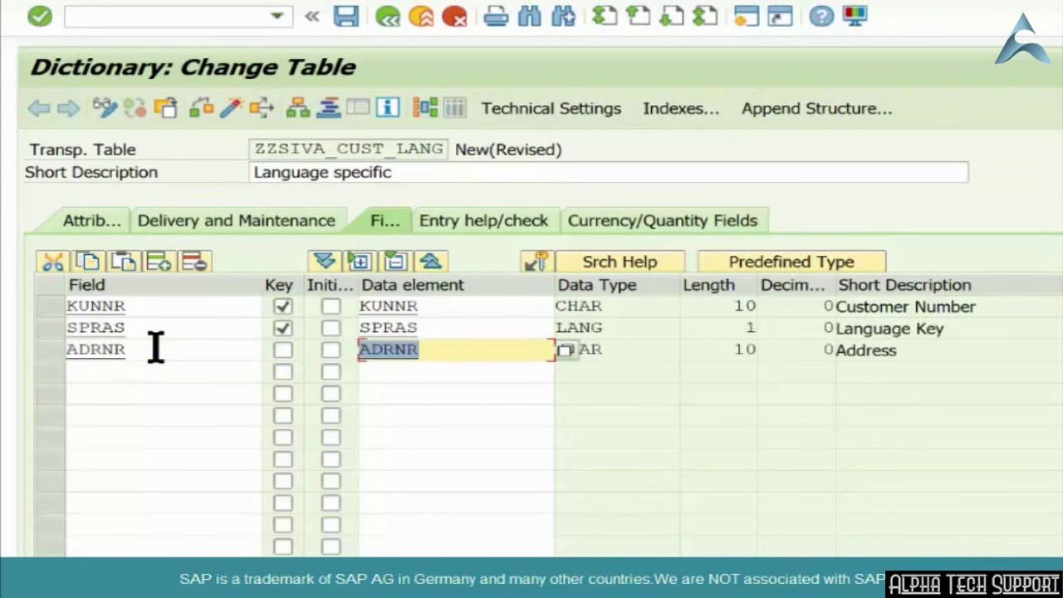
pyautogui.click(913, 351)
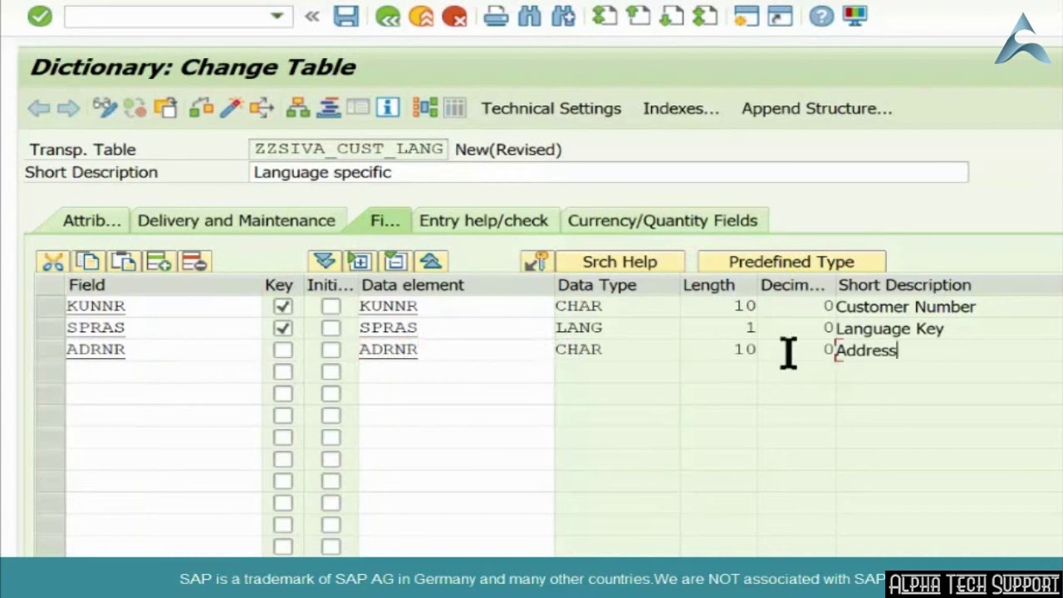
pyautogui.click(232, 371)
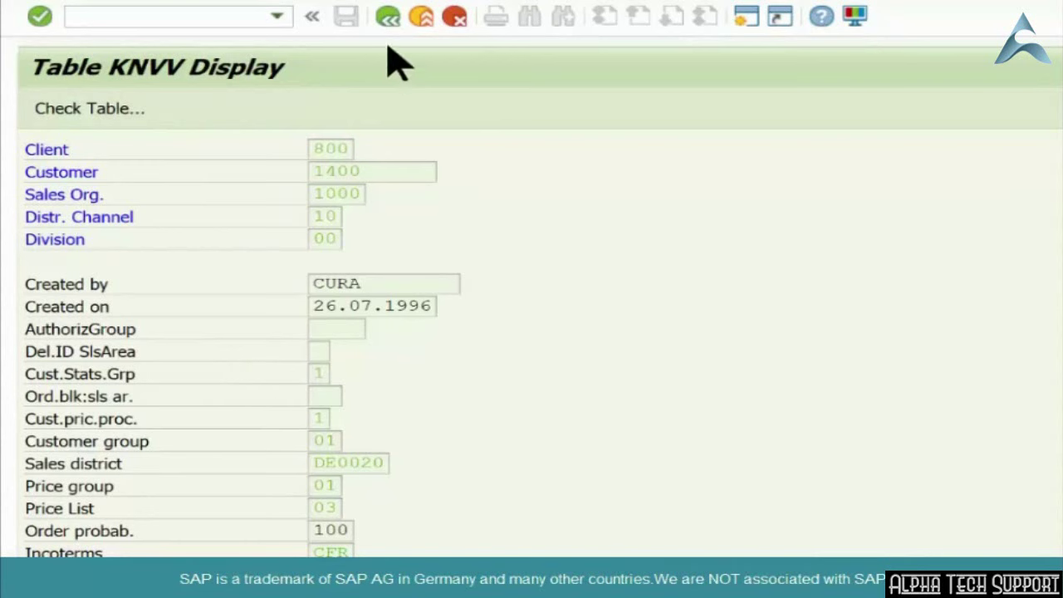
# Go back from the KNVV record to its single-entry list for sales organisation 1000.
pyautogui.click(392, 18)
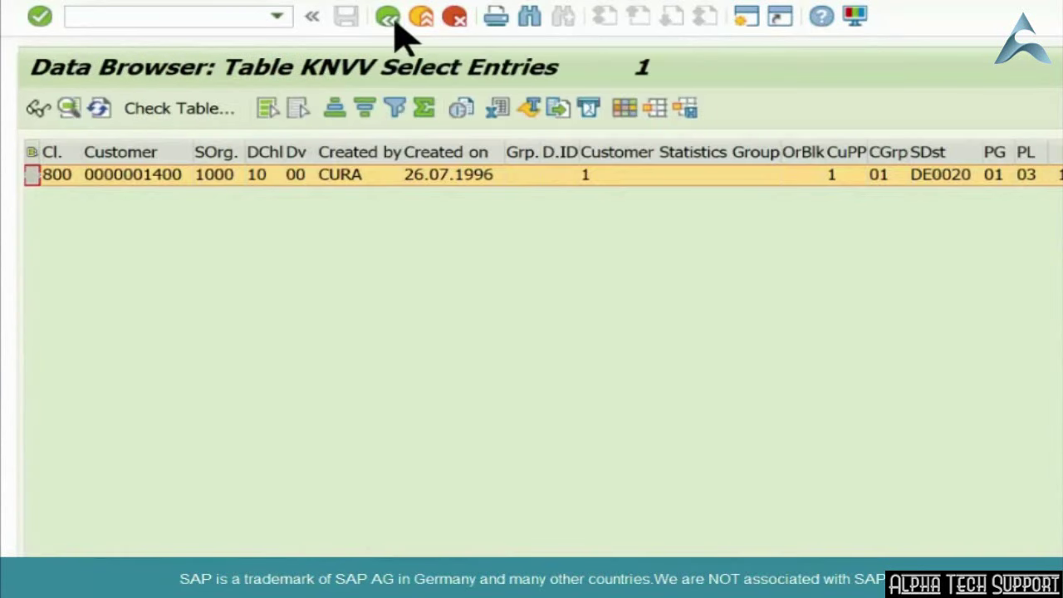
# Open table KNA1 in the Data Browser and display the first customer's record.
pyautogui.click(389, 18)
pyautogui.click(389, 18)
pyautogui.write('na1')
pyautogui.press('Return')
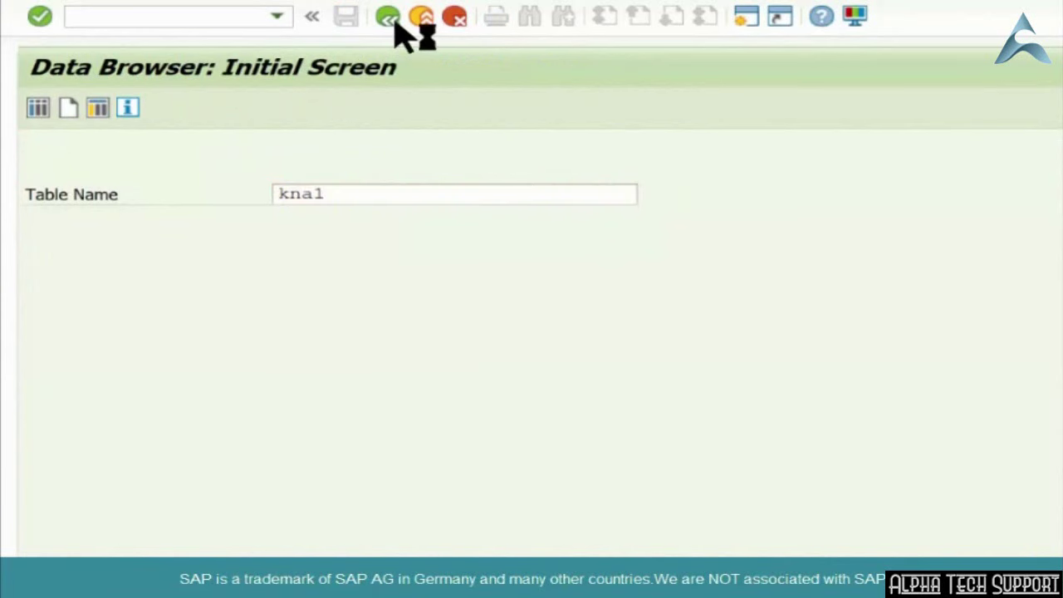
pyautogui.click(36, 108)
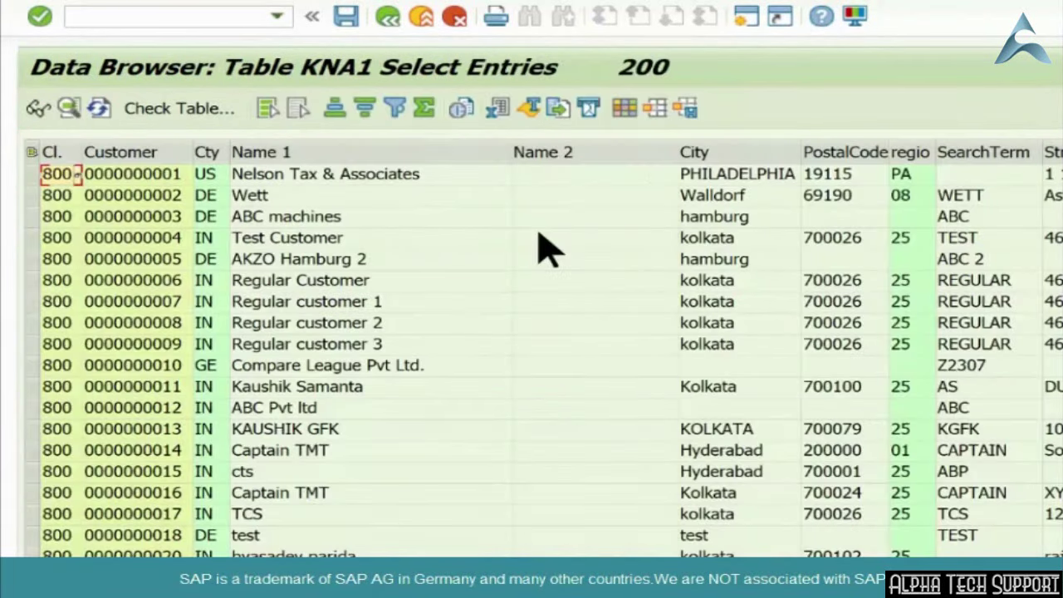
pyautogui.click(372, 176)
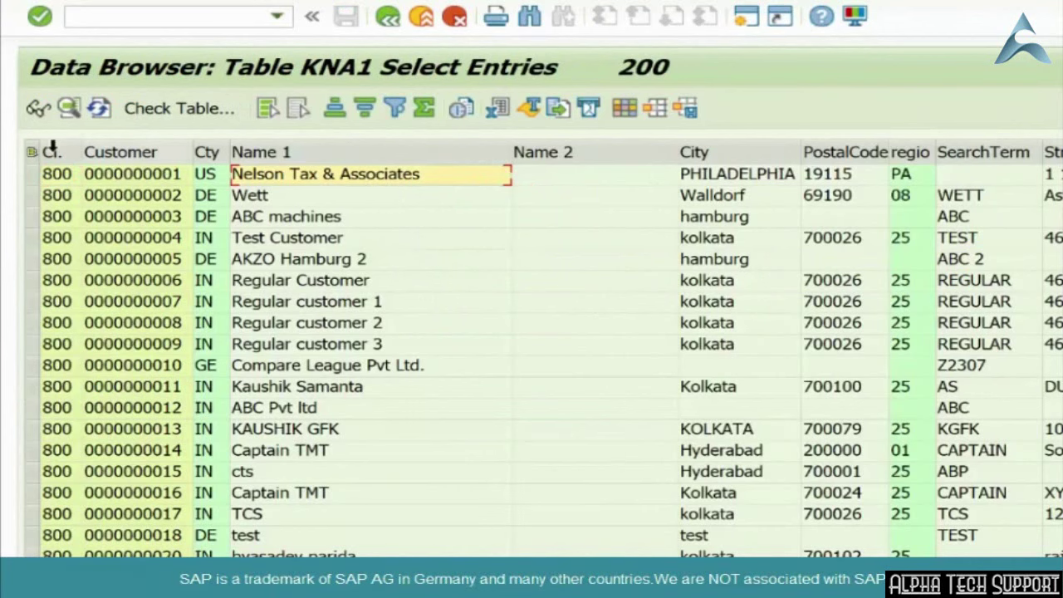
pyautogui.click(31, 175)
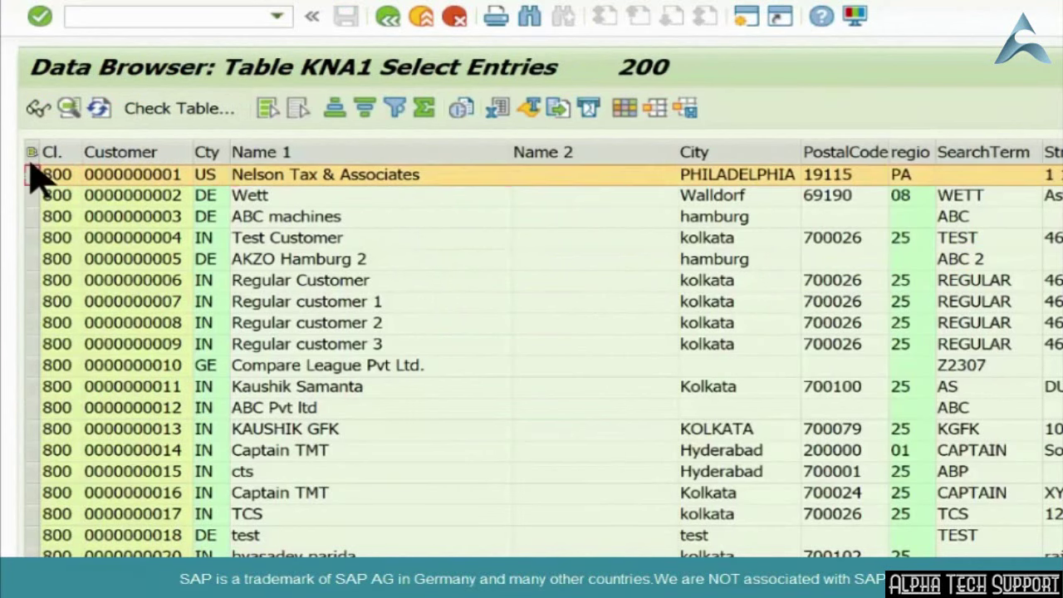
pyautogui.click(43, 105)
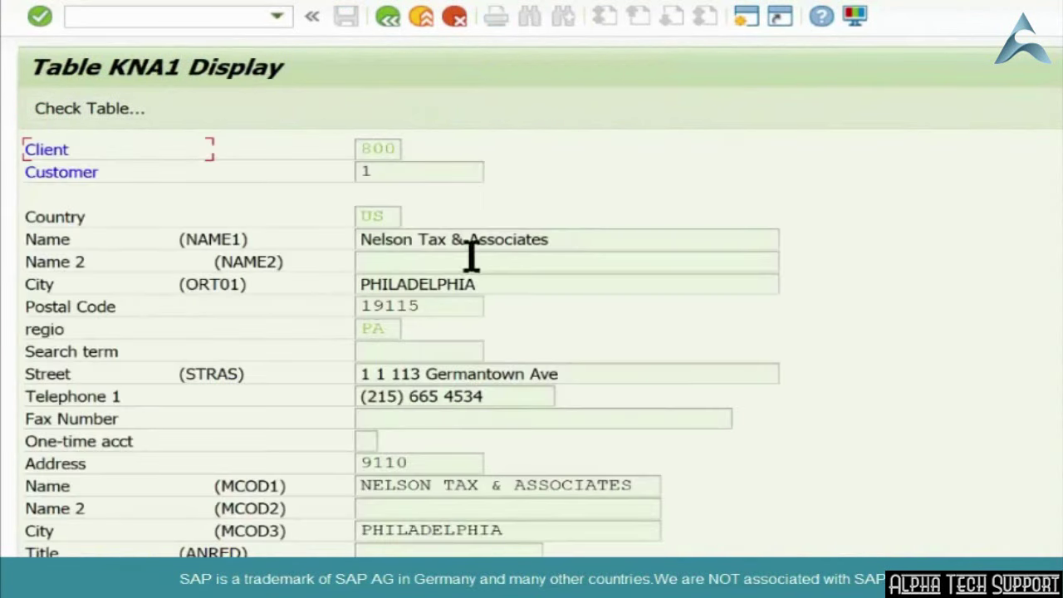
# Show the Name field's technical information and copy data element NAME1_GP.
pyautogui.click(609, 238)
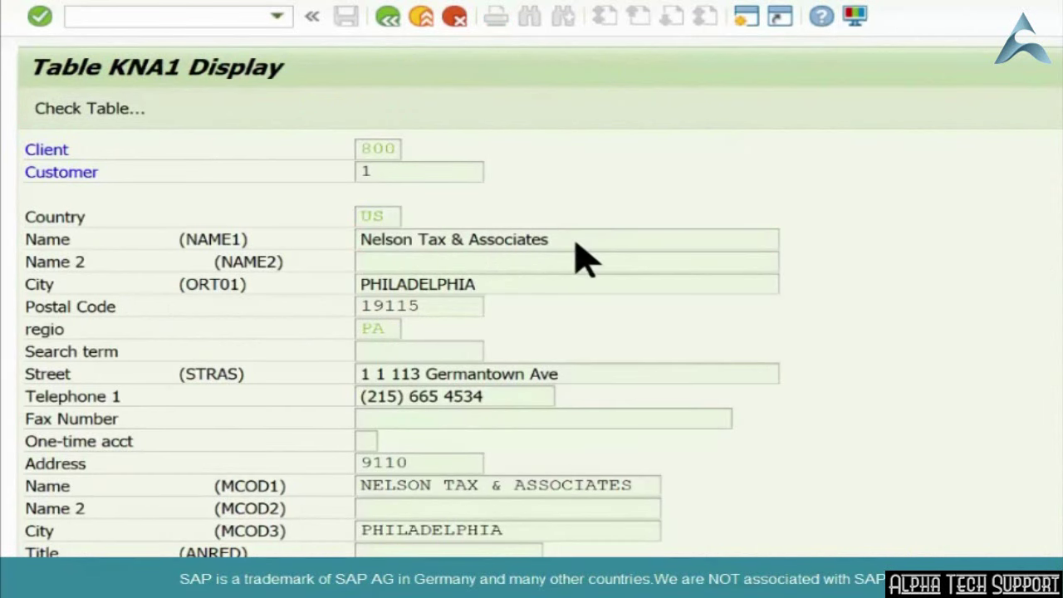
pyautogui.press('F1')
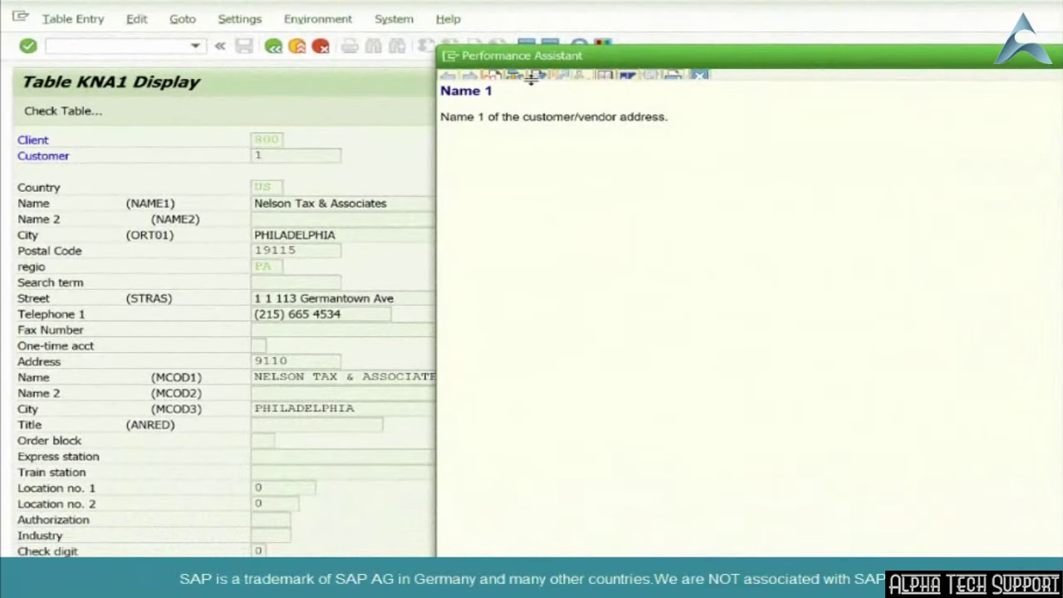
pyautogui.click(515, 78)
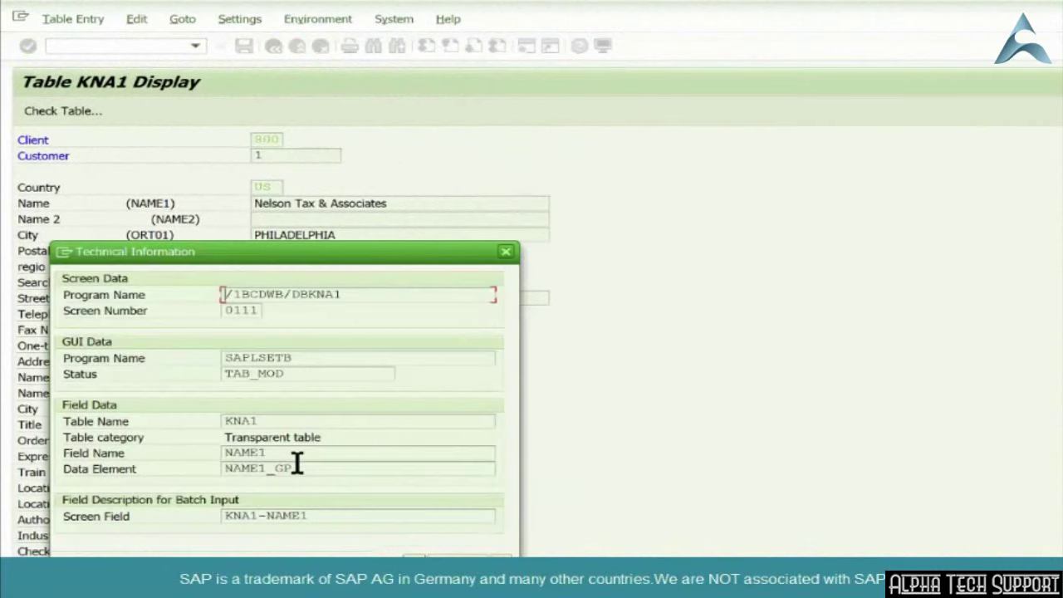
pyautogui.moveTo(254, 453); pyautogui.dragTo(203, 449)
pyautogui.click(340, 467)
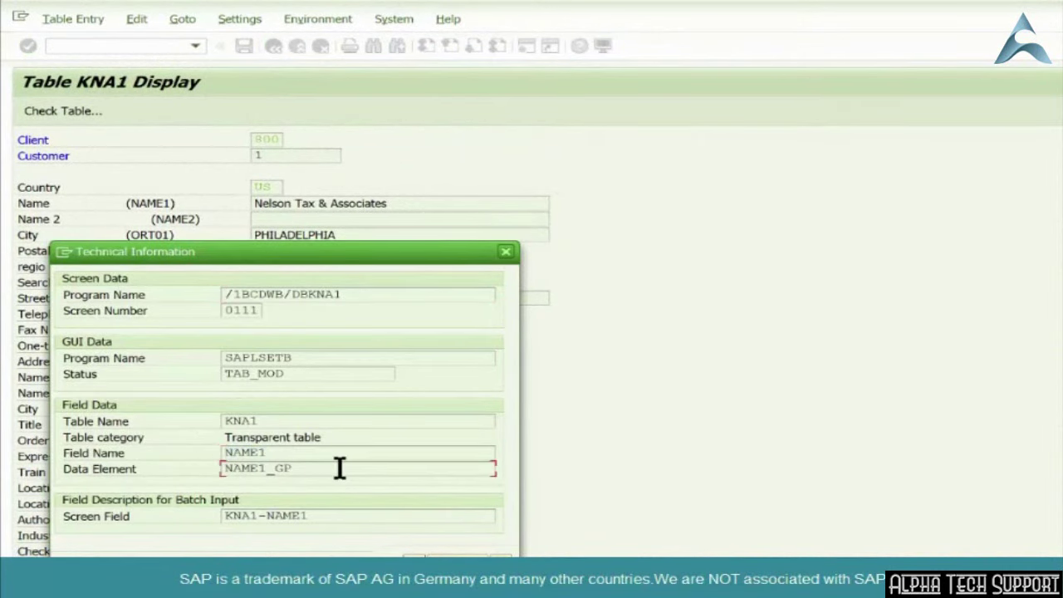
pyautogui.moveTo(339, 468); pyautogui.dragTo(224, 458)
pyautogui.hotkey('ctrl', 'c')
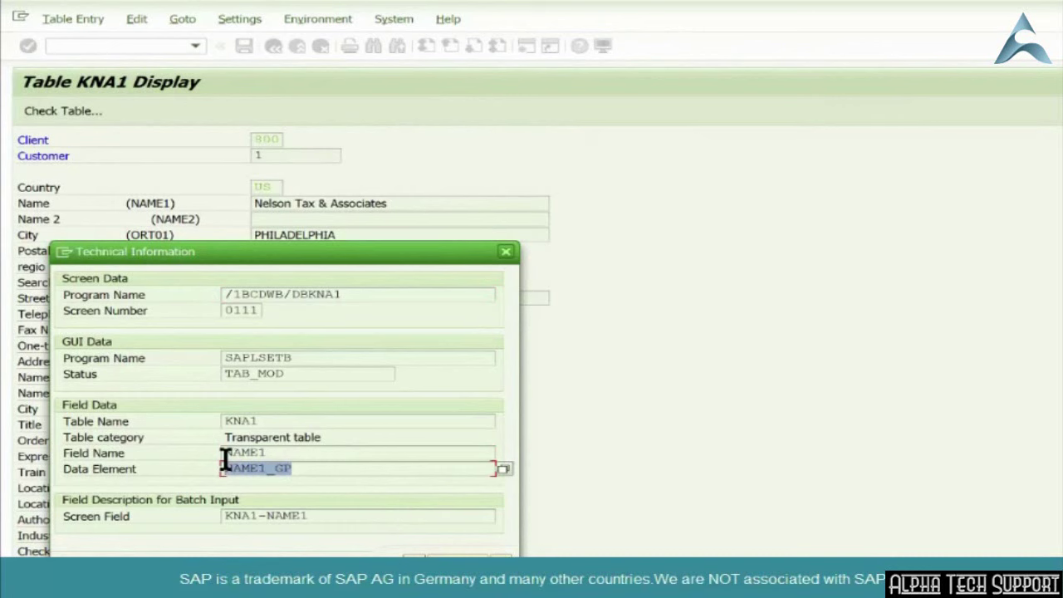
pyautogui.click(224, 458)
pyautogui.hotkey('alt', 'Tab')
pyautogui.hotkey('alt', 'Tab')
pyautogui.hotkey('alt', 'Tab')
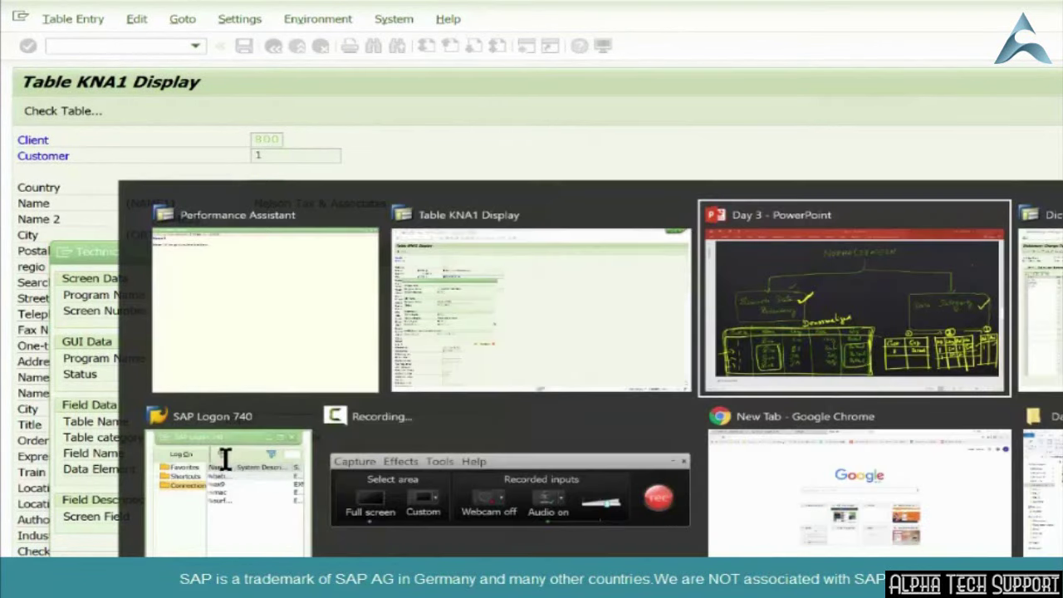
# Add field name1 with data element NAME1_GP and make ADRNR part of the key.
pyautogui.write('na')
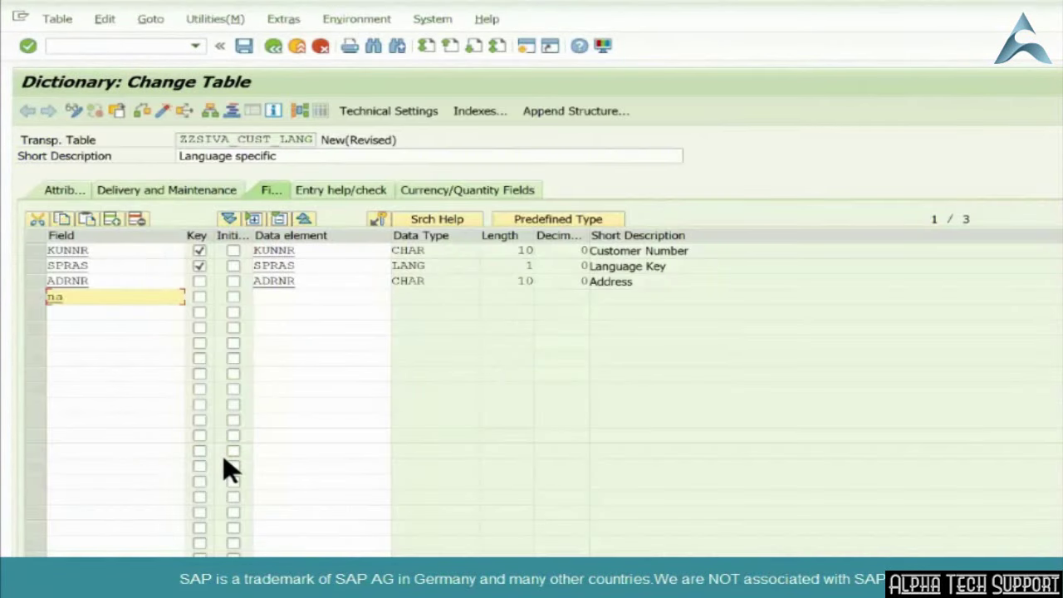
pyautogui.write('me1')
pyautogui.press('Tab')
pyautogui.press('Tab')
pyautogui.press('Tab')
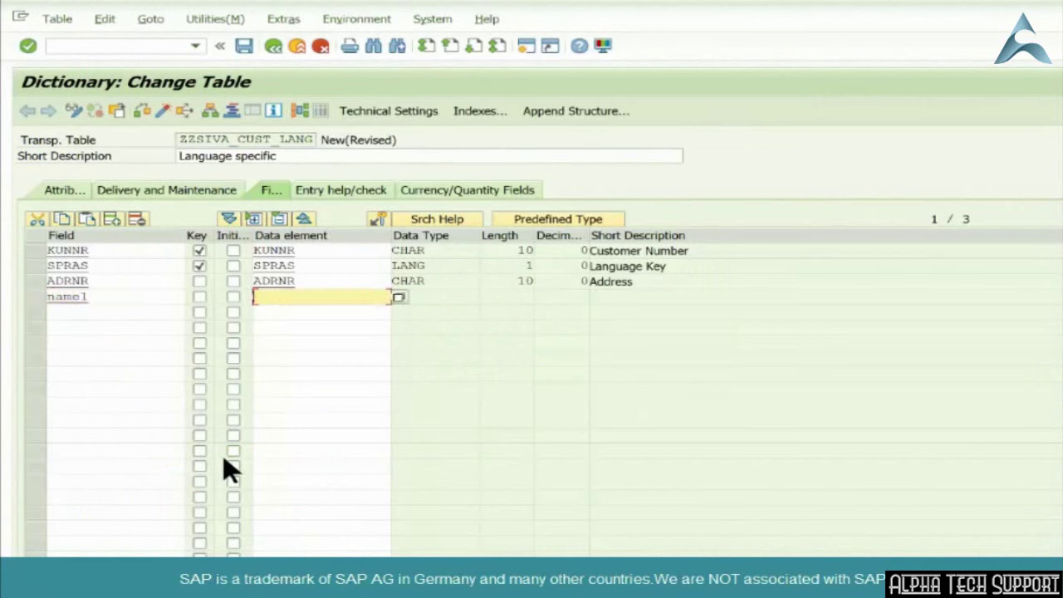
pyautogui.hotkey('ctrl', 'v')
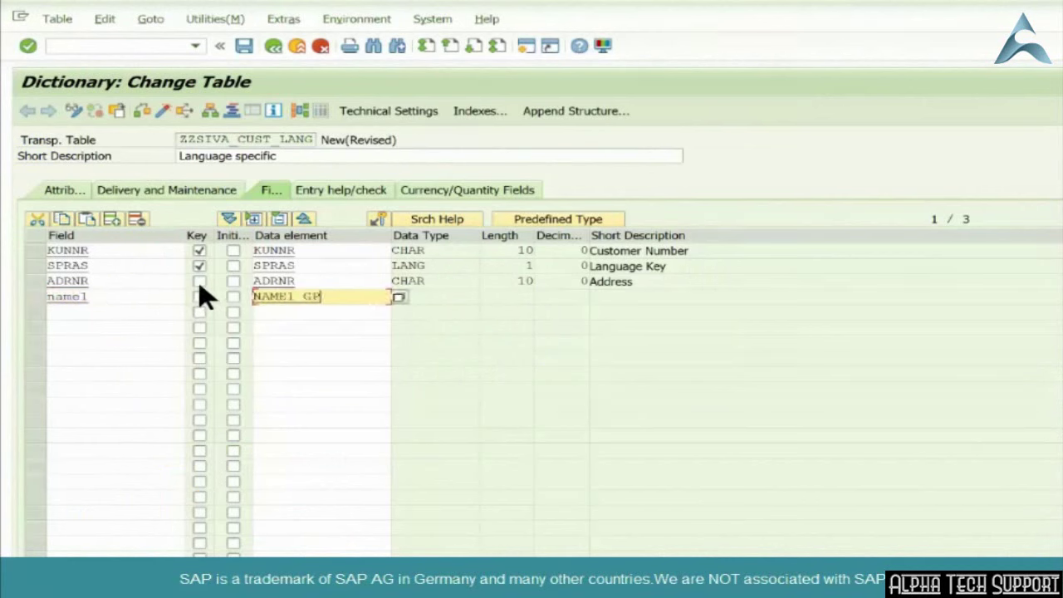
pyautogui.click(200, 283)
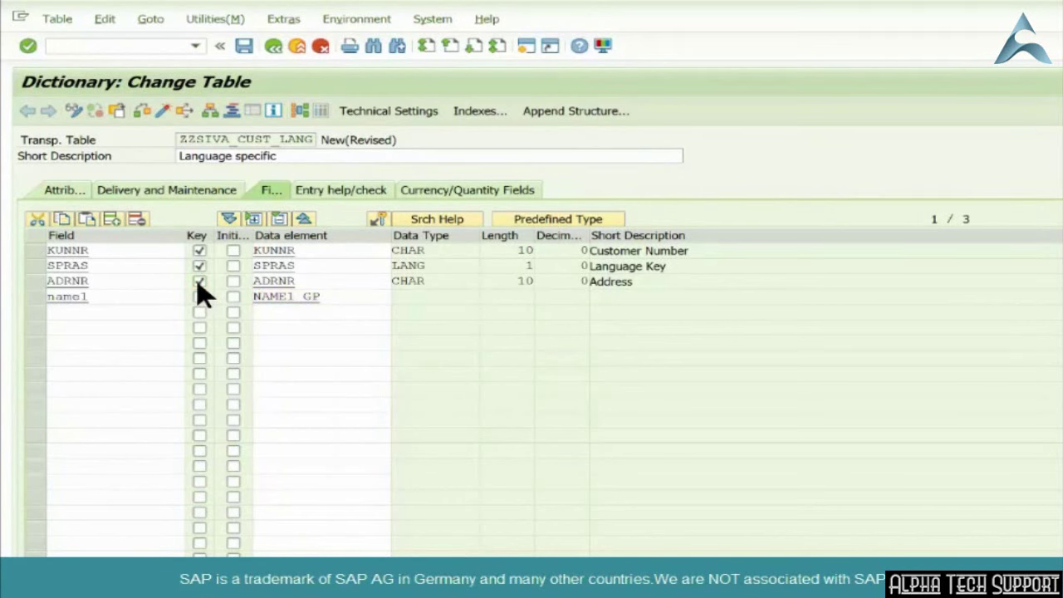
pyautogui.press('Return')
pyautogui.click(199, 282)
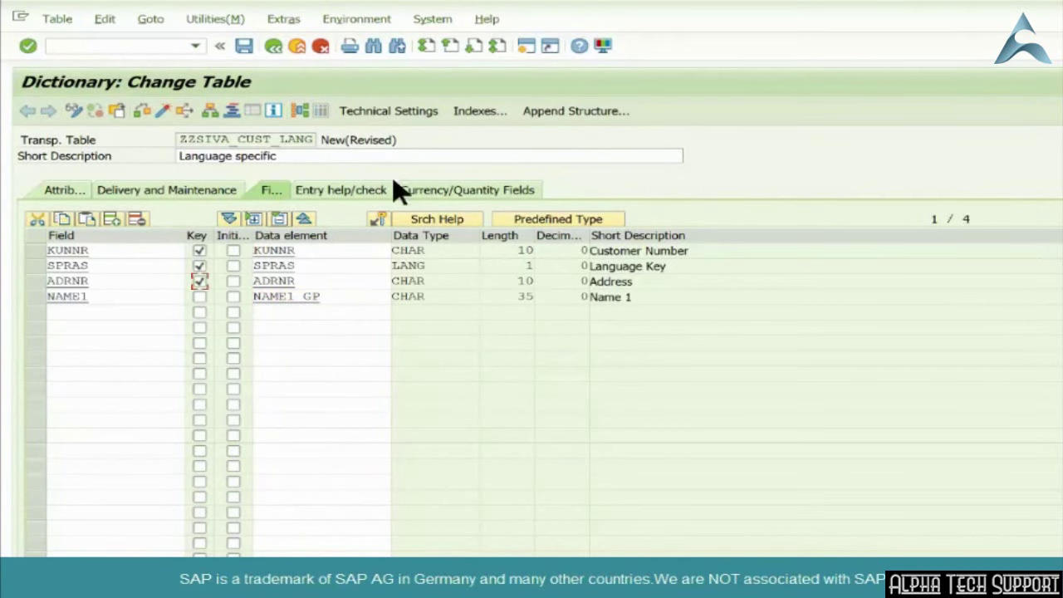
# Save ZZSIVA_CUST_LANG as a local object with data class APPL0 and size category 1.
pyautogui.hotkey('ctrl', 's')
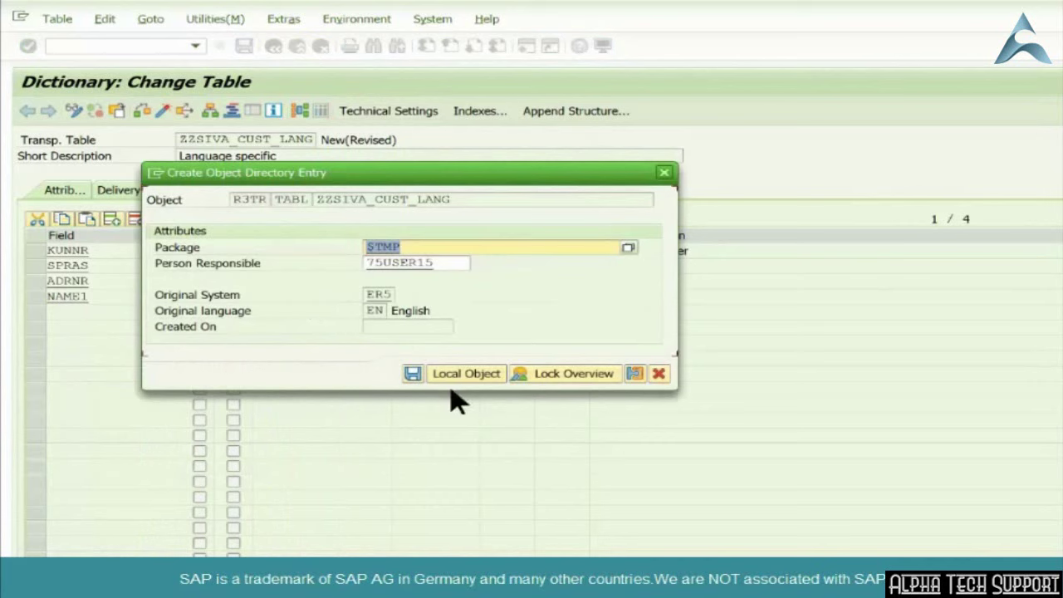
pyautogui.click(471, 378)
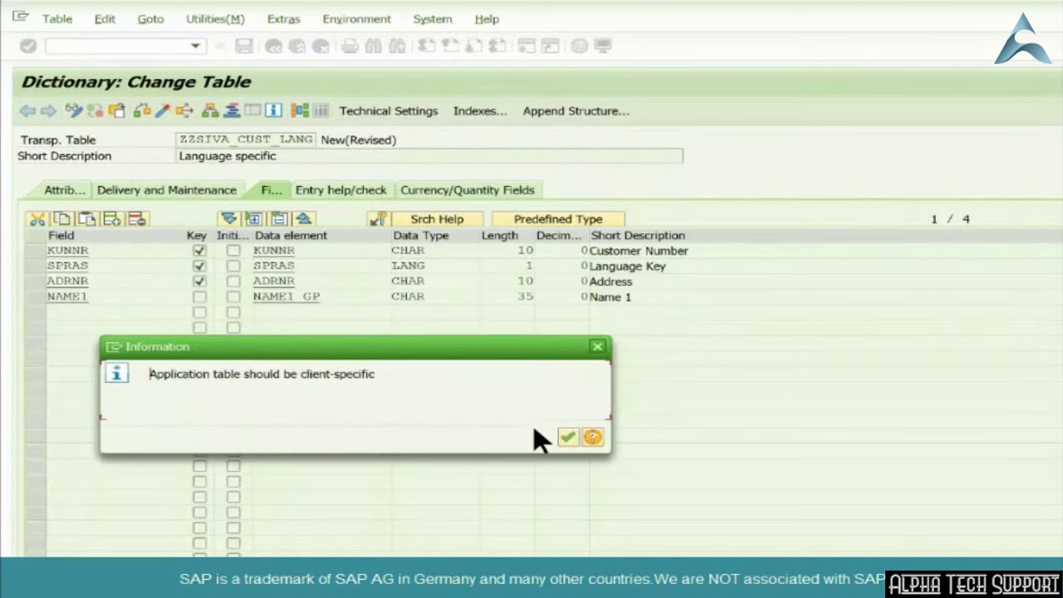
pyautogui.press('Return')
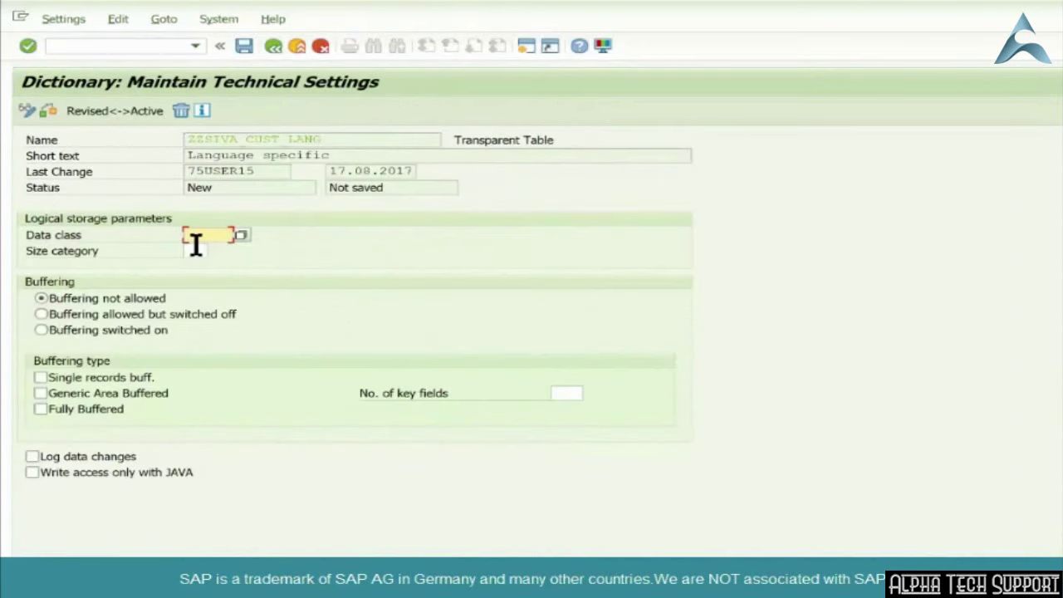
pyautogui.click(196, 237)
pyautogui.click(195, 249)
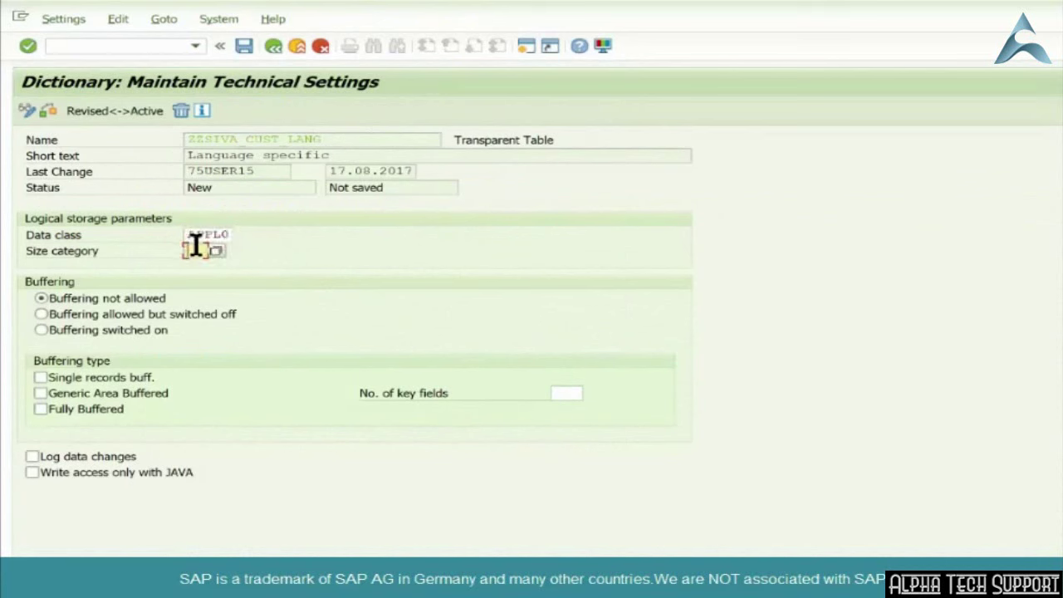
pyautogui.write('1')
pyautogui.press('Return')
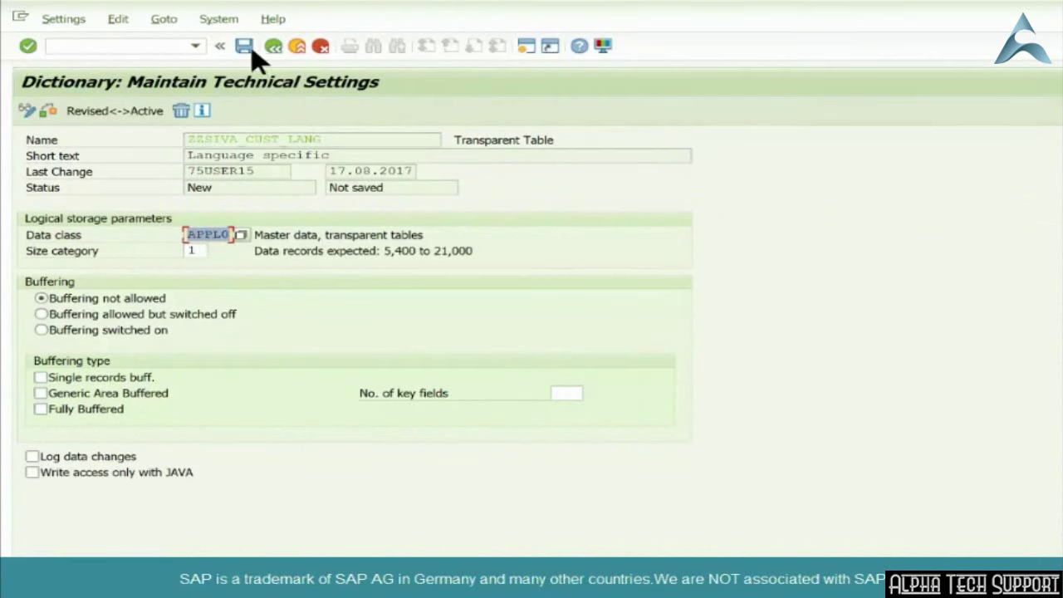
pyautogui.click(244, 47)
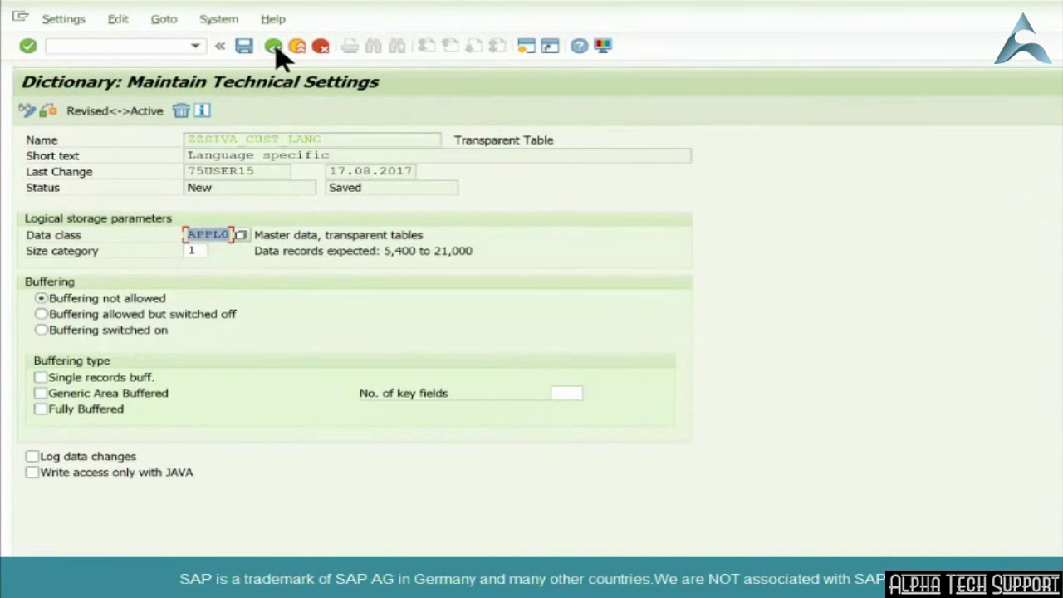
pyautogui.press('F3')
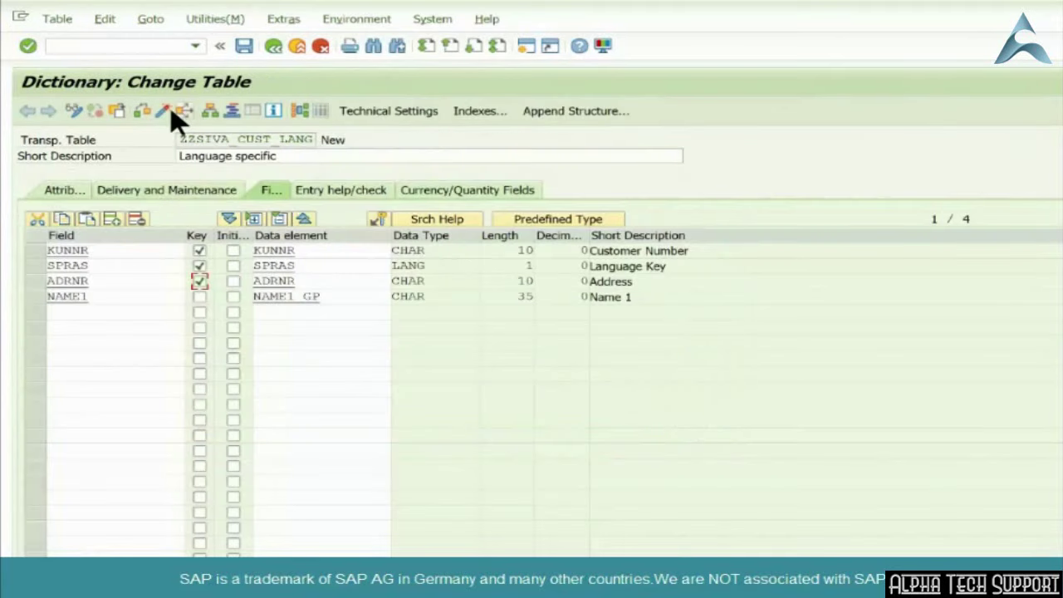
# Activate ZZSIVA_CUST_LANG and return to the dictionary start screen for a new table name.
pyautogui.click(160, 113)
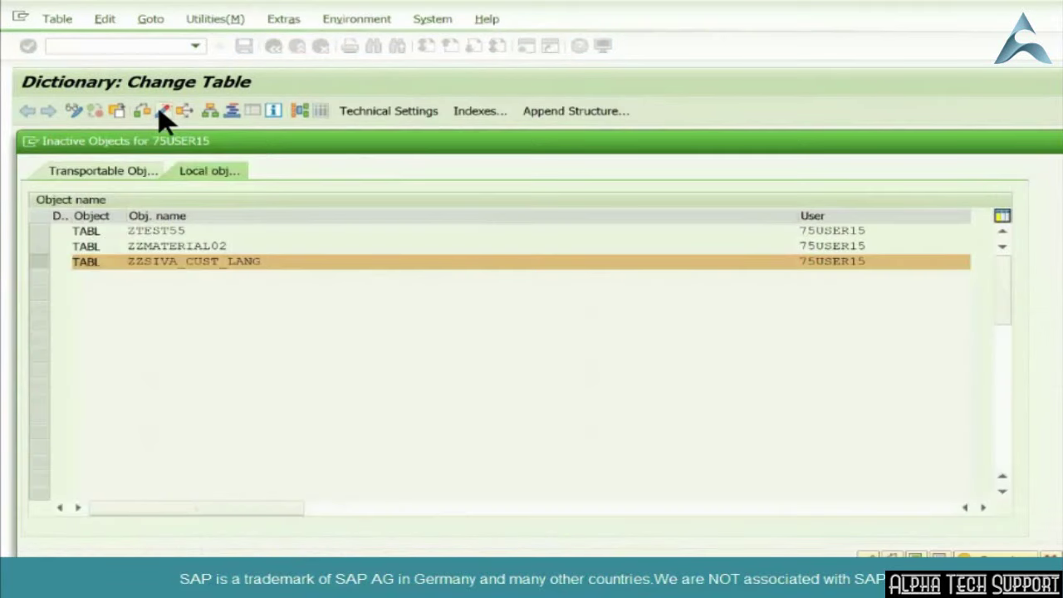
pyautogui.press('Return')
pyautogui.click(332, 312)
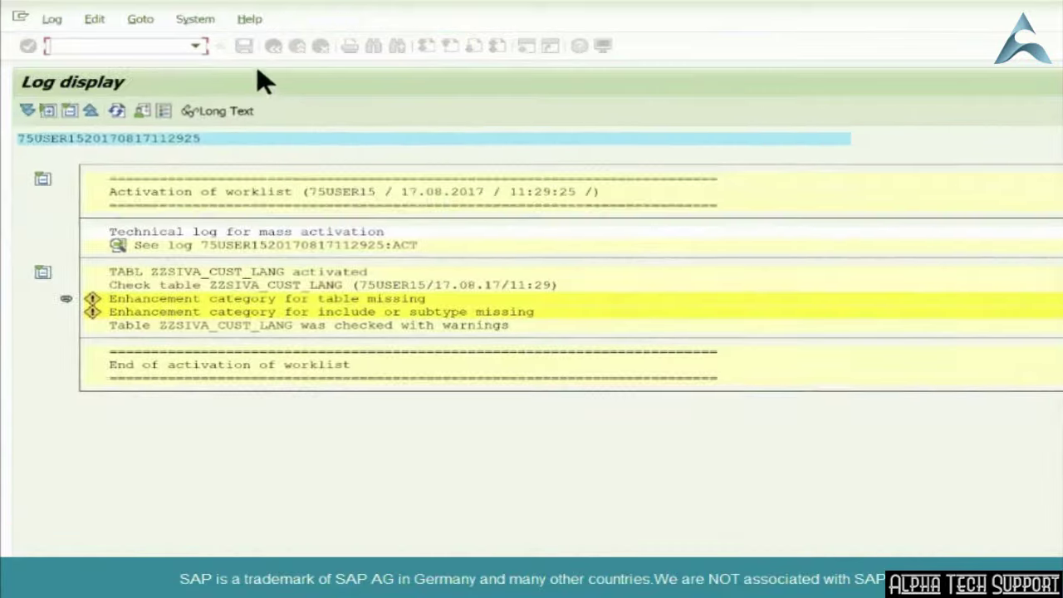
pyautogui.click(238, 43)
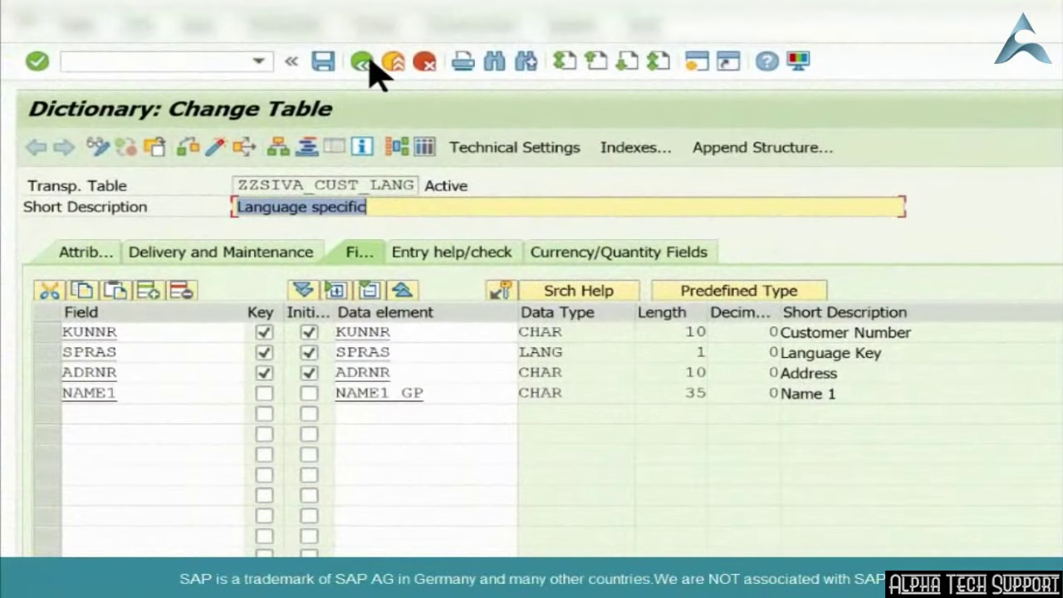
pyautogui.click(282, 51)
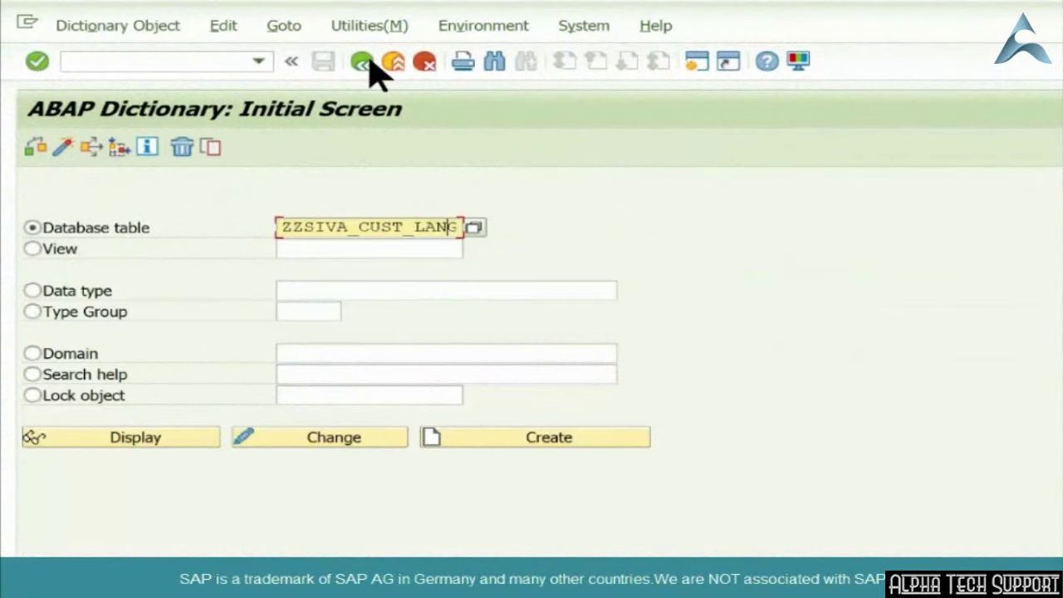
pyautogui.press('BackSpace')
pyautogui.press('BackSpace')
pyautogui.press('BackSpace')
pyautogui.press('BackSpace')
# Start the new table ZZSIVA_CUST_ADR with the short description 'Address details'.
pyautogui.write('adrn')
pyautogui.click(573, 436)
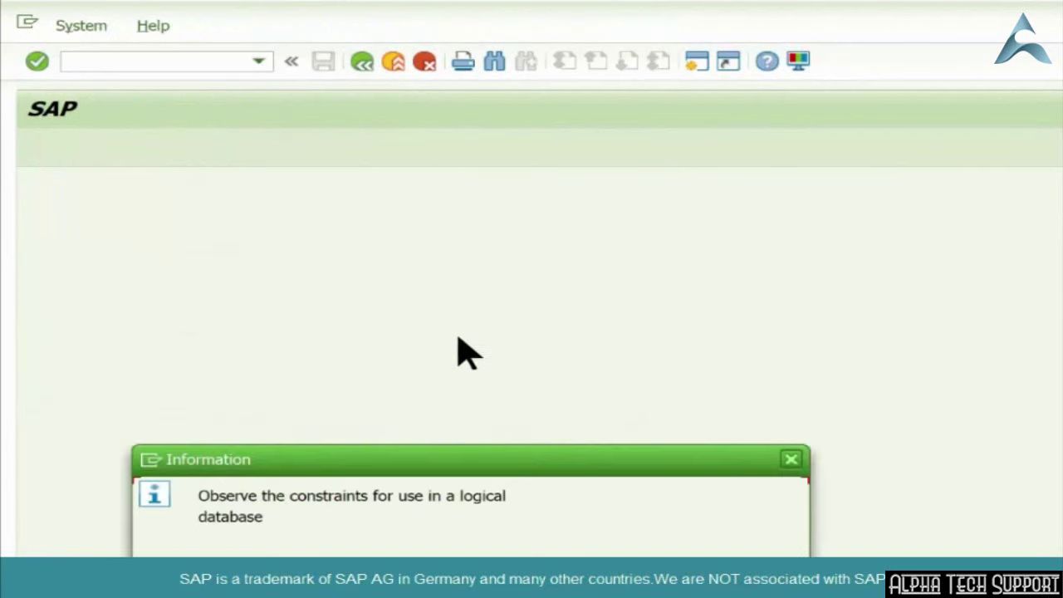
pyautogui.press('Return')
pyautogui.write('Adres ')
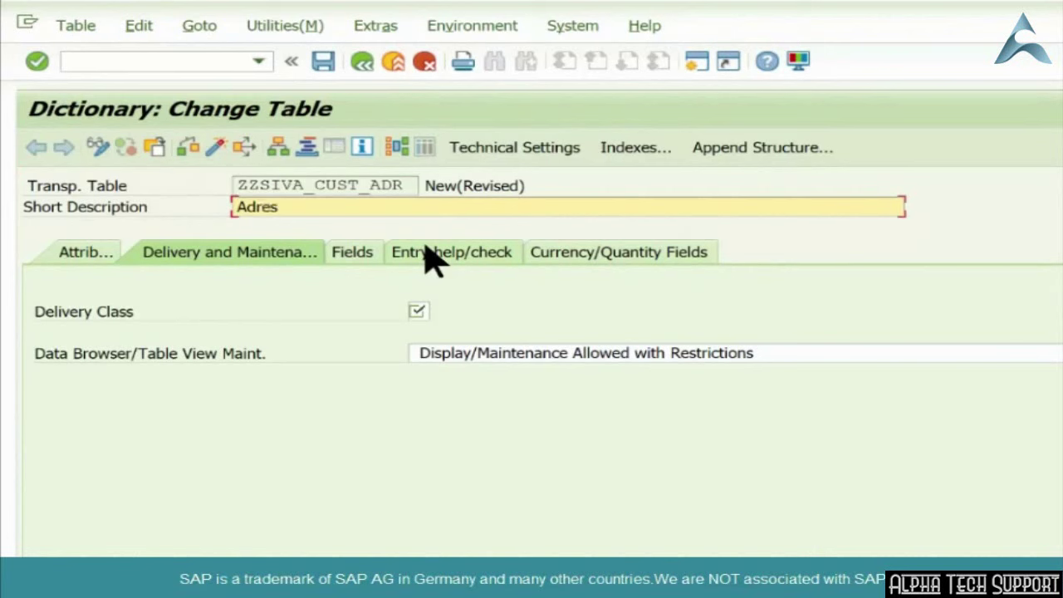
pyautogui.write('s details')
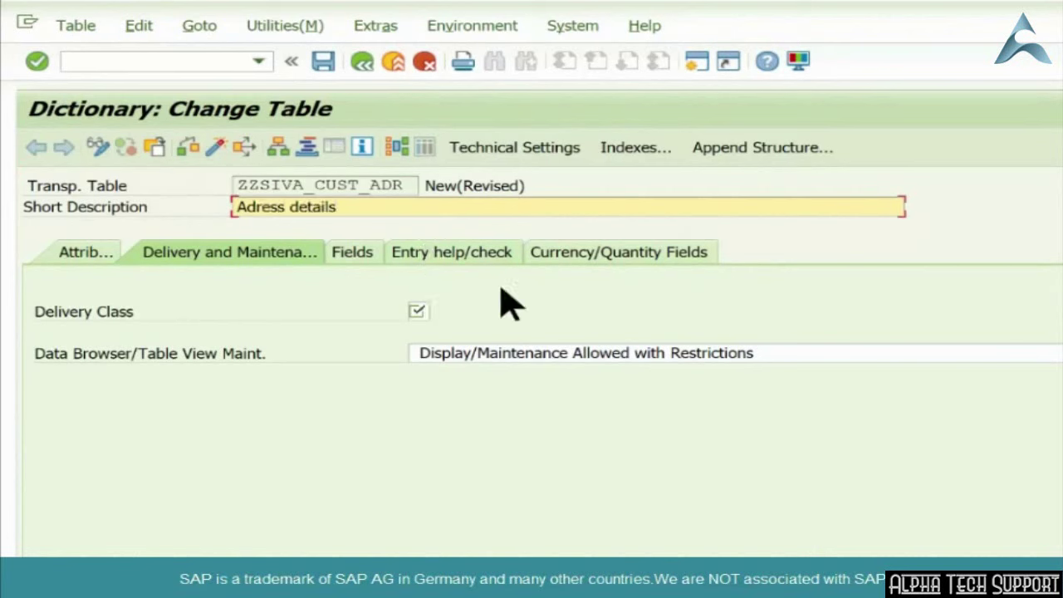
pyautogui.write('d')
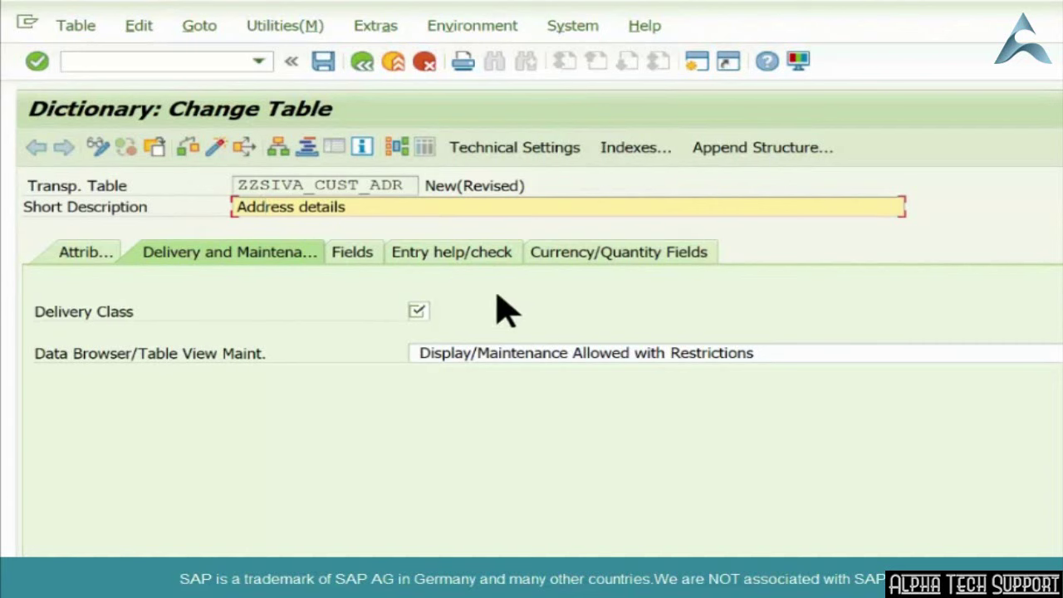
# Set delivery class A and allow display/maintenance in the Data Browser setting.
pyautogui.click(419, 311)
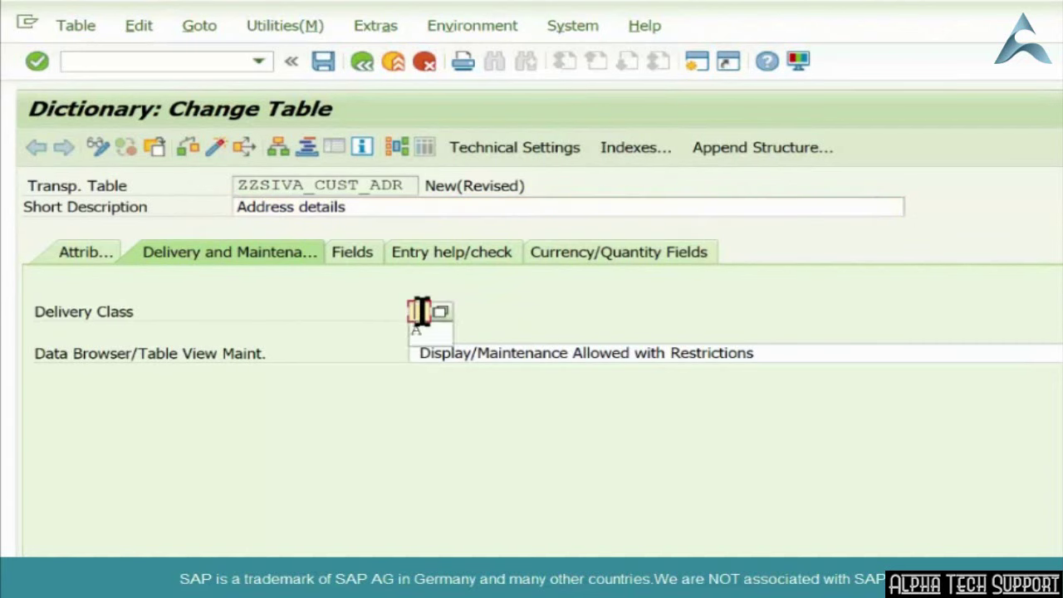
pyautogui.write('A')
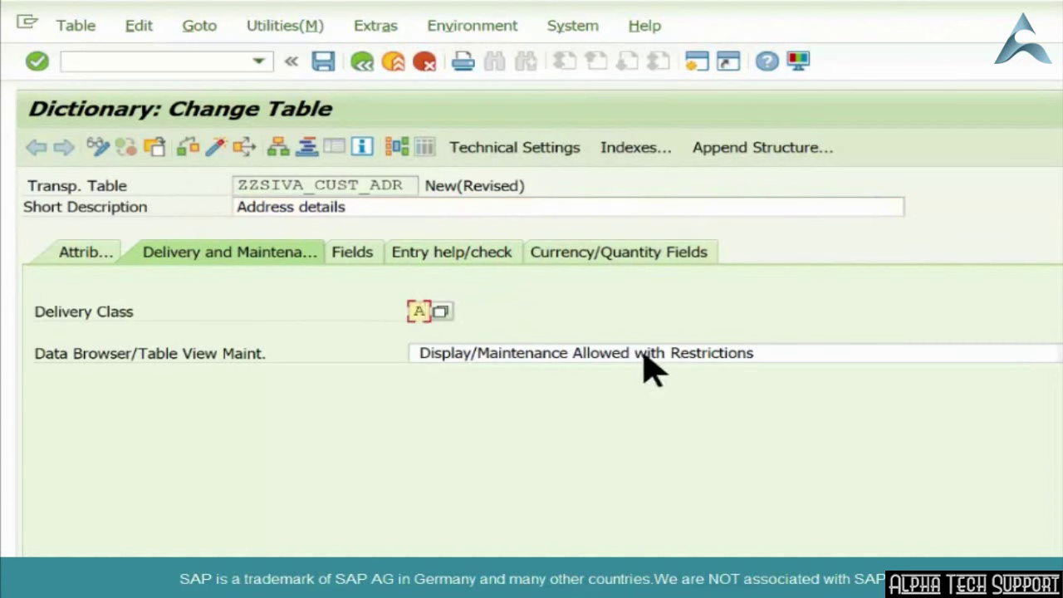
pyautogui.click(647, 357)
pyautogui.click(663, 396)
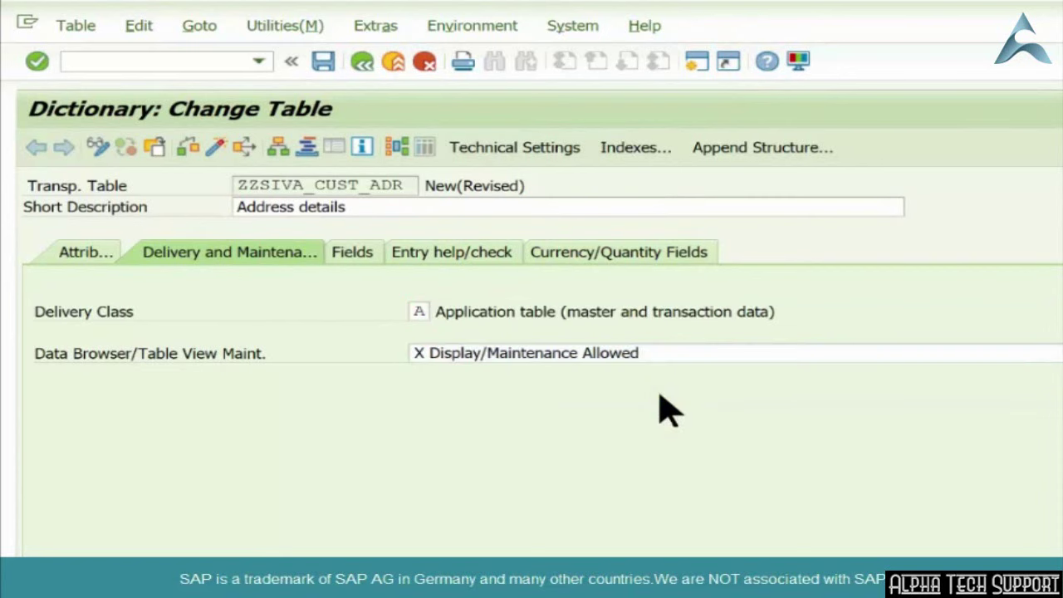
pyautogui.click(354, 253)
# Add key field ADRNR using data element ADRNR.
pyautogui.click(164, 338)
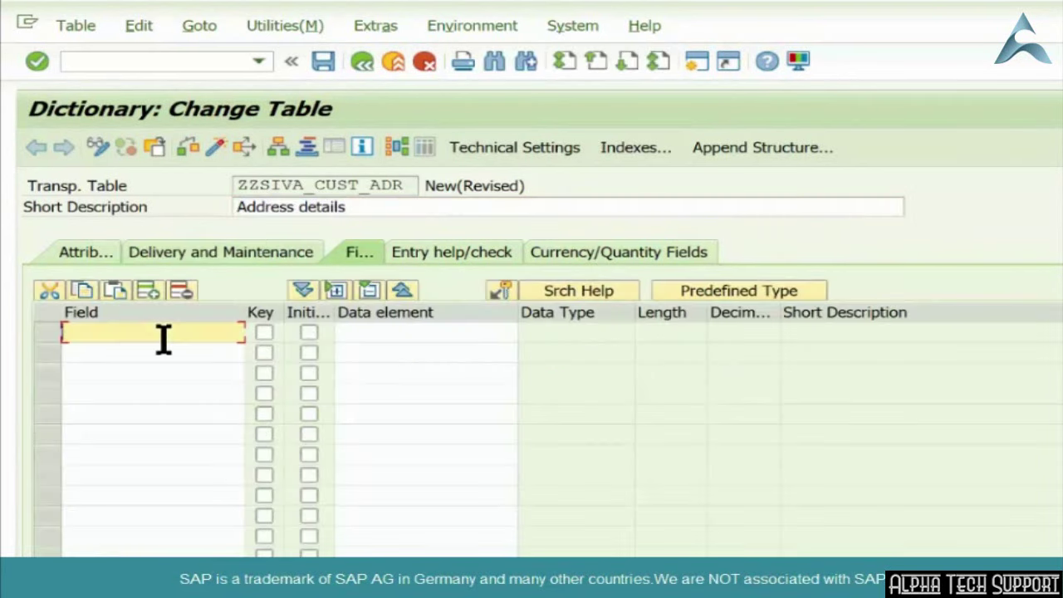
pyautogui.write('adrnr')
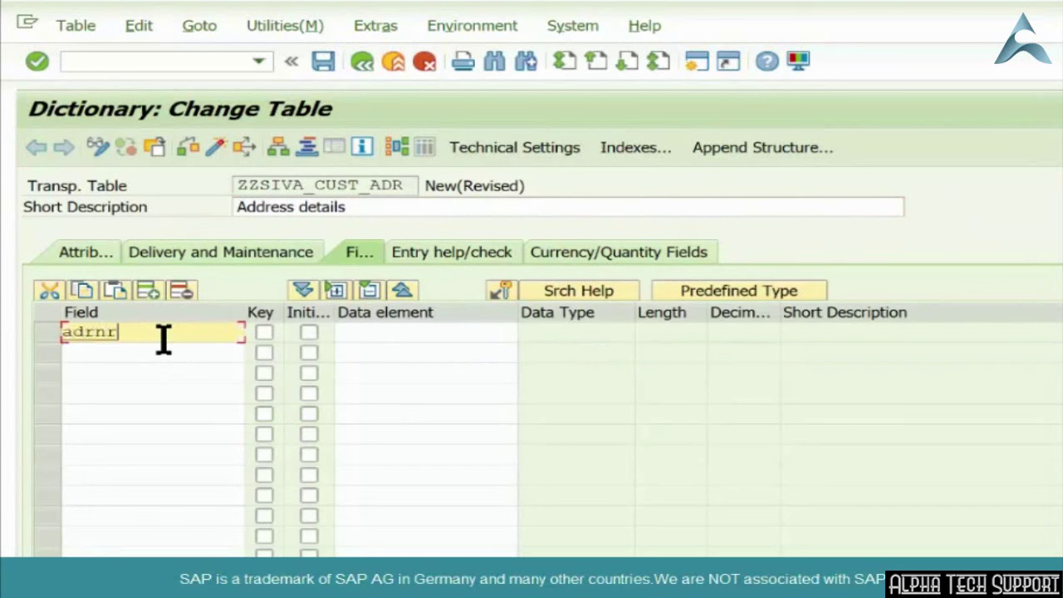
pyautogui.press('Tab')
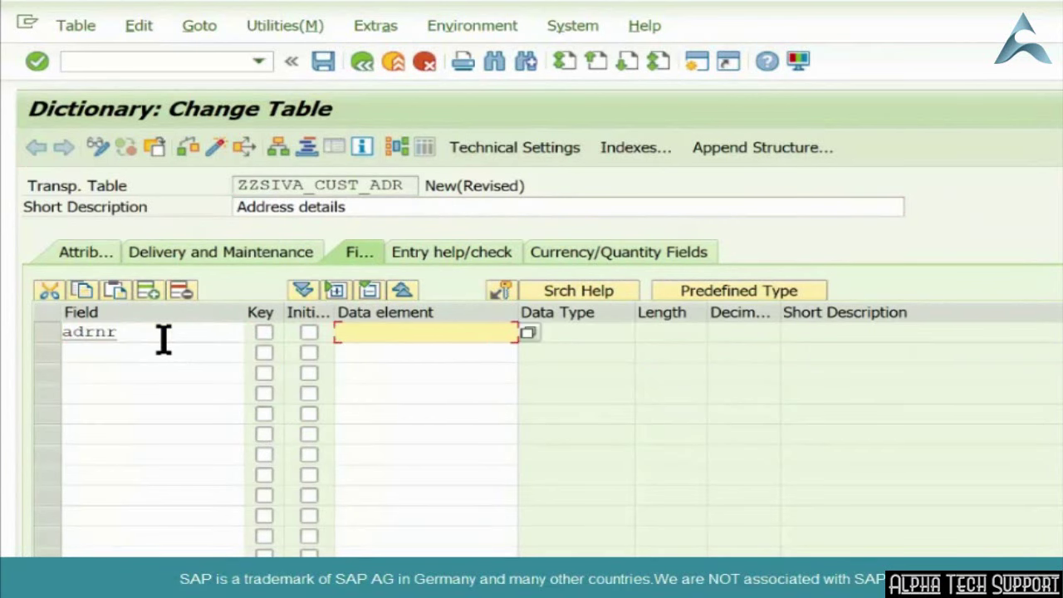
pyautogui.write('adrnr')
pyautogui.click(263, 332)
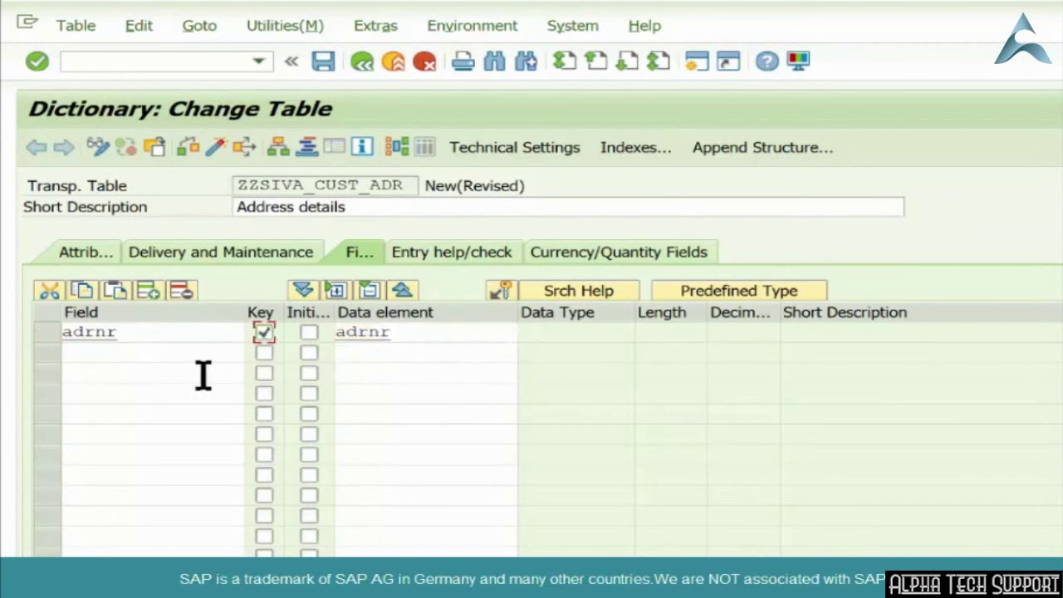
# Add field ADDRESS with data element NAME1_GP and check the field entries.
pyautogui.click(188, 356)
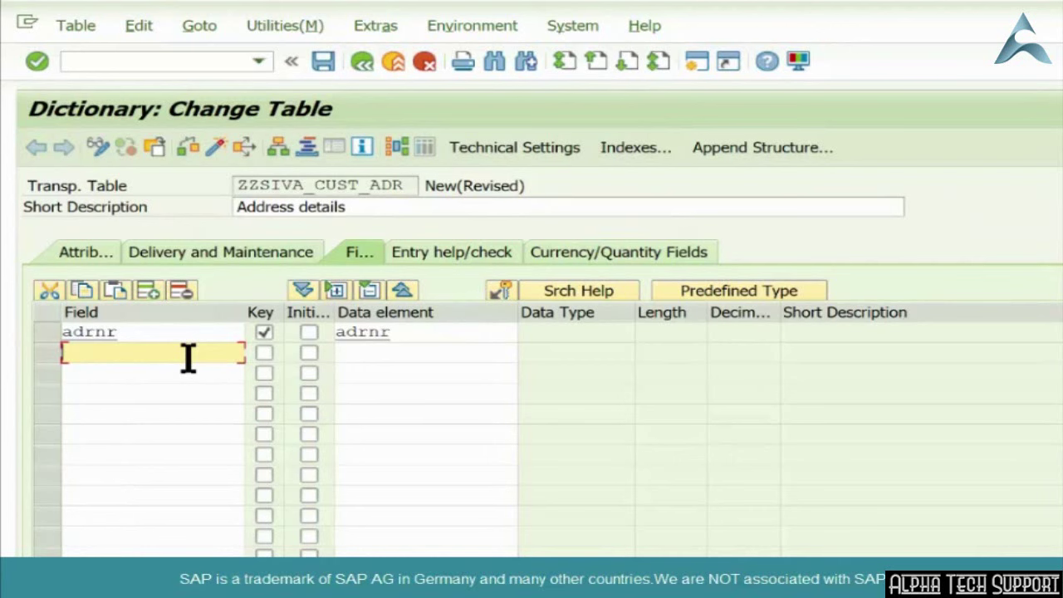
pyautogui.write('address')
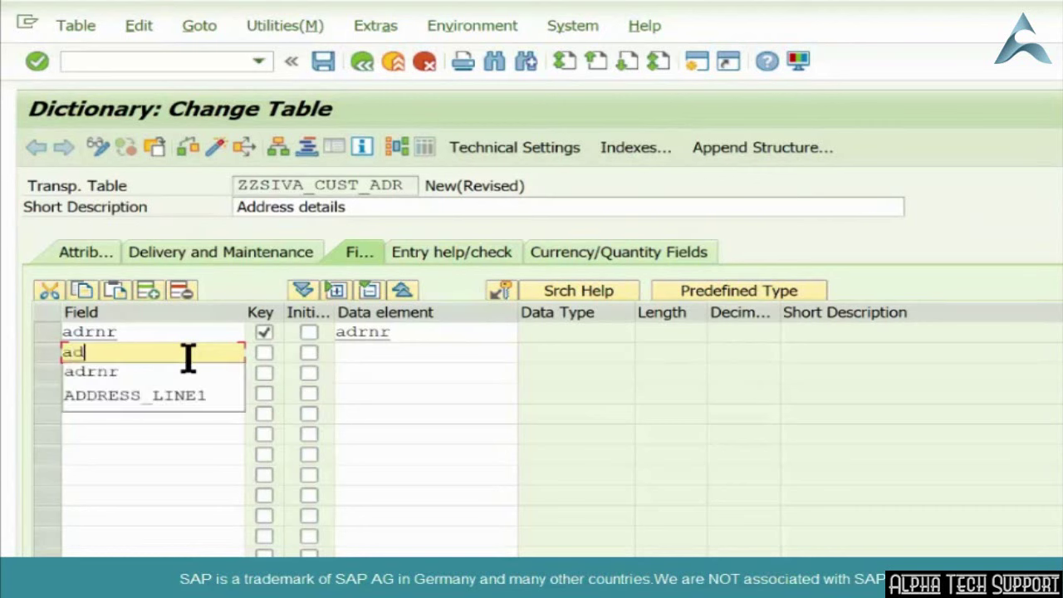
pyautogui.press('Tab')
pyautogui.press('Tab')
pyautogui.press('Tab')
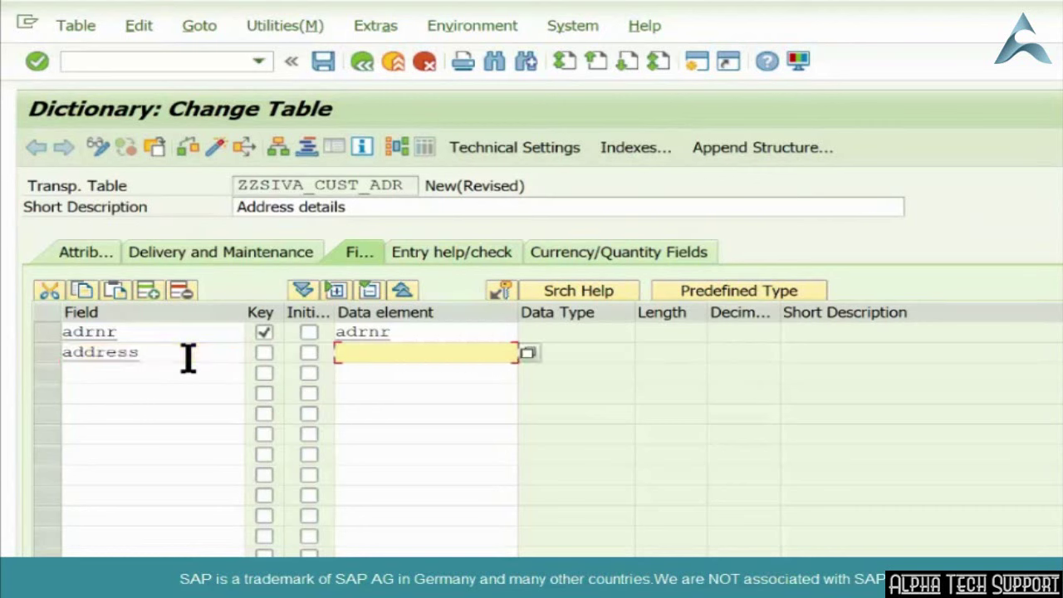
pyautogui.write('nam')
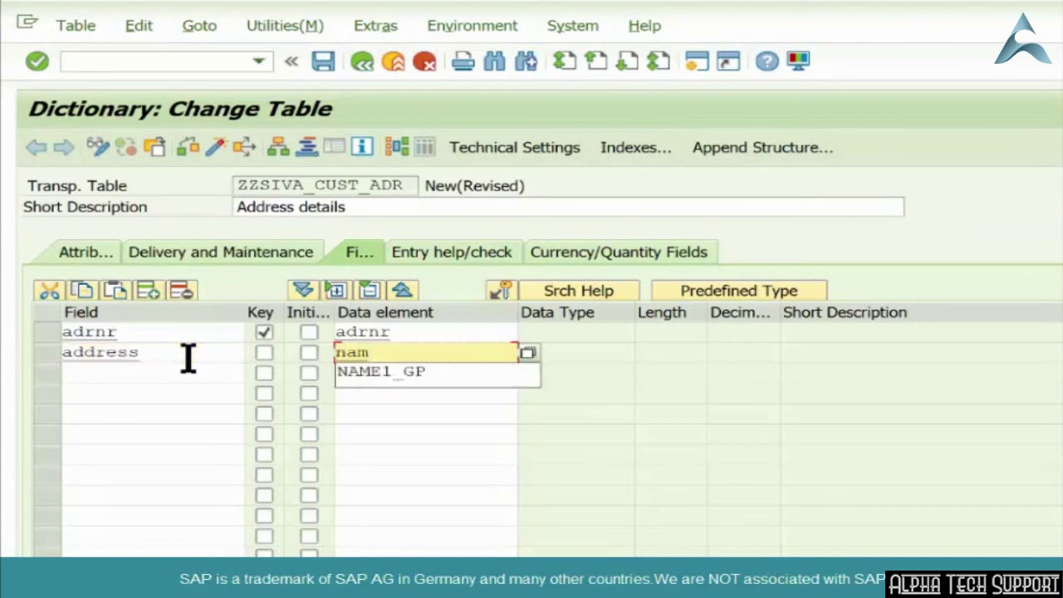
pyautogui.press('Down')
pyautogui.press('Return')
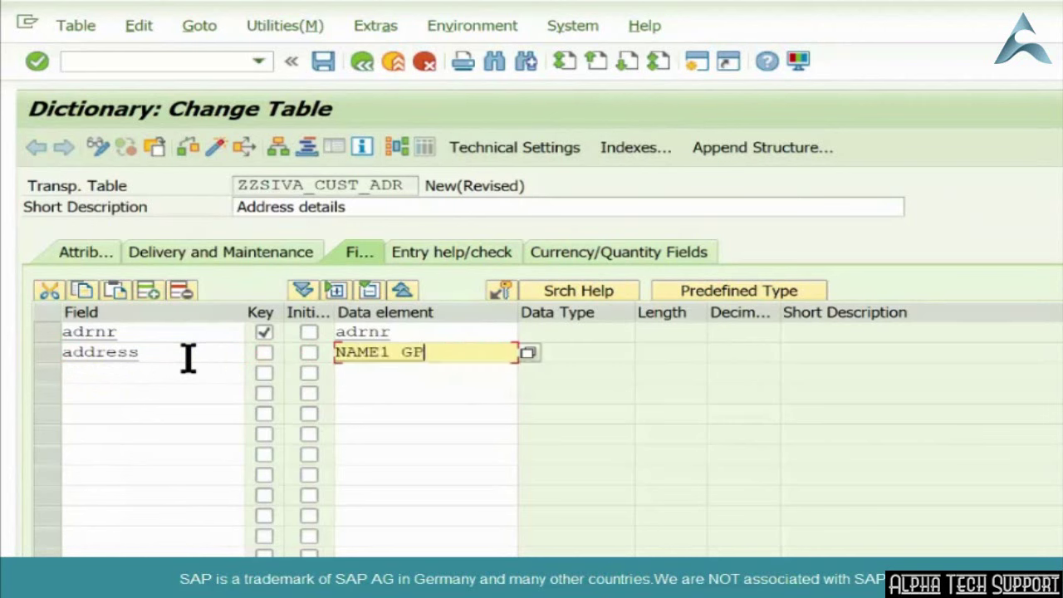
pyautogui.press('Return')
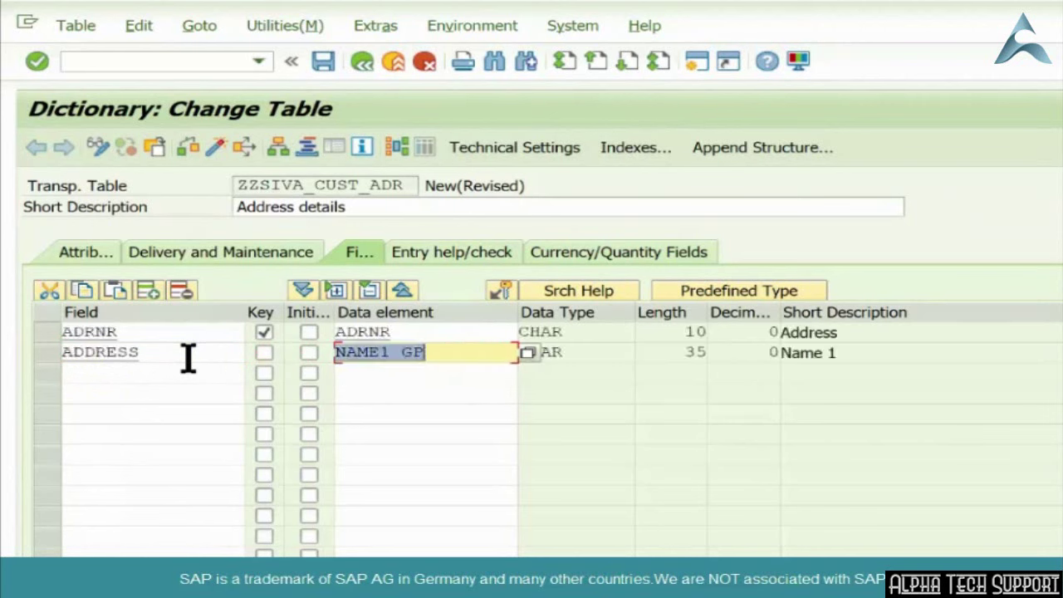
# Save ZZSIVA_CUST_ADR as a local object, acknowledging the client-specific notice.
pyautogui.click(521, 149)
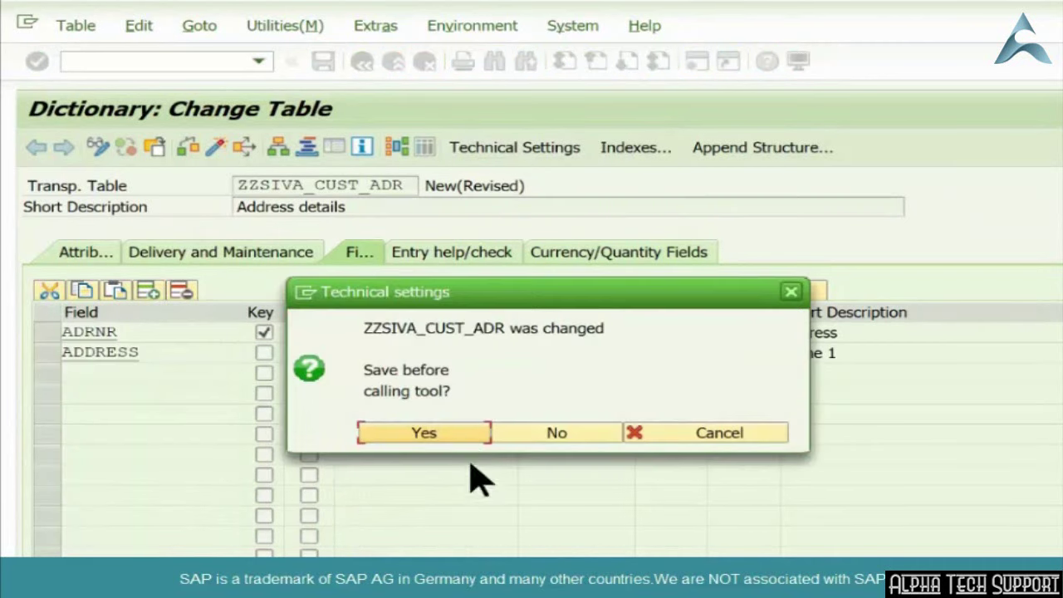
pyautogui.click(459, 433)
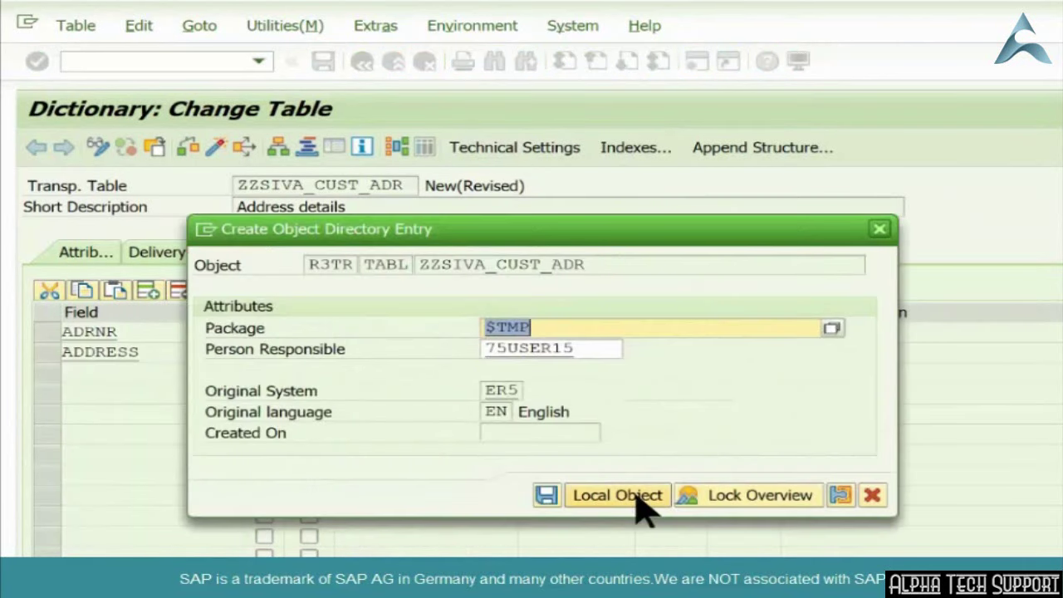
pyautogui.click(581, 495)
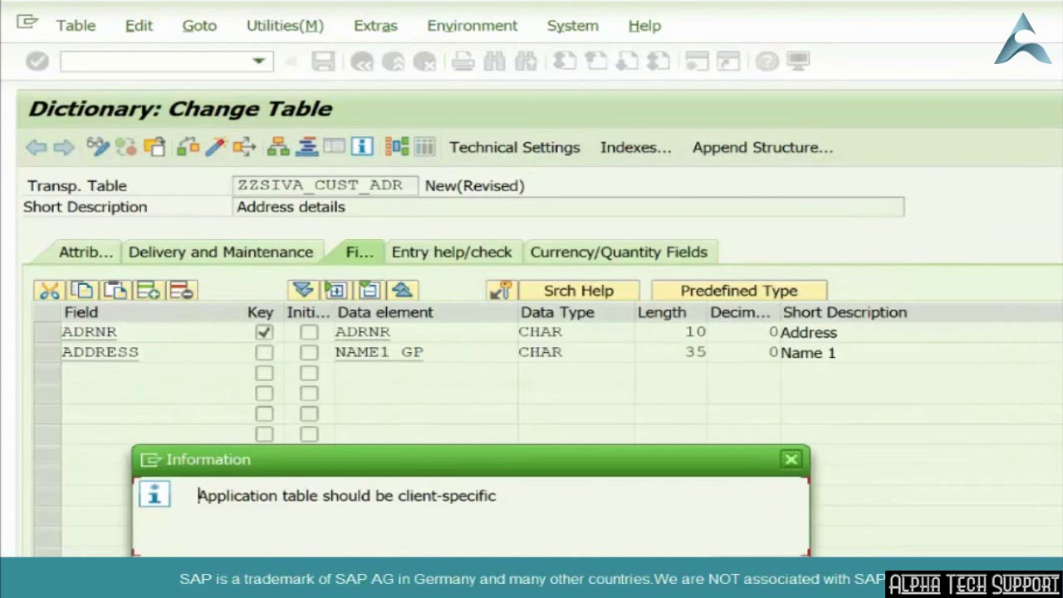
pyautogui.press('Return')
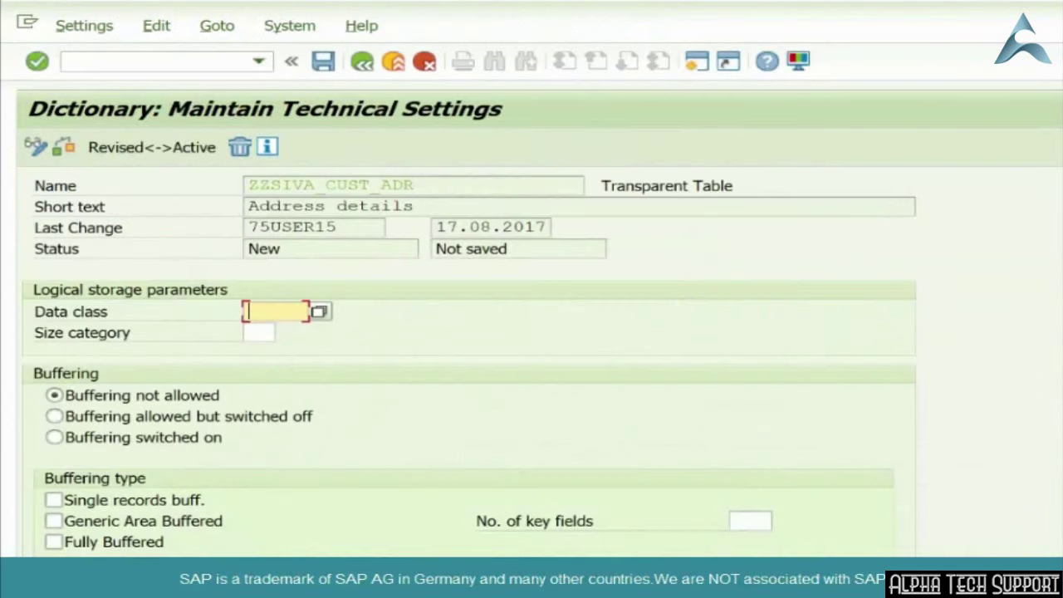
# Set technical settings to data class APPL0 and size category 1, and save them.
pyautogui.press('BackSpace')
pyautogui.click(287, 330)
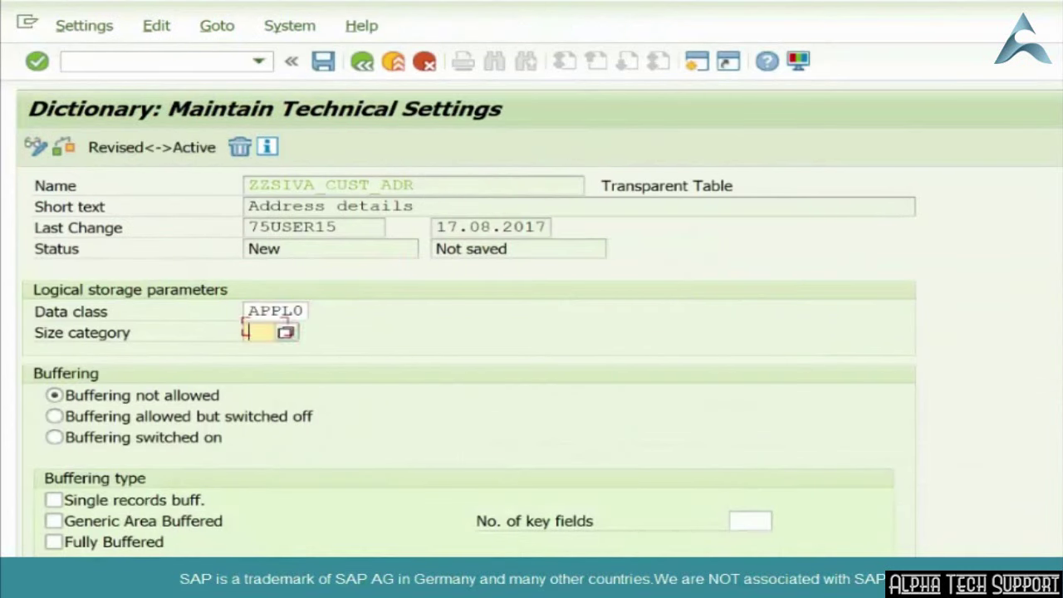
pyautogui.press('BackSpace')
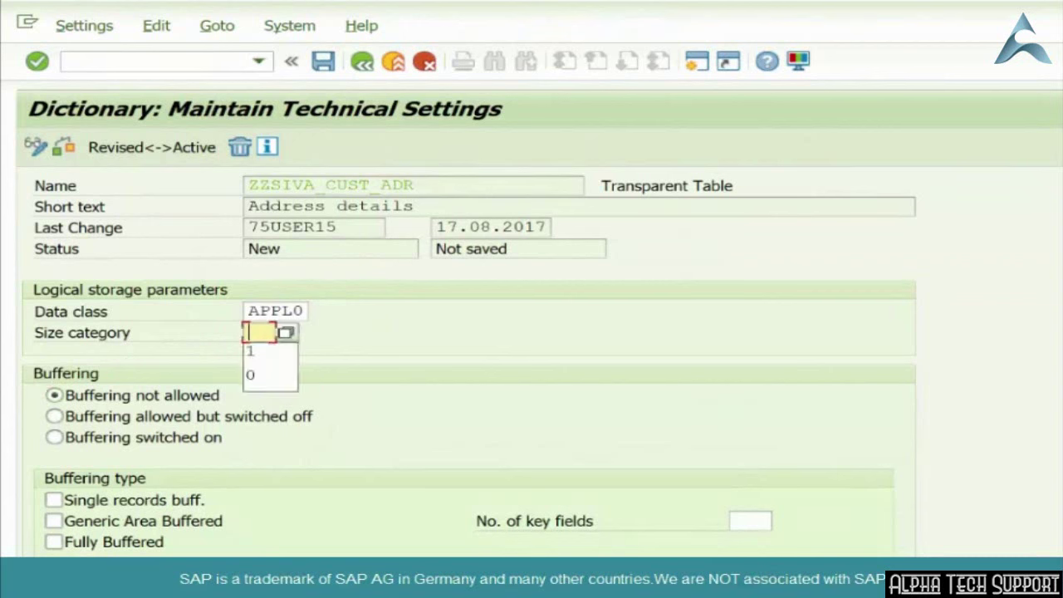
pyautogui.press('Down')
pyautogui.press('Return')
pyautogui.press('Return')
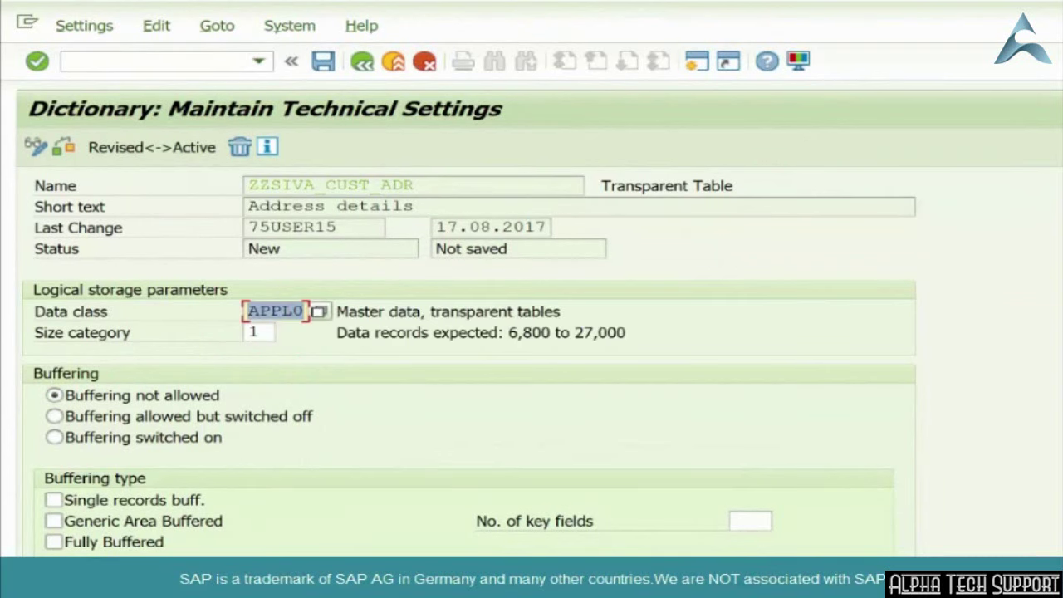
pyautogui.click(324, 61)
# Activate ZZSIVA_CUST_ADR, accepting the activation warnings.
pyautogui.click(363, 63)
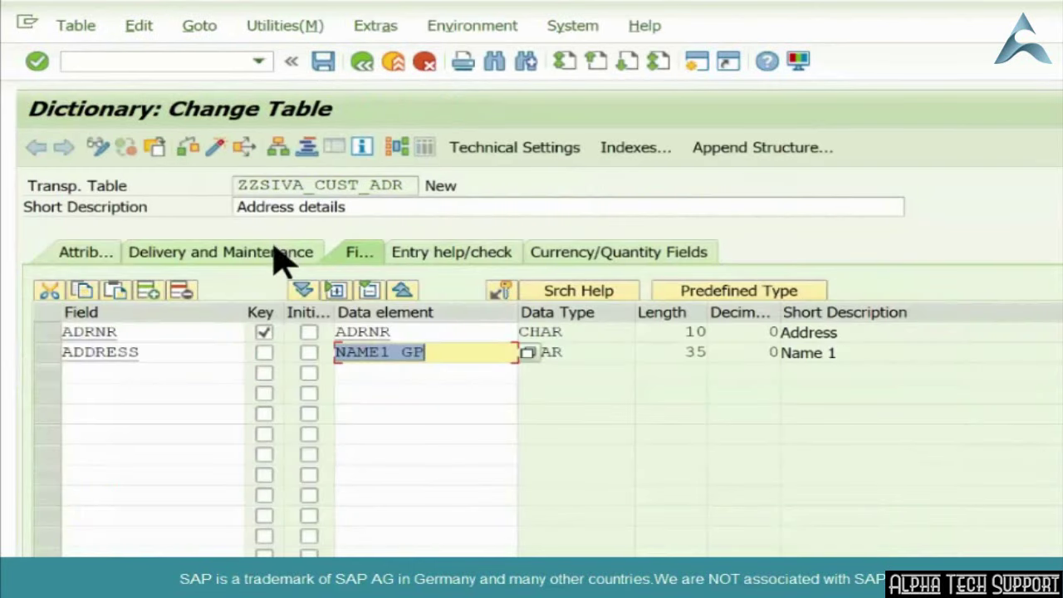
pyautogui.click(283, 253)
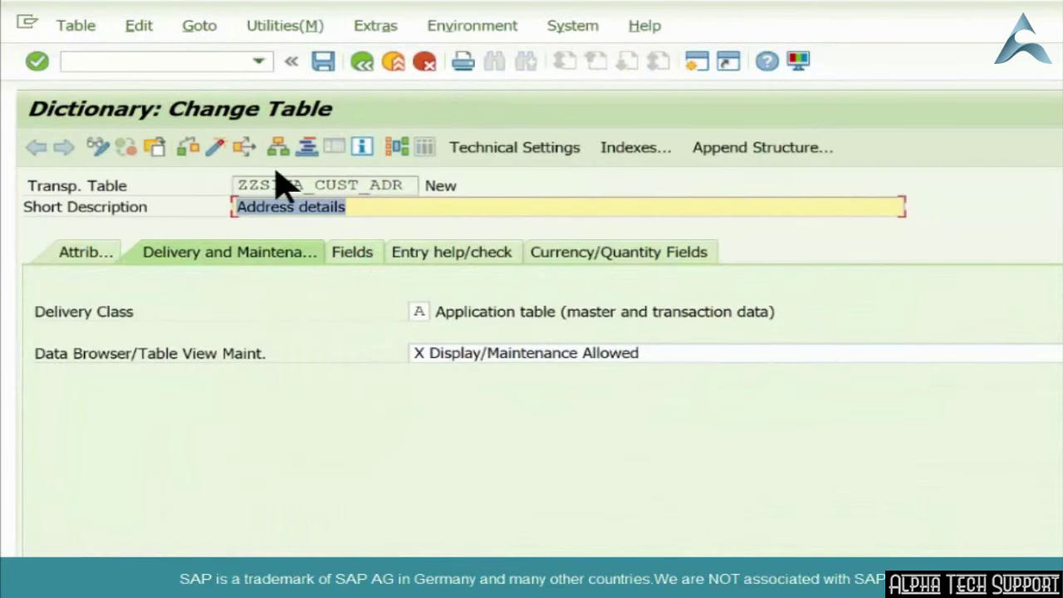
pyautogui.click(218, 147)
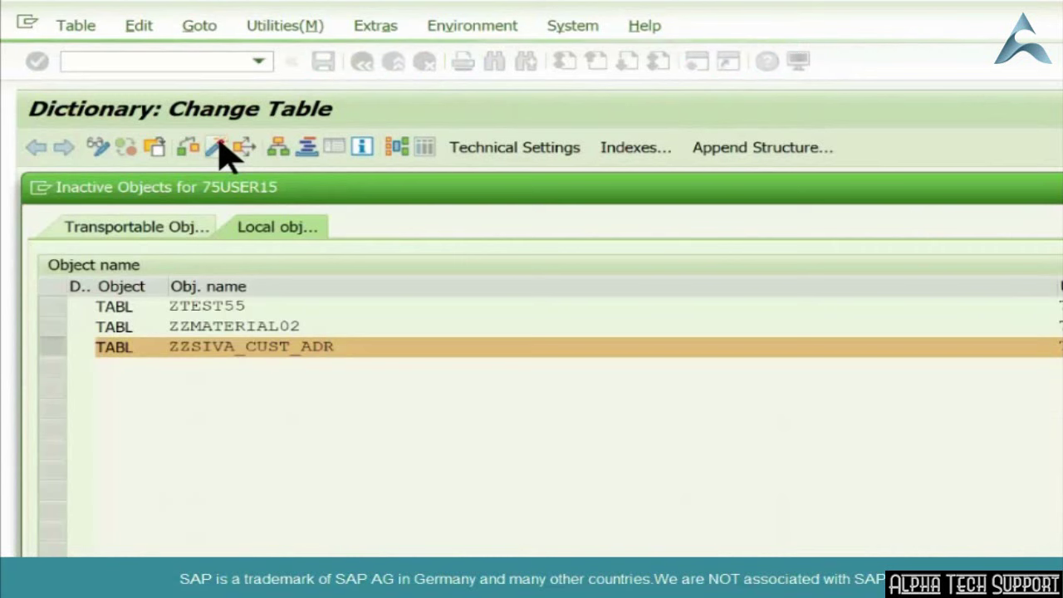
pyautogui.press('Return')
pyautogui.click(443, 418)
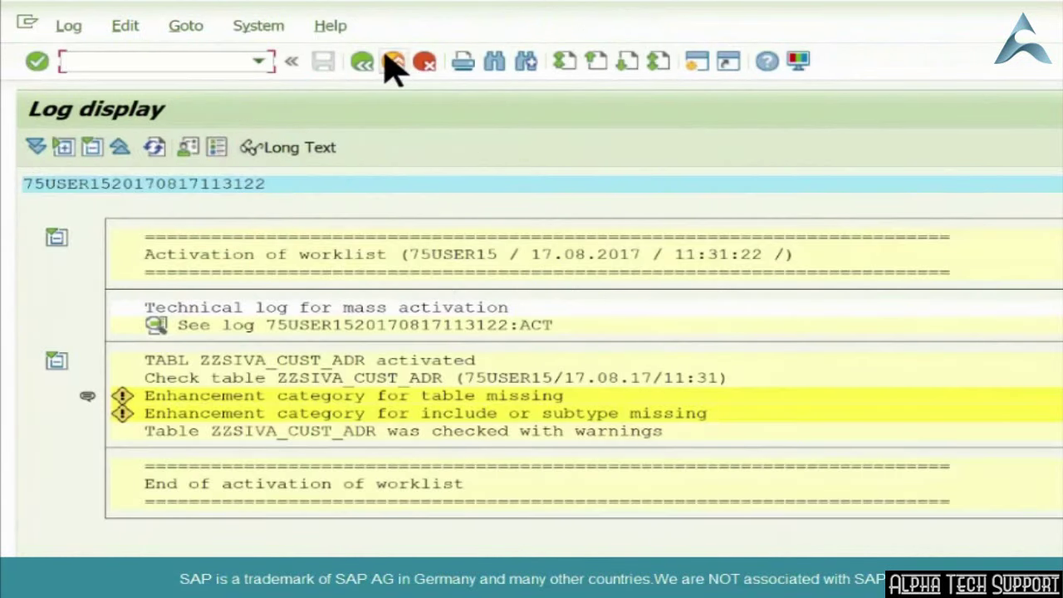
# Leave the activation log and reopen ZZSIVA_CUST_ADR in change mode.
pyautogui.click(362, 61)
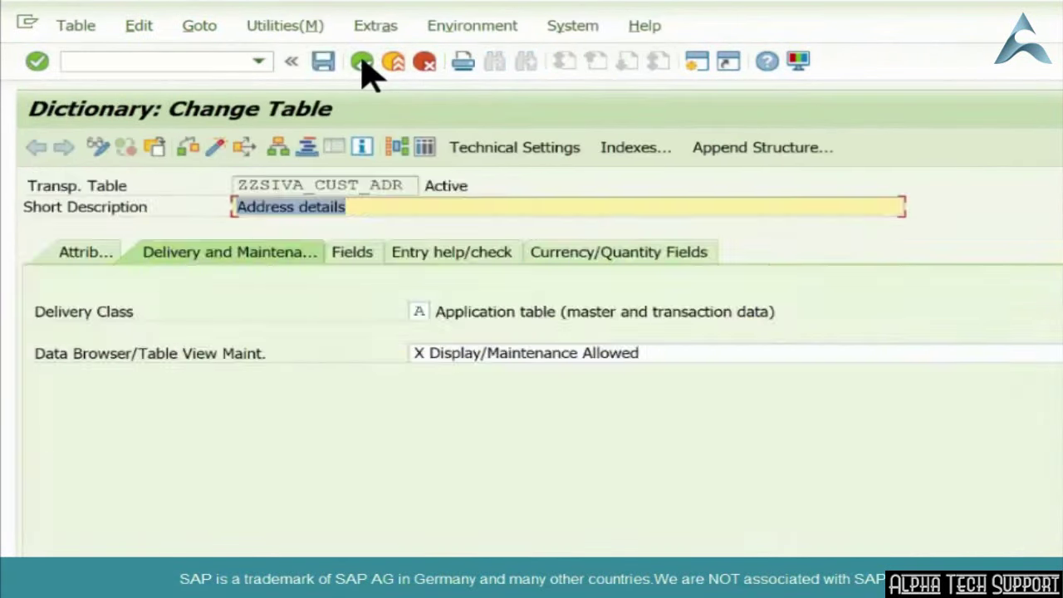
pyautogui.click(363, 62)
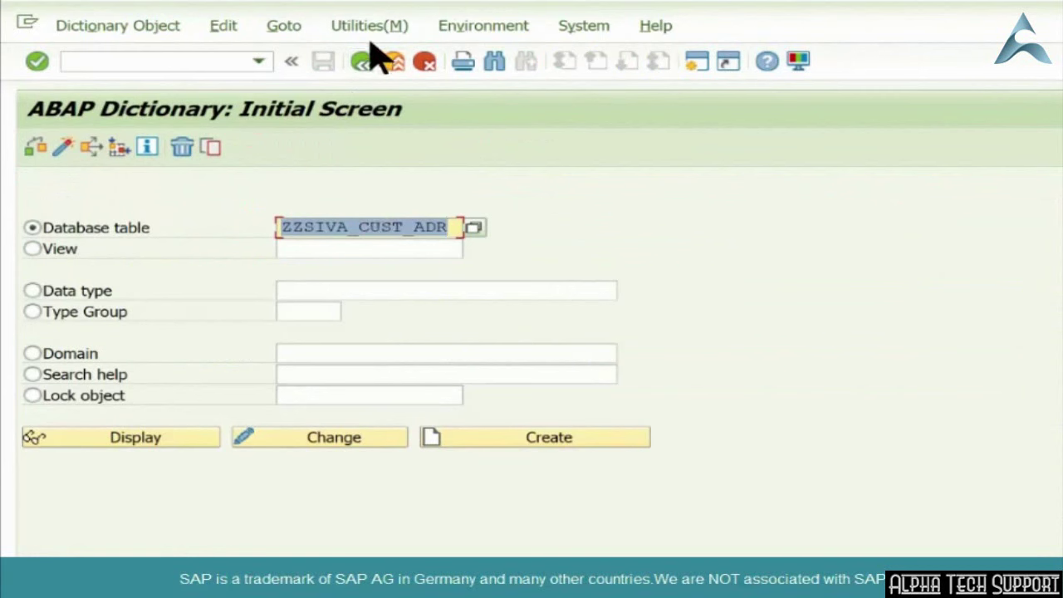
pyautogui.click(346, 437)
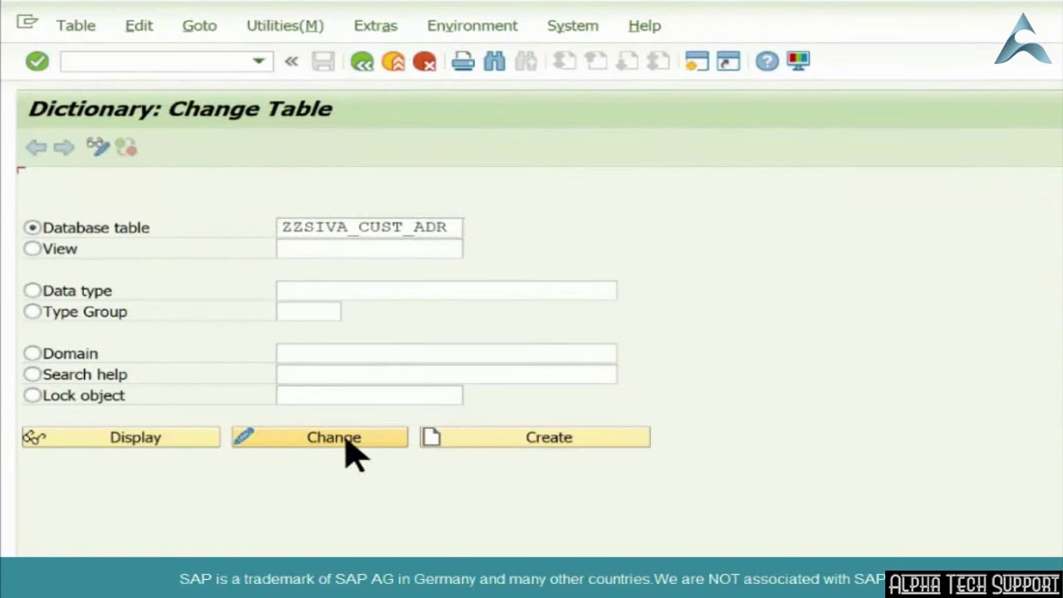
pyautogui.click(278, 25)
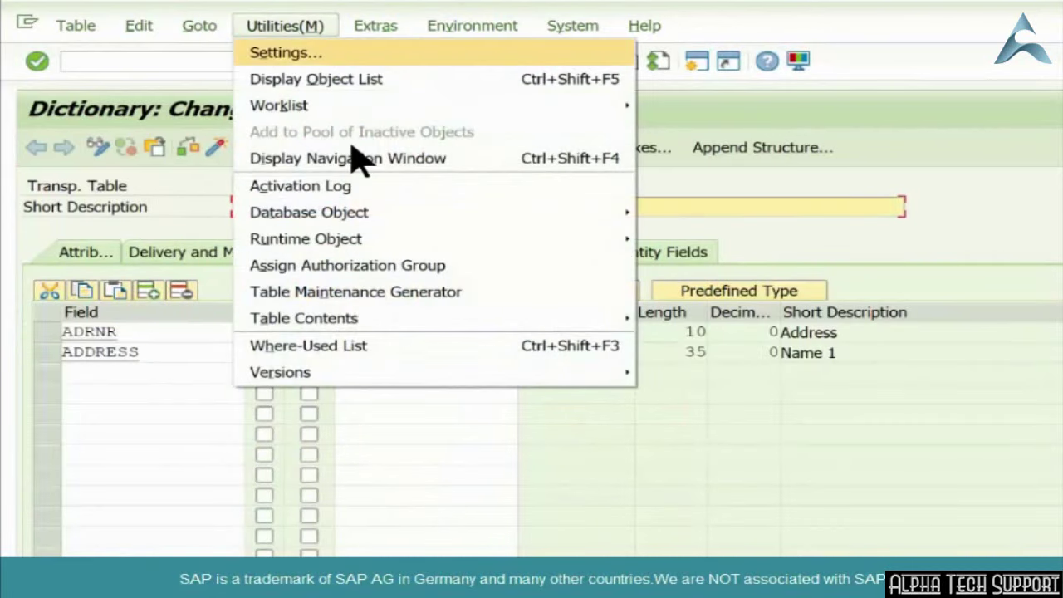
# Set authorization group &NC&, function group ZZSIVA_CUST_ADR, one-step maintenance and overview screen 100.
pyautogui.click(432, 293)
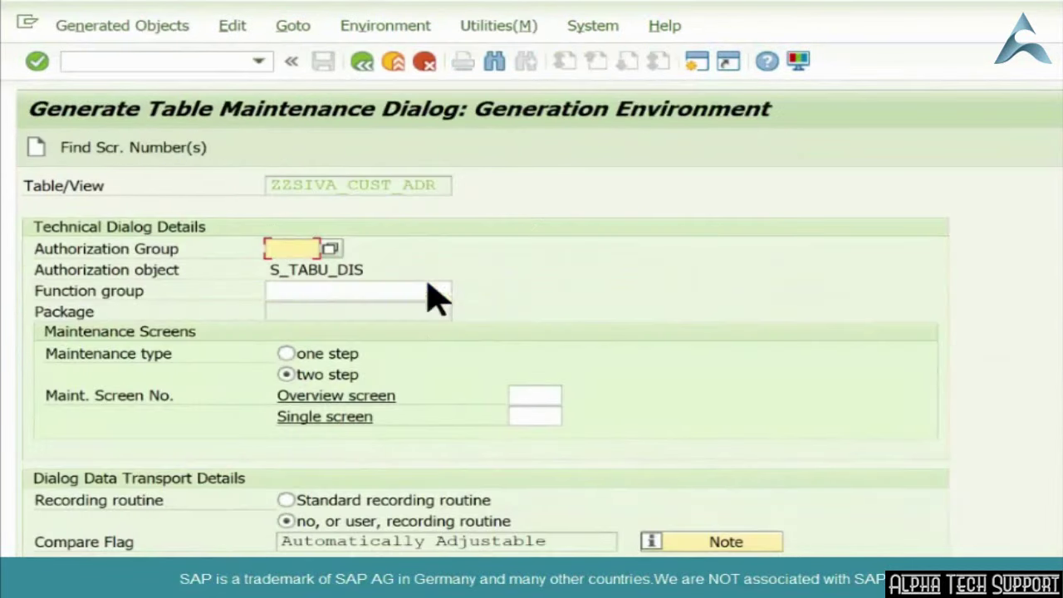
pyautogui.click(310, 255)
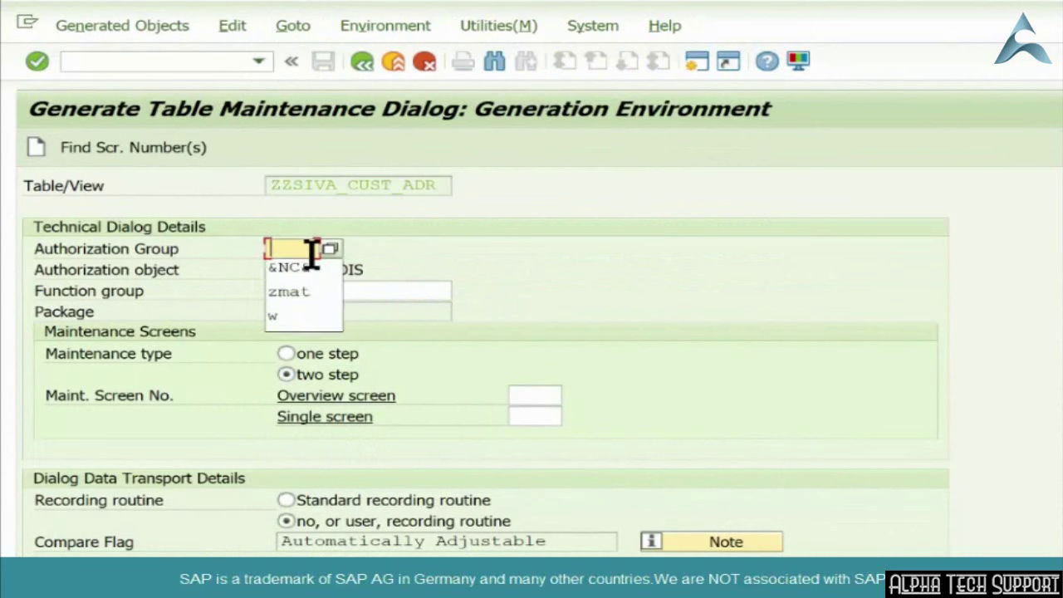
pyautogui.click(310, 257)
pyautogui.click(333, 293)
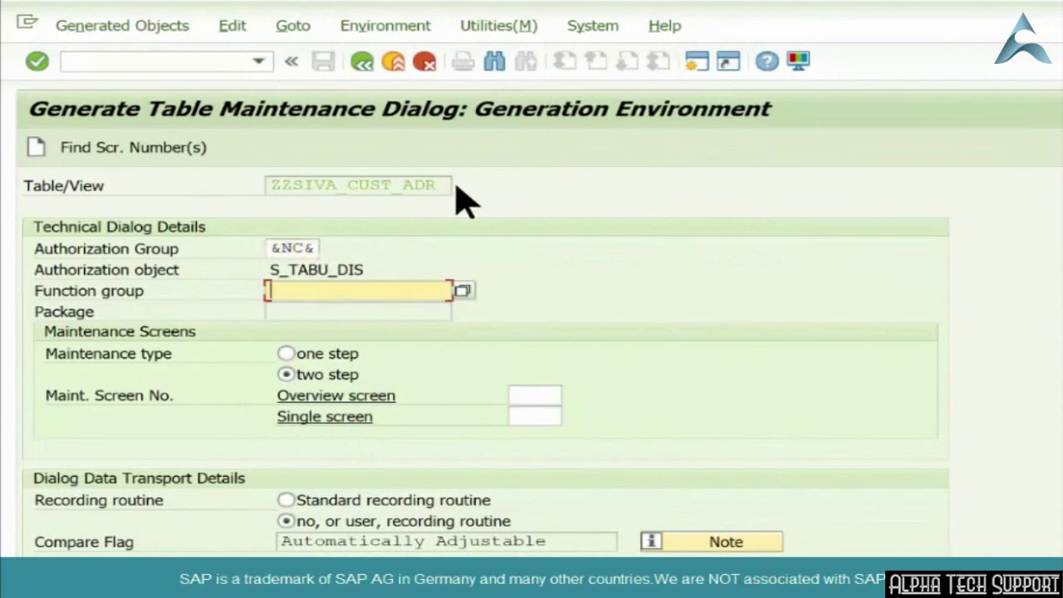
pyautogui.moveTo(445, 185); pyautogui.dragTo(21, 150)
pyautogui.hotkey('ctrl', 'c')
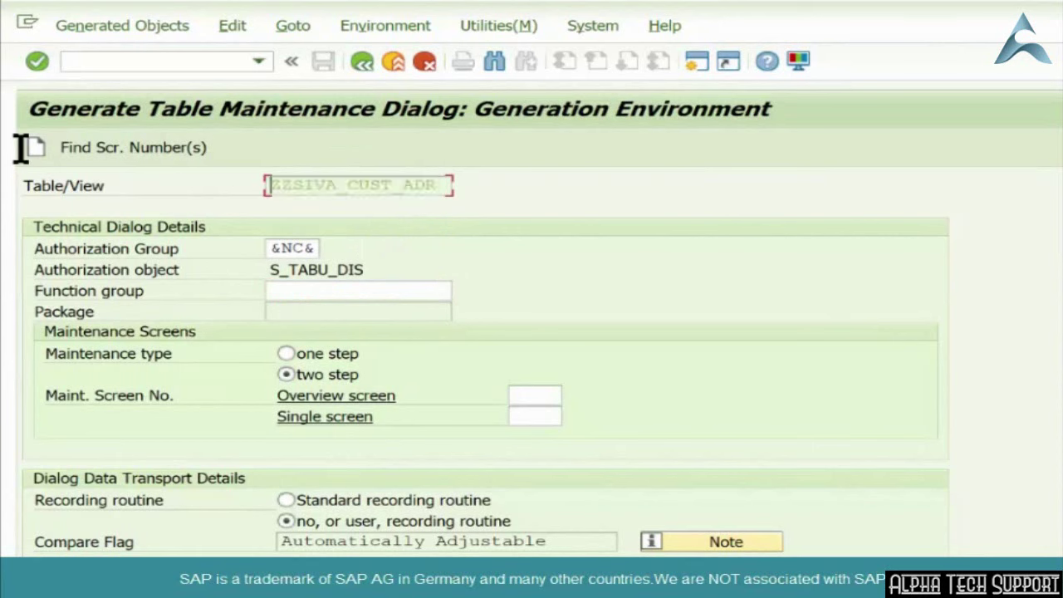
pyautogui.click(316, 286)
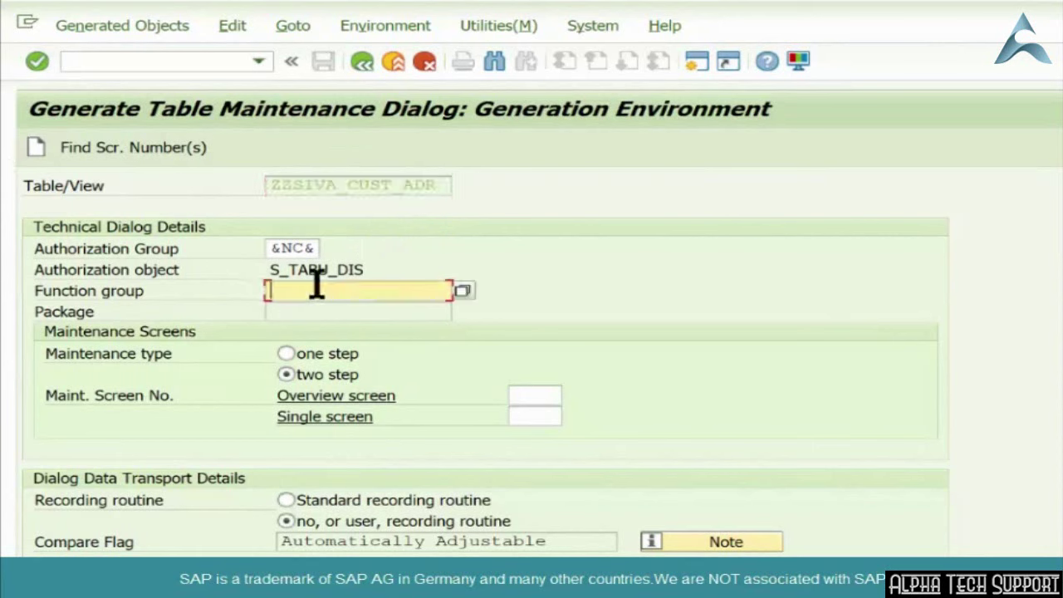
pyautogui.hotkey('ctrl', 'v')
pyautogui.click(334, 352)
pyautogui.click(538, 396)
pyautogui.write('100')
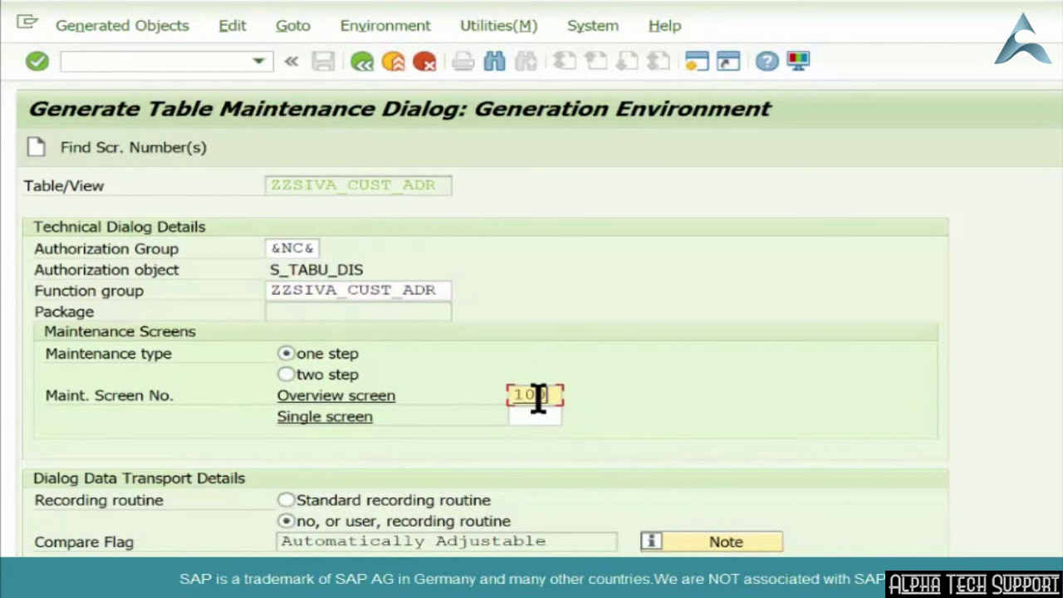
# Create the maintenance dialog, saving the generated objects as local objects, then return to the table.
pyautogui.click(35, 148)
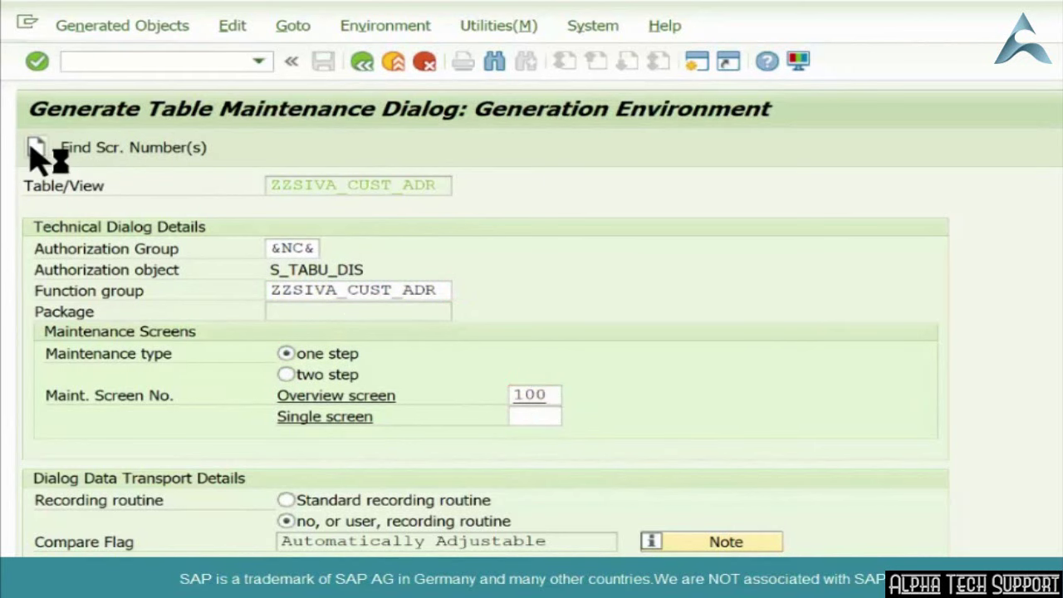
pyautogui.click(711, 497)
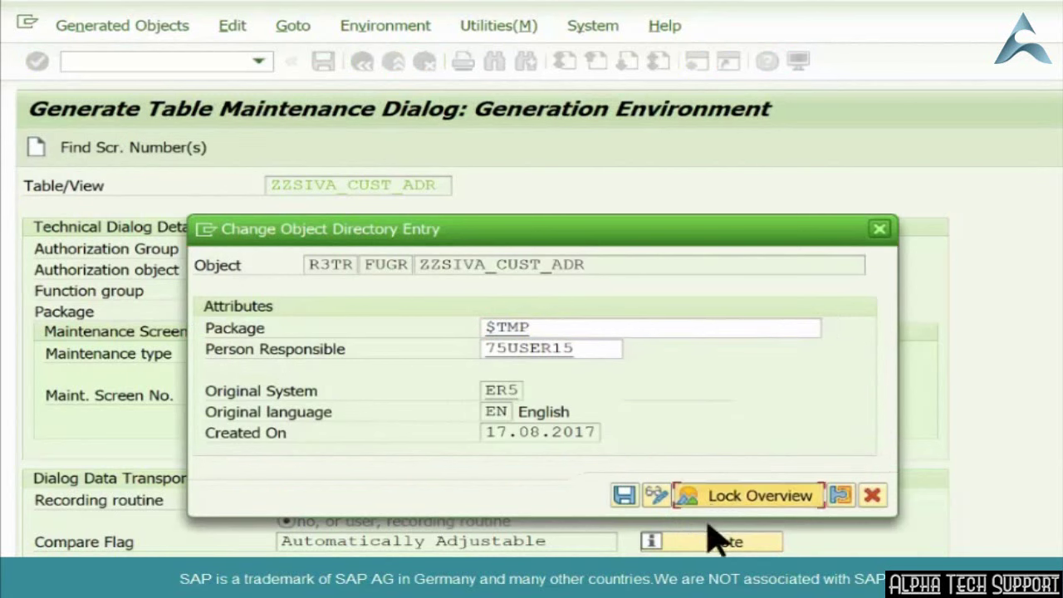
pyautogui.click(624, 495)
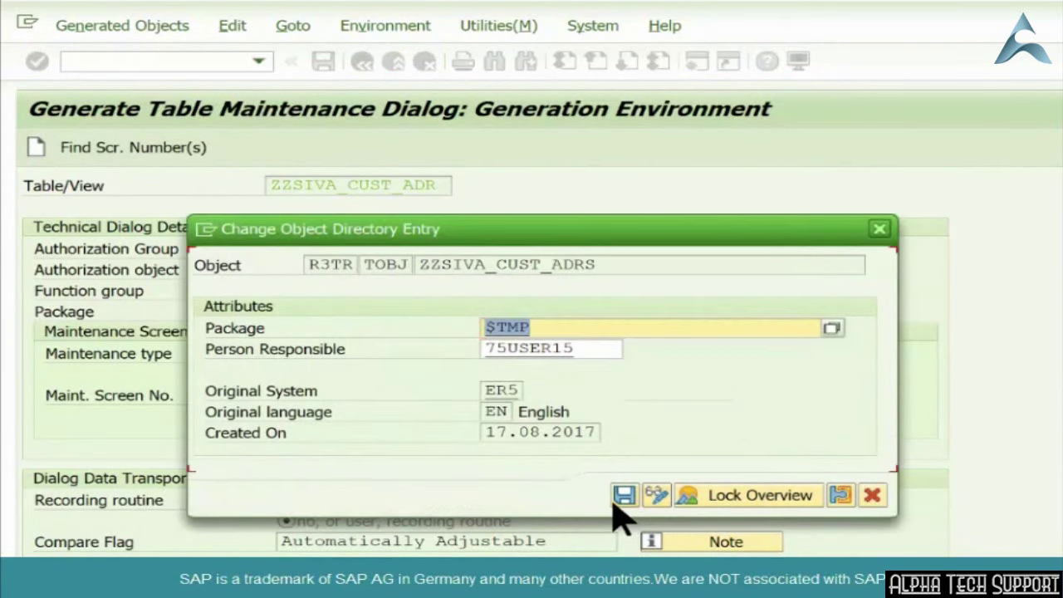
pyautogui.click(619, 500)
pyautogui.click(636, 494)
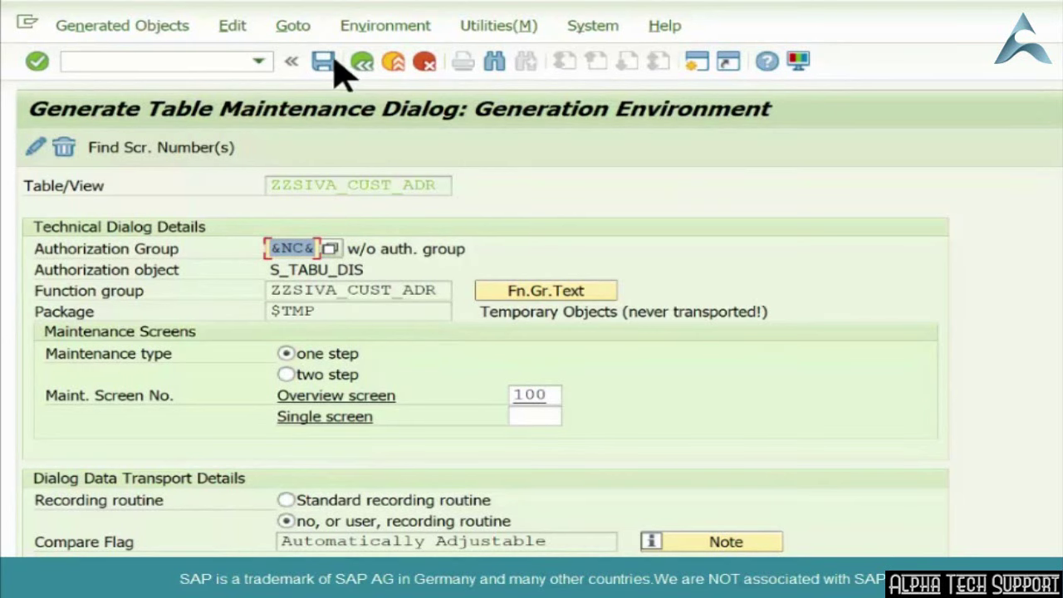
pyautogui.click(331, 61)
pyautogui.click(360, 65)
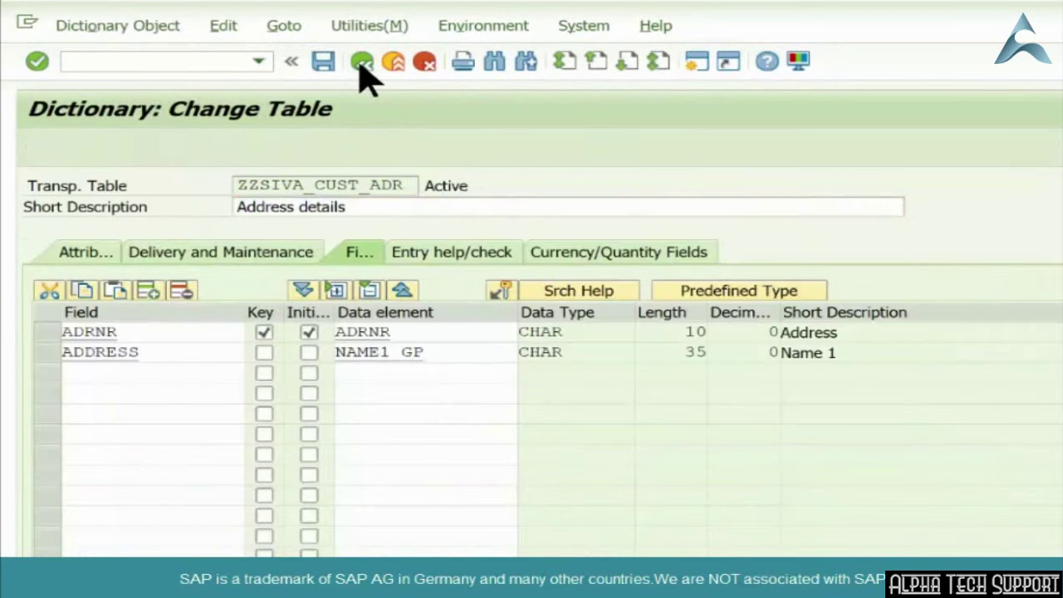
# Reopen ZZSIVA_CUSTOMER in change mode and launch its Table Maintenance Generator.
pyautogui.click(362, 67)
pyautogui.moveTo(394, 228); pyautogui.dragTo(529, 234)
pyautogui.write('t')
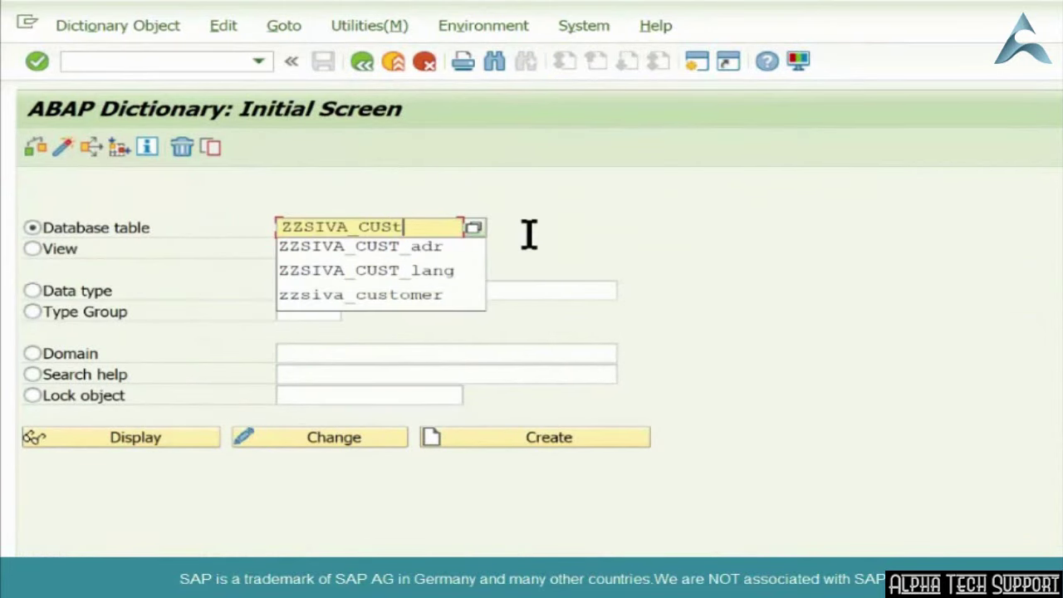
pyautogui.press('Down')
pyautogui.press('Down')
pyautogui.press('Down')
pyautogui.press('Return')
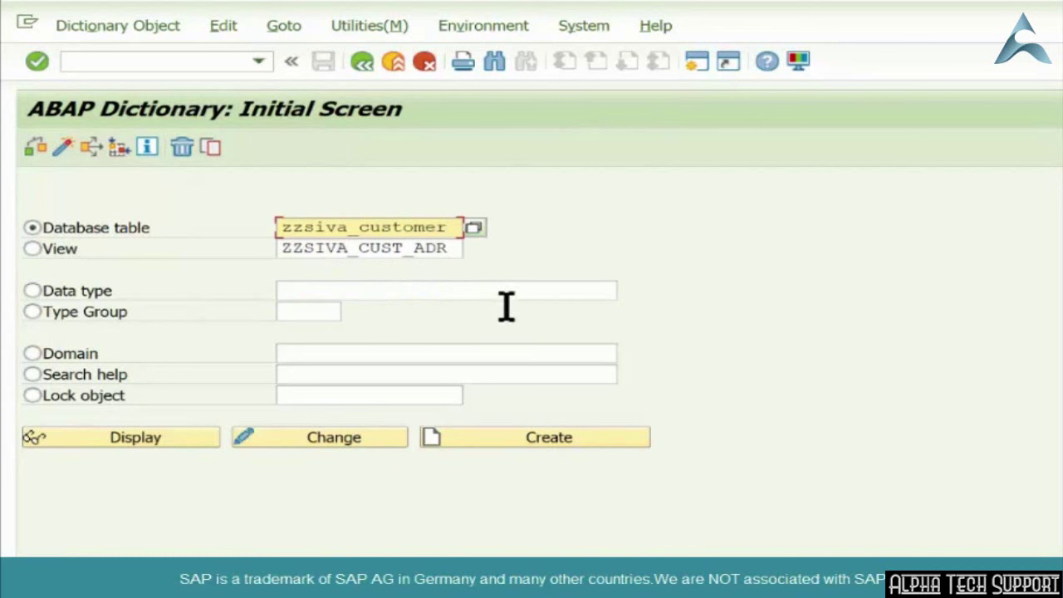
pyautogui.click(353, 443)
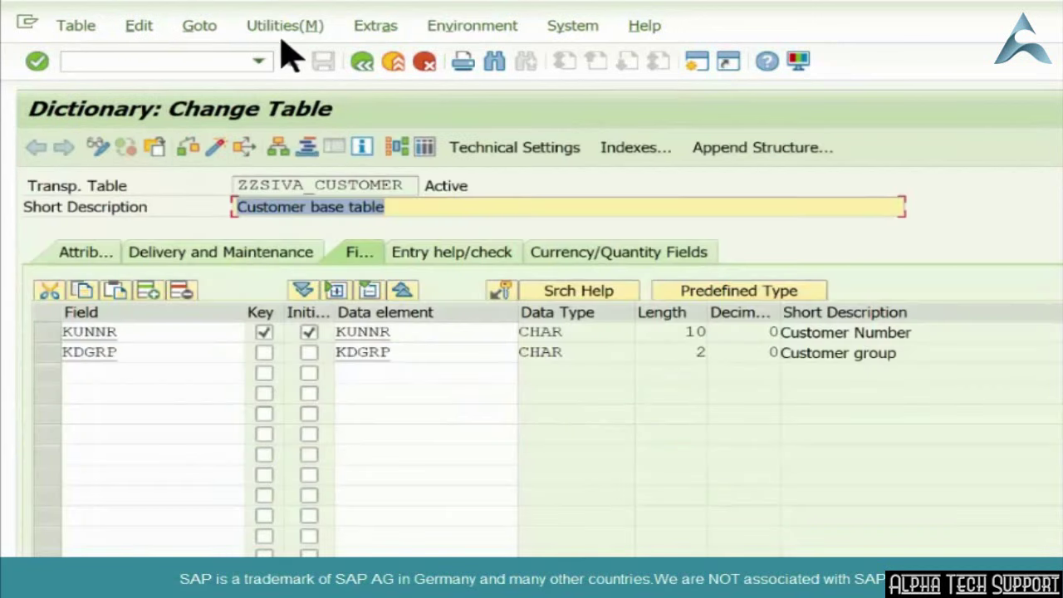
pyautogui.click(282, 27)
pyautogui.click(396, 286)
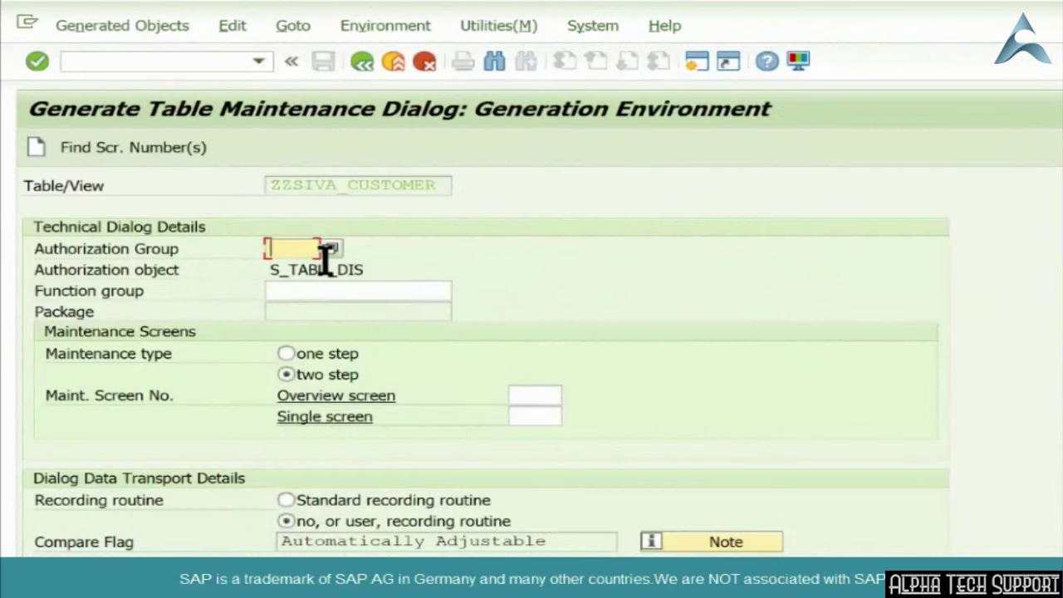
# Set authorization group &NC&, function group ZZSIVA_CUSTOMER, one-step maintenance and overview screen 100.
pyautogui.press('Down')
pyautogui.press('Down')
pyautogui.press('Return')
pyautogui.moveTo(451, 185); pyautogui.dragTo(3, 120)
pyautogui.hotkey('ctrl', 'c')
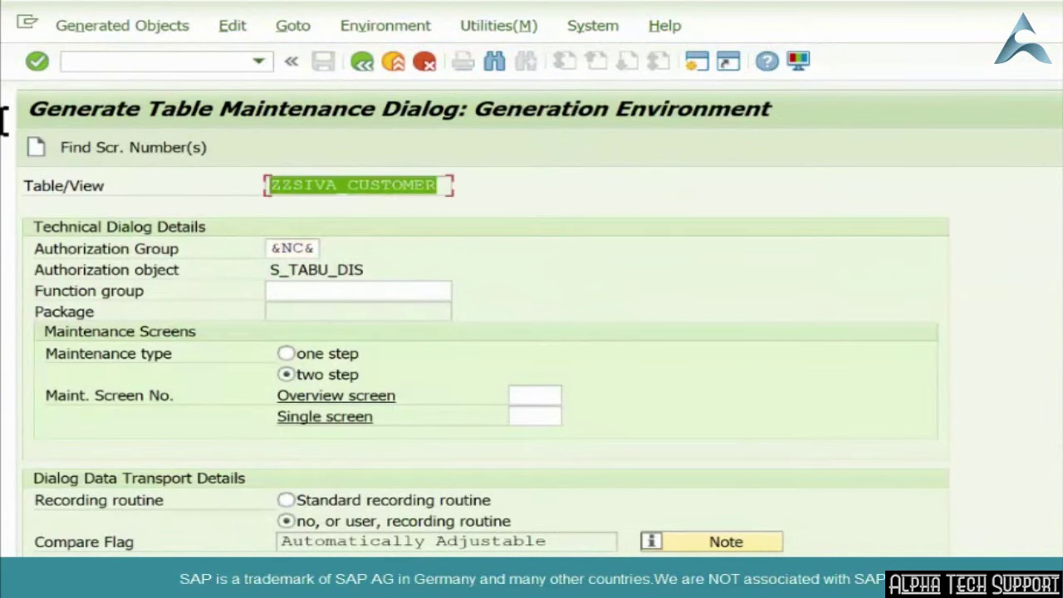
pyautogui.click(4, 121)
pyautogui.click(323, 290)
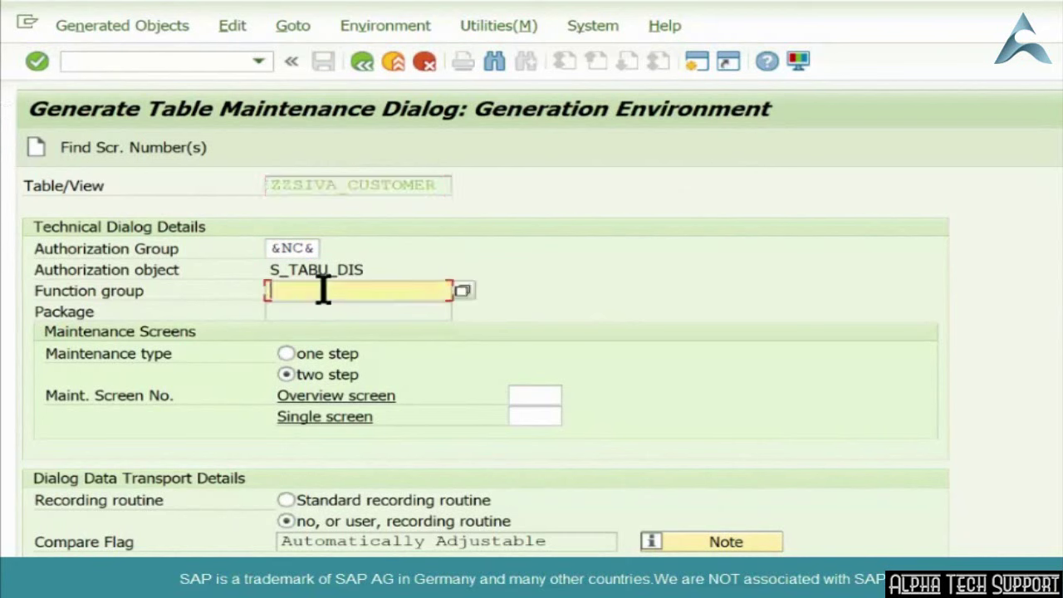
pyautogui.hotkey('ctrl', 'v')
pyautogui.click(325, 353)
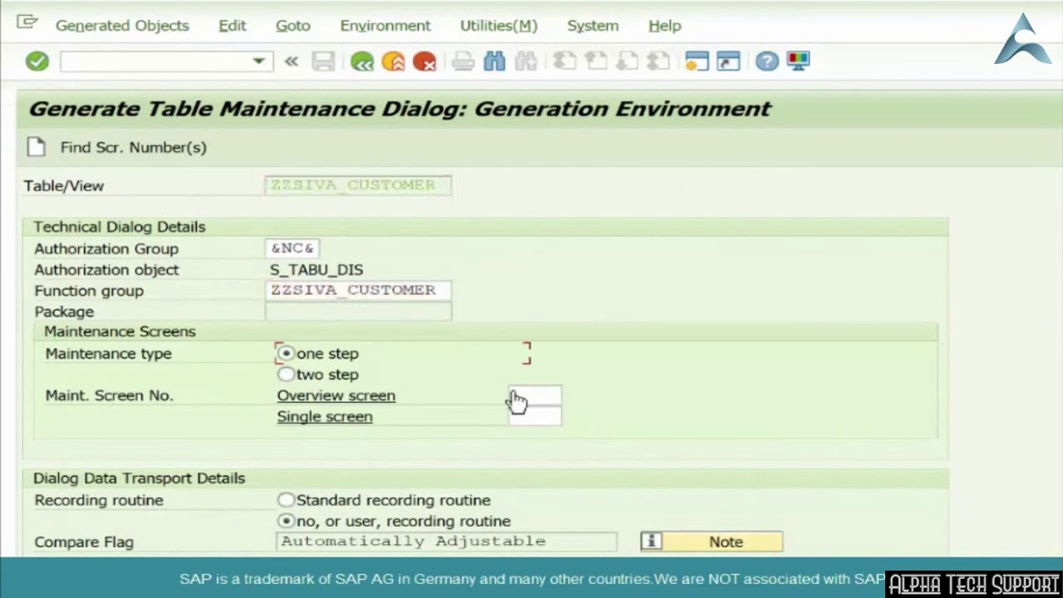
pyautogui.click(551, 403)
pyautogui.write('100')
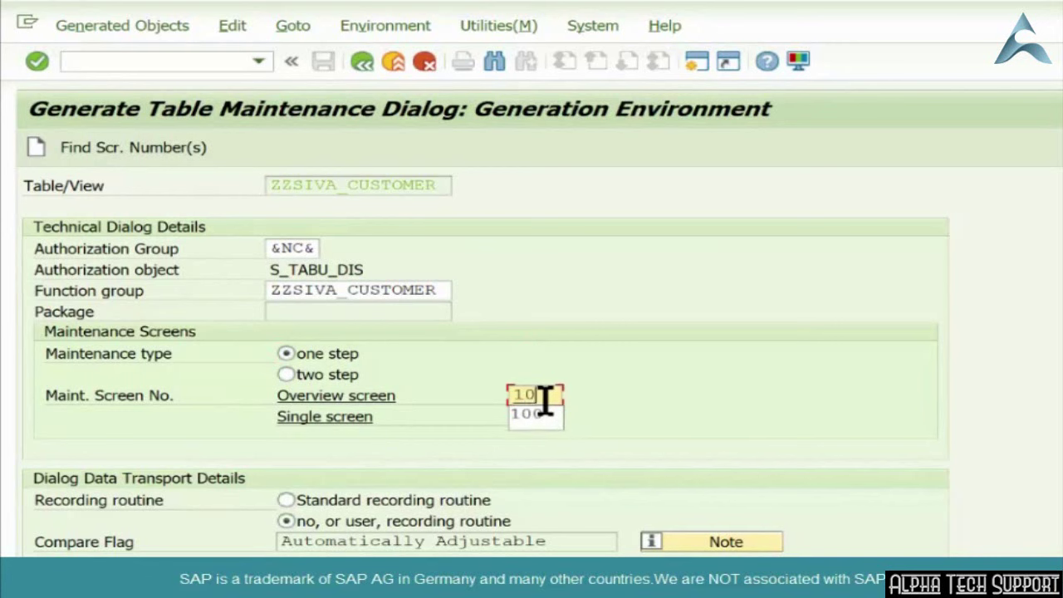
# Create the dialog, save both directory entries locally in $TMP, and back out to SE11.
pyautogui.click(36, 147)
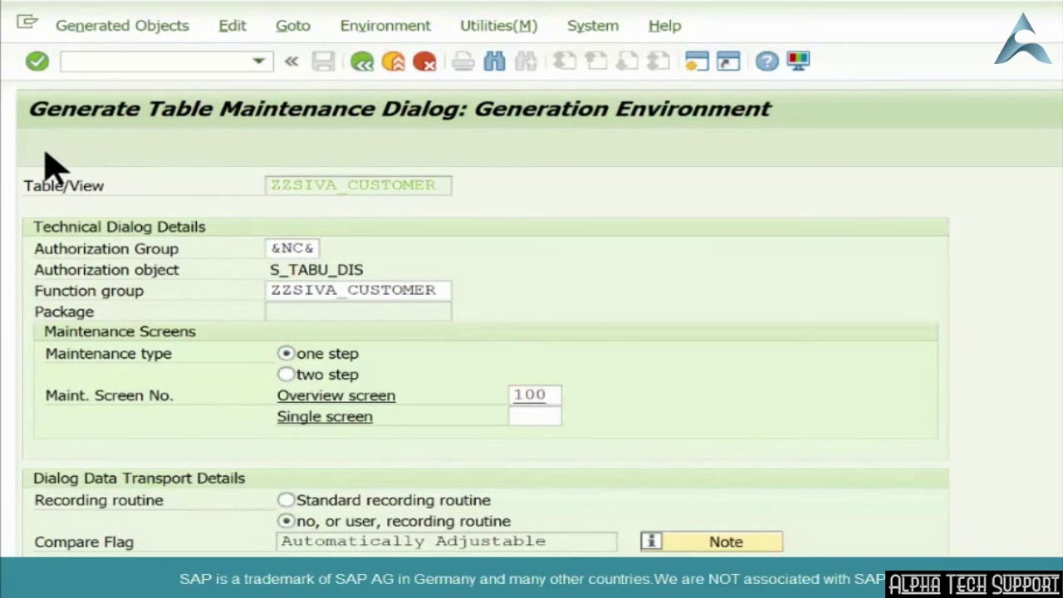
pyautogui.click(624, 495)
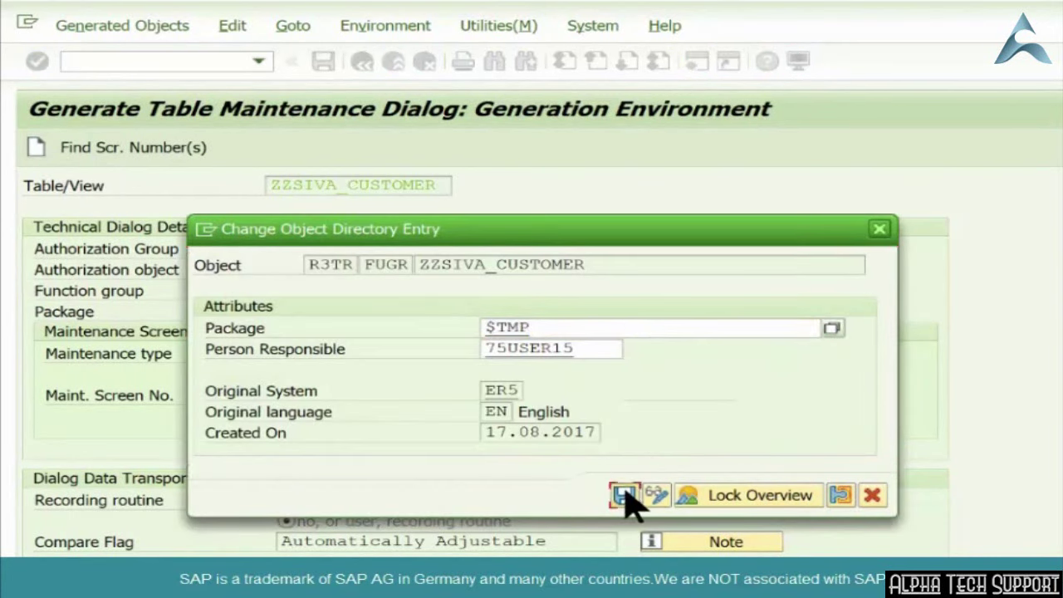
pyautogui.click(624, 495)
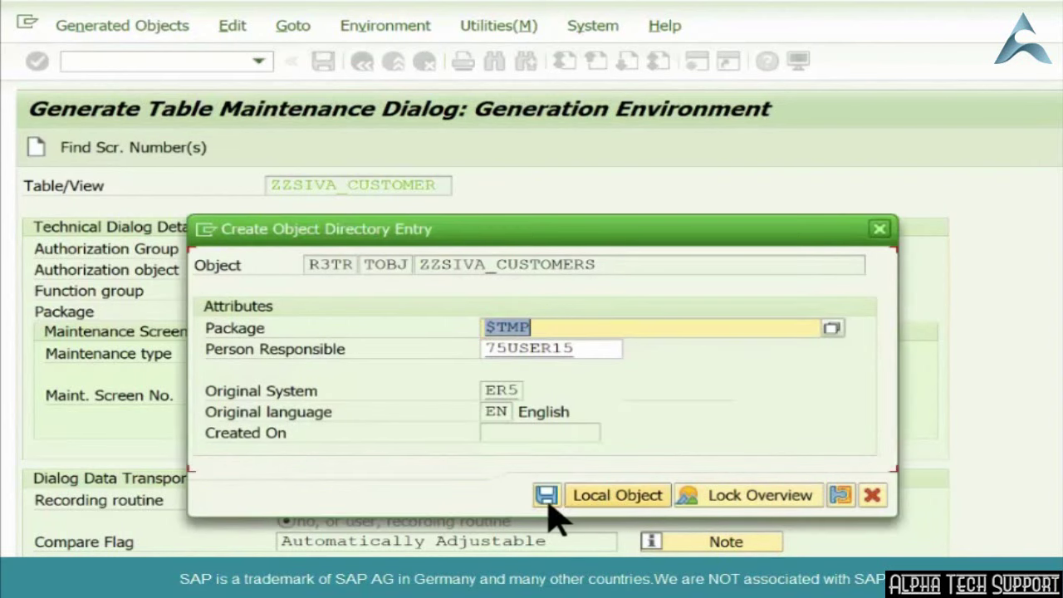
pyautogui.click(547, 496)
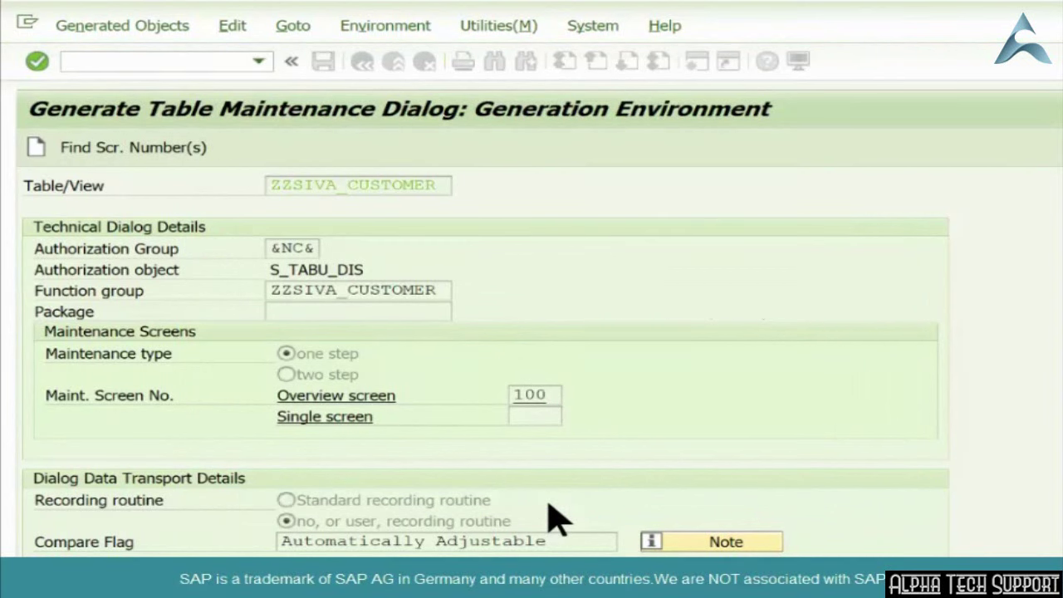
pyautogui.click(363, 63)
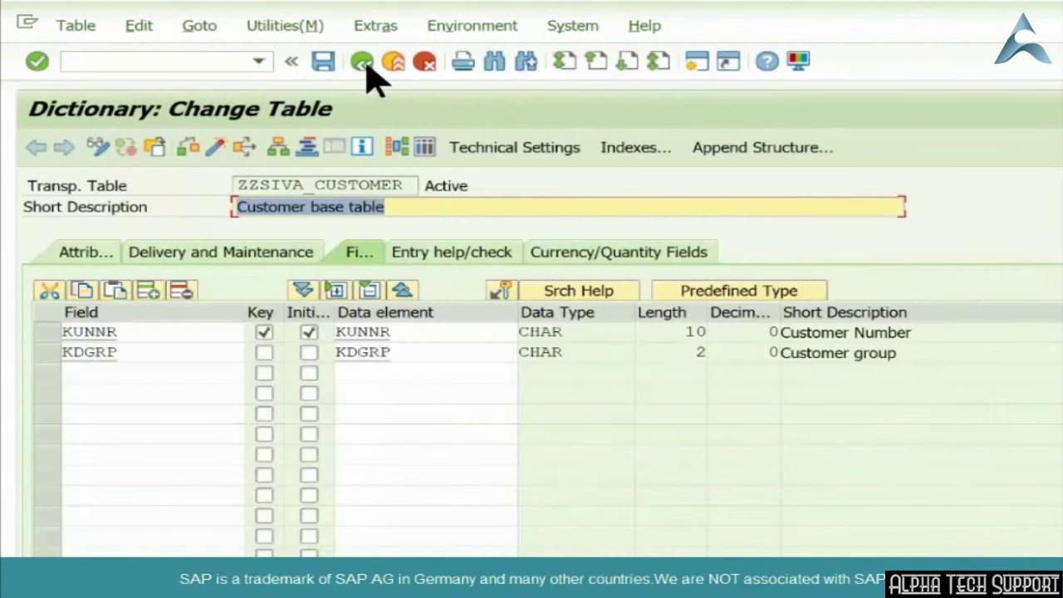
pyautogui.click(363, 63)
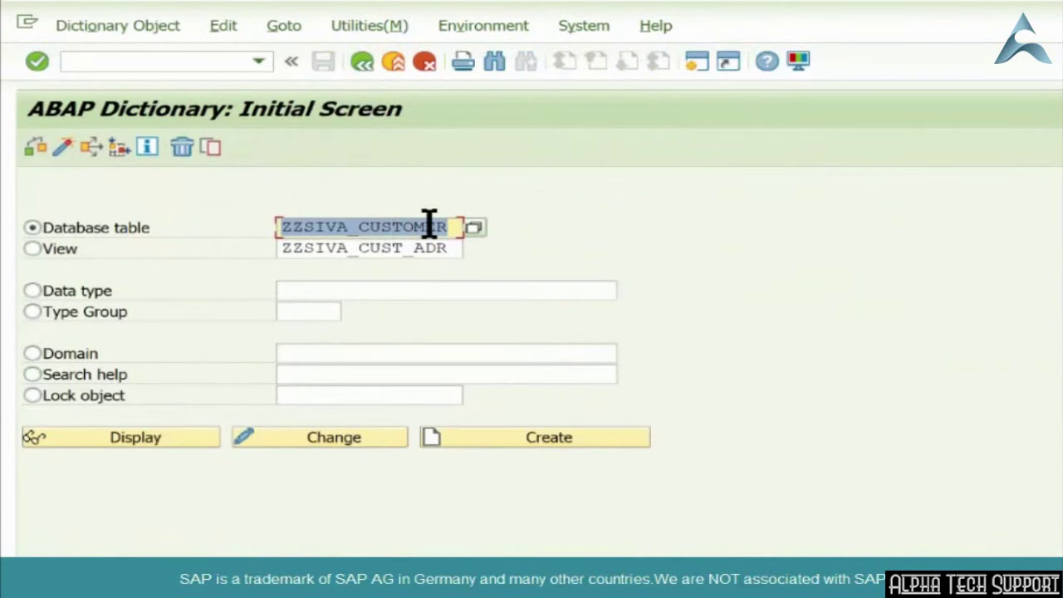
# Open ZZSIVA_CUST_LANG in change mode and launch the Table Maintenance Generator.
pyautogui.click(429, 225)
pyautogui.moveTo(405, 226); pyautogui.dragTo(576, 233)
pyautogui.press('Down')
pyautogui.press('Down')
pyautogui.press('Down')
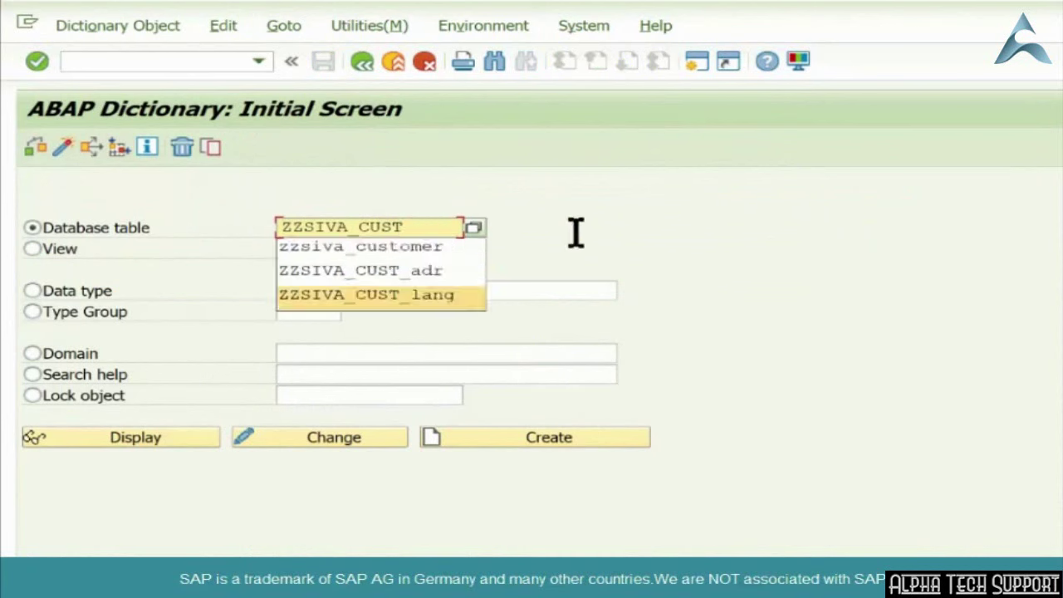
pyautogui.press('Return')
pyautogui.click(393, 440)
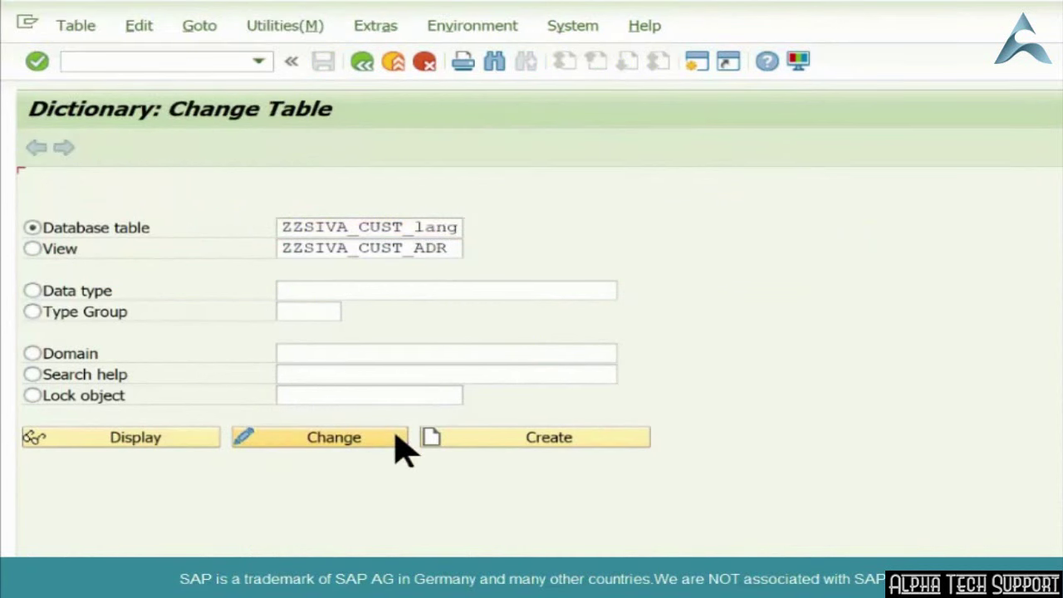
pyautogui.click(291, 25)
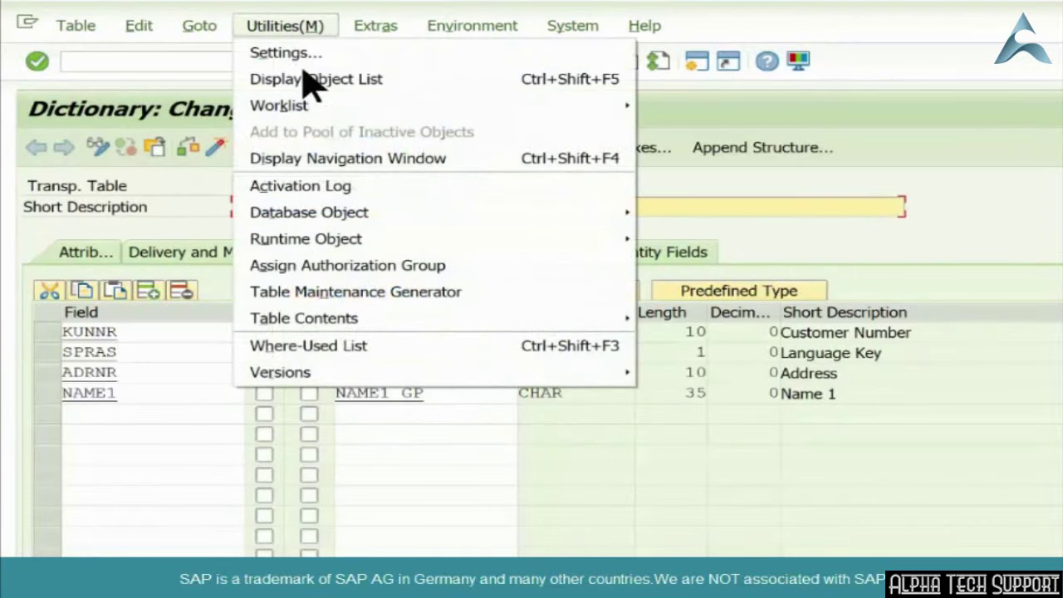
pyautogui.click(368, 291)
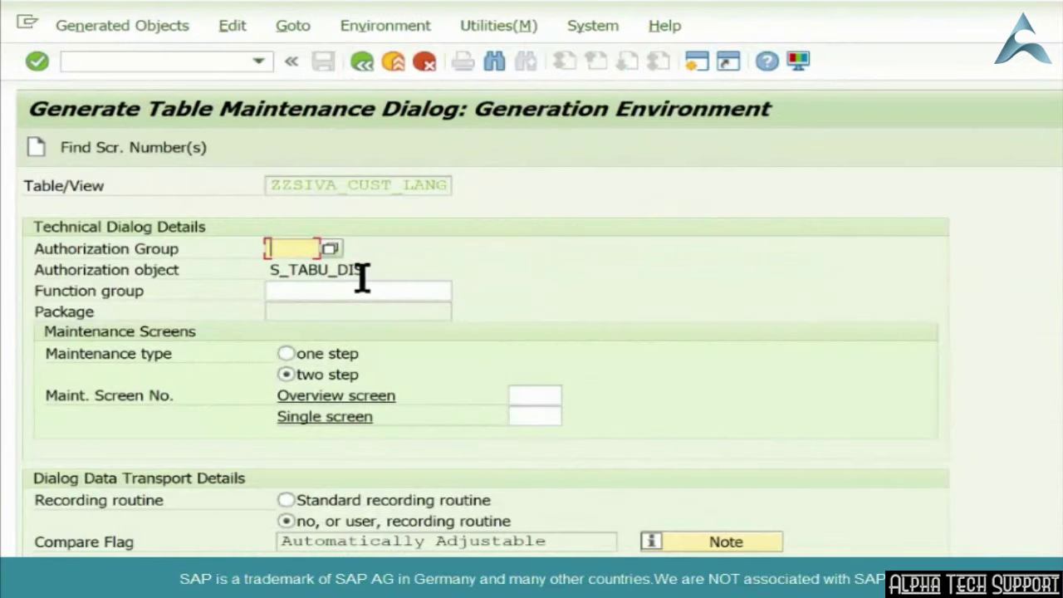
# Set authorization group &NC&, function group ZZSIVA_CUST_LANG, one-step maintenance and overview screen 100.
pyautogui.press('Down')
pyautogui.press('Down')
pyautogui.press('Return')
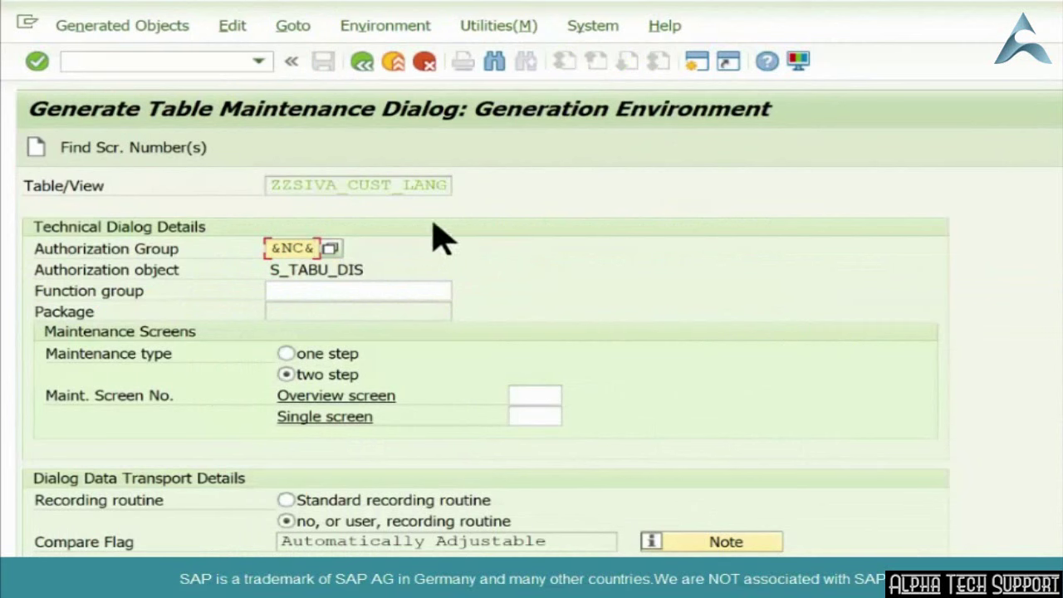
pyautogui.moveTo(452, 185); pyautogui.dragTo(154, 166)
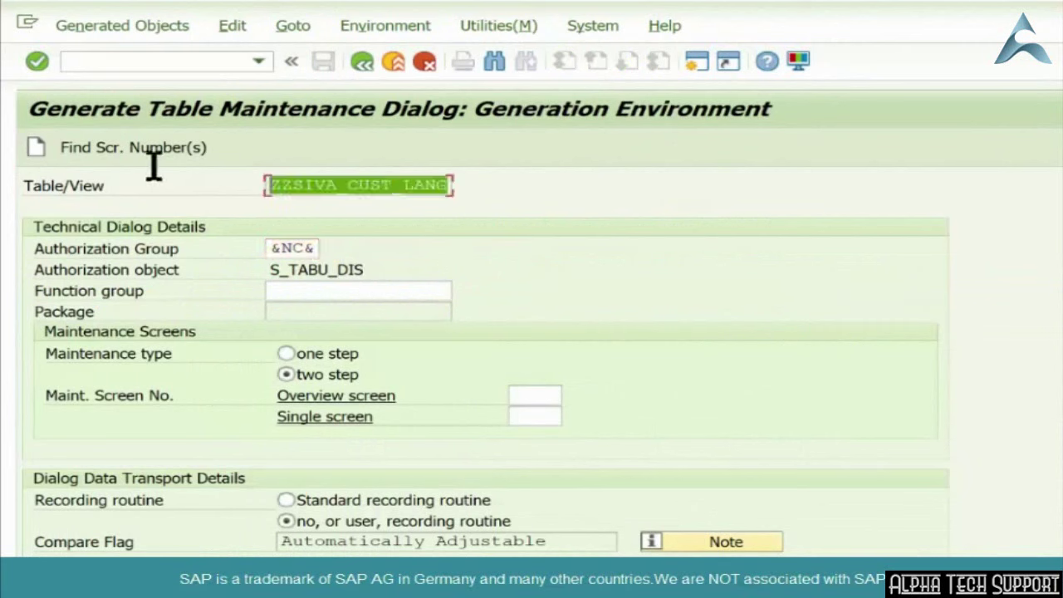
pyautogui.hotkey('ctrl', 'c')
pyautogui.click(358, 291)
pyautogui.hotkey('ctrl', 'v')
pyautogui.click(315, 353)
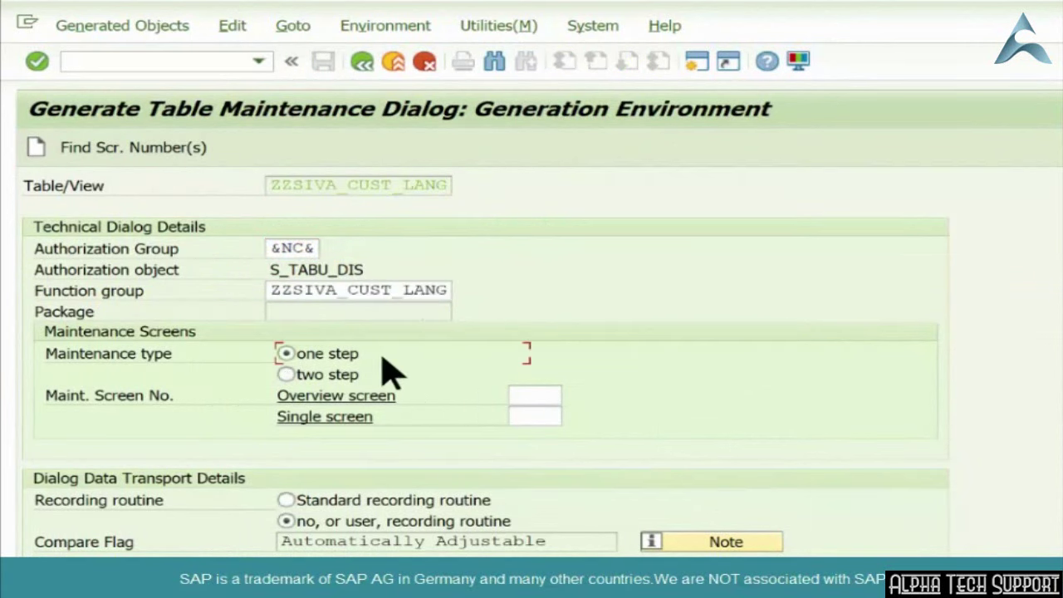
pyautogui.click(528, 395)
pyautogui.rightClick(533, 396)
pyautogui.click(807, 268)
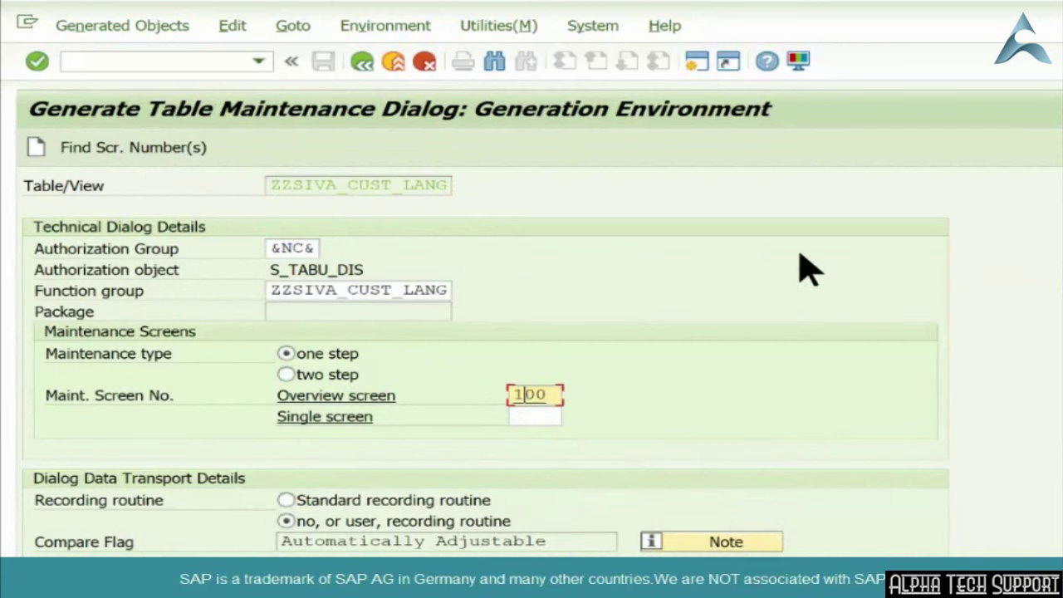
# Create the maintenance dialog, save its directory entries locally in $TMP, and return to the table.
pyautogui.click(39, 148)
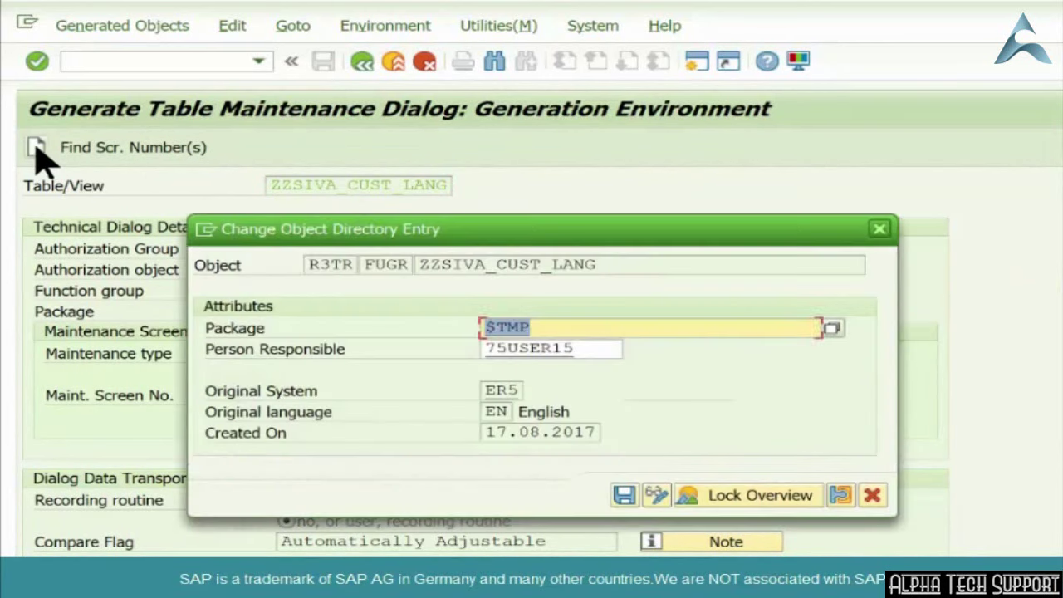
pyautogui.click(624, 496)
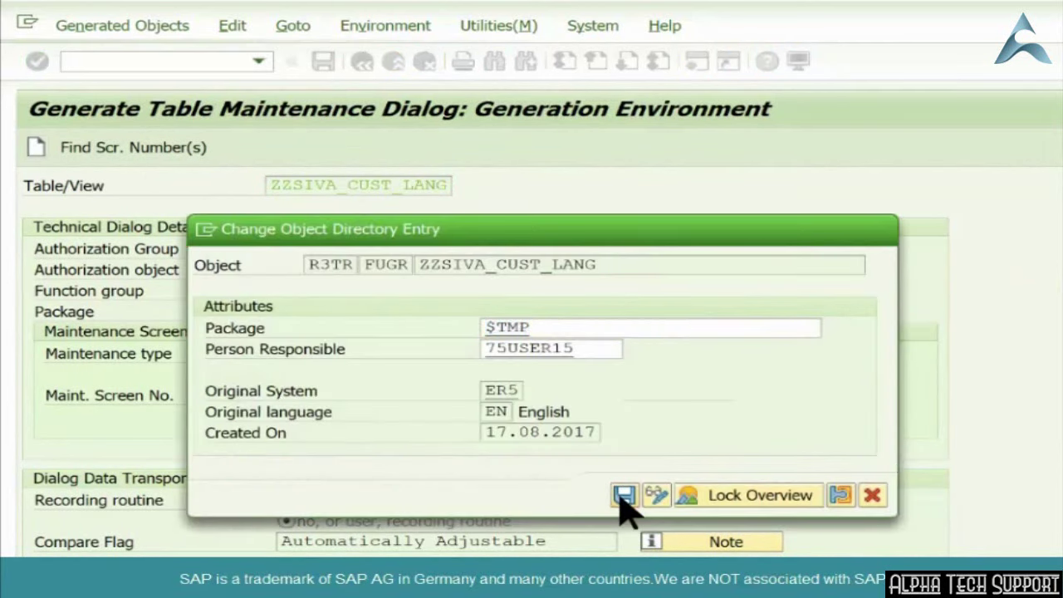
pyautogui.click(624, 496)
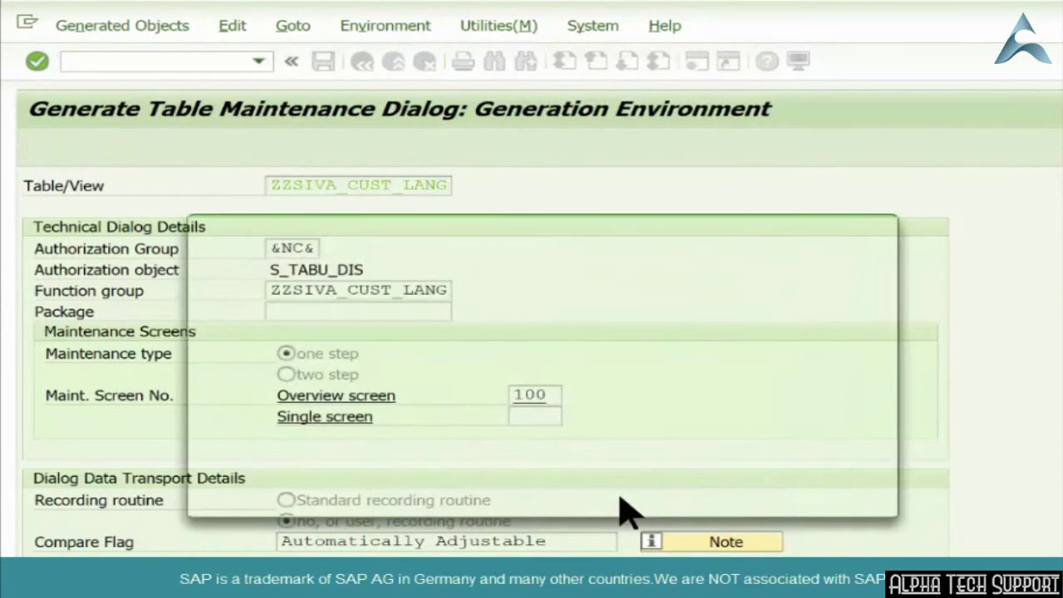
pyautogui.click(547, 495)
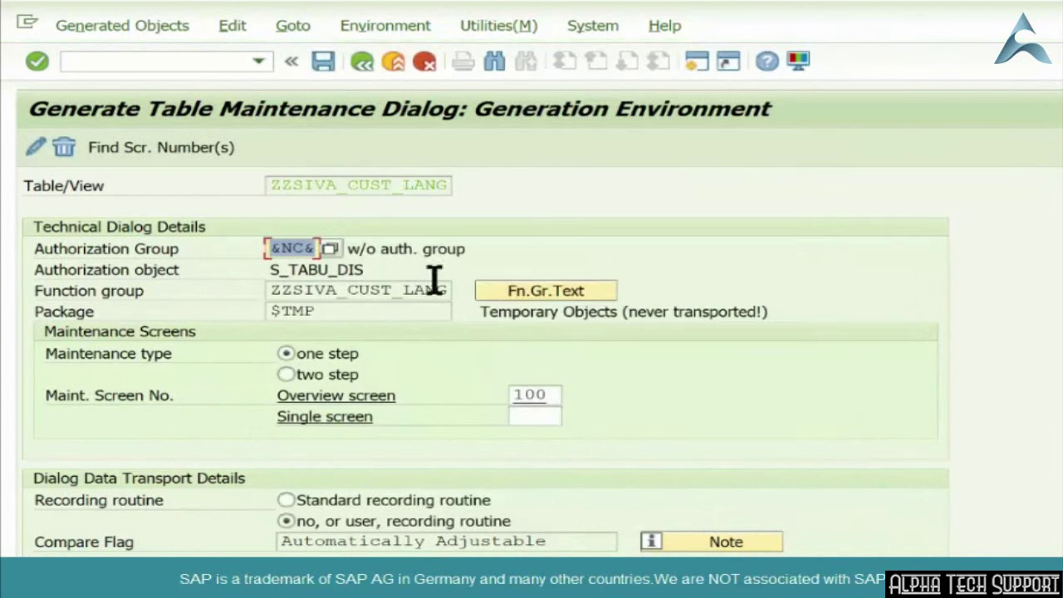
pyautogui.click(362, 62)
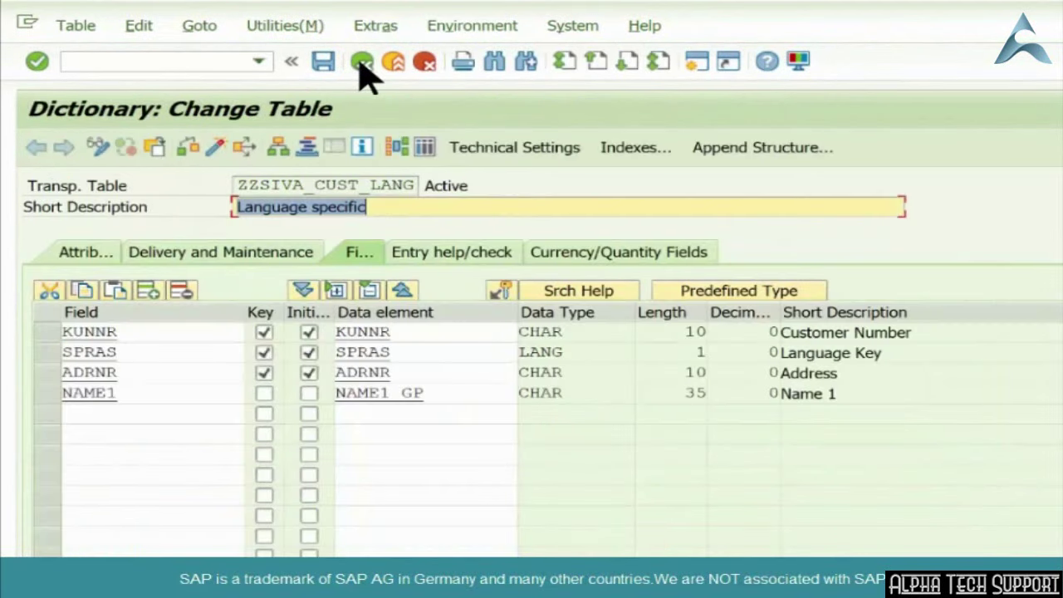
# Go back to SE11 and open zzsiva_customer in change mode.
pyautogui.click(362, 62)
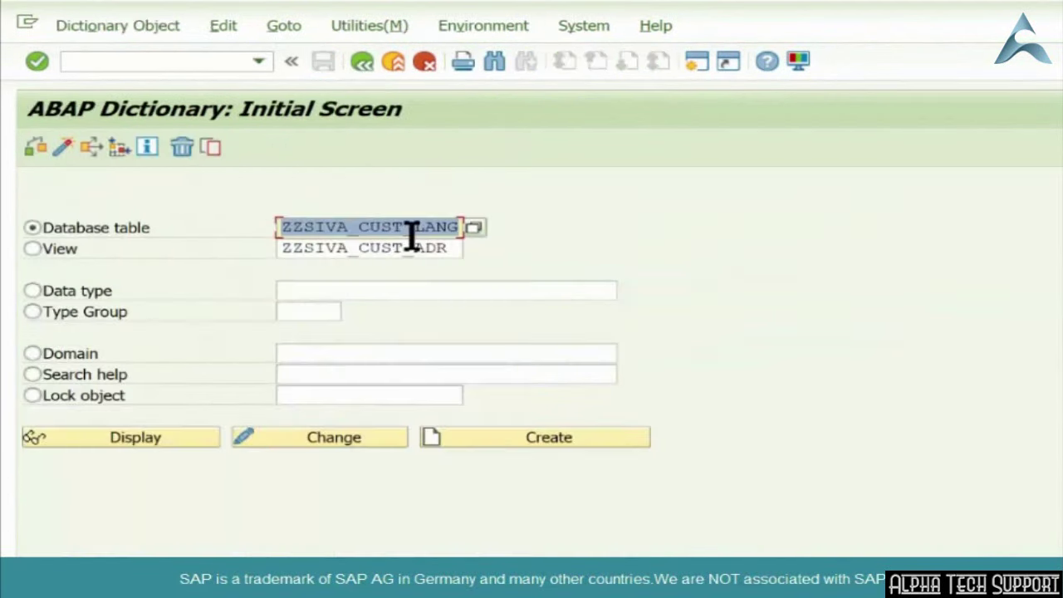
pyautogui.moveTo(393, 227); pyautogui.dragTo(718, 235)
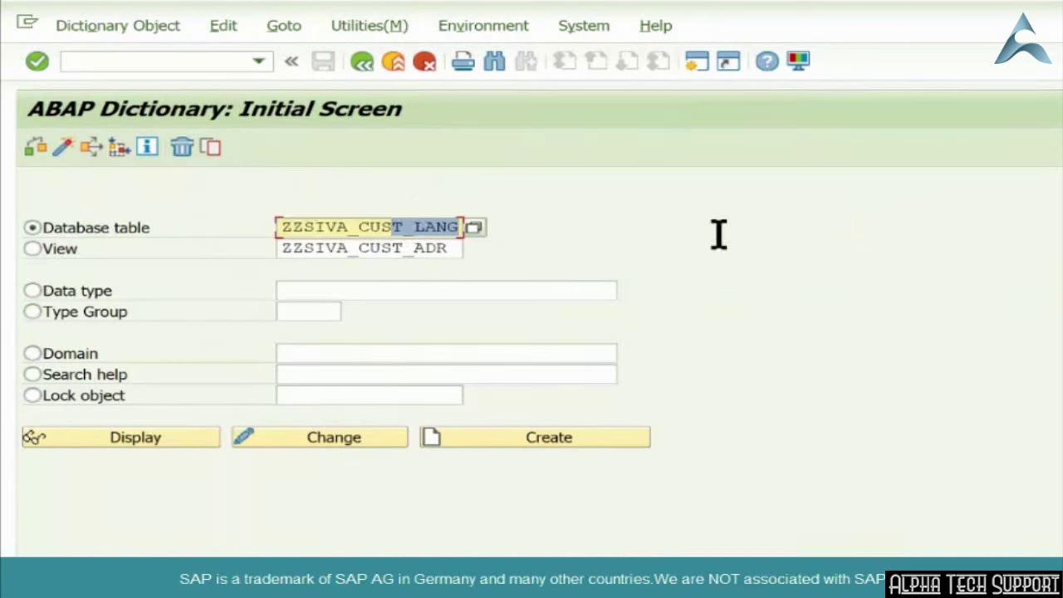
pyautogui.write('tom')
pyautogui.press('Down')
pyautogui.press('Return')
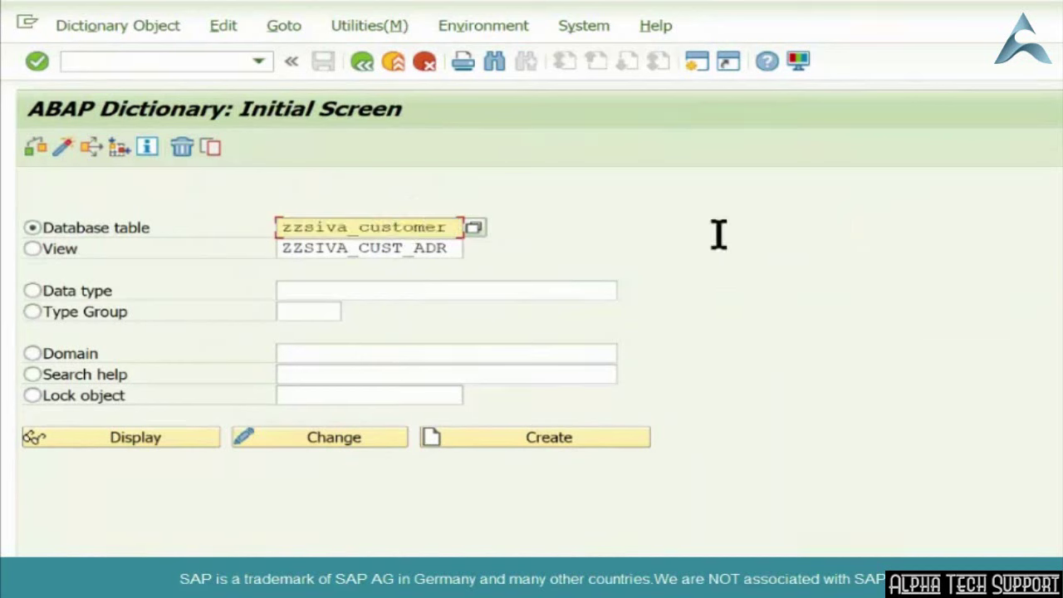
pyautogui.click(335, 449)
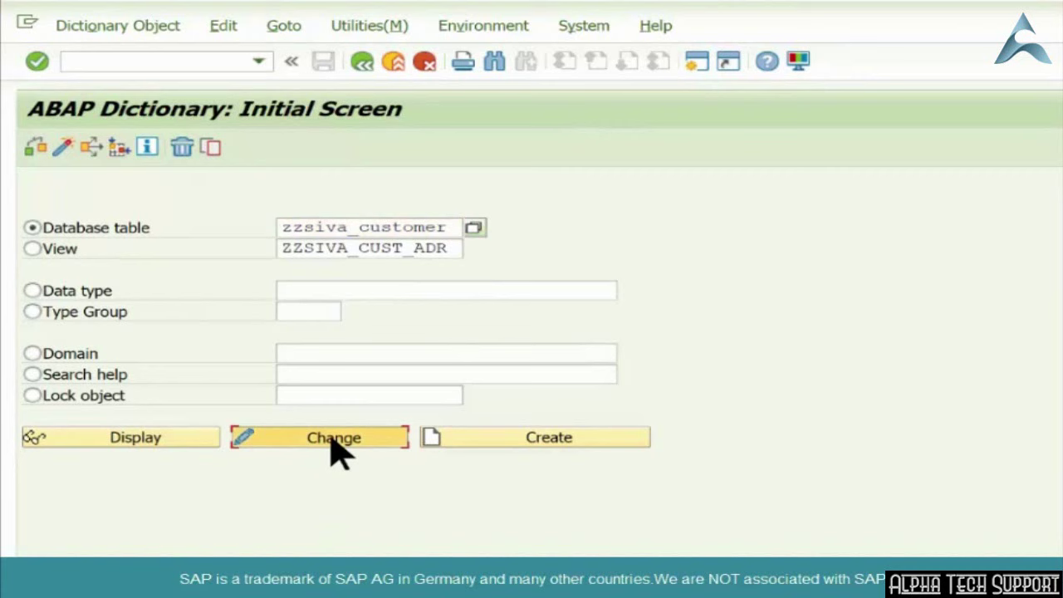
# Choose Table Contents > Create Entries, acknowledge the cross-client warning, and start New Entries.
pyautogui.click(317, 32)
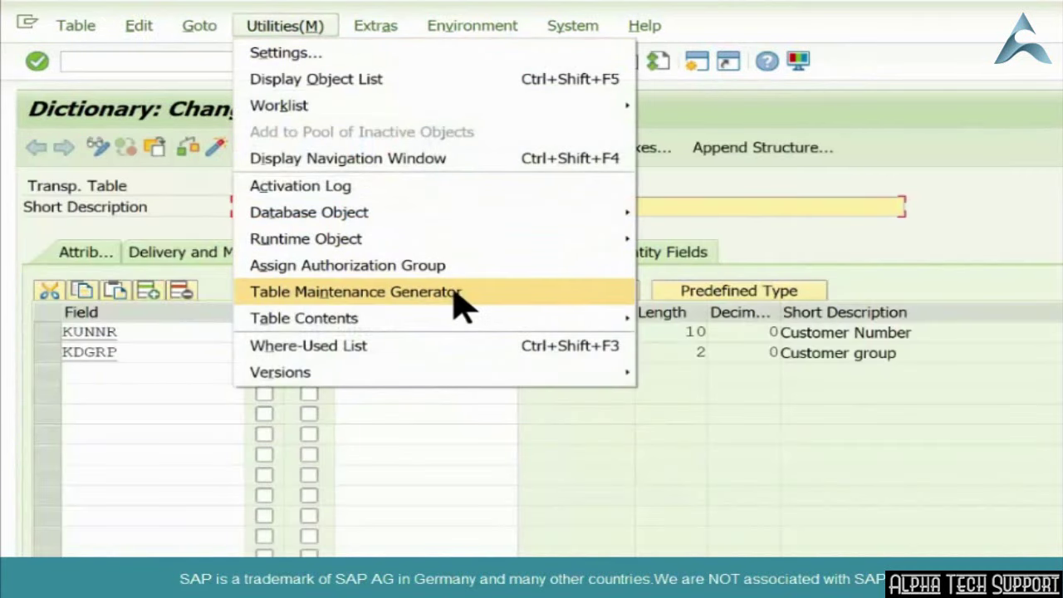
pyautogui.moveTo(482, 314)
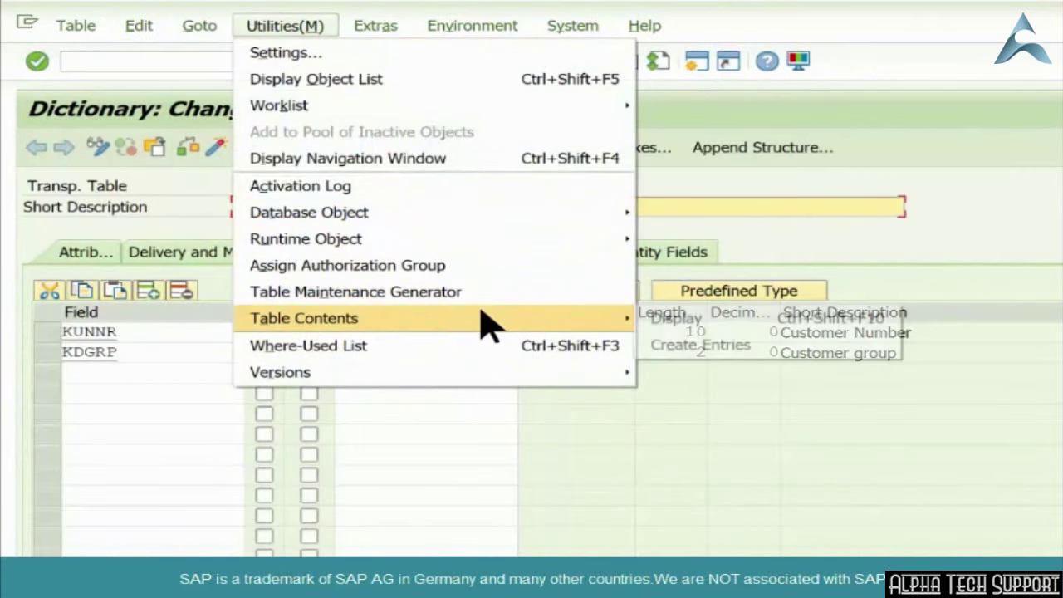
pyautogui.click(719, 349)
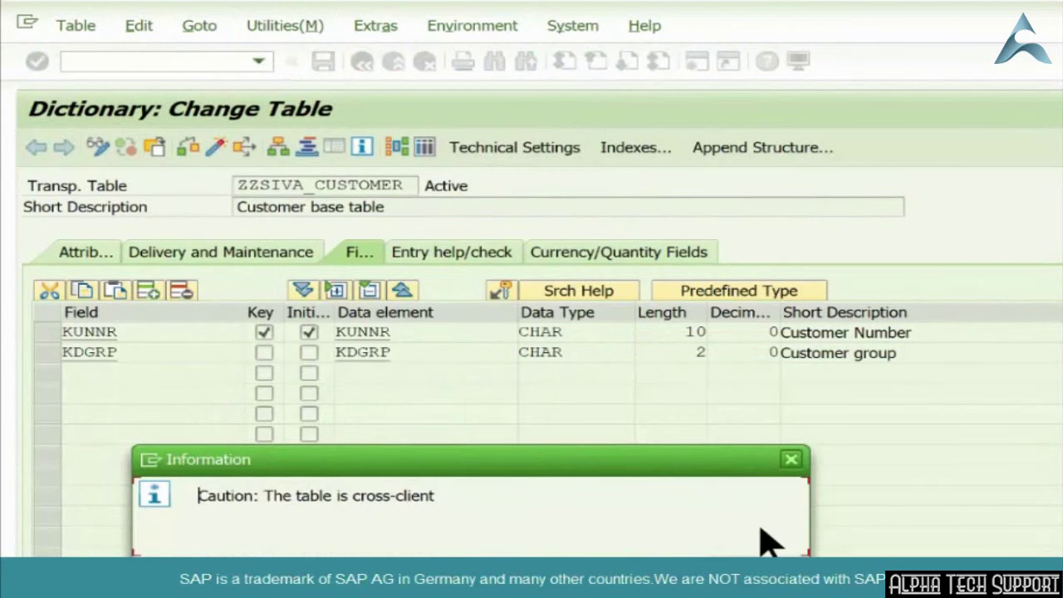
pyautogui.press('Return')
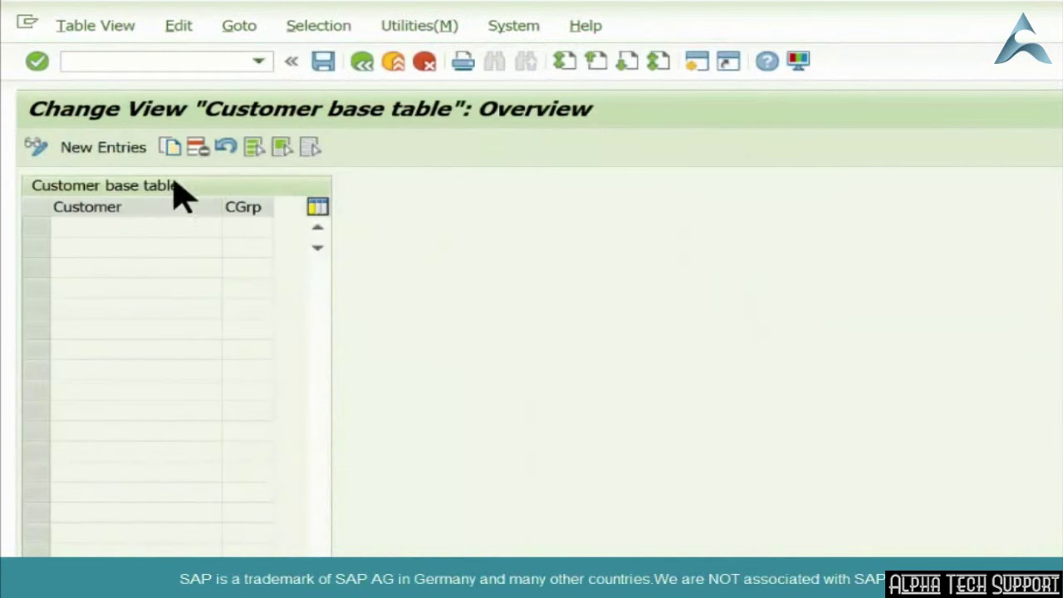
pyautogui.click(133, 148)
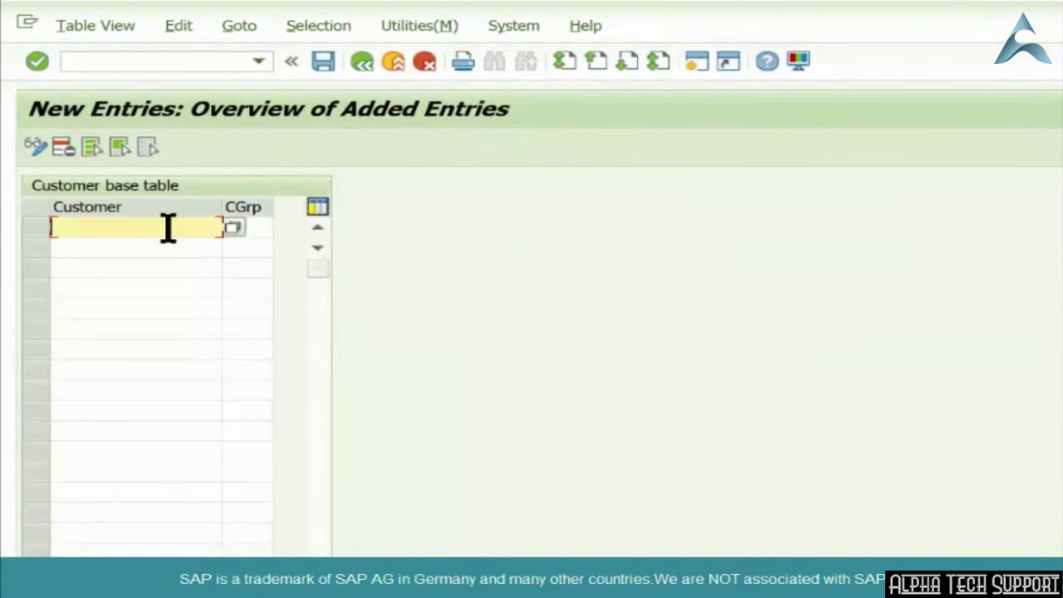
pyautogui.click(233, 227)
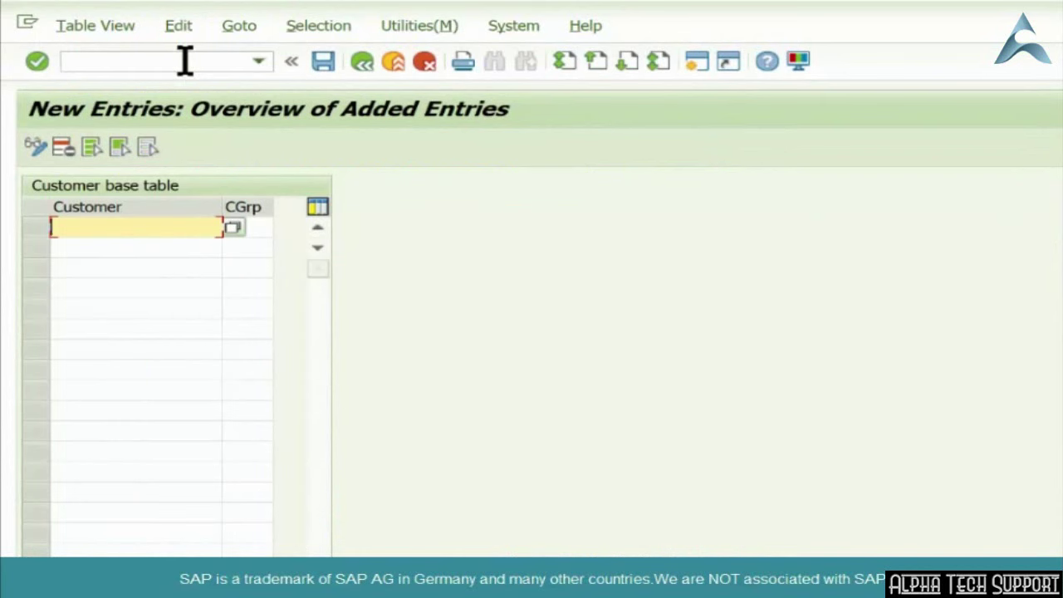
pyautogui.hotkey('alt', 't')
pyautogui.press('Escape')
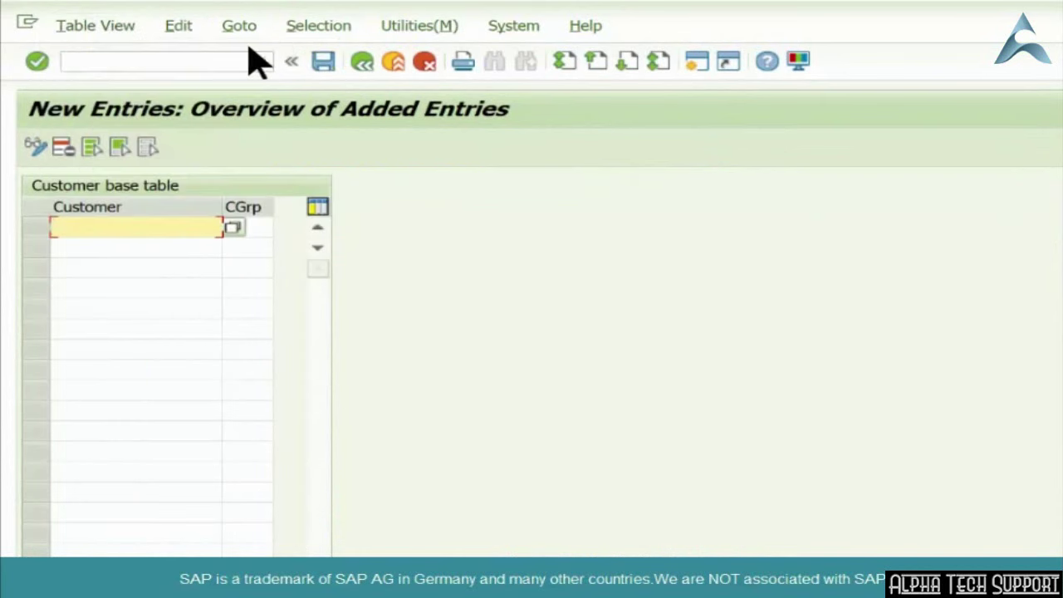
pyautogui.click(195, 58)
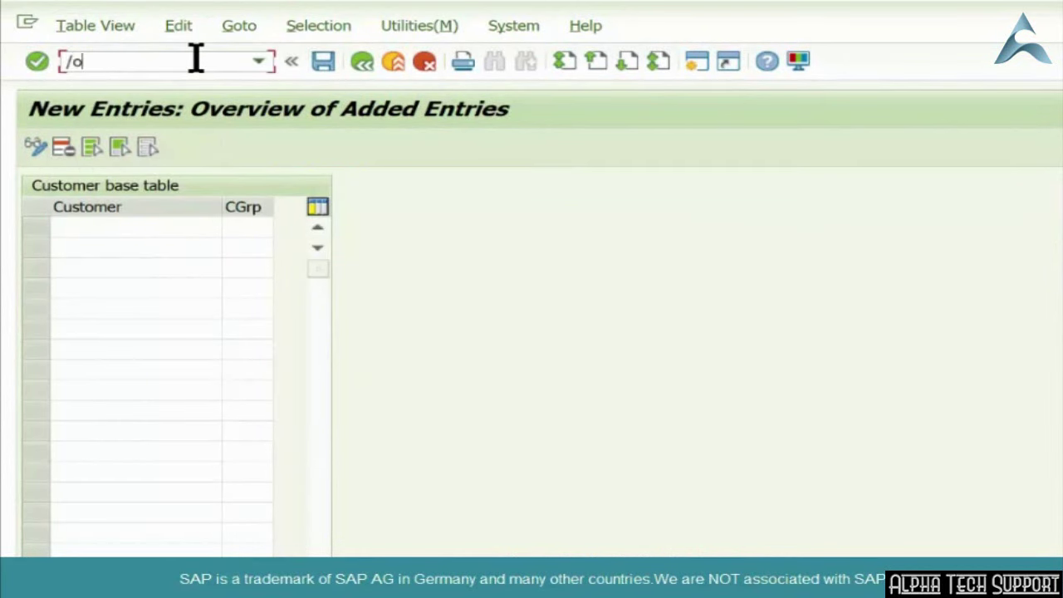
pyautogui.write('/ose11')
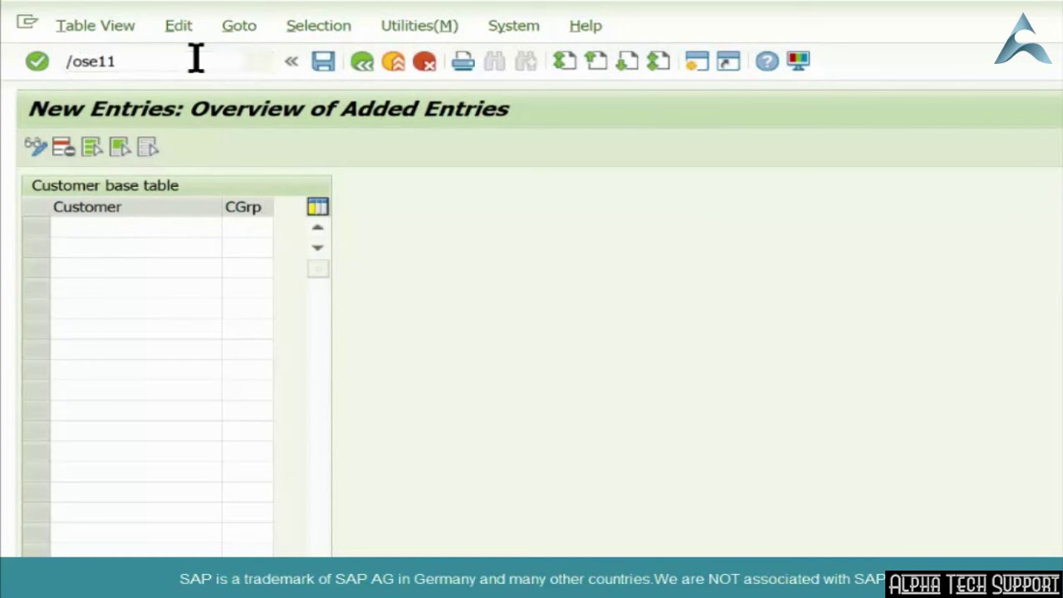
pyautogui.press('Return')
pyautogui.write('kn')
pyautogui.press('Return')
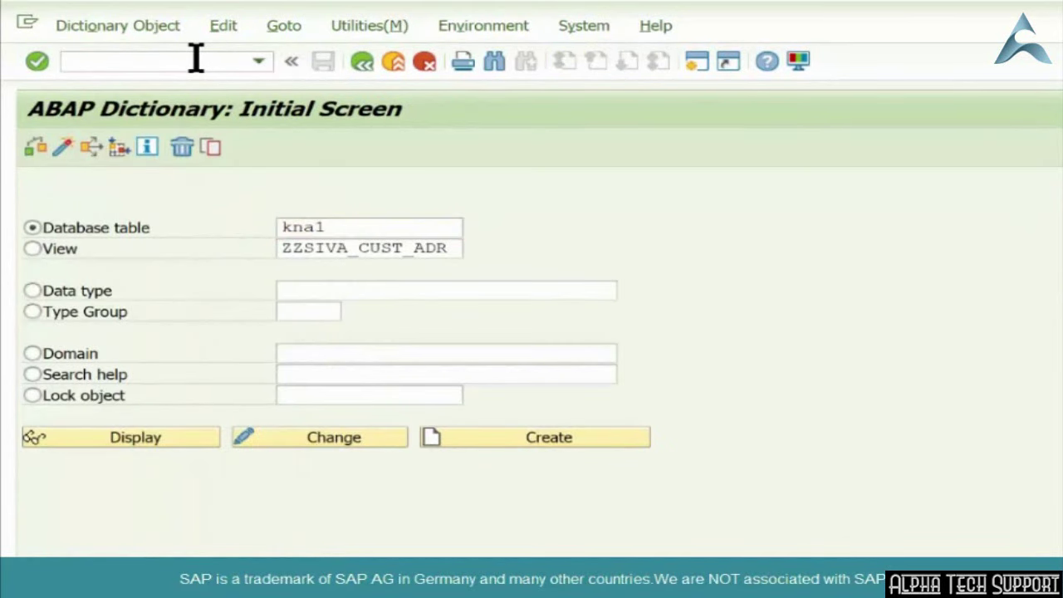
pyautogui.click(164, 455)
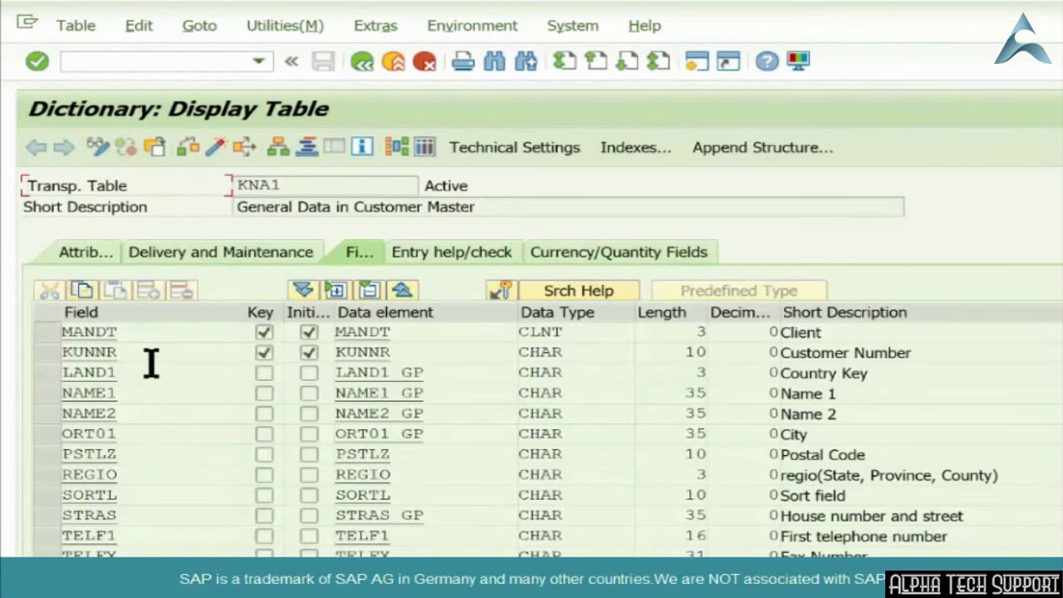
pyautogui.click(359, 353)
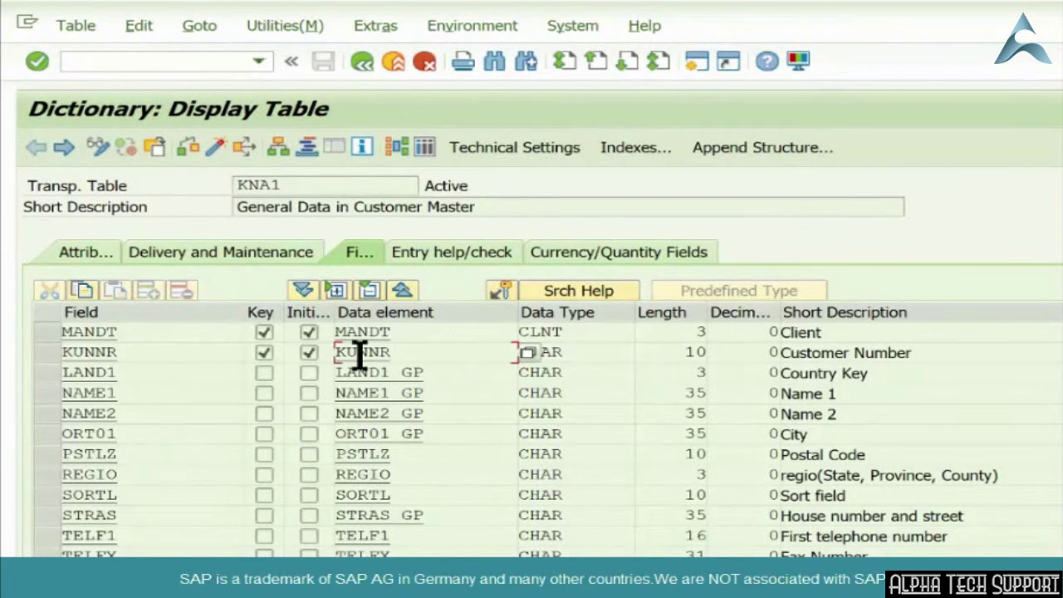
pyautogui.doubleClick(359, 353)
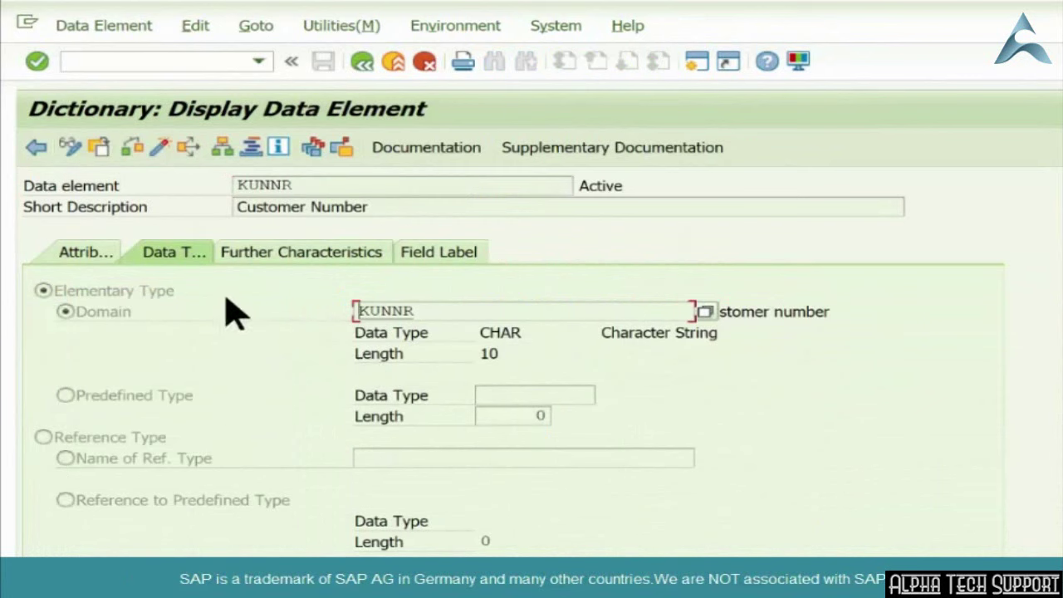
pyautogui.moveTo(460, 311); pyautogui.dragTo(316, 307)
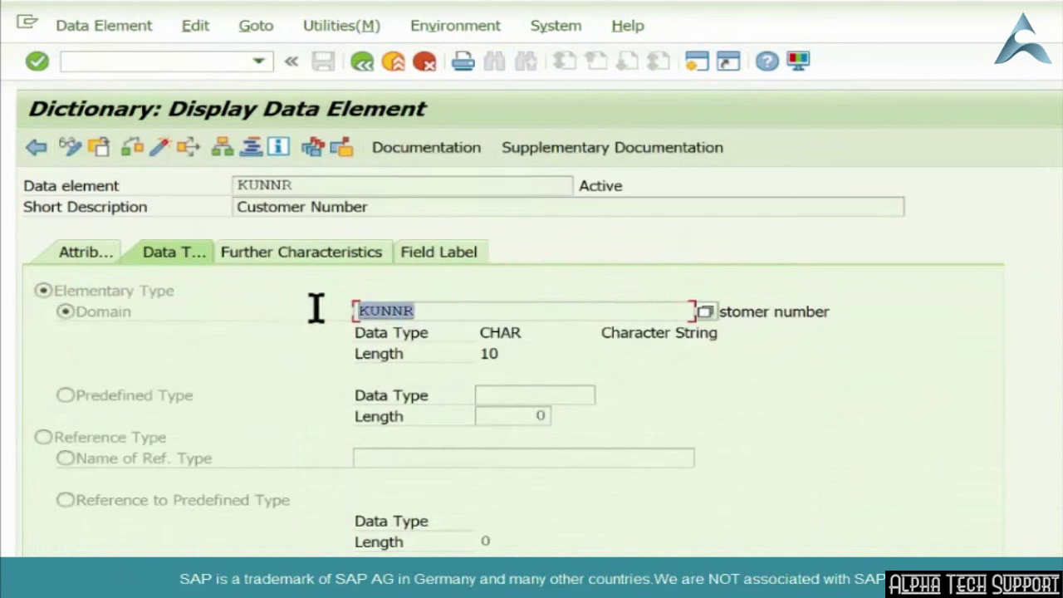
pyautogui.doubleClick(385, 310)
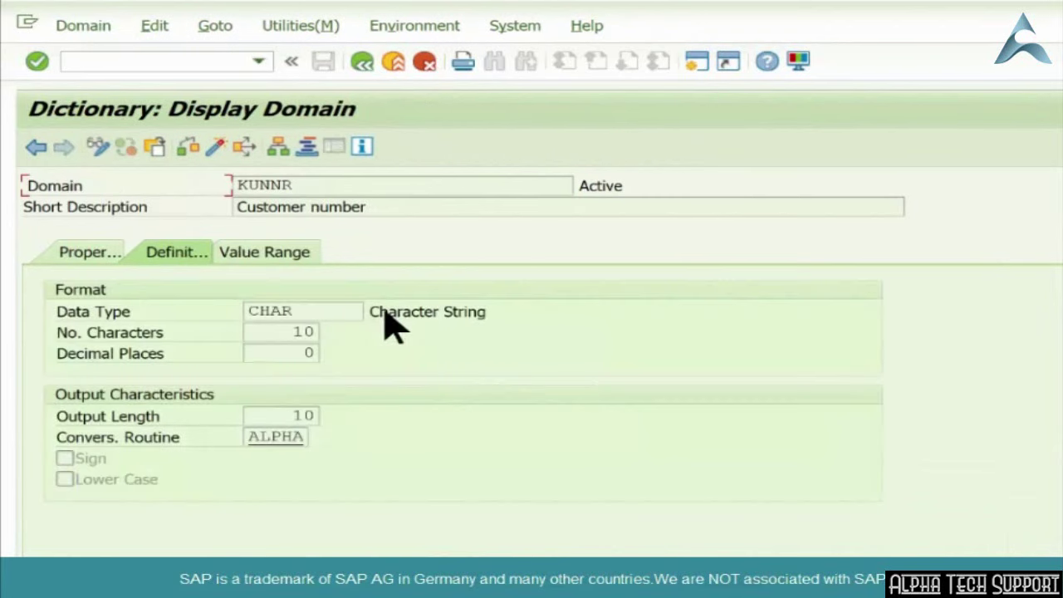
pyautogui.click(282, 257)
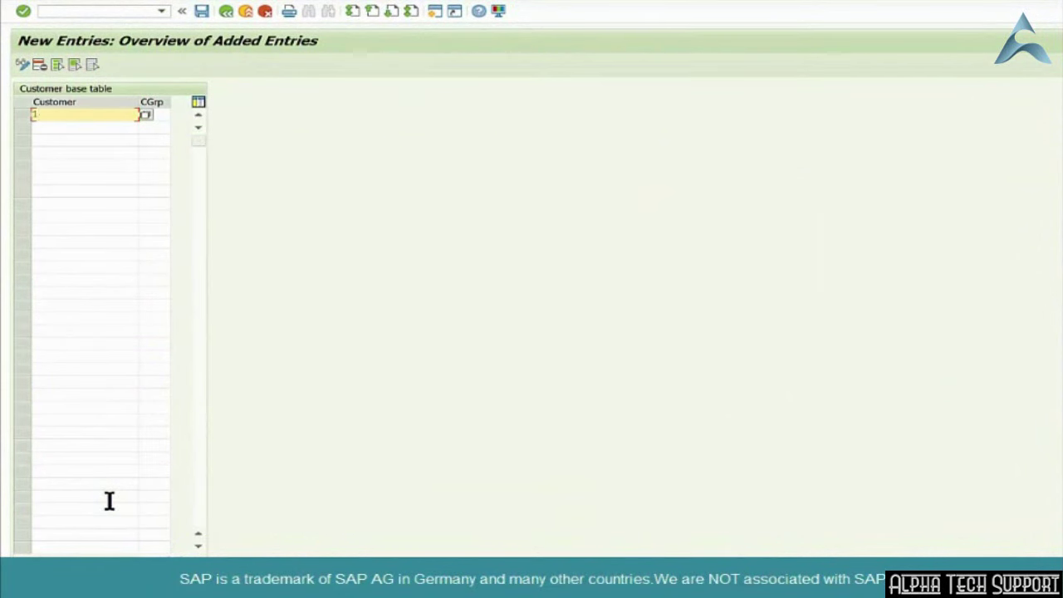
# Enter customer 1400 with group 01, save the row, and back out to ZZSIVA_CUSTOMER's definition.
pyautogui.write('00')
pyautogui.press('Tab')
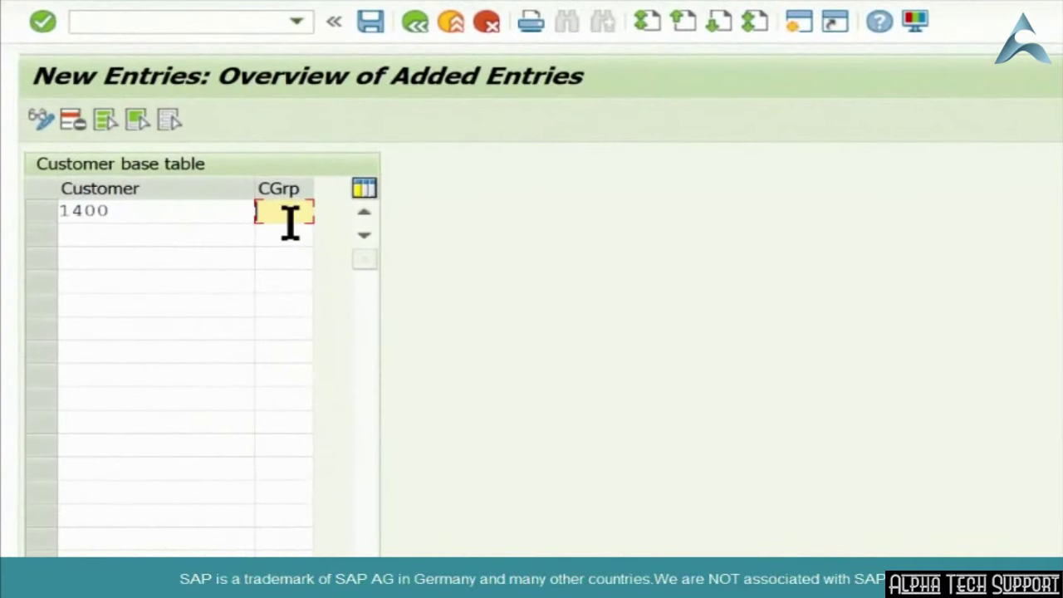
pyautogui.write('01')
pyautogui.press('Return')
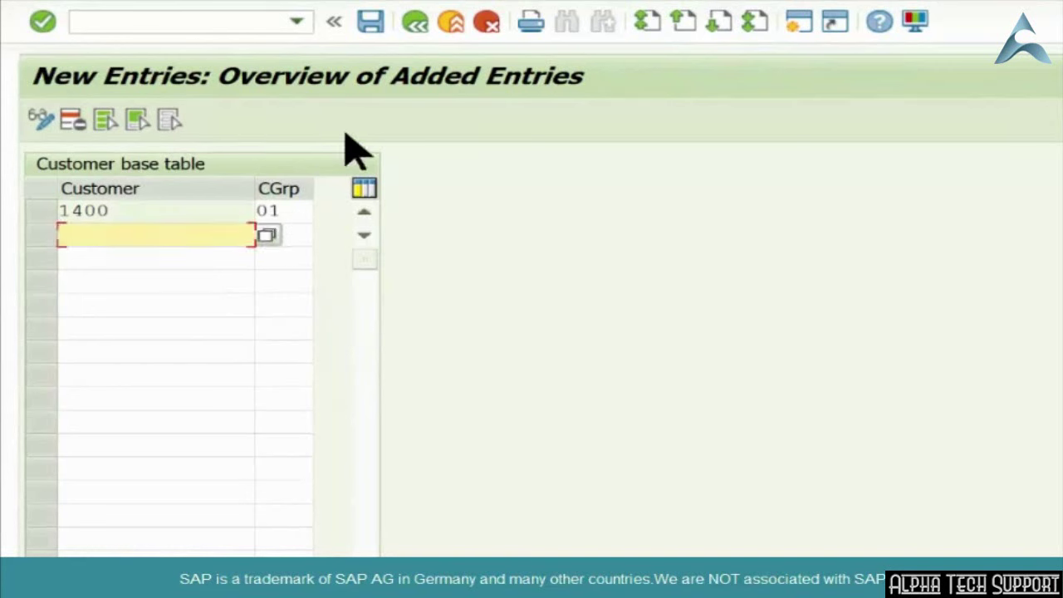
pyautogui.click(374, 26)
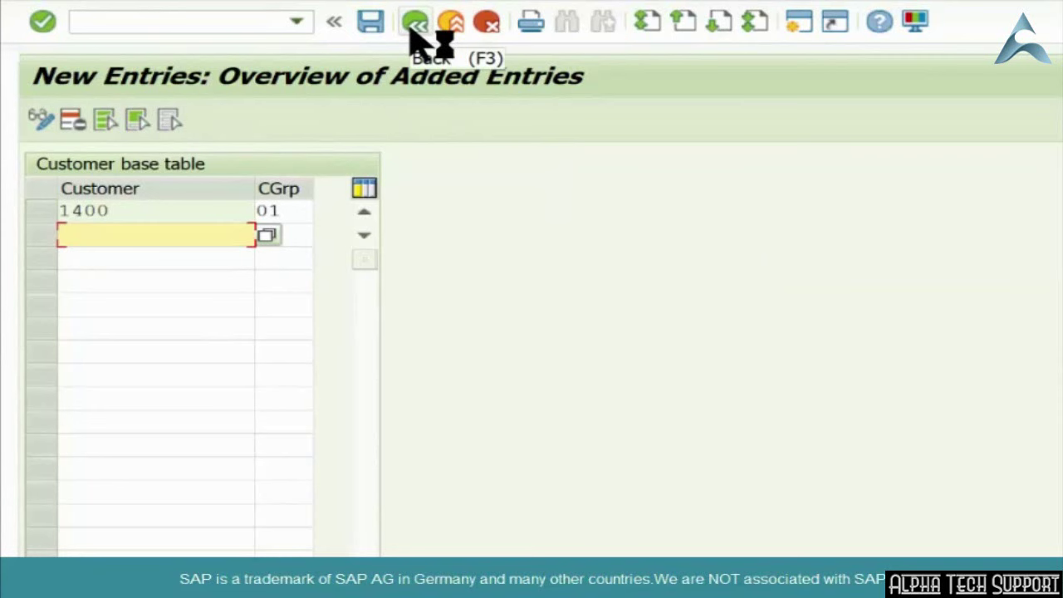
pyautogui.click(413, 30)
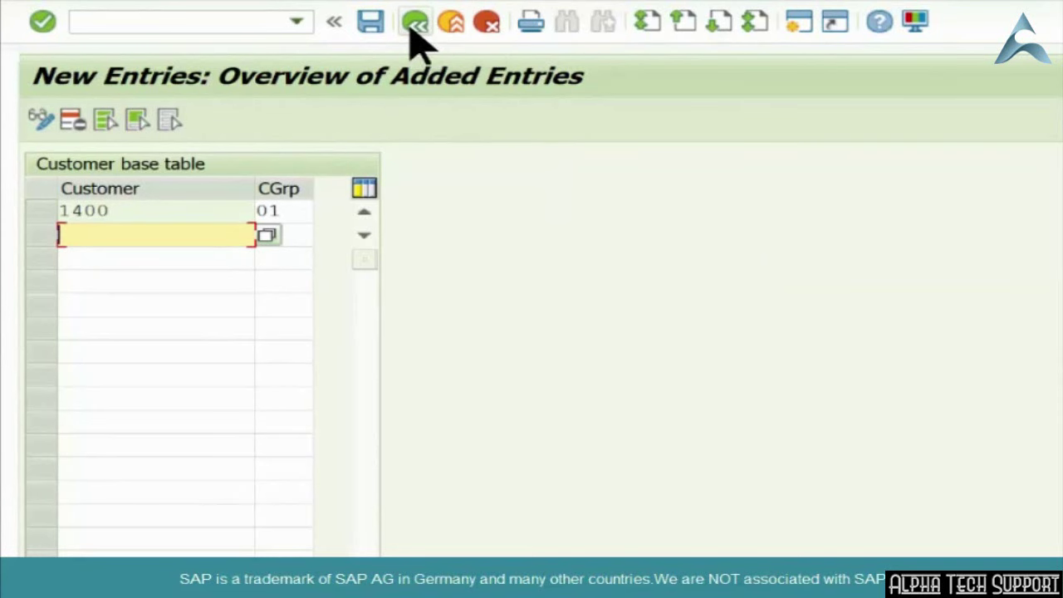
pyautogui.click(413, 30)
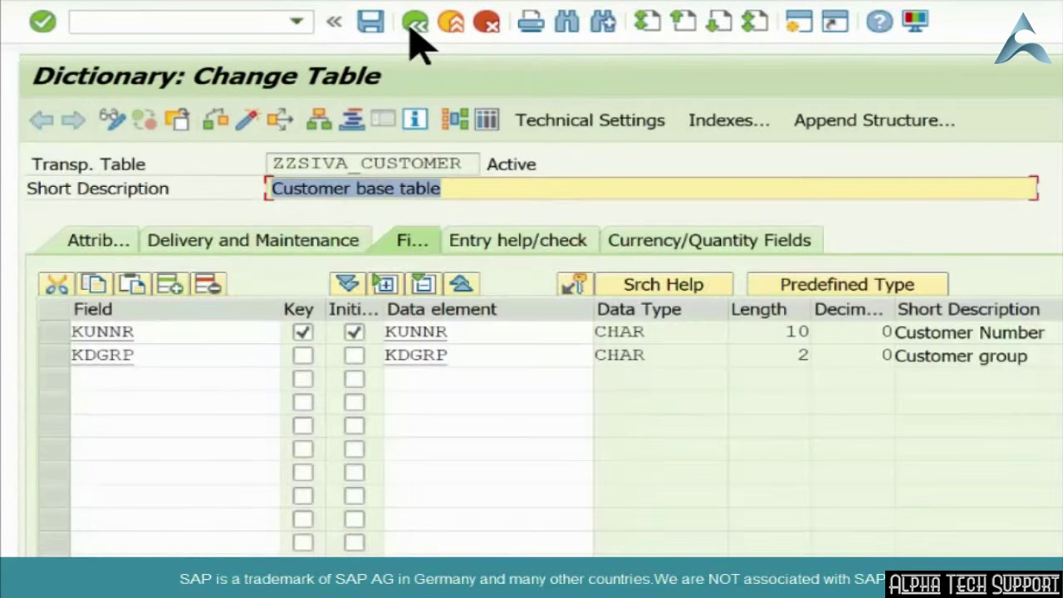
# Go back to SE11 and open ZZSIVA_CUST_LANG in change mode.
pyautogui.click(413, 30)
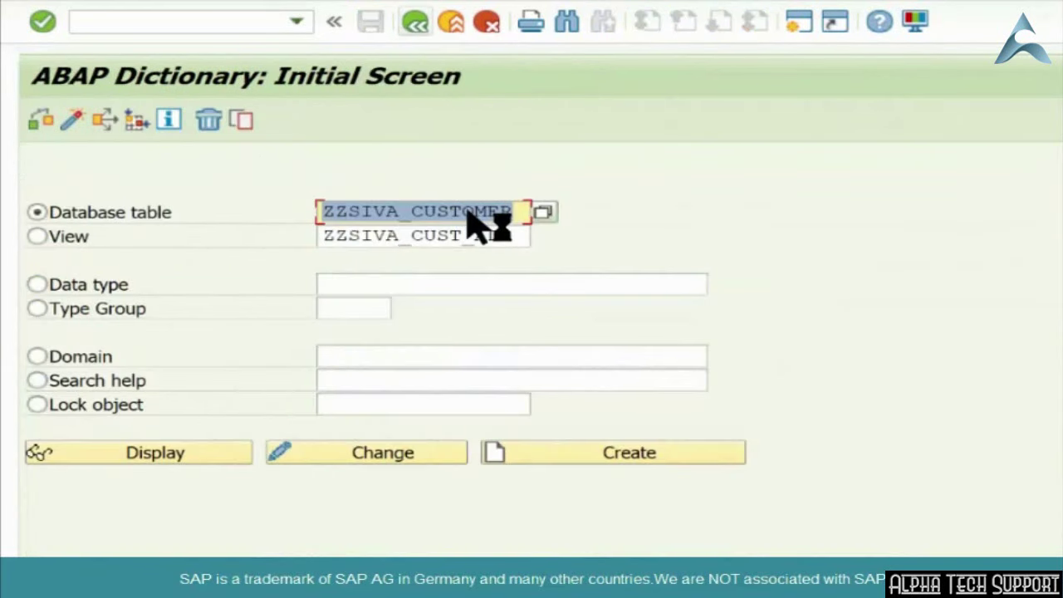
pyautogui.moveTo(462, 210); pyautogui.dragTo(557, 224)
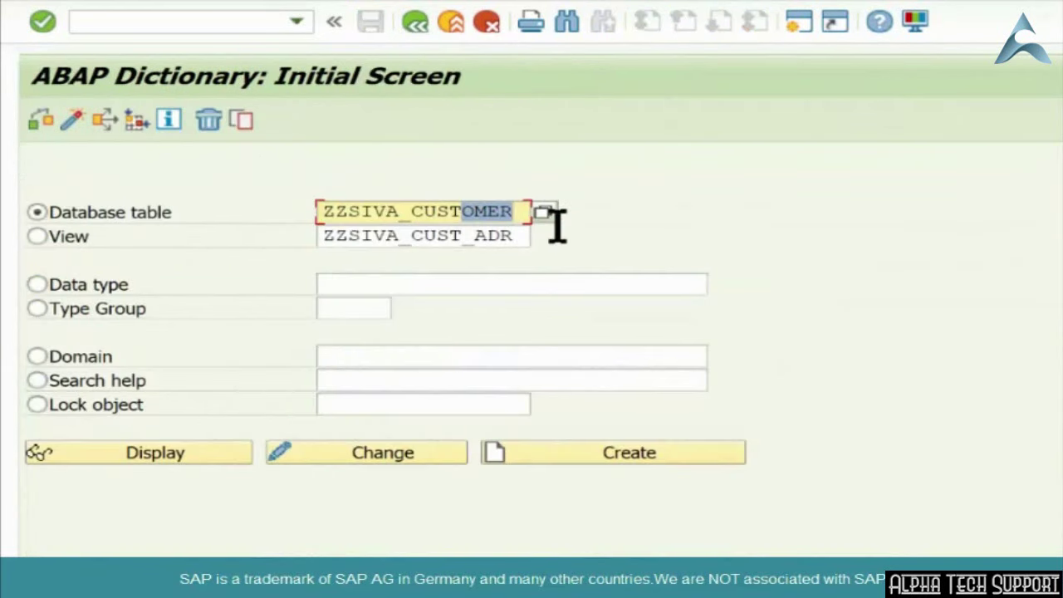
pyautogui.press('BackSpace')
pyautogui.press('Down')
pyautogui.press('Down')
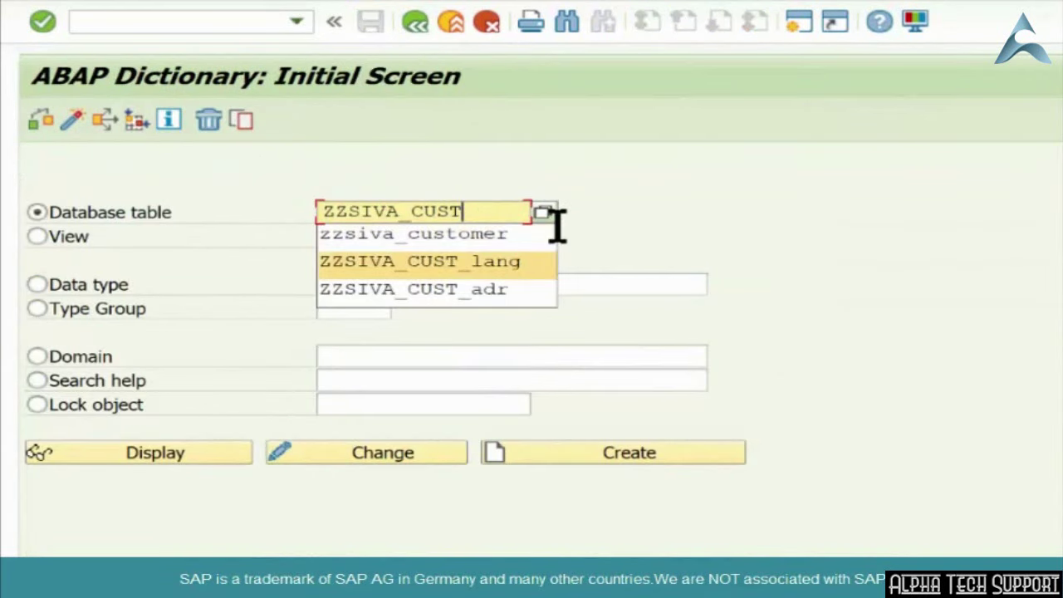
pyautogui.press('Return')
pyautogui.click(390, 418)
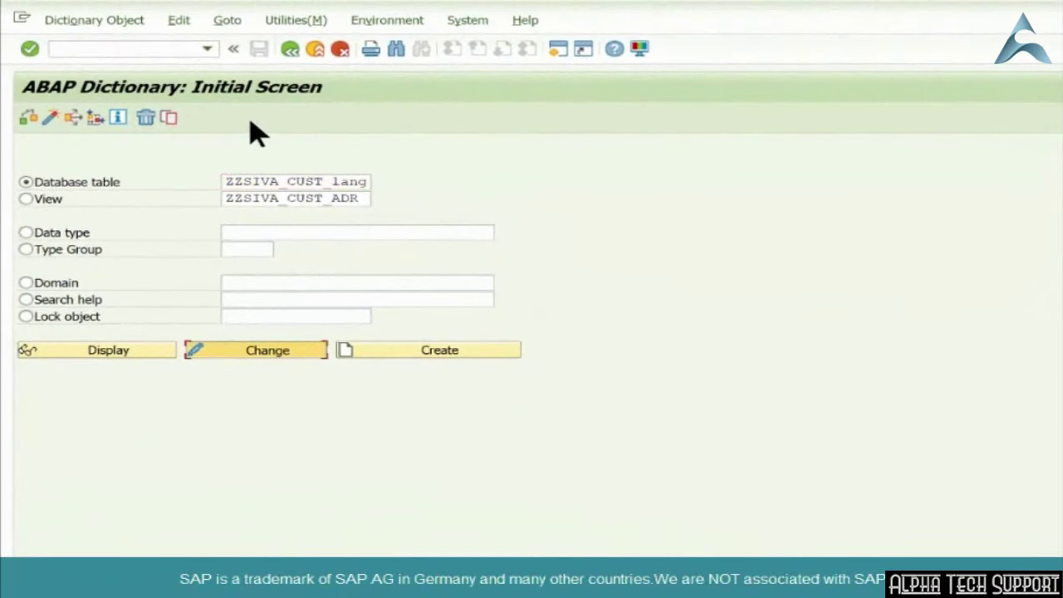
# Choose Table Contents > Create Entries, dismiss both notices, and start New Entries.
pyautogui.click(230, 21)
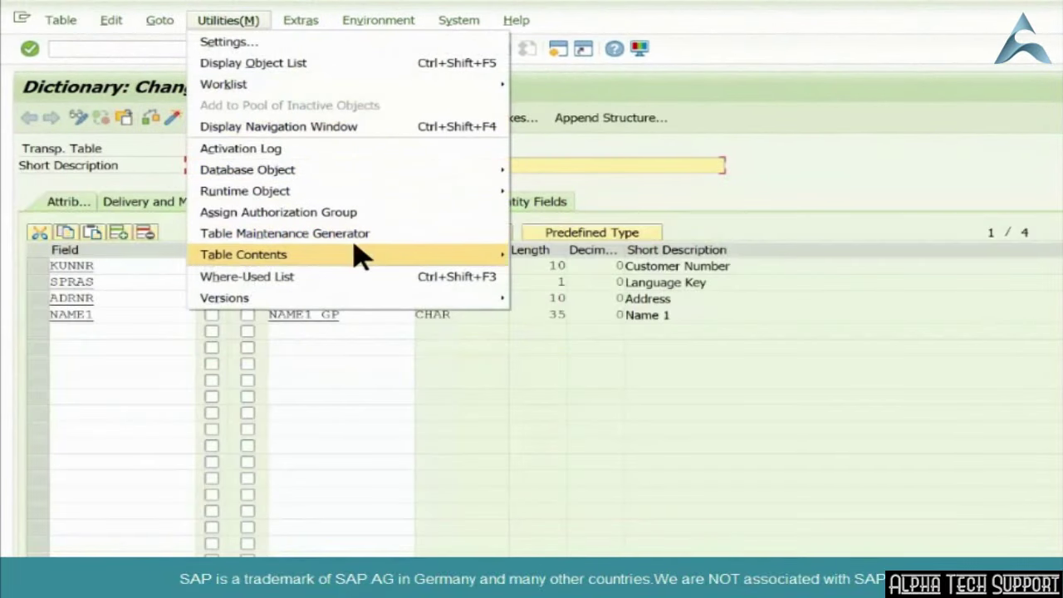
pyautogui.moveTo(357, 254)
pyautogui.click(636, 277)
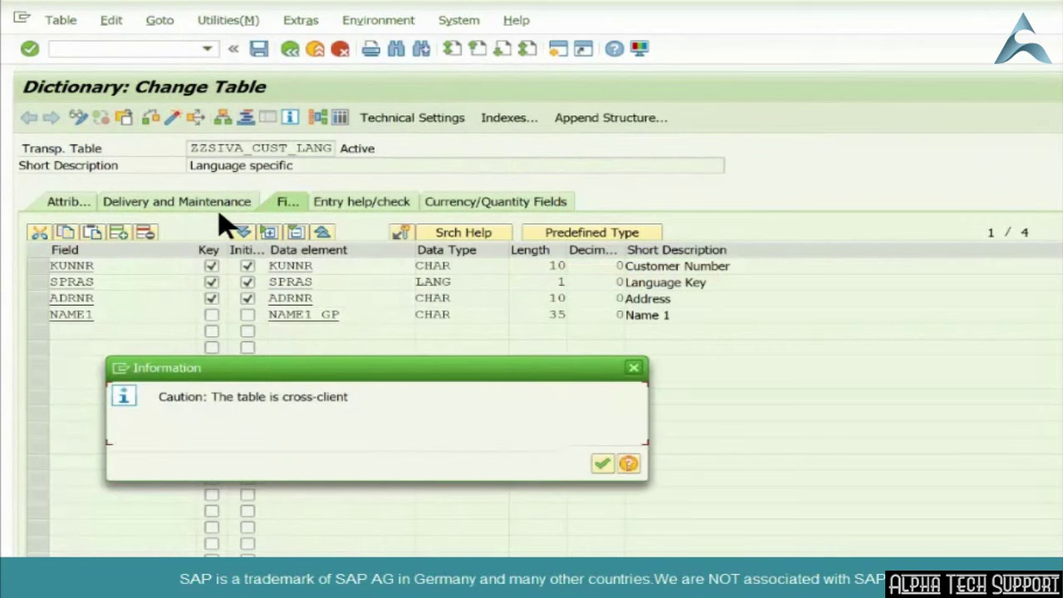
pyautogui.press('Return')
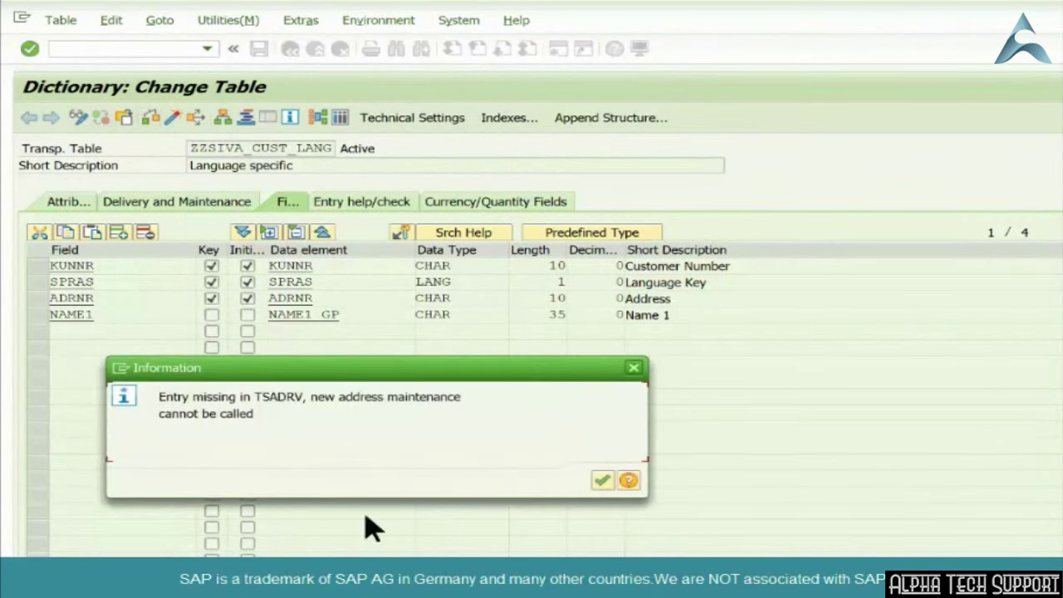
pyautogui.press('Return')
pyautogui.click(101, 117)
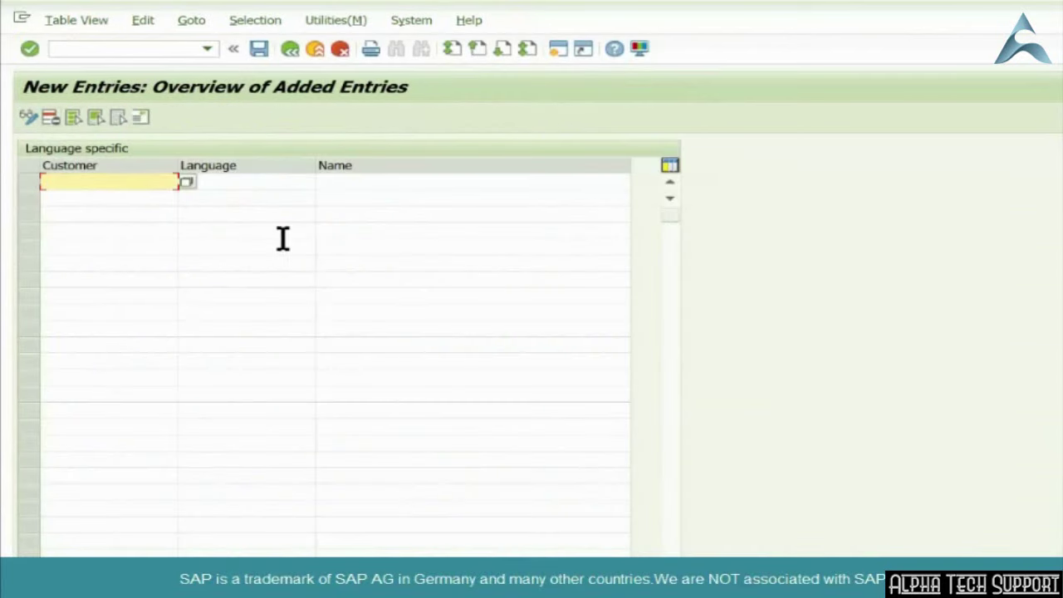
# Add a row for customer 1400, language EN, name 'siva', and open its address details.
pyautogui.press('Tab')
pyautogui.press('Tab')
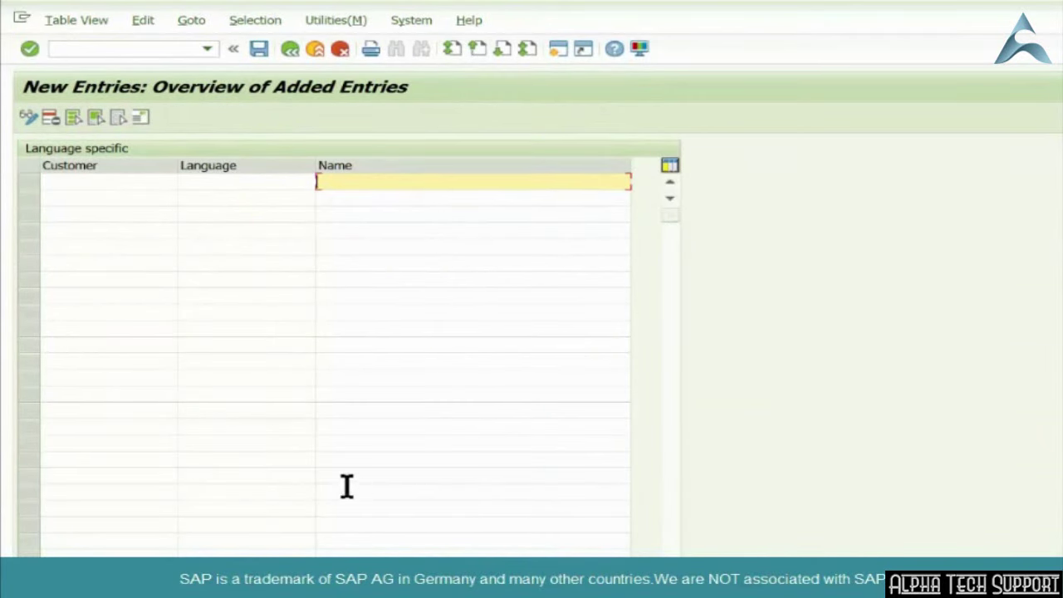
pyautogui.click(143, 118)
pyautogui.click(66, 181)
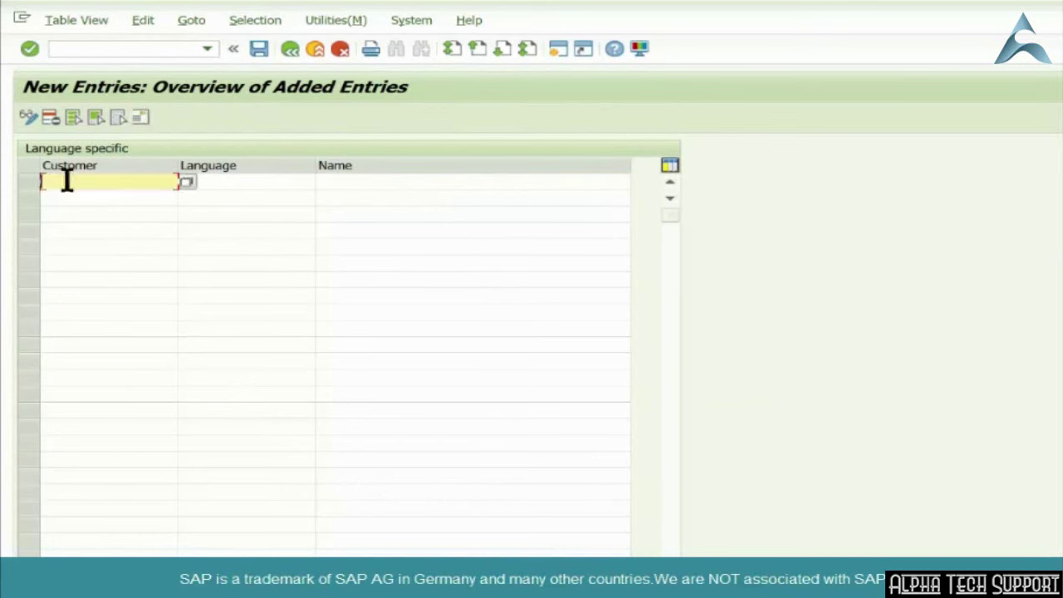
pyautogui.write('1400')
pyautogui.press('Tab')
pyautogui.write('en')
pyautogui.press('Tab')
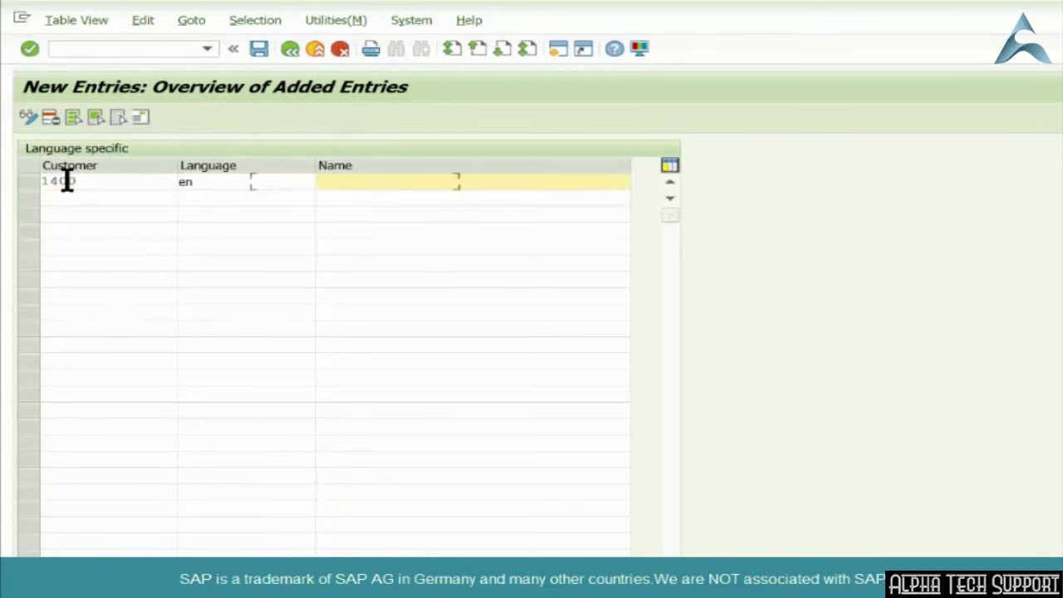
pyautogui.write('siva')
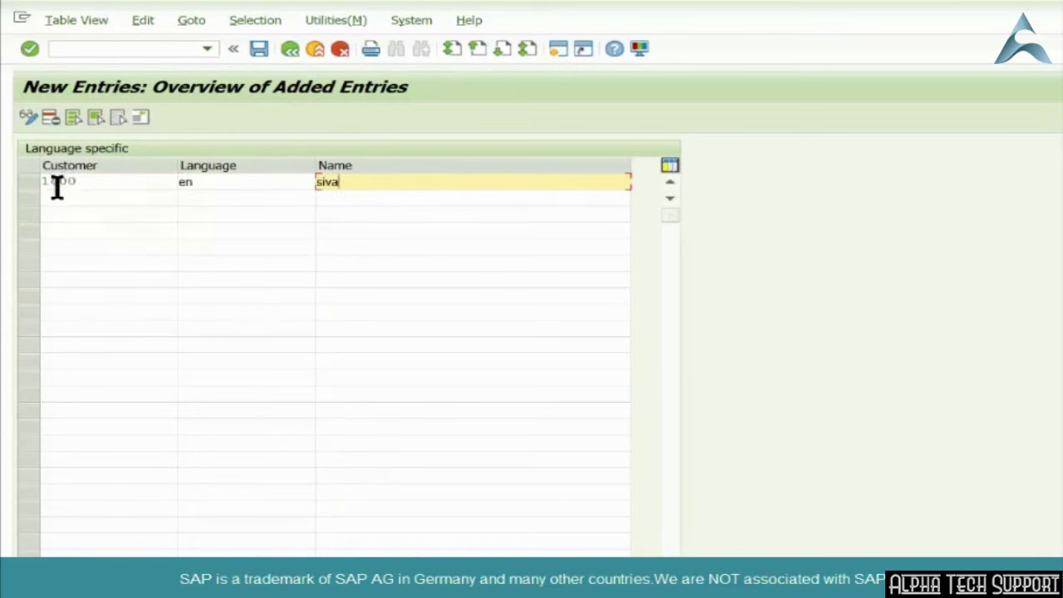
pyautogui.press('Return')
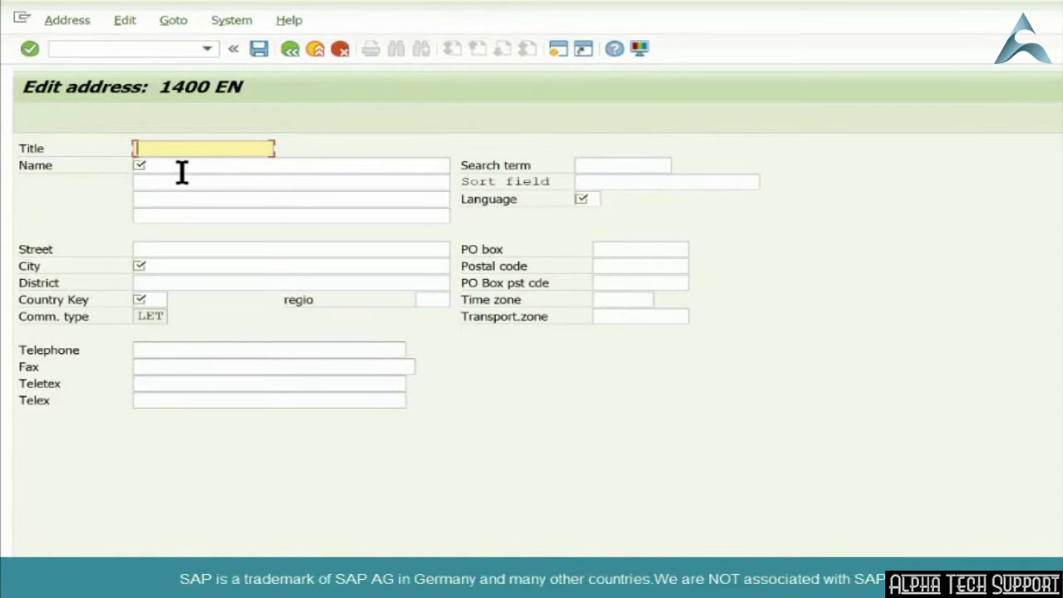
pyautogui.click(182, 170)
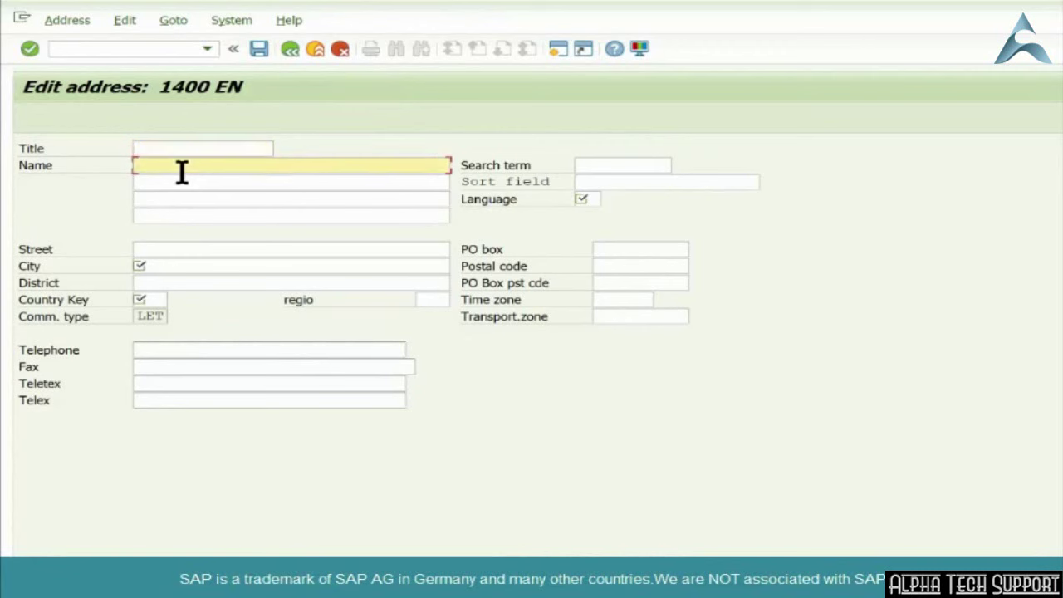
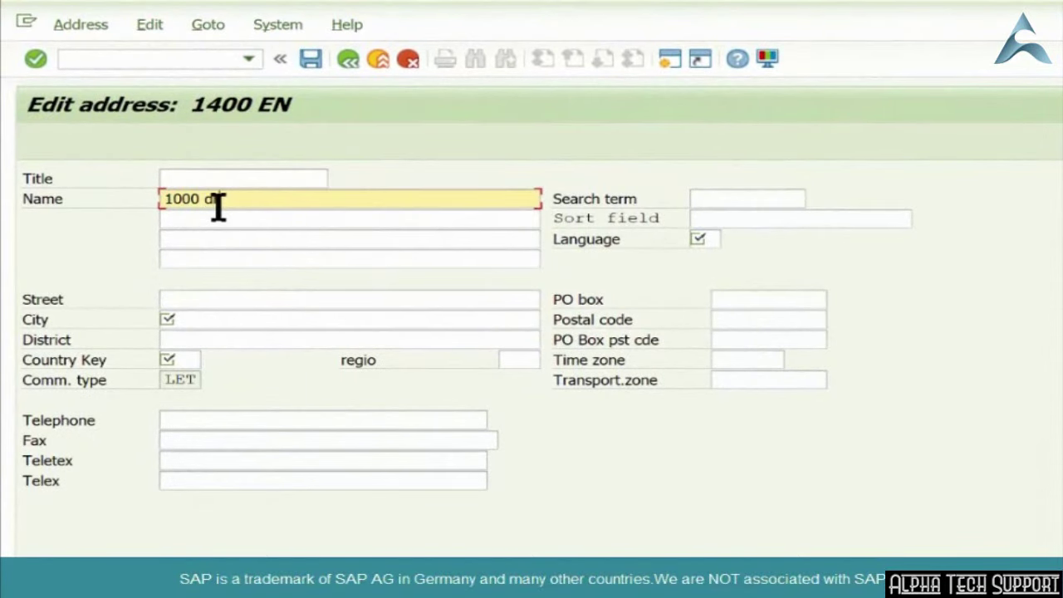
pyautogui.click(194, 317)
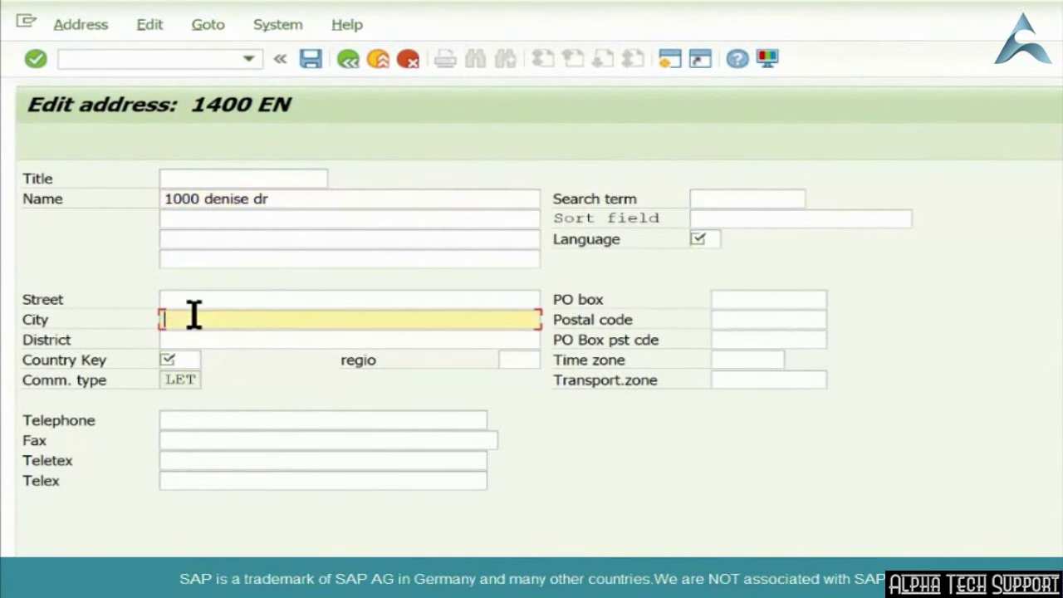
pyautogui.write('chicago')
pyautogui.click(185, 357)
pyautogui.write('us')
pyautogui.press('Return')
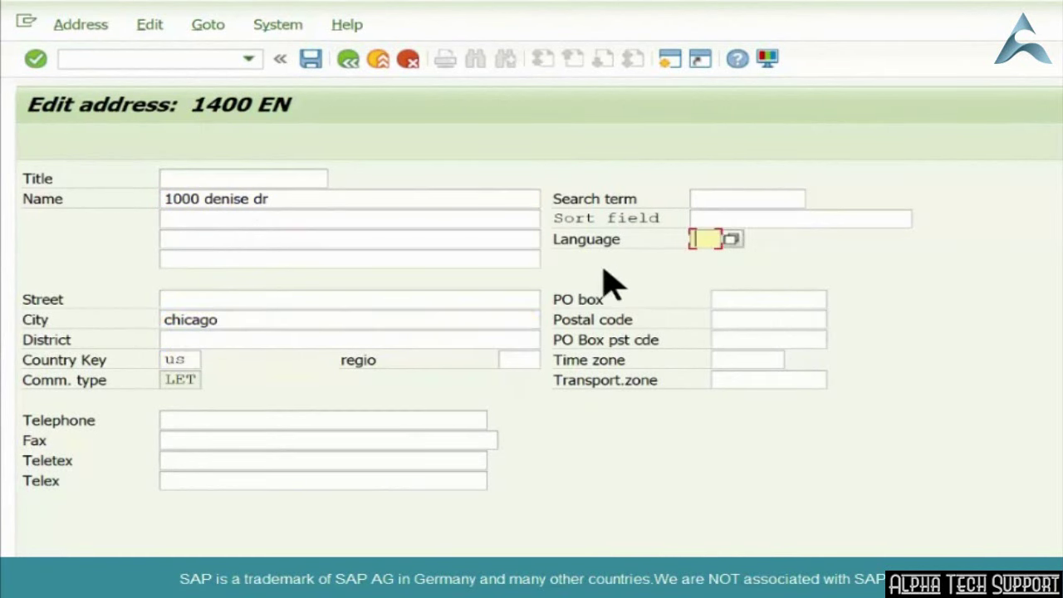
pyautogui.write('en')
pyautogui.press('Return')
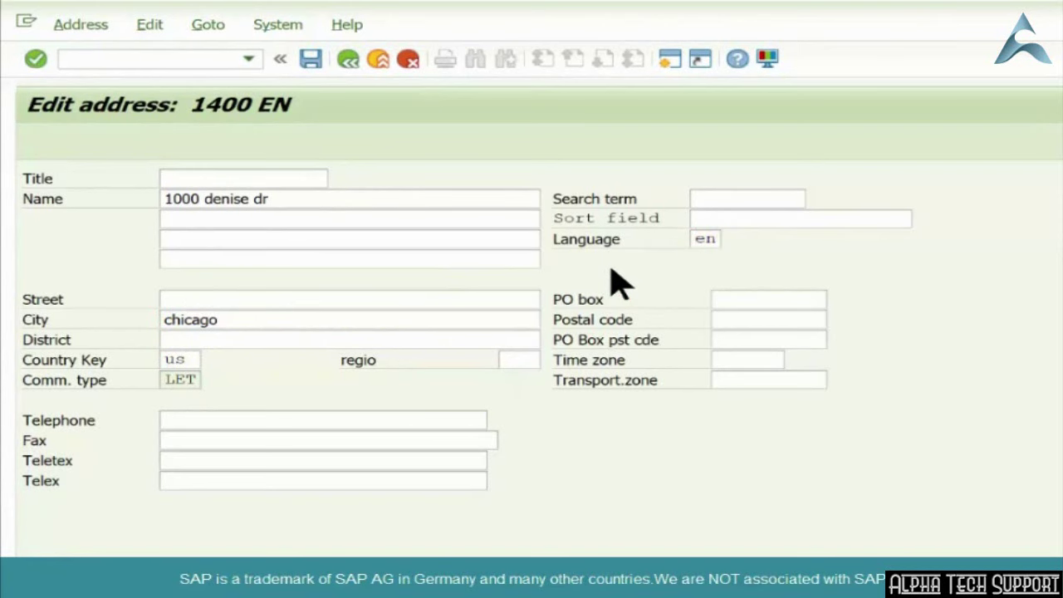
pyautogui.click(350, 60)
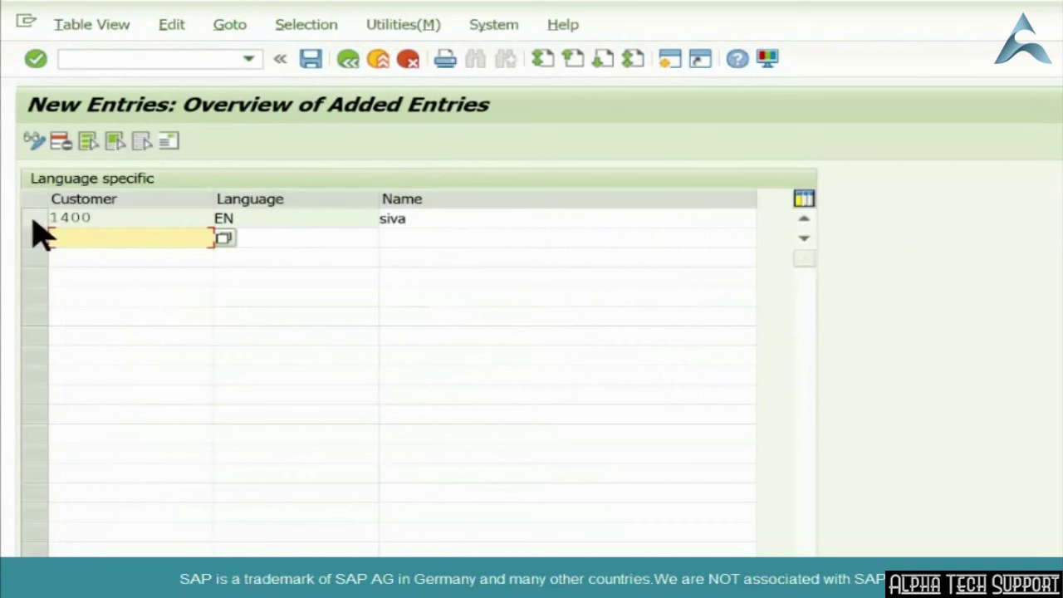
# Add a row for customer 1400, language FR, name 'siva in french', and open its address.
pyautogui.write('1')
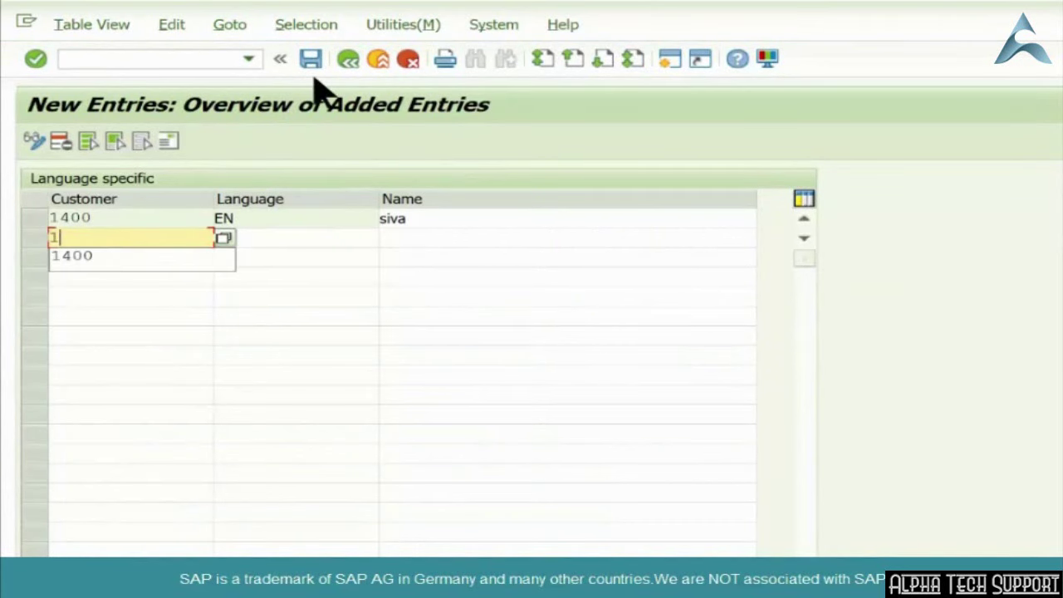
pyautogui.write('400')
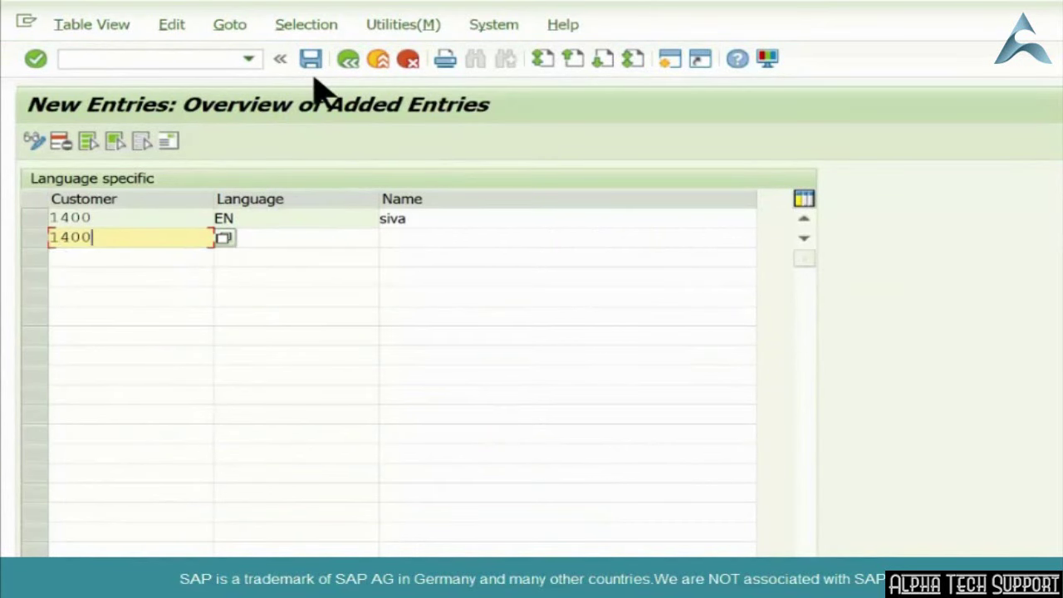
pyautogui.press('Tab')
pyautogui.write('fr')
pyautogui.press('Tab')
pyautogui.write('s')
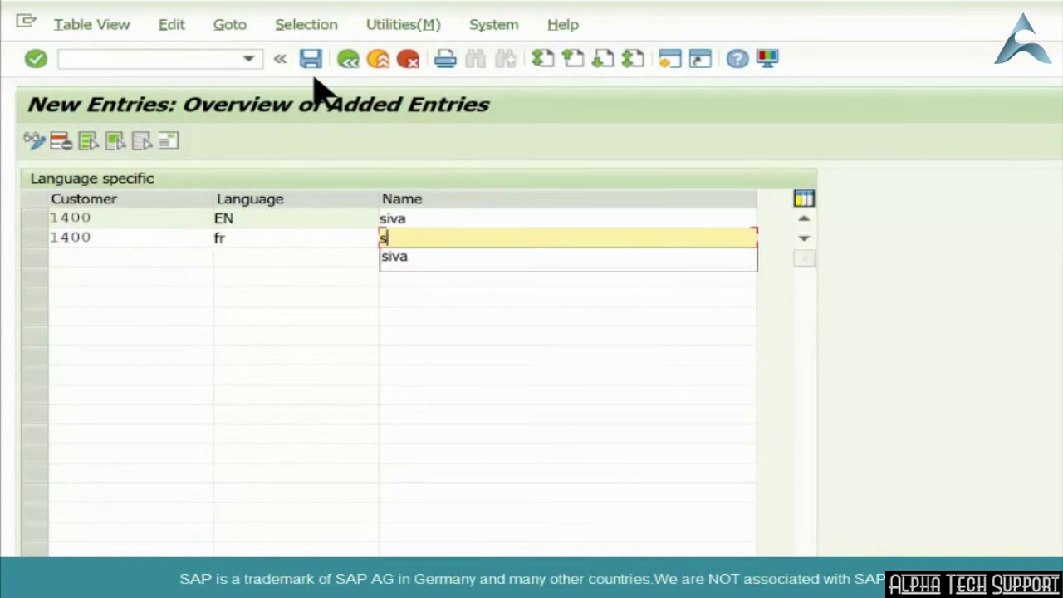
pyautogui.write('iva in fren')
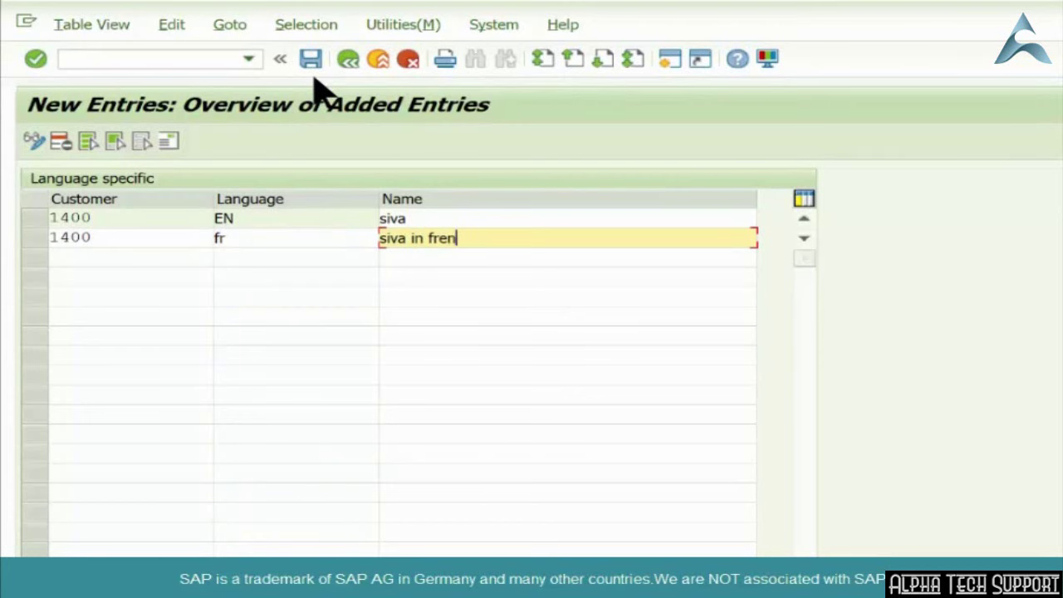
pyautogui.write('ch')
pyautogui.press('Return')
# Set the address city to '1000 eiffel tower dr' with country FR and language FR, then save.
pyautogui.click(194, 197)
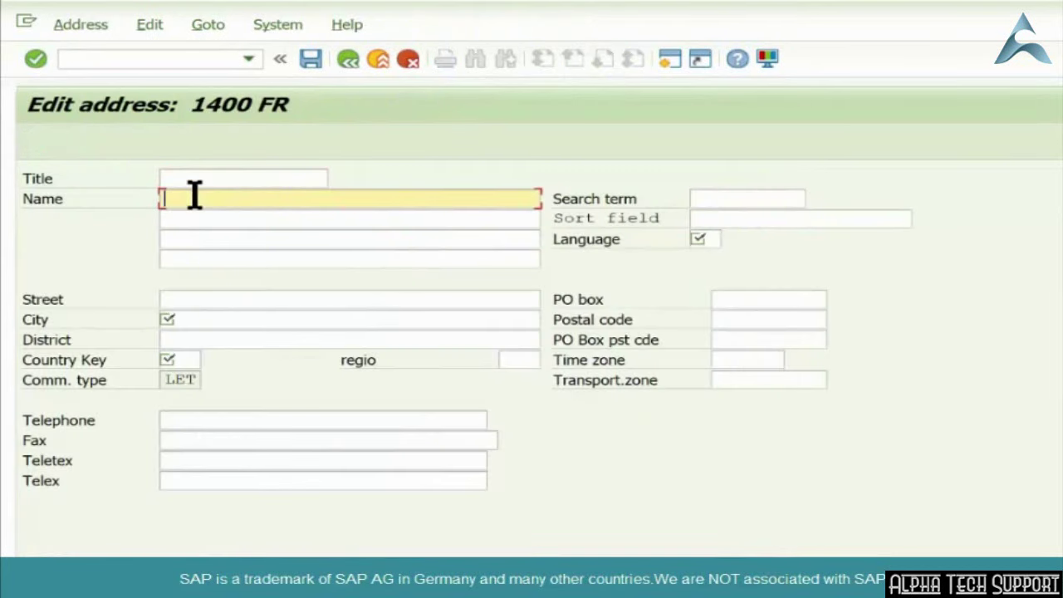
pyautogui.write('siva in french')
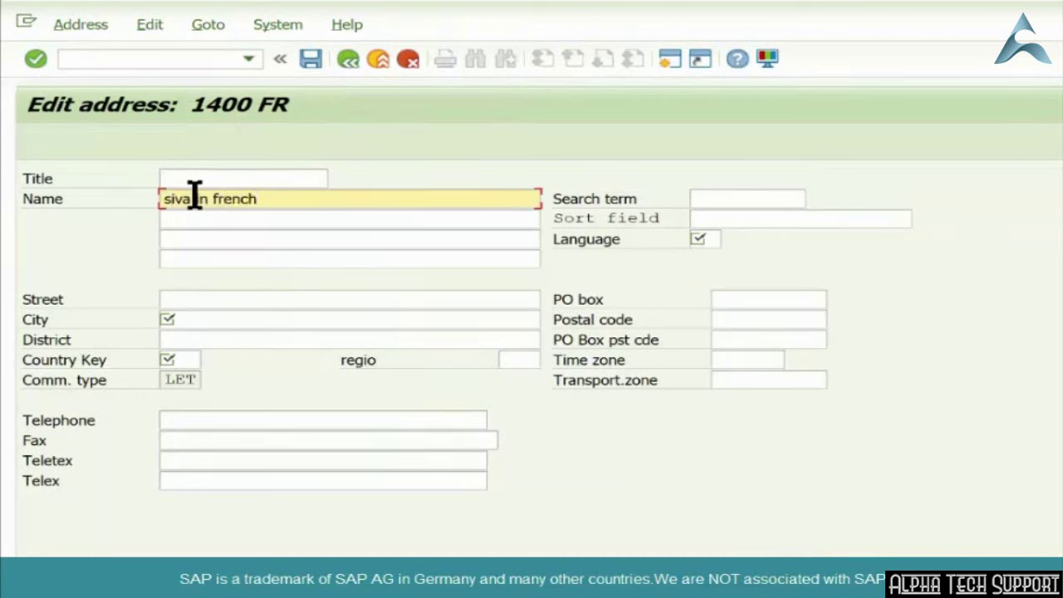
pyautogui.click(212, 319)
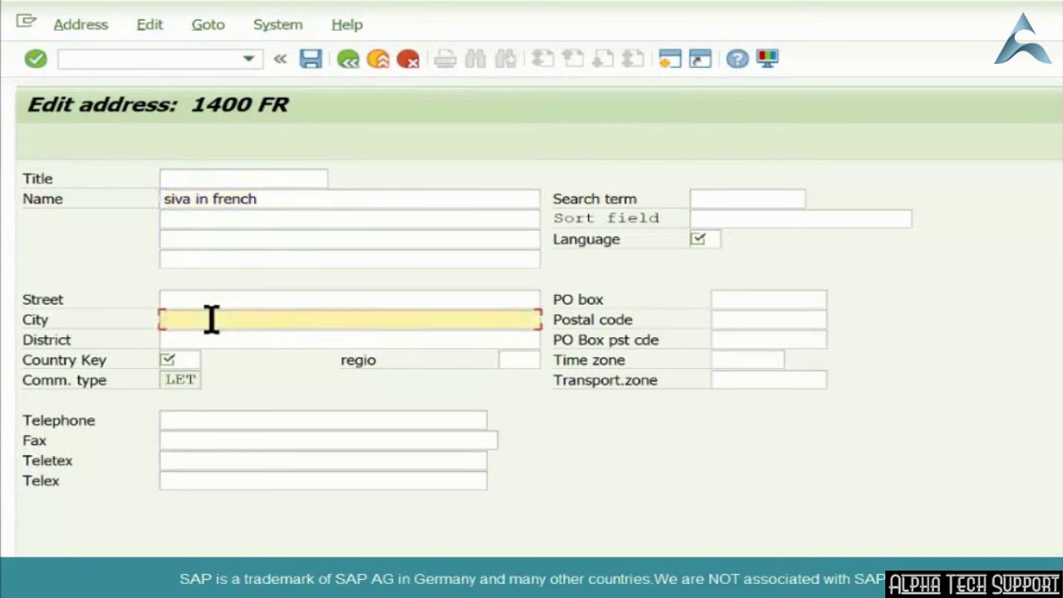
pyautogui.write('1000 eiffel t')
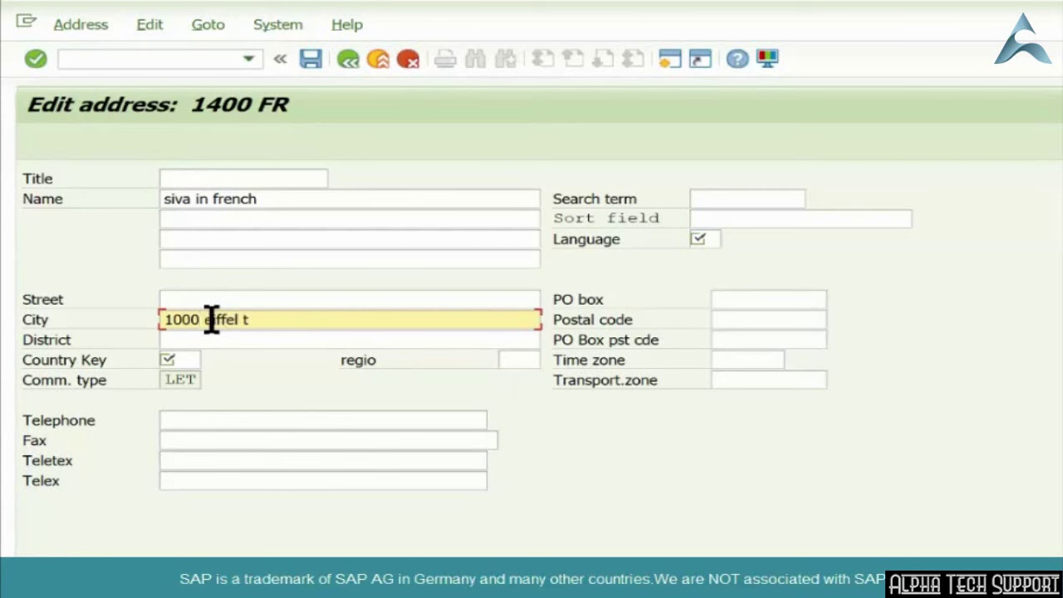
pyautogui.write('ower dr')
pyautogui.click(184, 360)
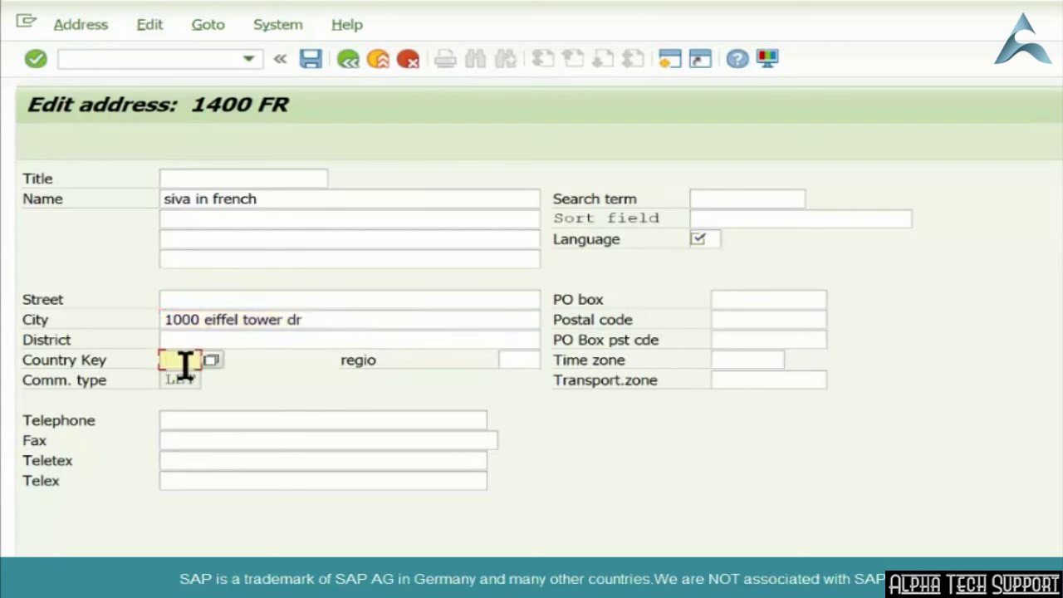
pyautogui.write('fr')
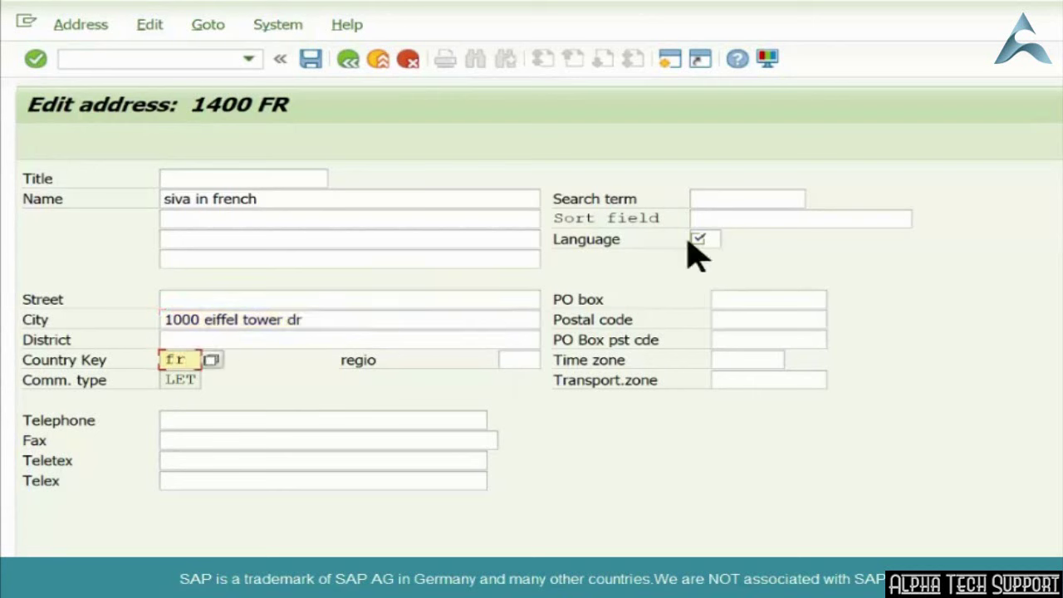
pyautogui.click(695, 240)
pyautogui.write('fr')
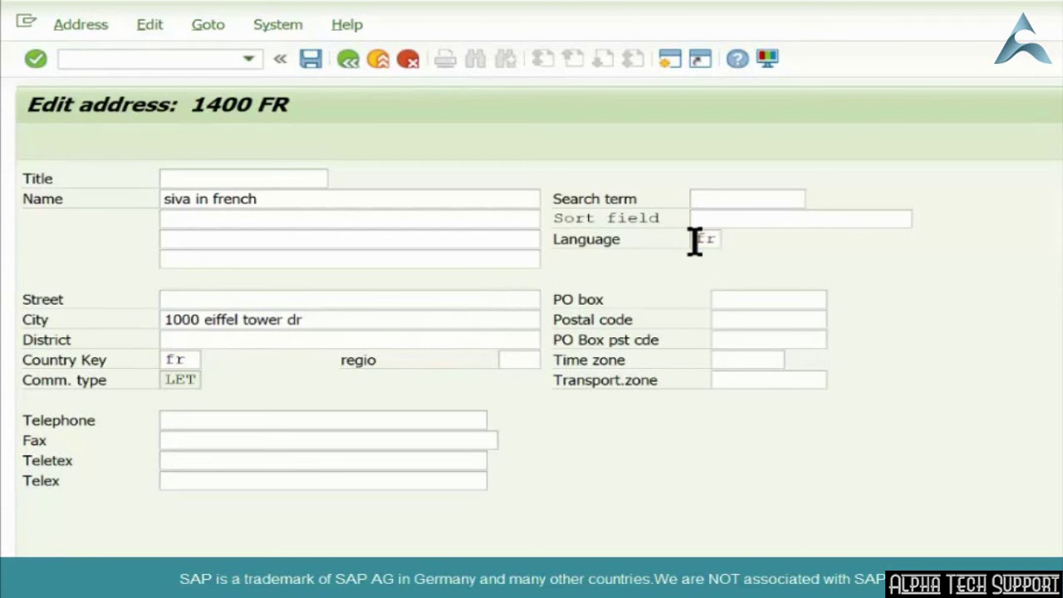
pyautogui.press('Return')
pyautogui.click(347, 60)
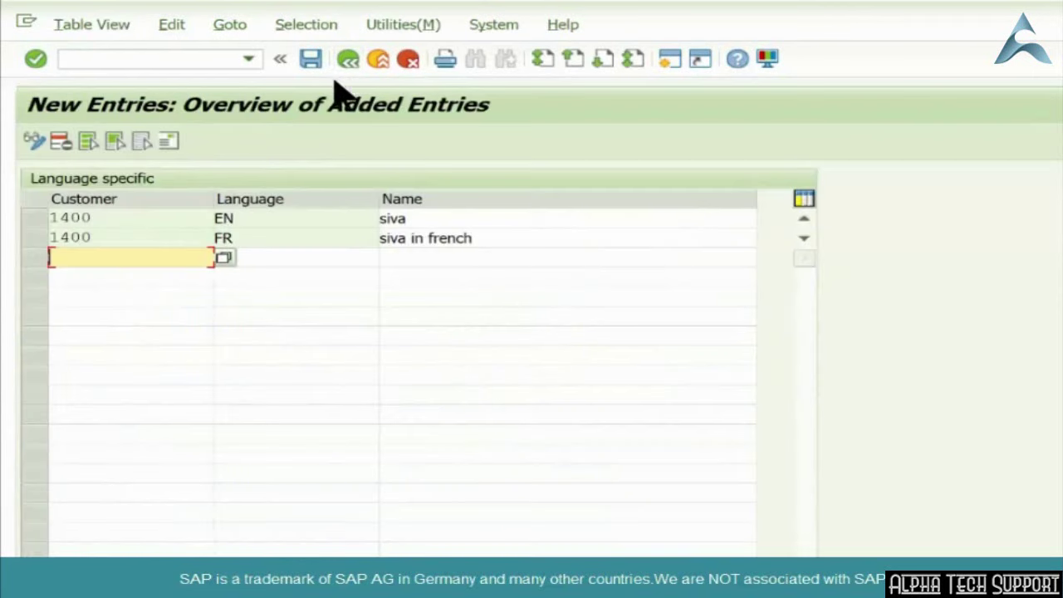
pyautogui.click(311, 59)
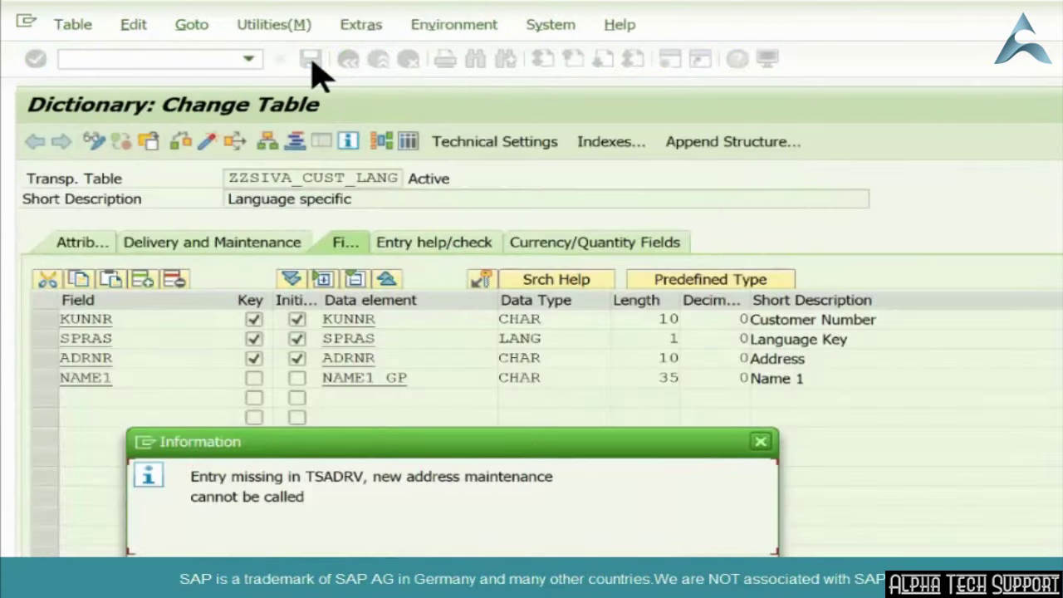
# Dismiss the missing-entry message and go back to the ABAP Dictionary start screen.
pyautogui.press('Return')
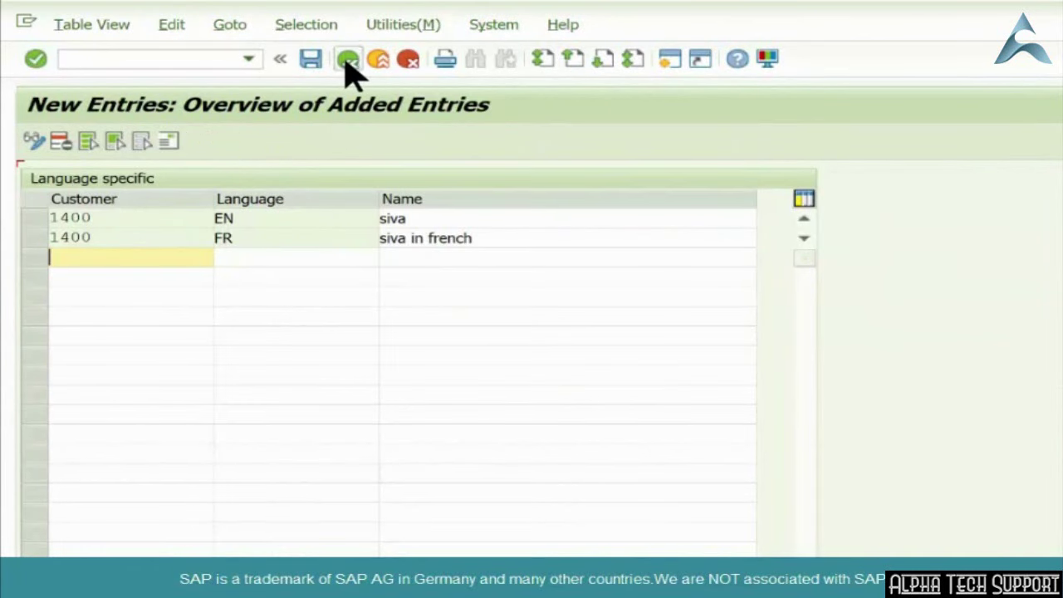
pyautogui.click(347, 60)
pyautogui.click(347, 60)
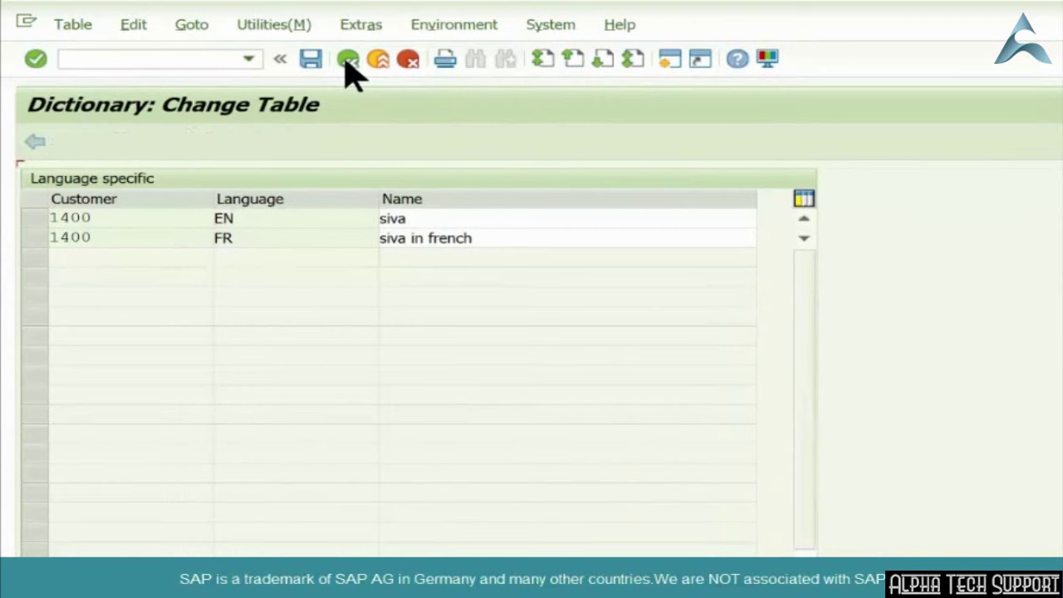
pyautogui.click(348, 60)
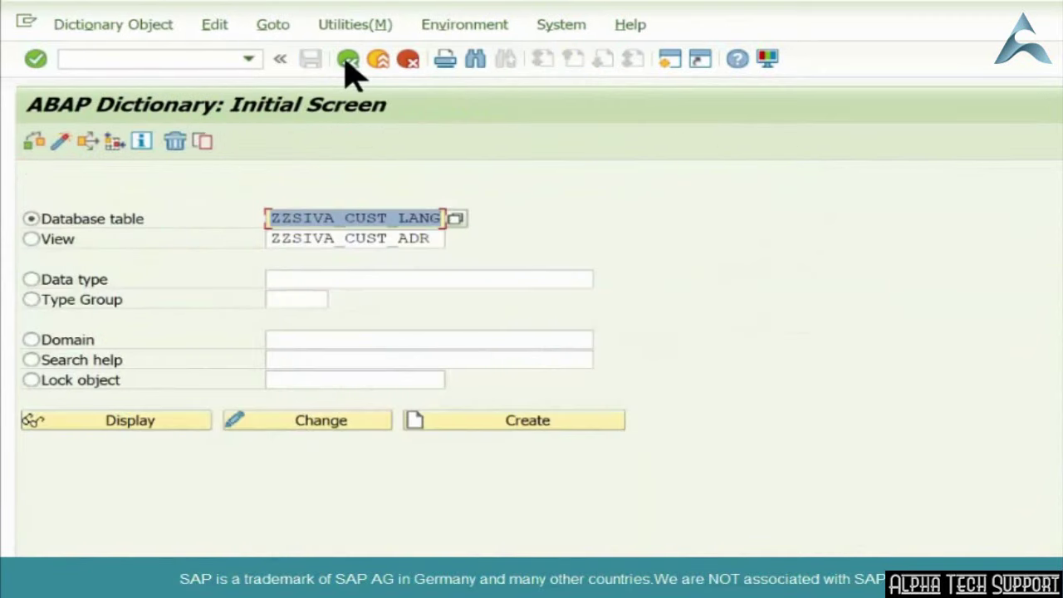
# Open table ZZSIVA_CUST_ADR's contents for maintenance, then return to the SAP Easy Access menu.
pyautogui.press('BackSpace')
pyautogui.press('BackSpace')
pyautogui.press('BackSpace')
pyautogui.press('BackSpace')
pyautogui.press('BackSpace')
pyautogui.press('BackSpace')
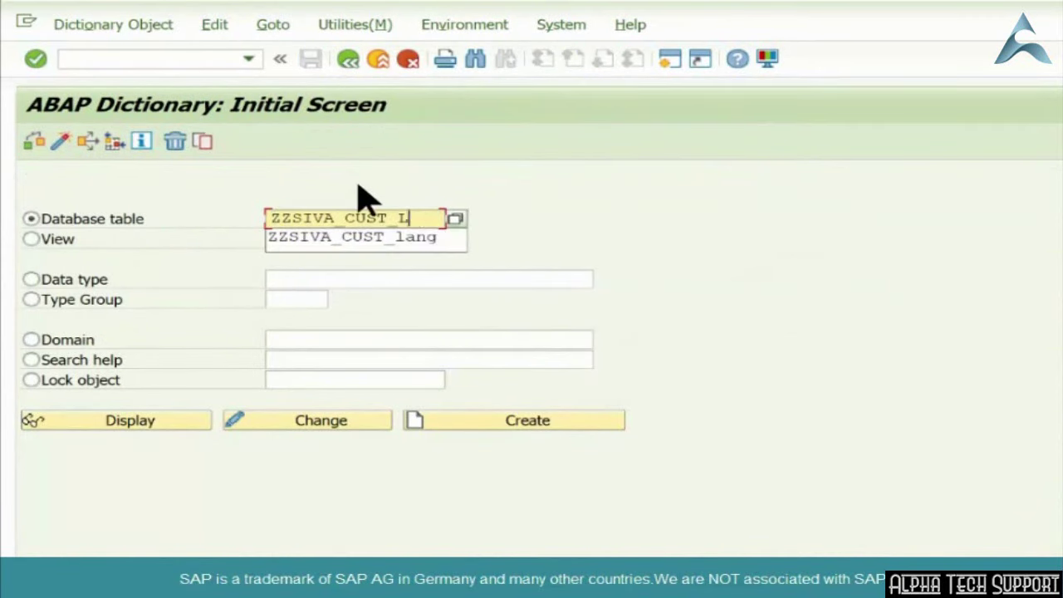
pyautogui.press('Down')
pyautogui.press('Down')
pyautogui.press('Down')
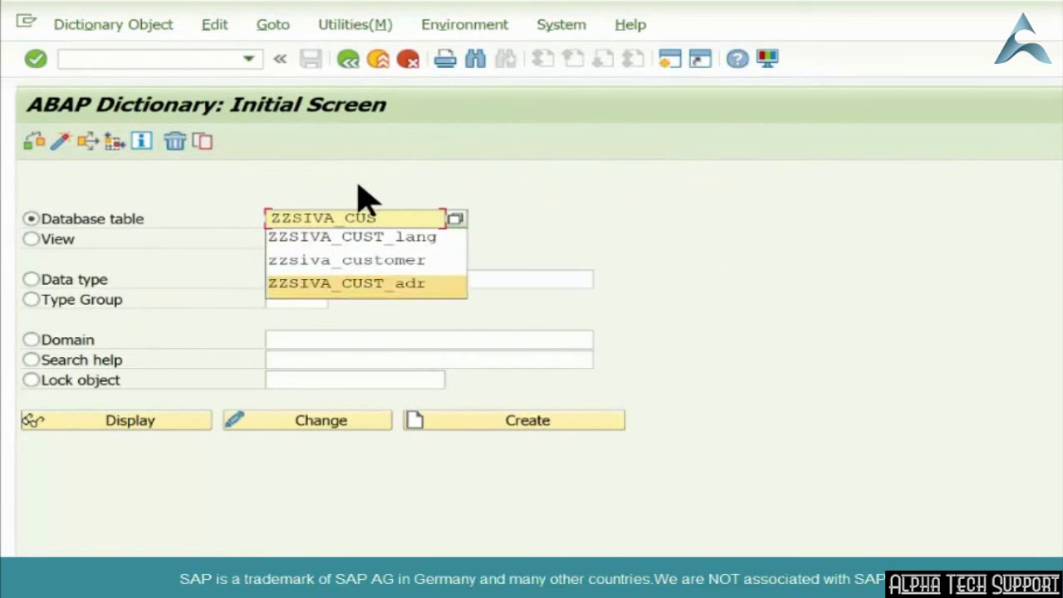
pyautogui.press('Return')
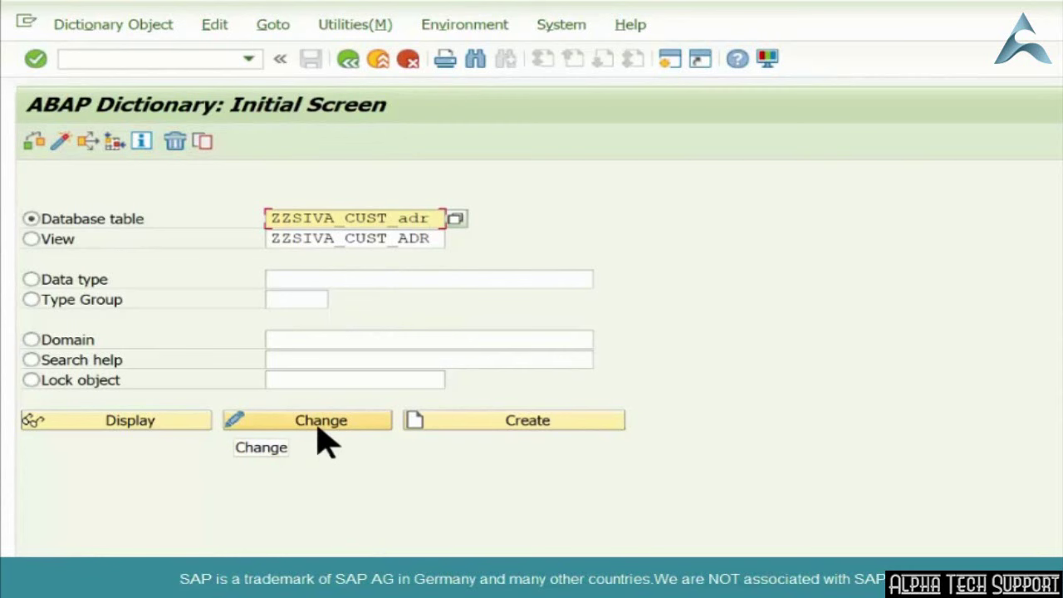
pyautogui.click(320, 432)
pyautogui.click(301, 25)
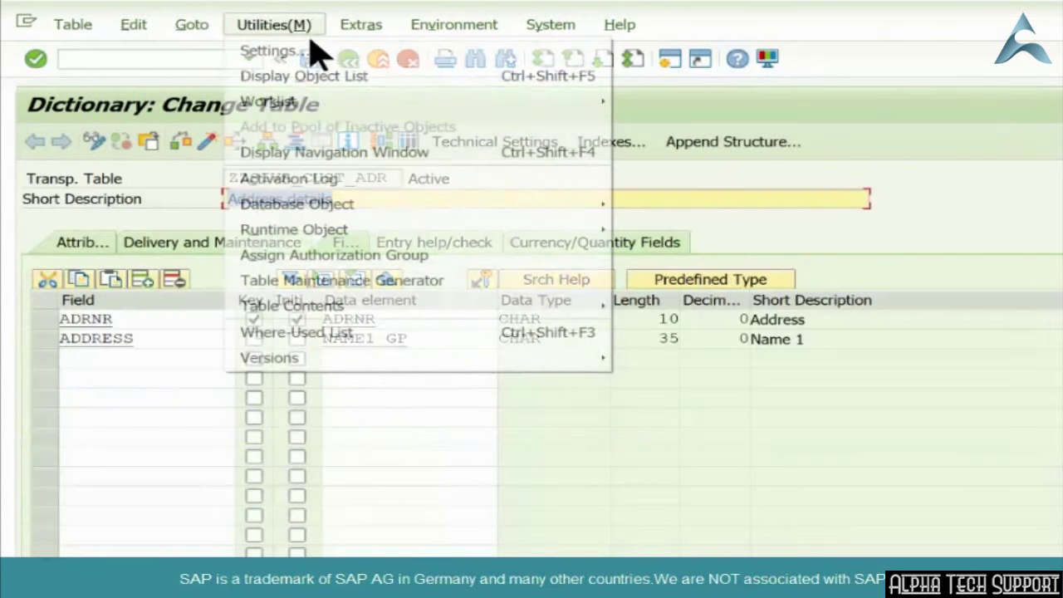
pyautogui.click(390, 280)
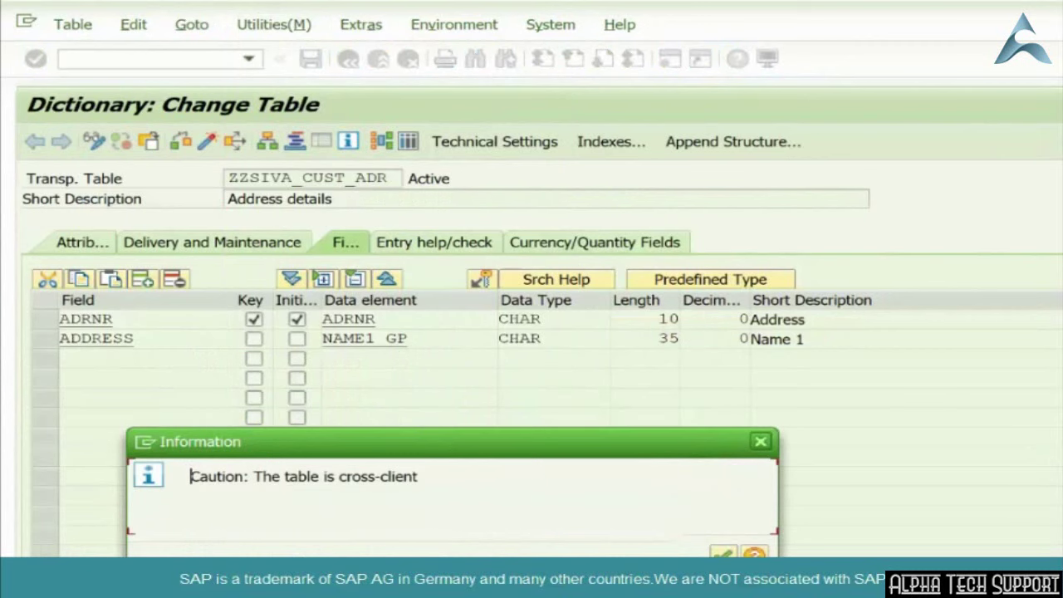
pyautogui.press('Return')
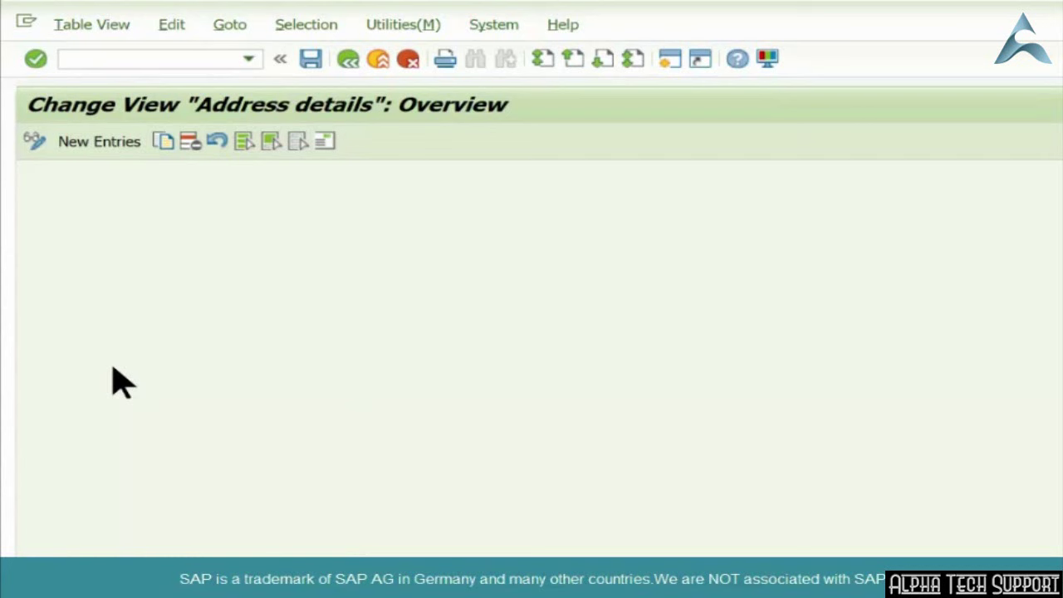
pyautogui.click(355, 60)
pyautogui.click(356, 60)
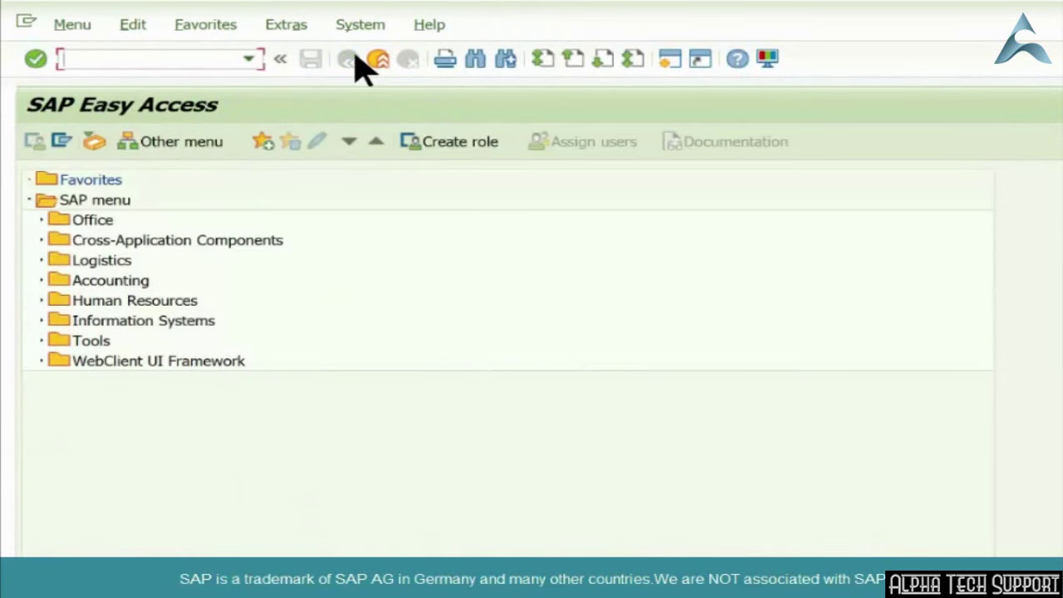
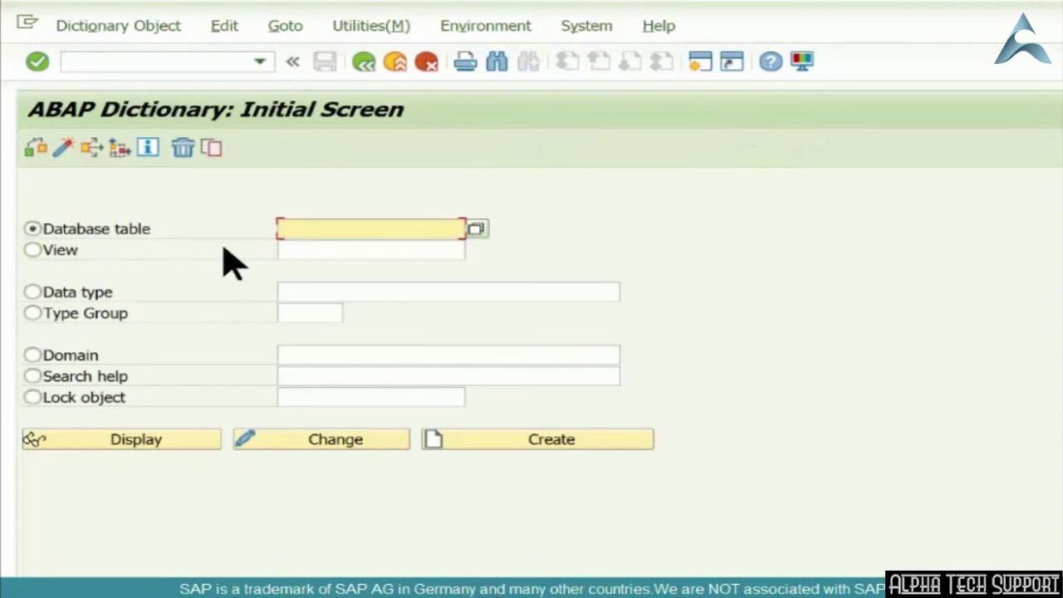
# Open table zzsiva_customer for change in SE11 and select its KDGRP field.
pyautogui.press('BackSpace')
pyautogui.press('Down')
pyautogui.press('Return')
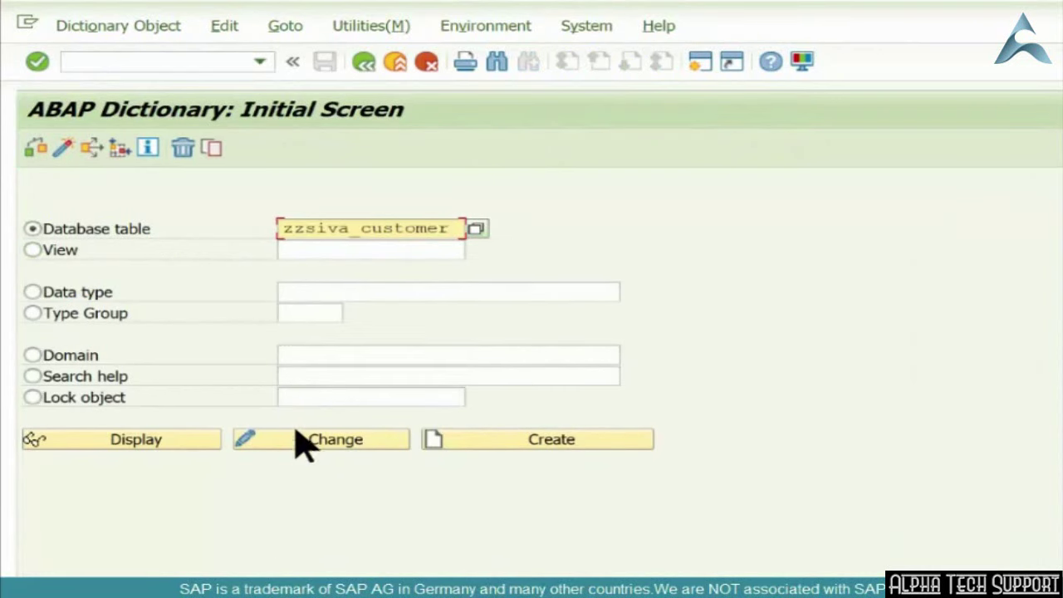
pyautogui.click(299, 442)
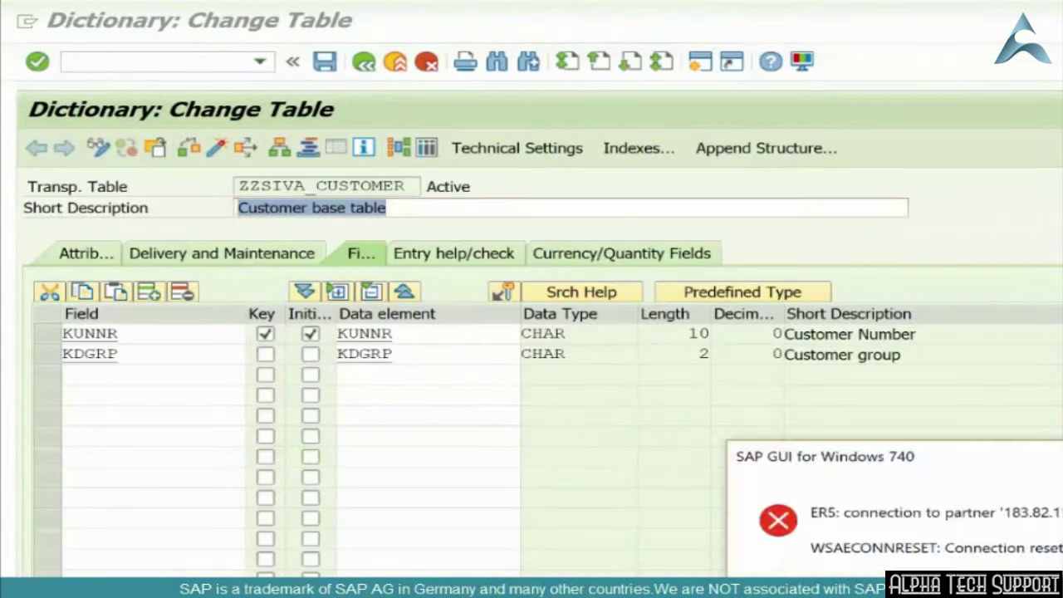
pyautogui.click(43, 359)
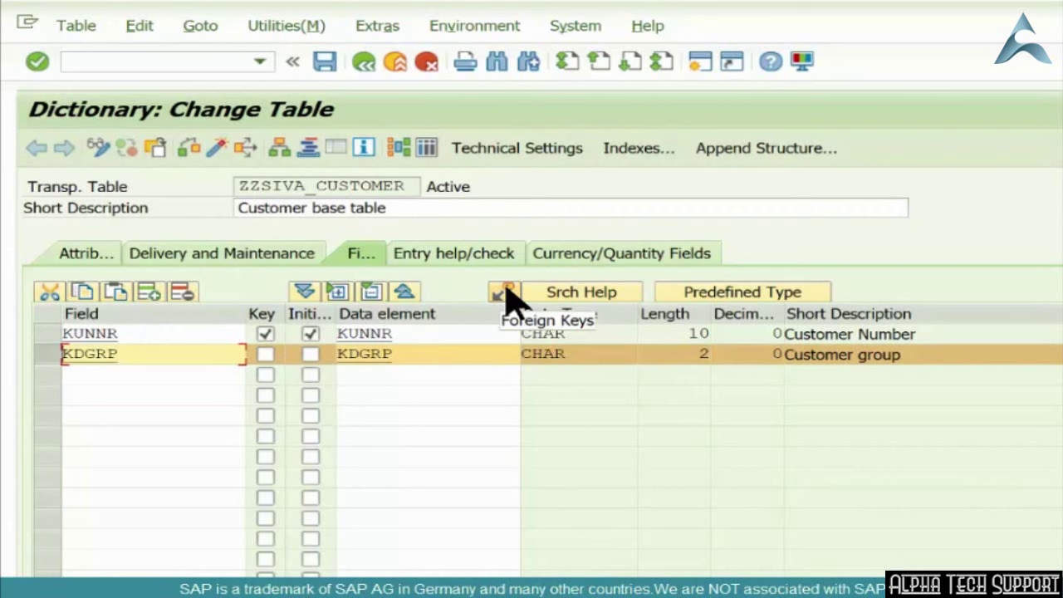
# Define a foreign key on KDGRP with check table T151, accepting the proposed field mapping.
pyautogui.click(506, 292)
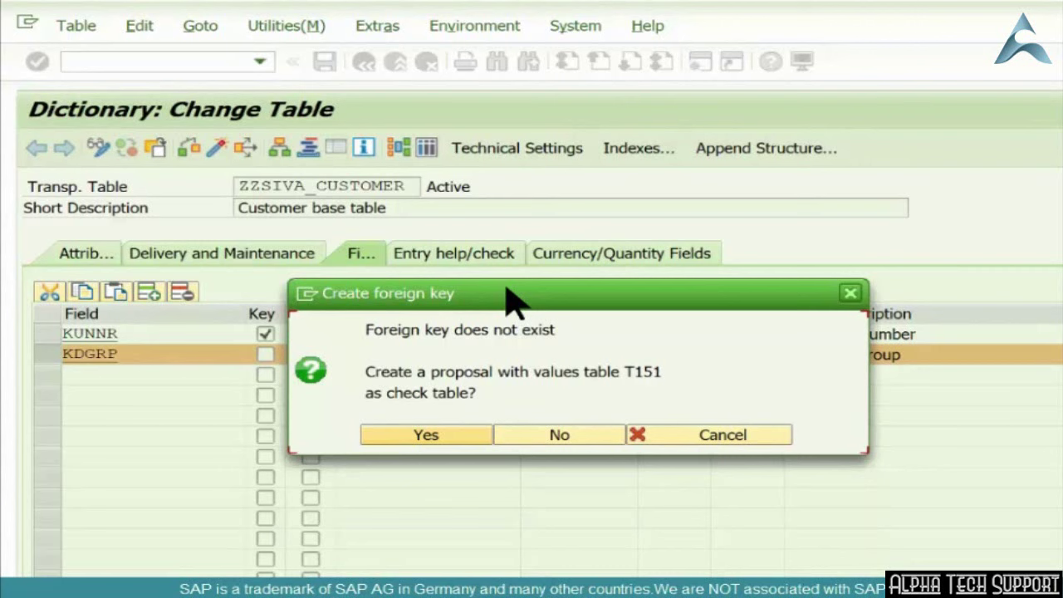
pyautogui.click(441, 440)
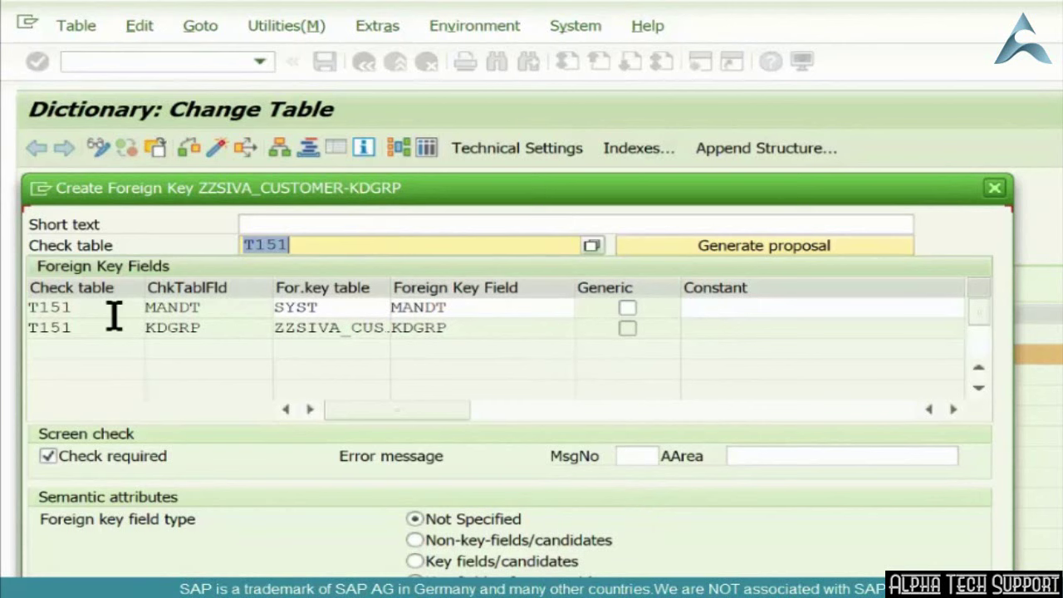
pyautogui.doubleClick(83, 327)
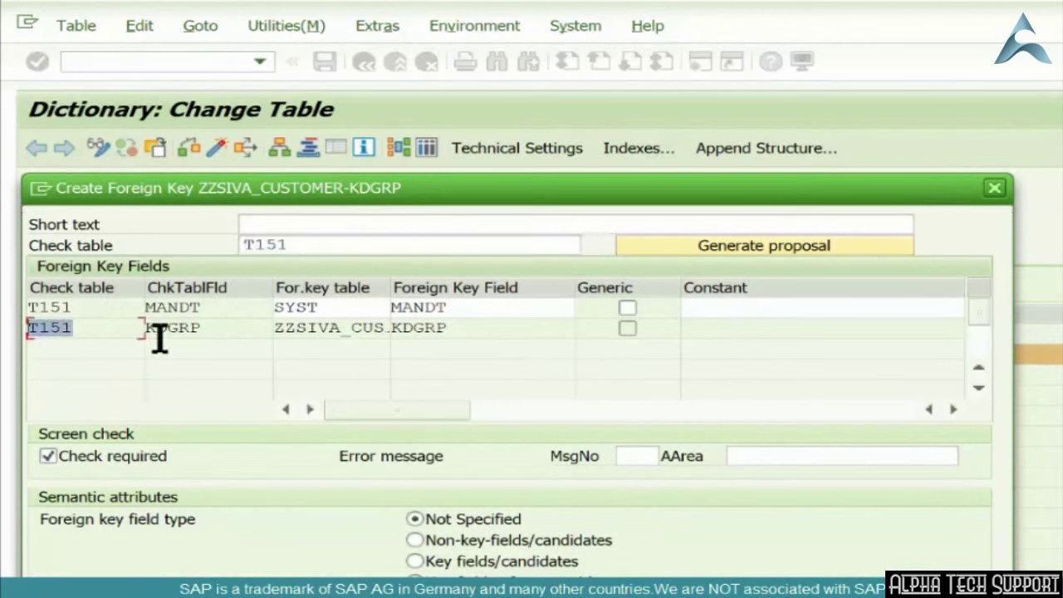
pyautogui.press('Tab')
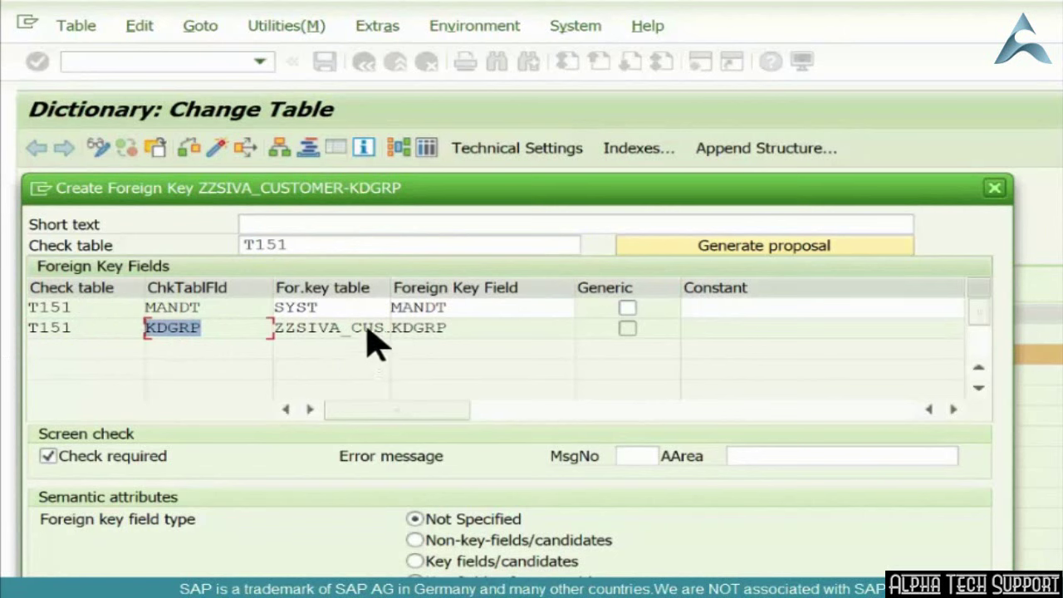
pyautogui.doubleClick(482, 331)
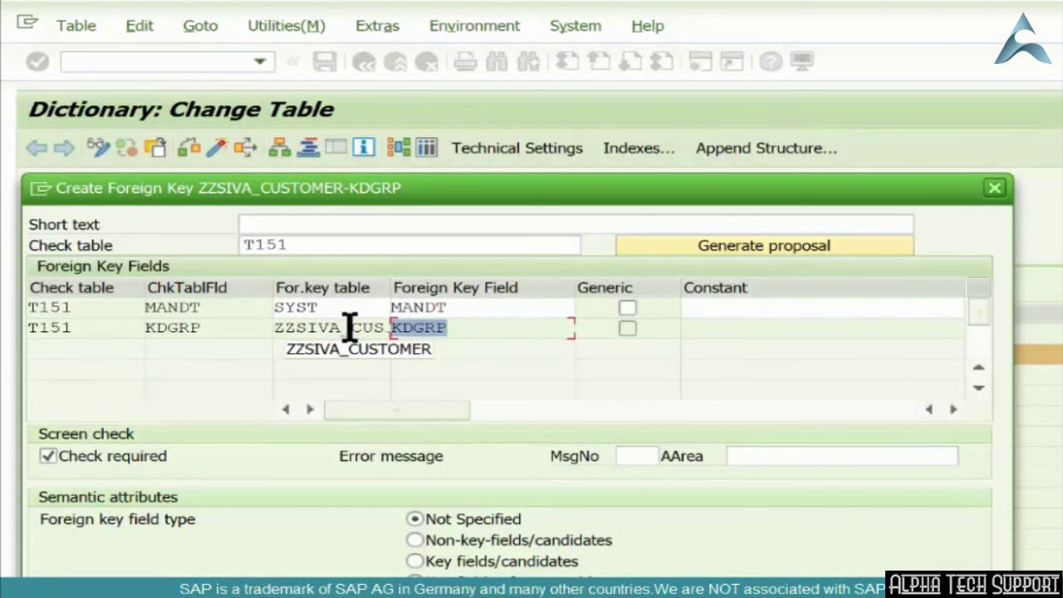
pyautogui.press('Return')
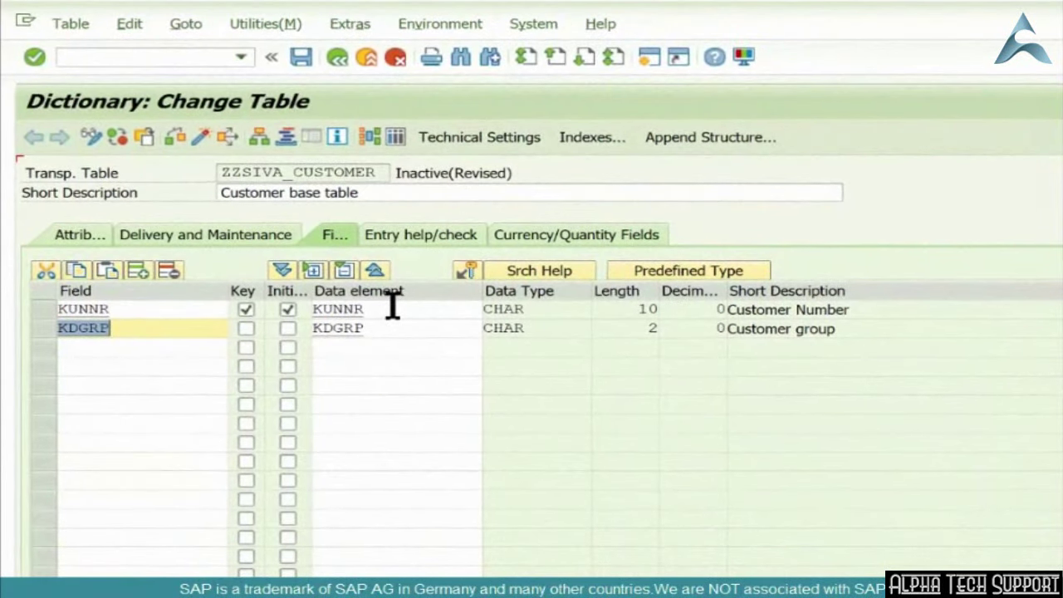
# Save and activate ZZSIVA_CUSTOMER, reviewing the activation log's warnings.
pyautogui.click(295, 55)
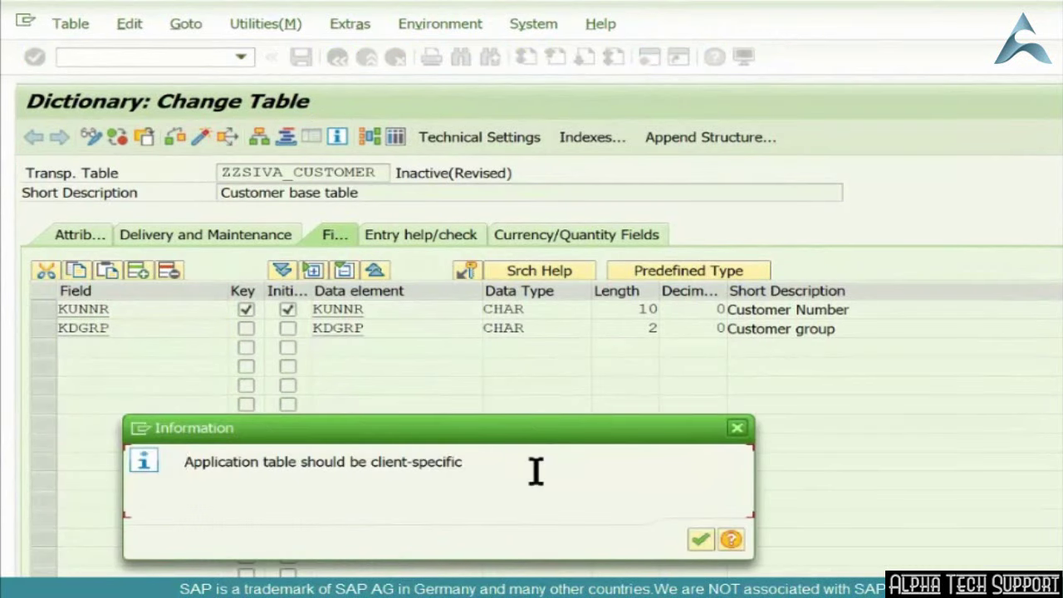
pyautogui.press('Return')
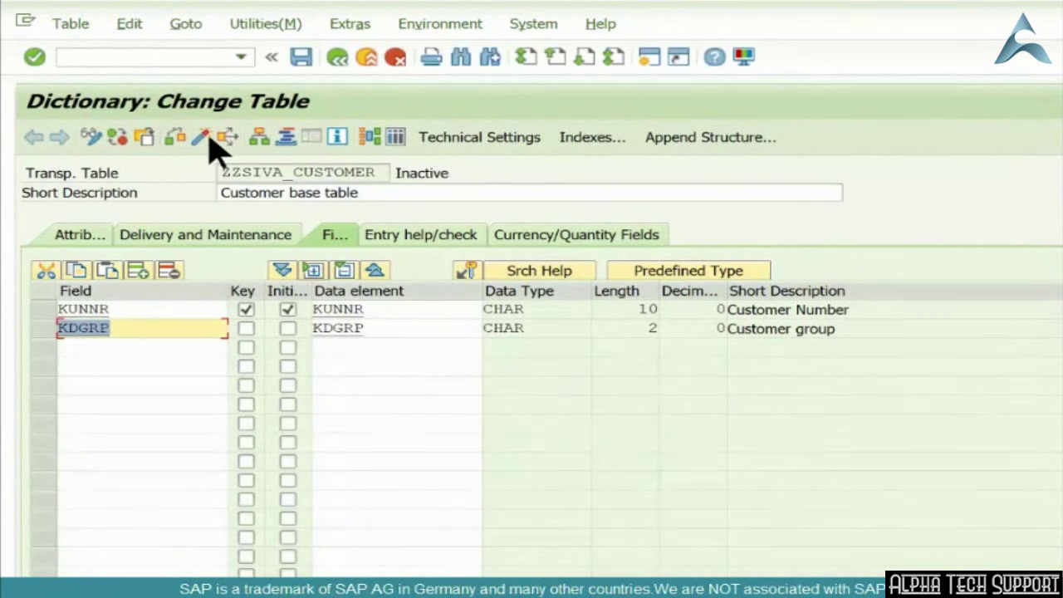
pyautogui.click(208, 138)
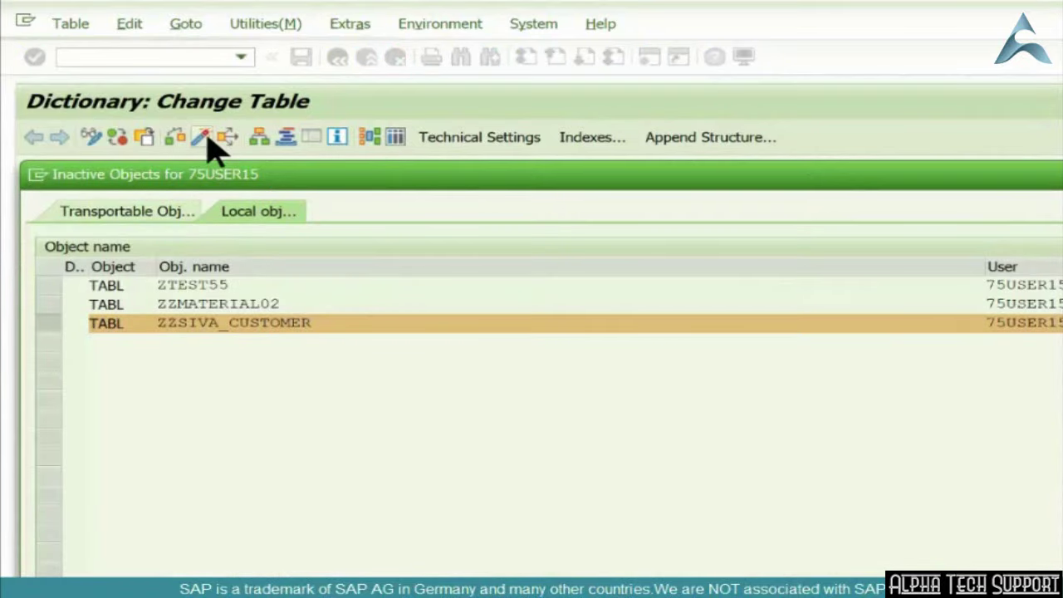
pyautogui.press('Return')
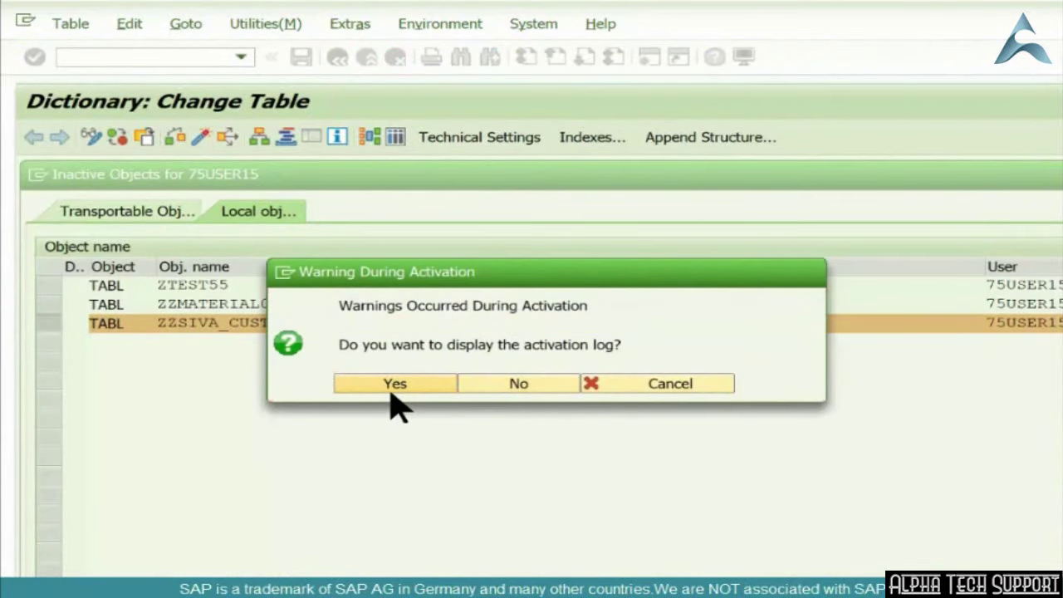
pyautogui.click(392, 385)
pyautogui.click(337, 56)
pyautogui.click(268, 24)
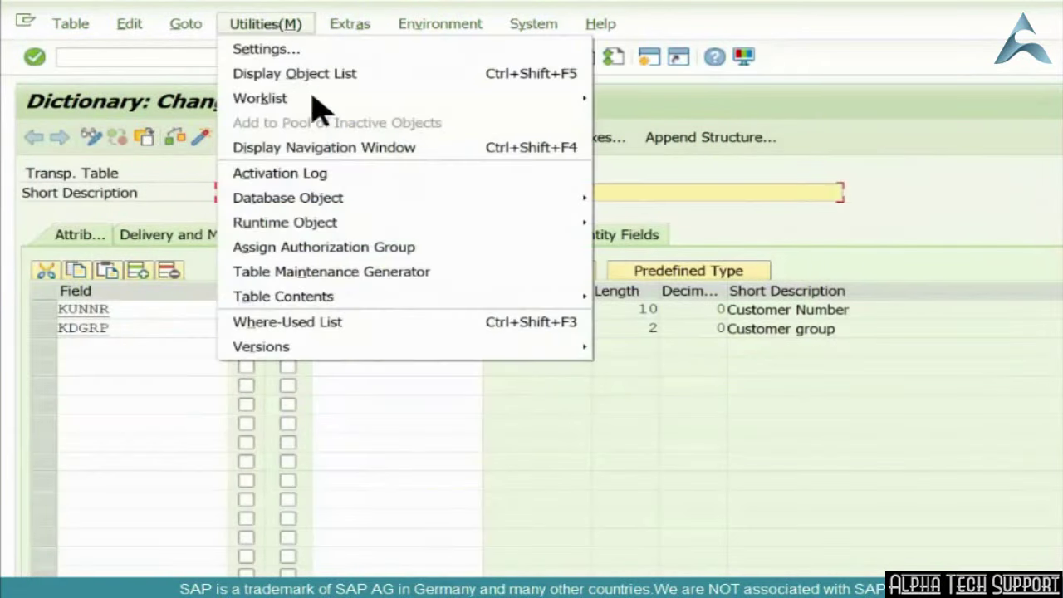
# Delete the previously generated maintenance objects in the Table Maintenance Generator.
pyautogui.click(419, 277)
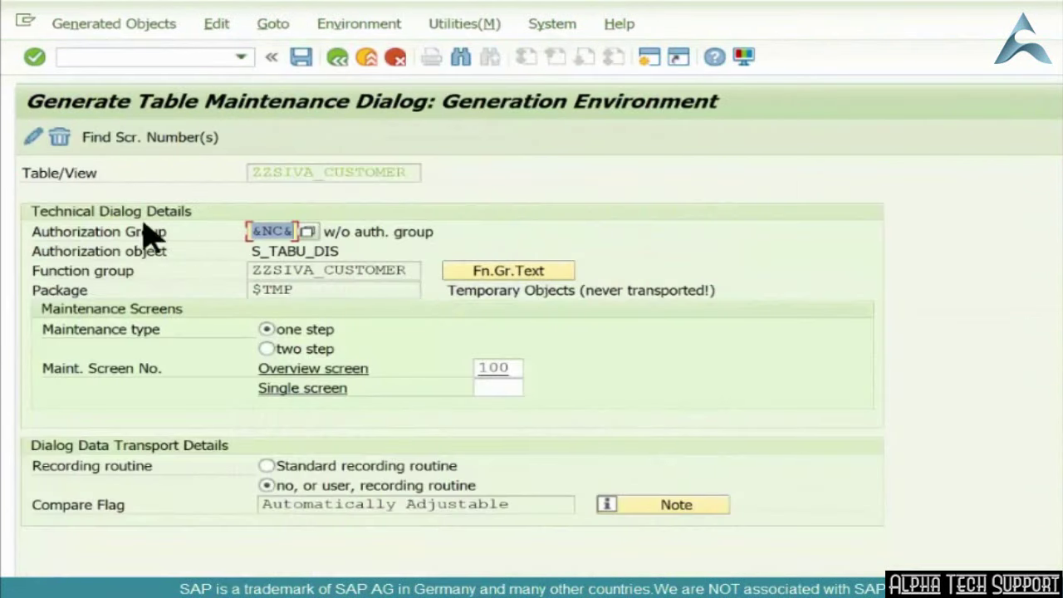
pyautogui.click(58, 138)
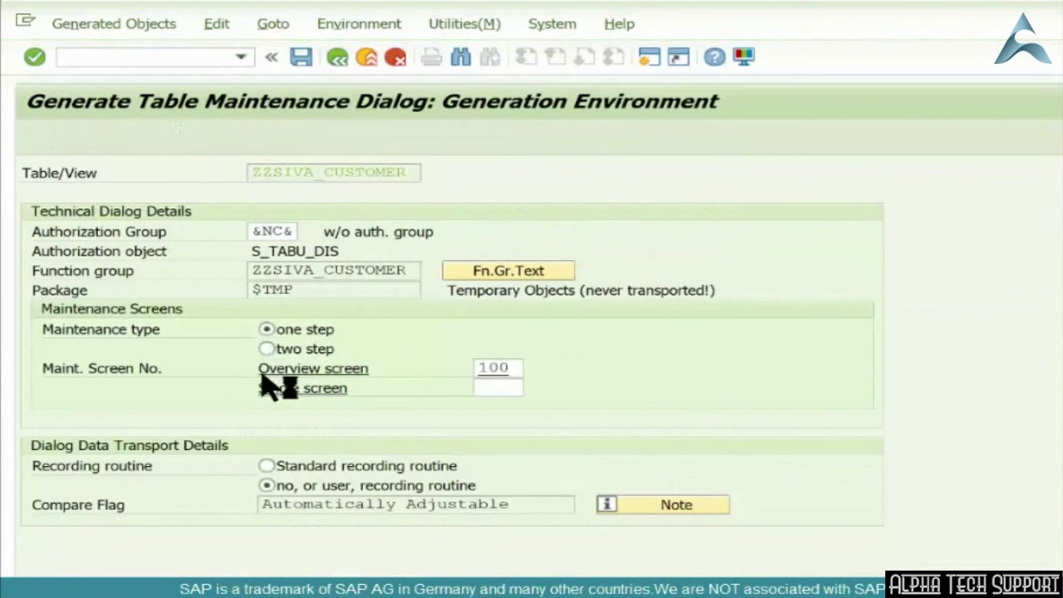
pyautogui.click(467, 366)
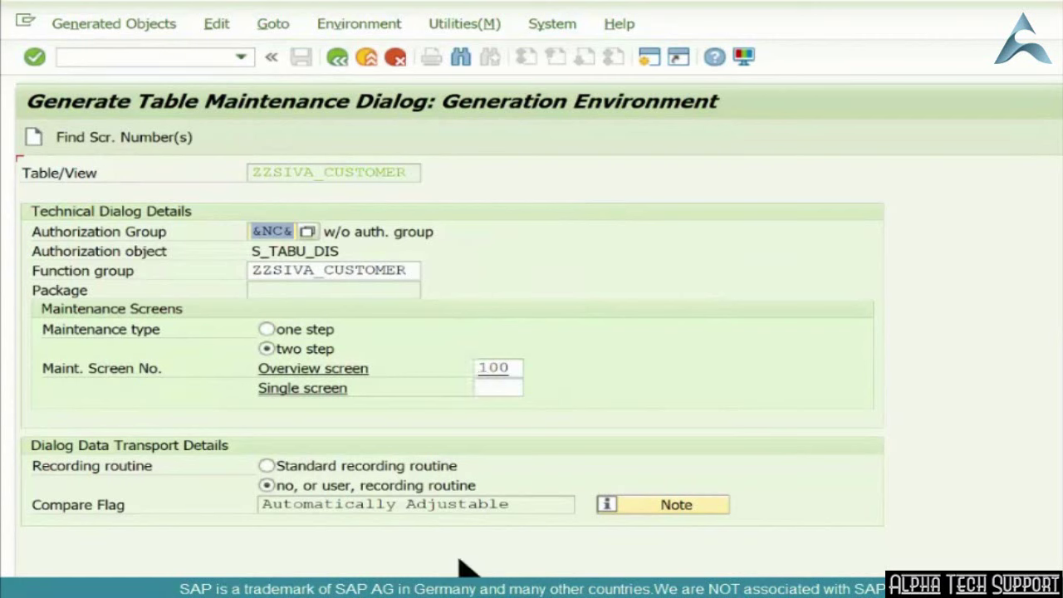
# Generate a one-step maintenance dialog with overview screen 100, stored as a local object.
pyautogui.click(289, 332)
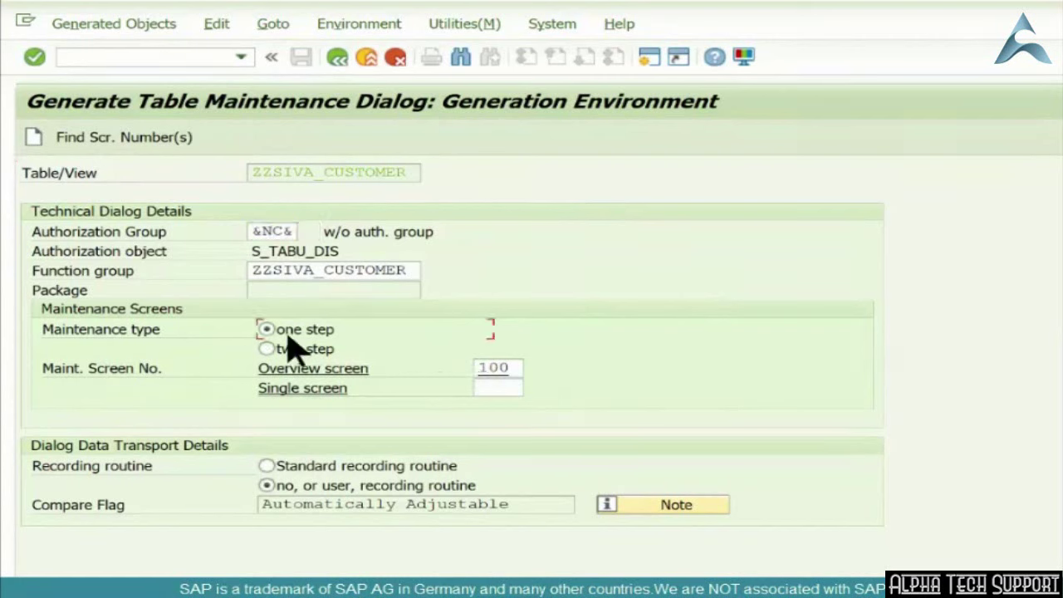
pyautogui.click(34, 137)
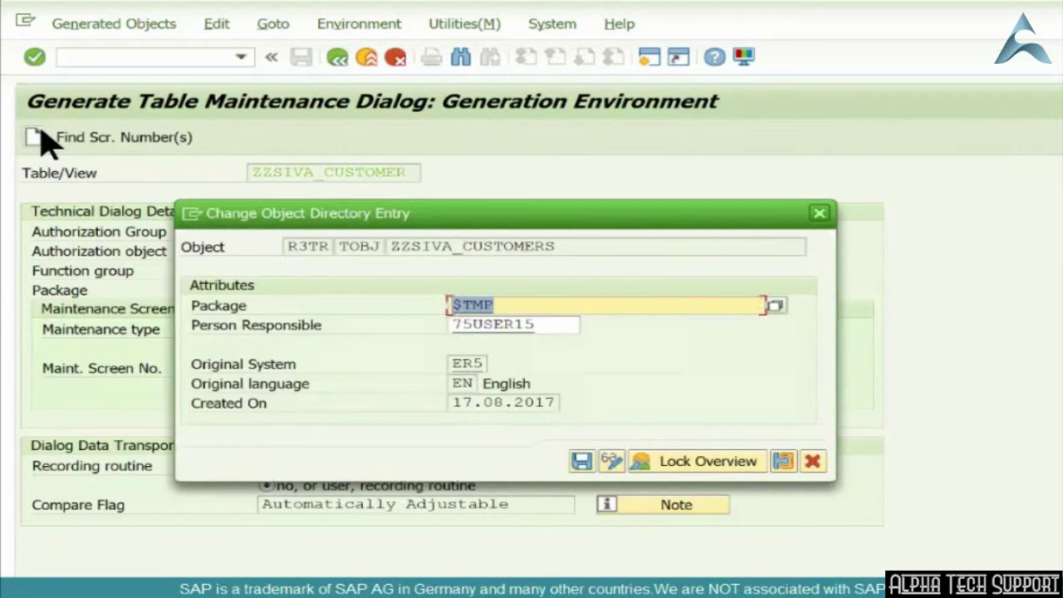
pyautogui.click(581, 462)
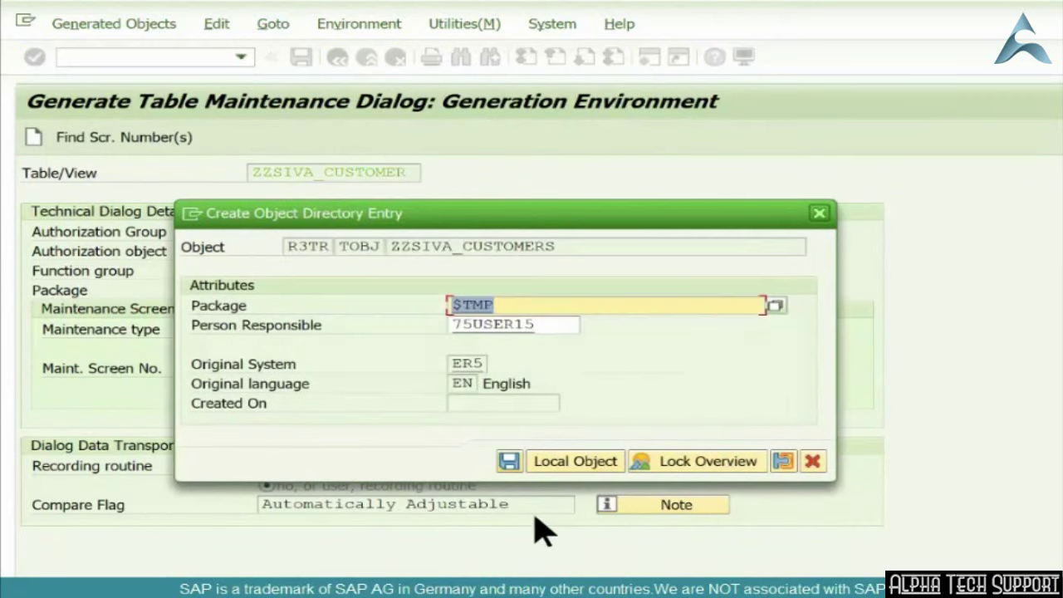
pyautogui.click(509, 463)
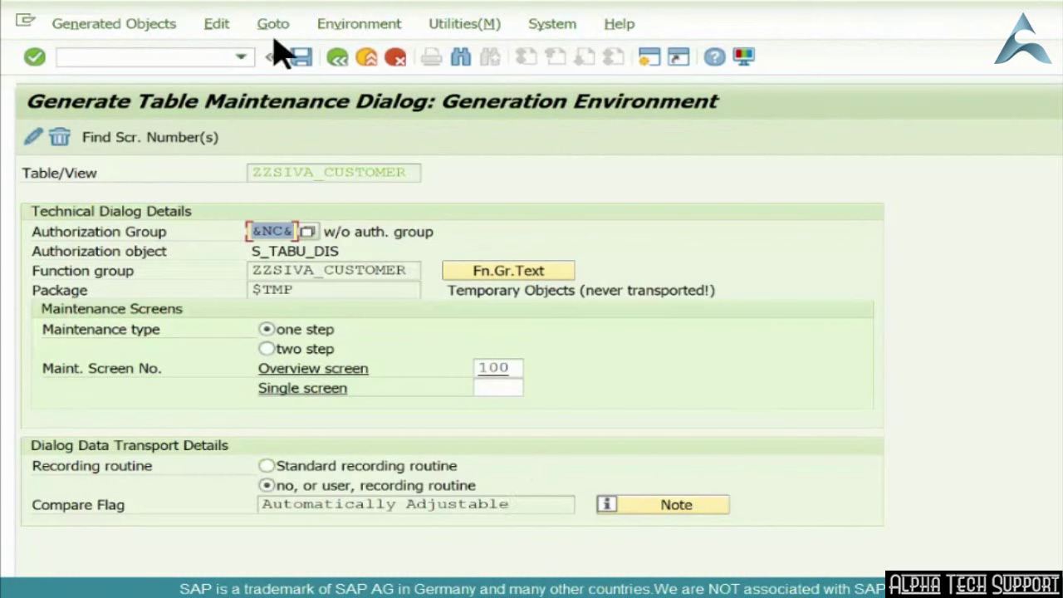
pyautogui.click(337, 58)
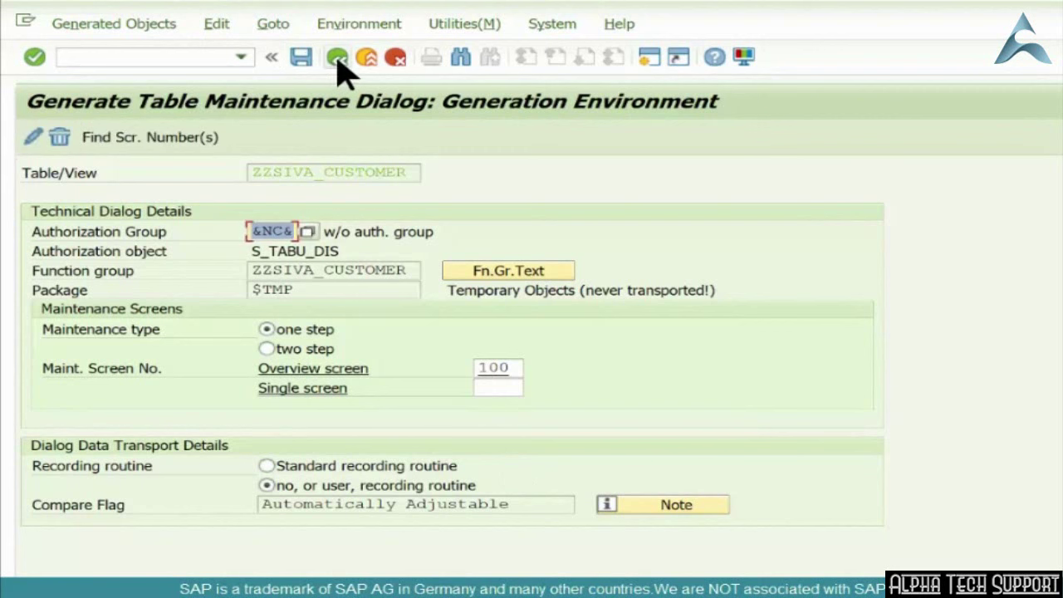
pyautogui.click(337, 58)
pyautogui.click(267, 27)
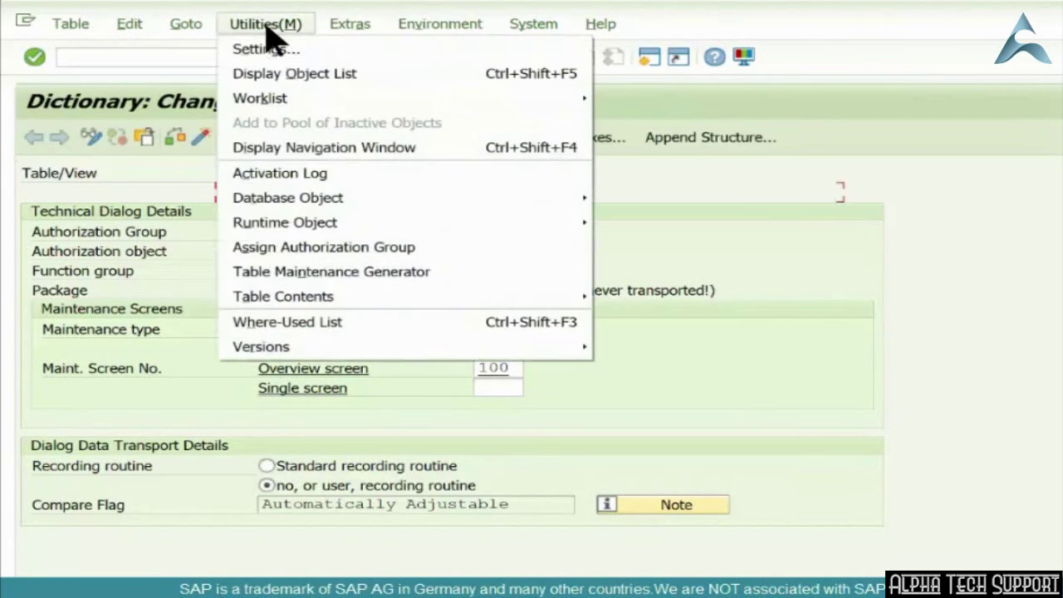
# Start a new table entry for customer 1000 via Create Entries.
pyautogui.moveTo(416, 301)
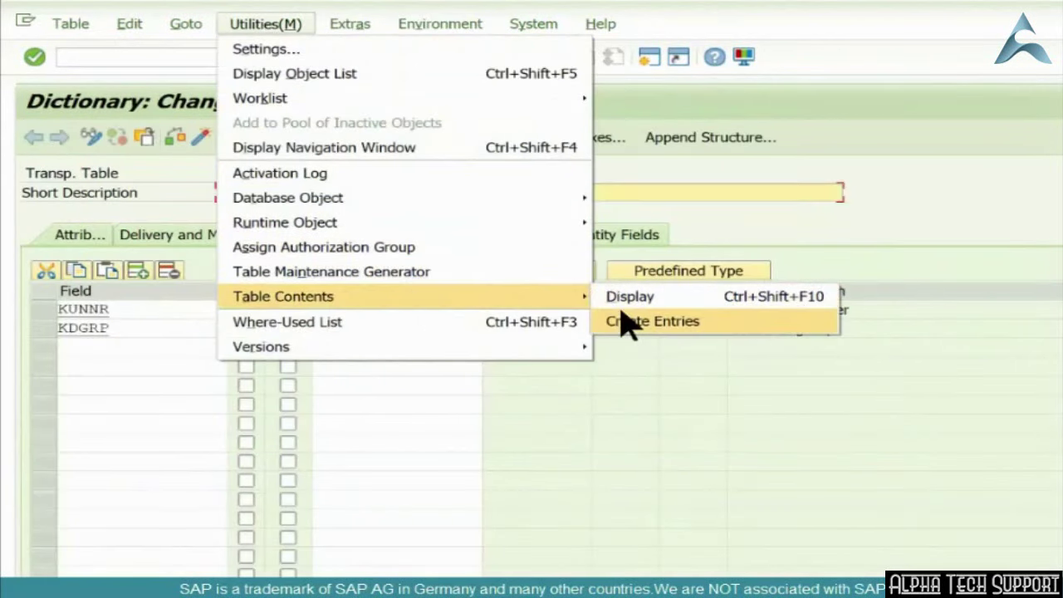
pyautogui.click(630, 321)
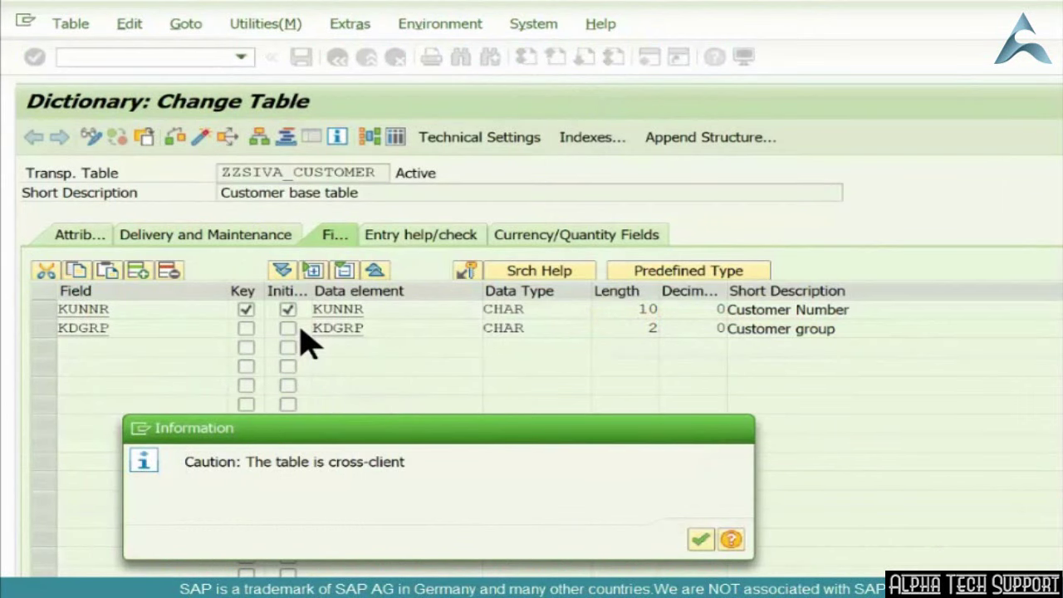
pyautogui.press('Return')
pyautogui.click(73, 139)
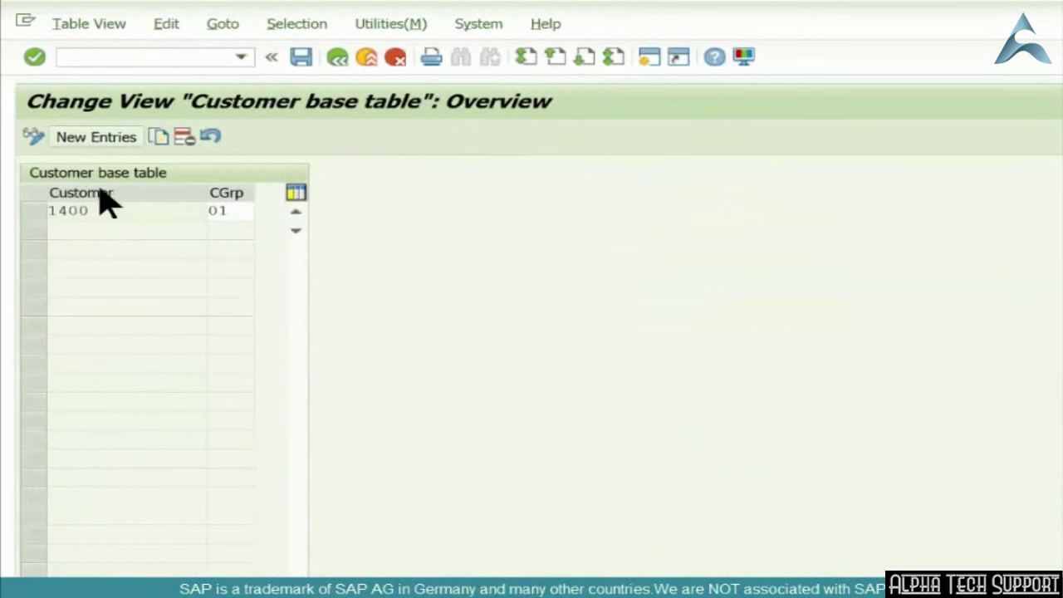
pyautogui.write('1000')
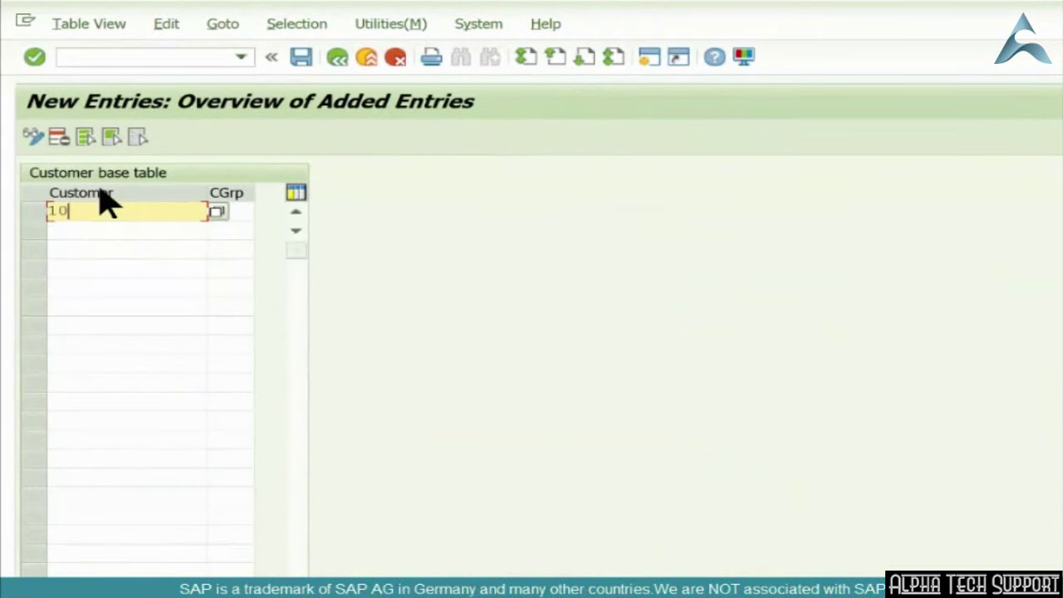
# List the allowed customer group values with F4, then bring up the foreign-key diagram slide.
pyautogui.click(251, 212)
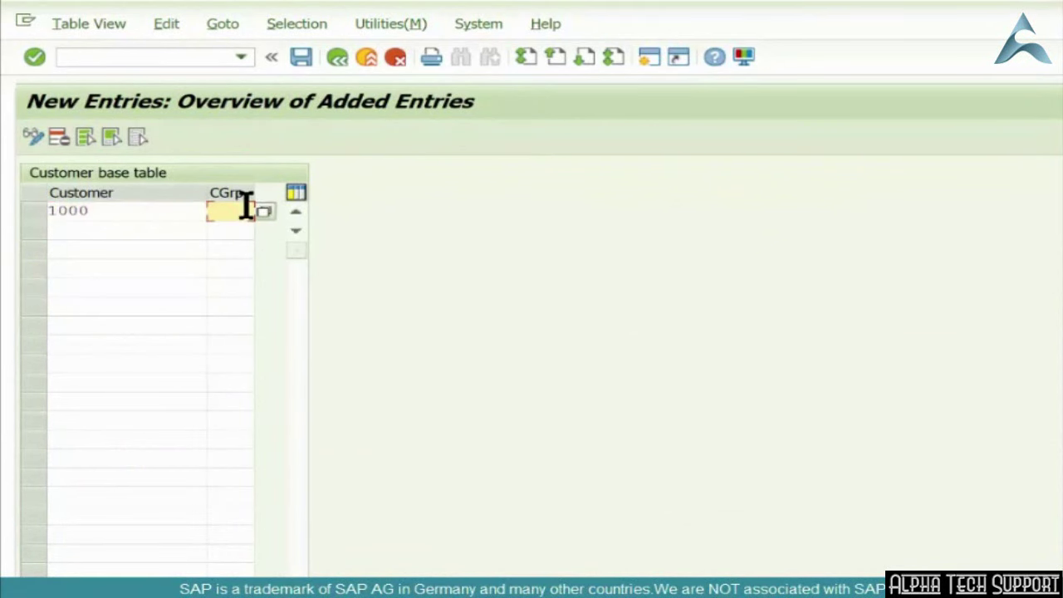
pyautogui.press('F4')
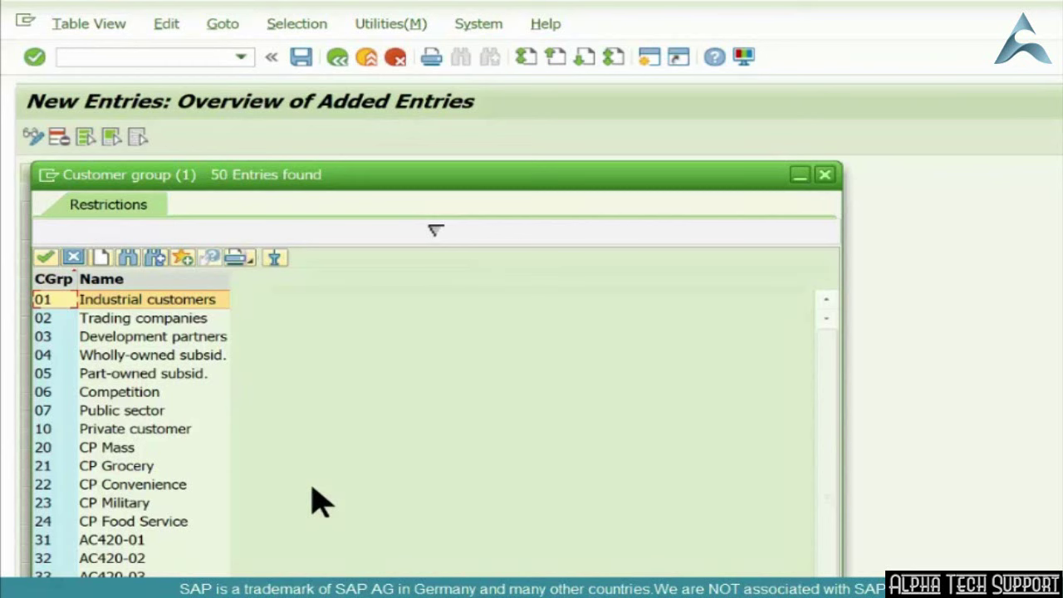
pyautogui.press('Escape')
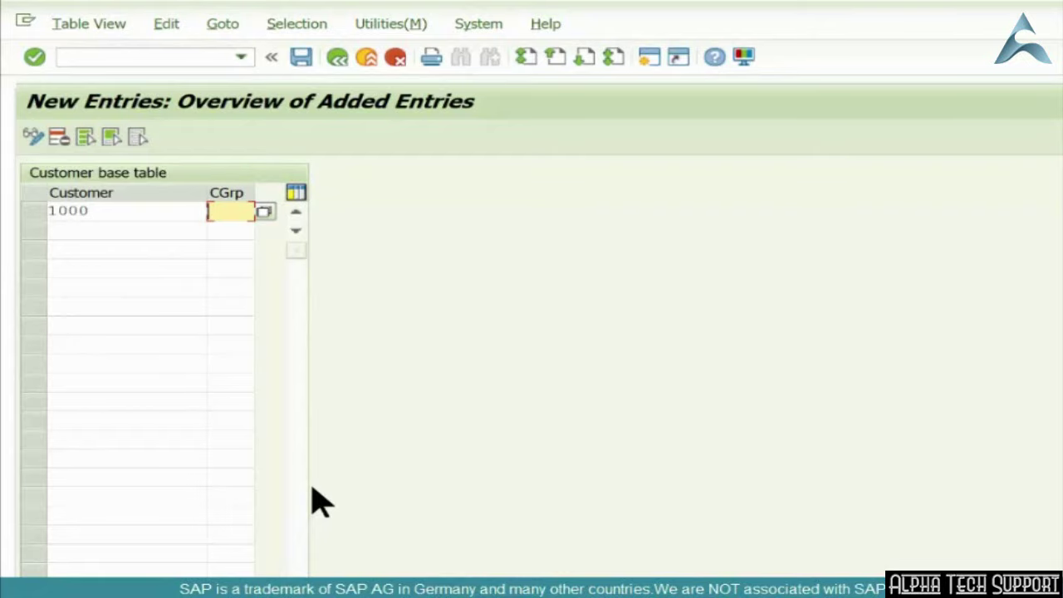
pyautogui.hotkey('alt', 'Tab')
pyautogui.hotkey('alt', 'Tab')
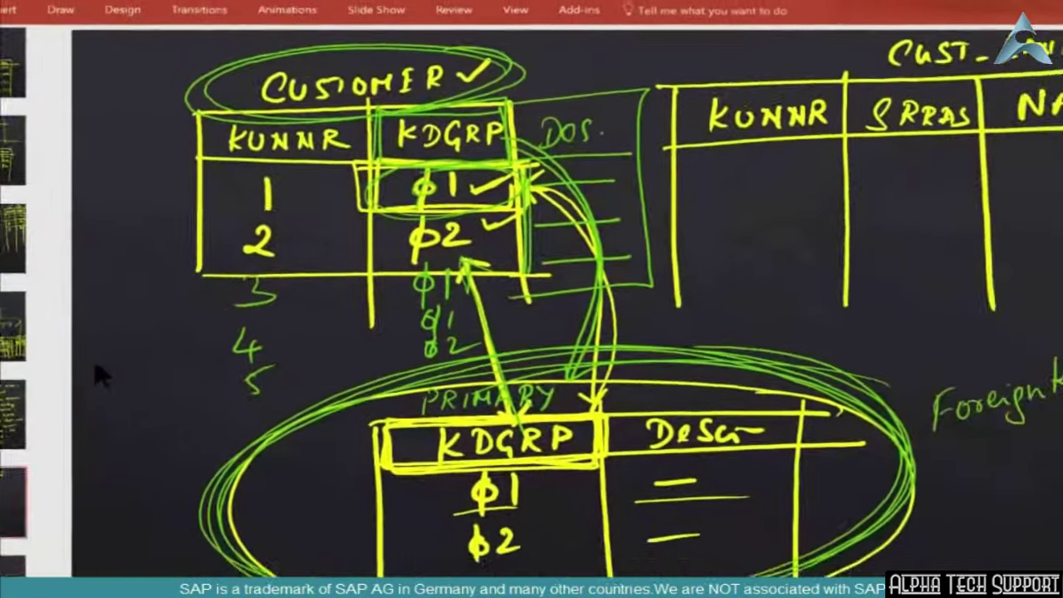
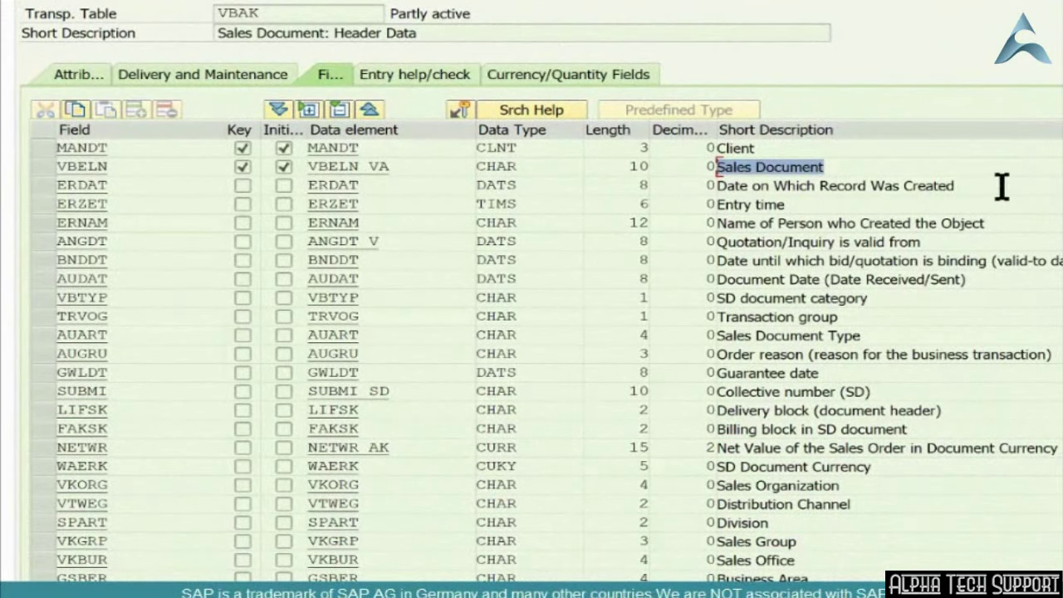
pyautogui.moveTo(963, 186); pyautogui.dragTo(653, 178)
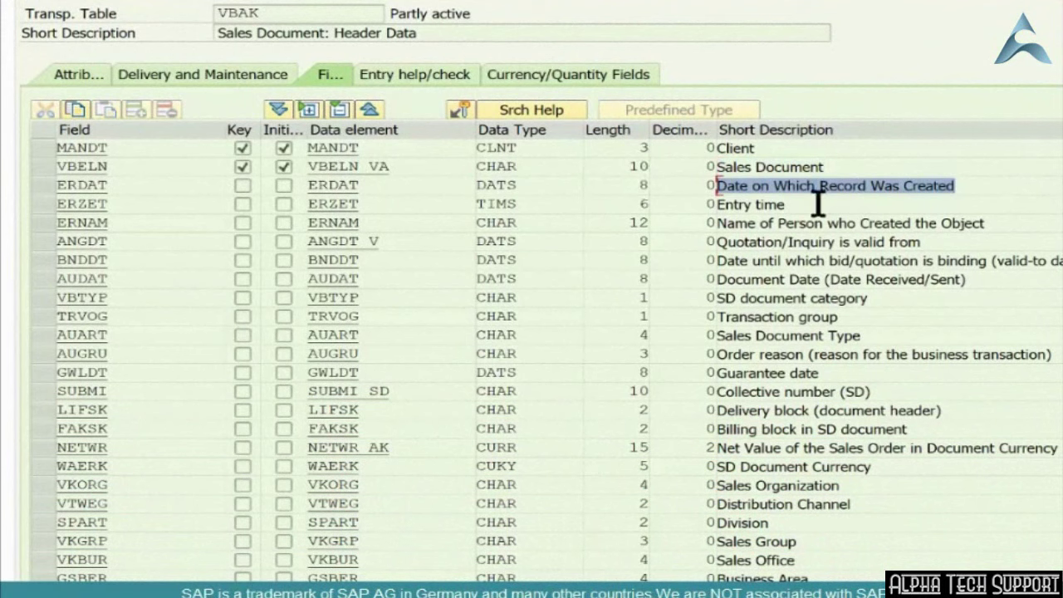
pyautogui.moveTo(824, 205); pyautogui.dragTo(681, 205)
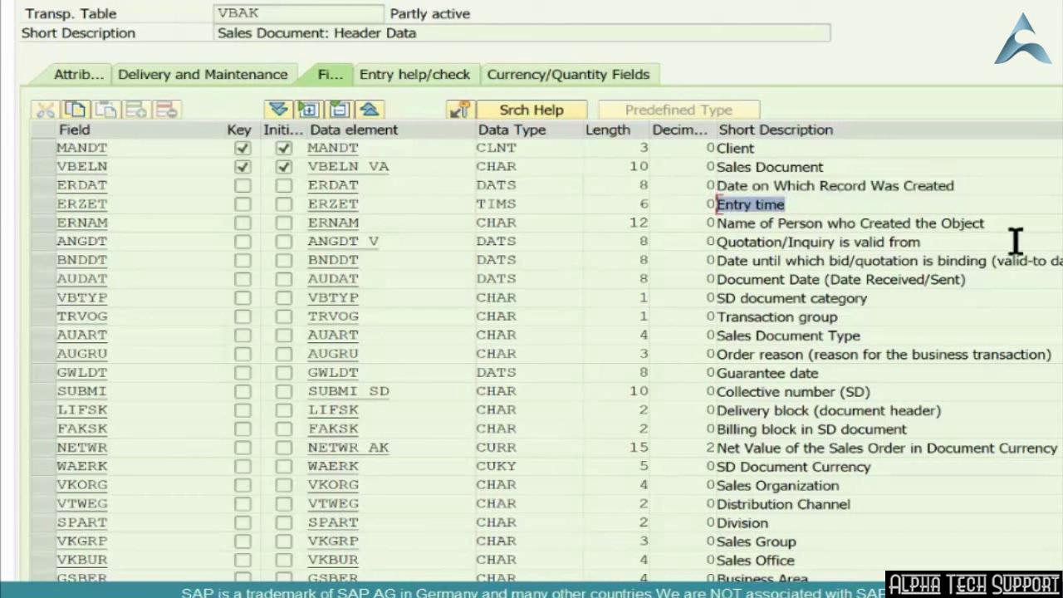
pyautogui.moveTo(1035, 221); pyautogui.dragTo(686, 215)
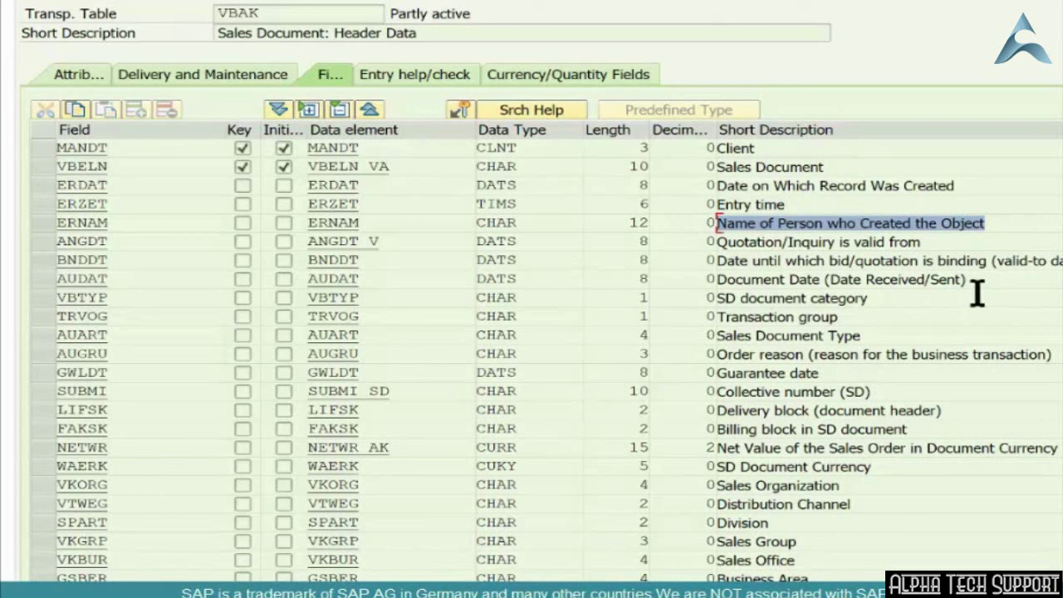
pyautogui.moveTo(769, 522); pyautogui.dragTo(718, 522)
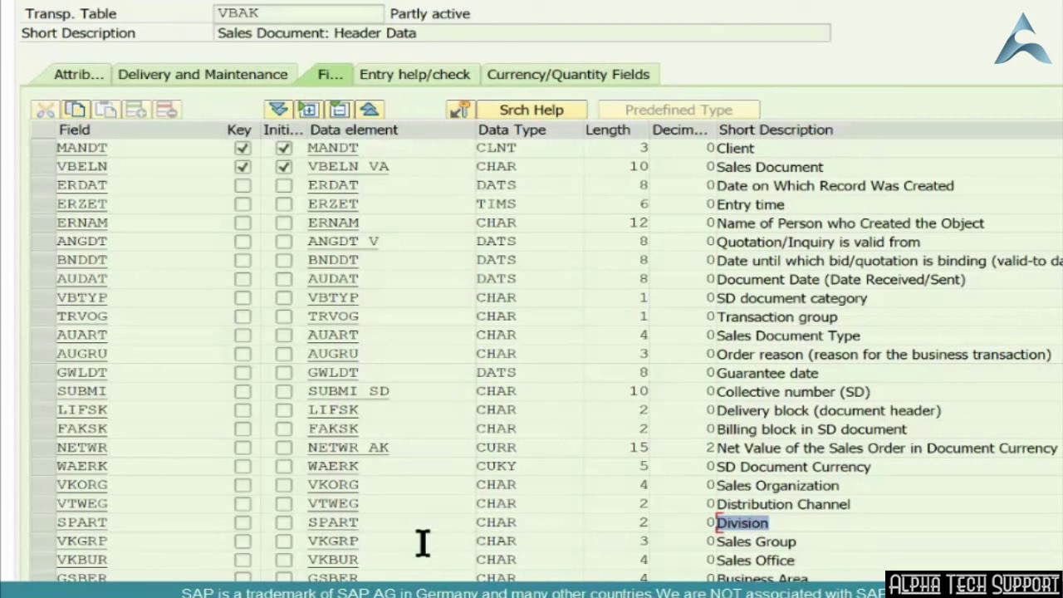
pyautogui.doubleClick(808, 575)
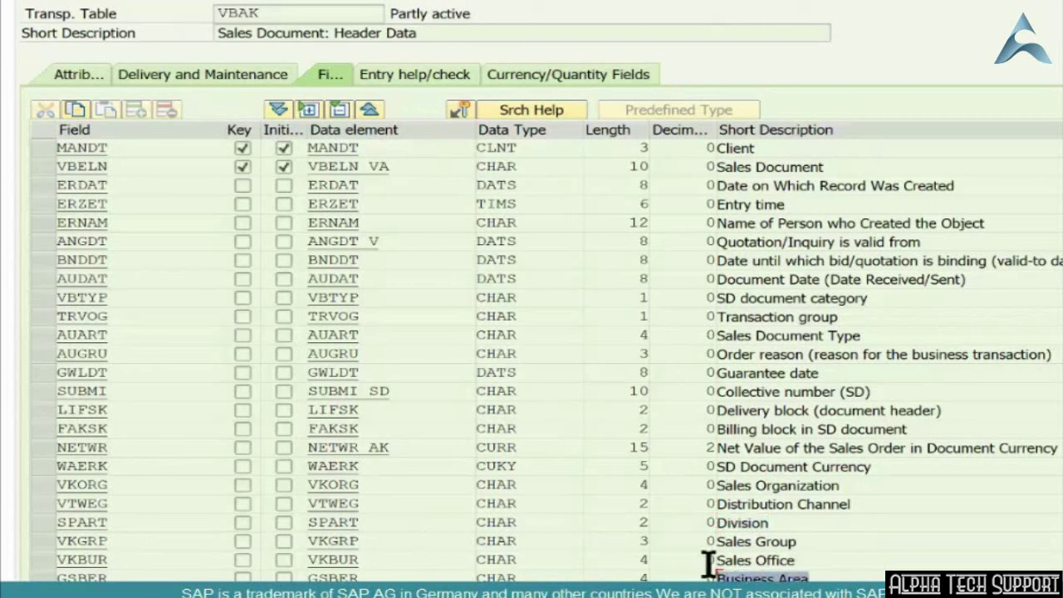
pyautogui.doubleClick(818, 547)
pyautogui.moveTo(819, 562); pyautogui.dragTo(657, 569)
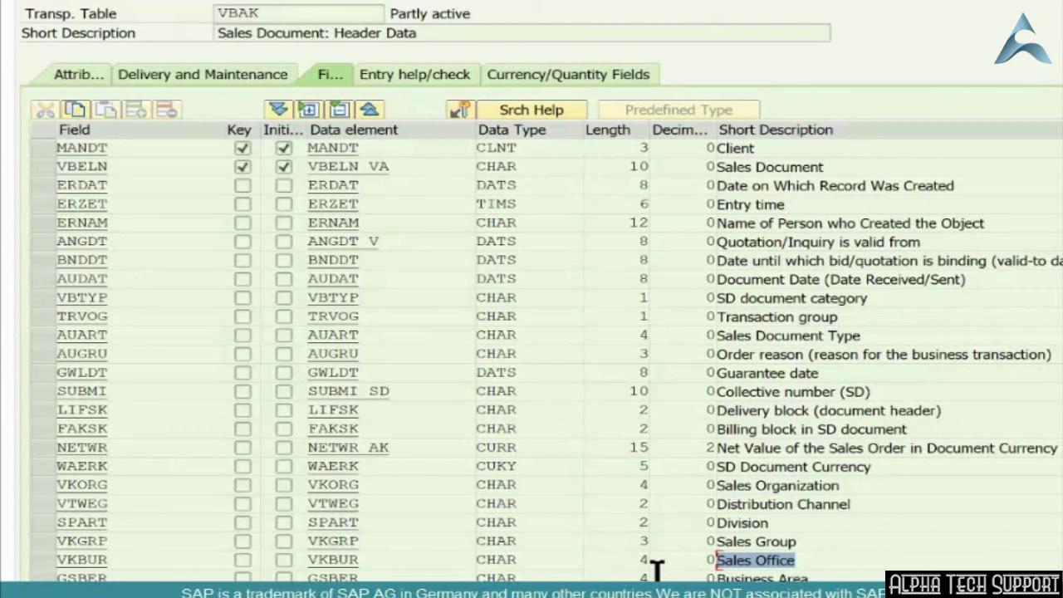
pyautogui.scroll(-1, 656, 569)
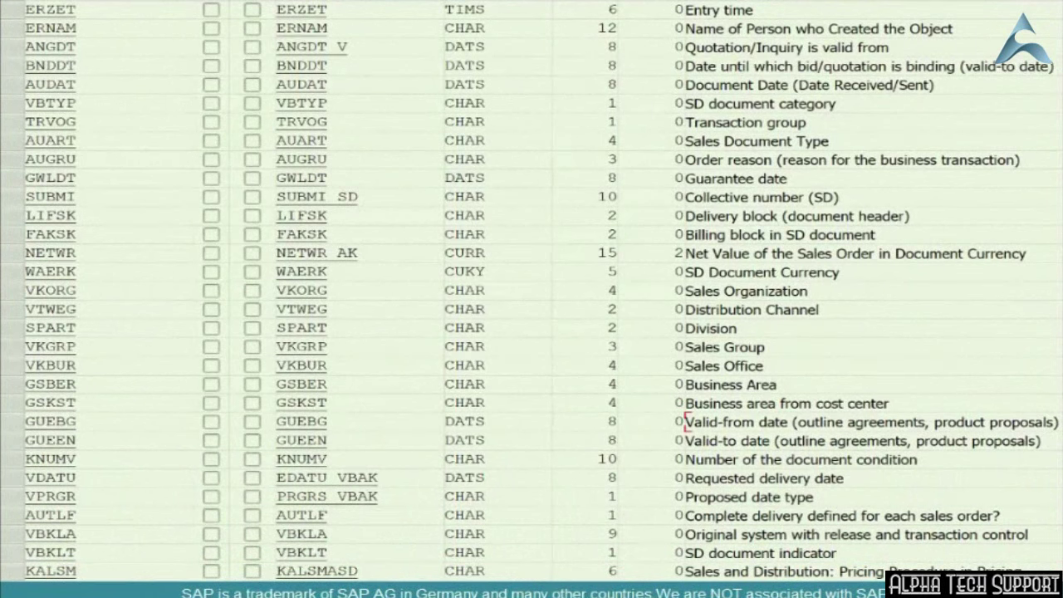
# Step between the Valid-from and Valid-to date descriptions in the VBAK field list, then scroll down.
pyautogui.press('Down')
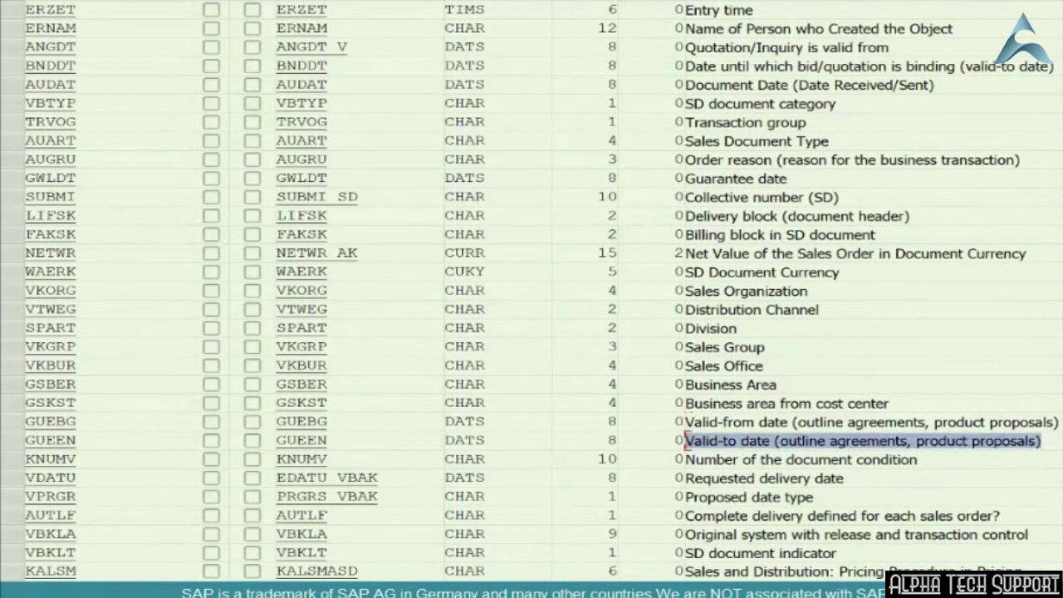
pyautogui.press('Up')
pyautogui.press('Down')
pyautogui.press('Left')
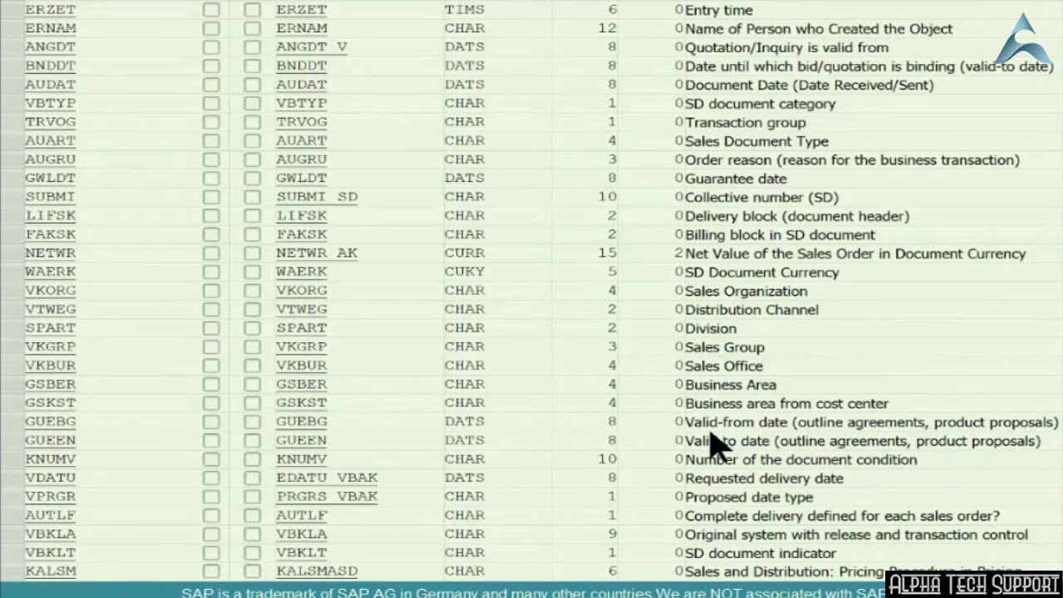
pyautogui.scroll(-1, 713, 444)
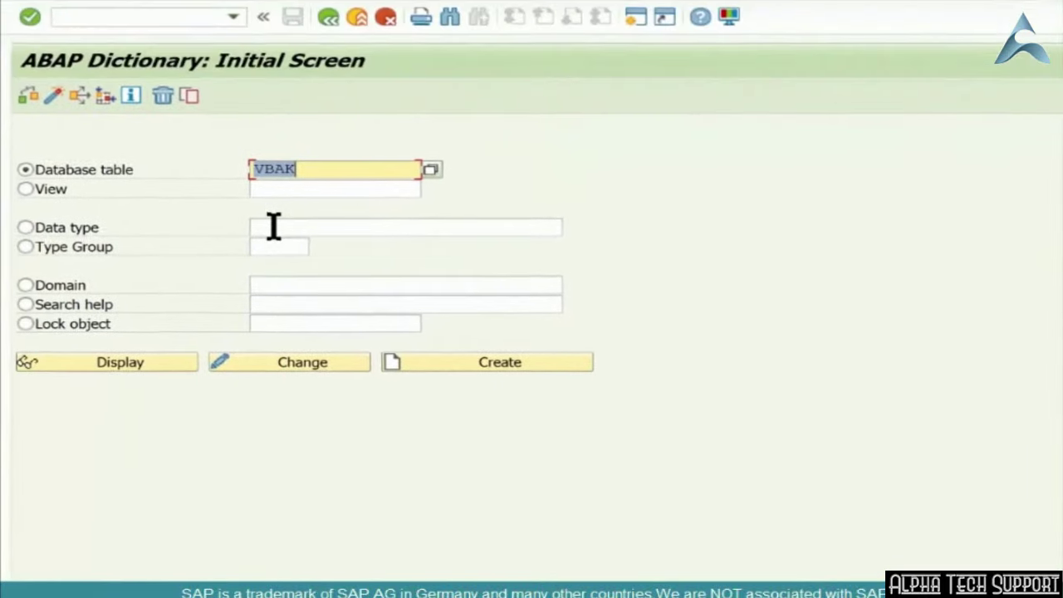
# Display the database table VBAP in the ABAP Dictionary.
pyautogui.write('vba')
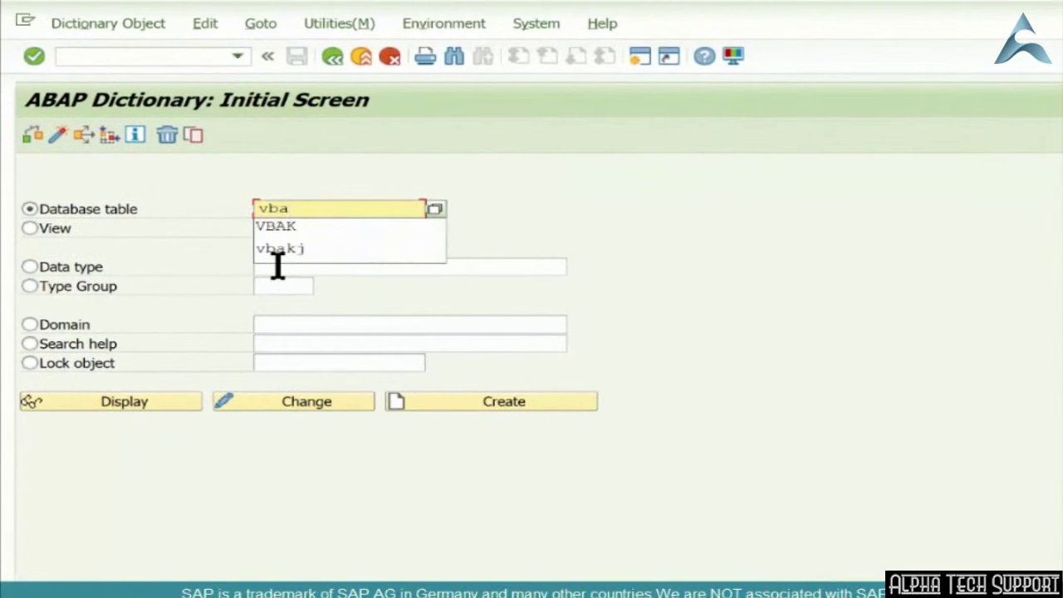
pyautogui.write('p')
pyautogui.press('Return')
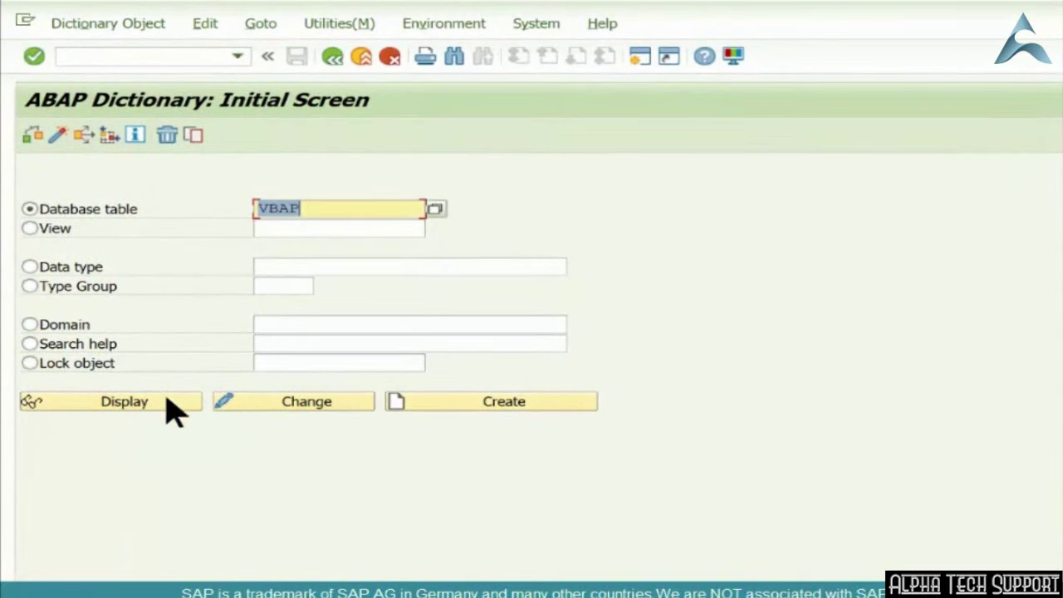
pyautogui.click(169, 405)
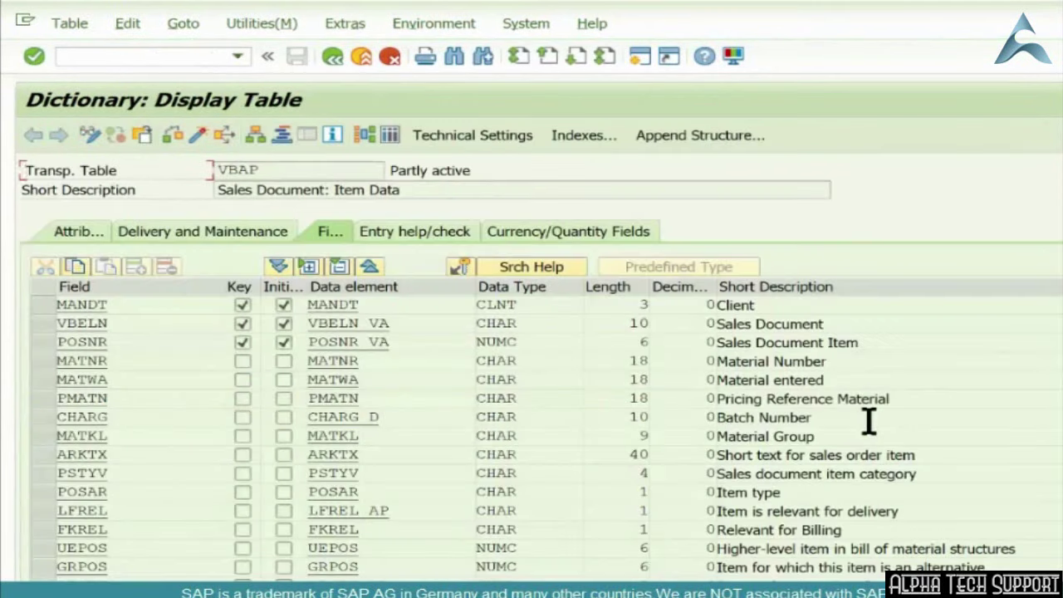
# Highlight and point out VBAP's key fields VBELN and POSNR.
pyautogui.click(864, 322)
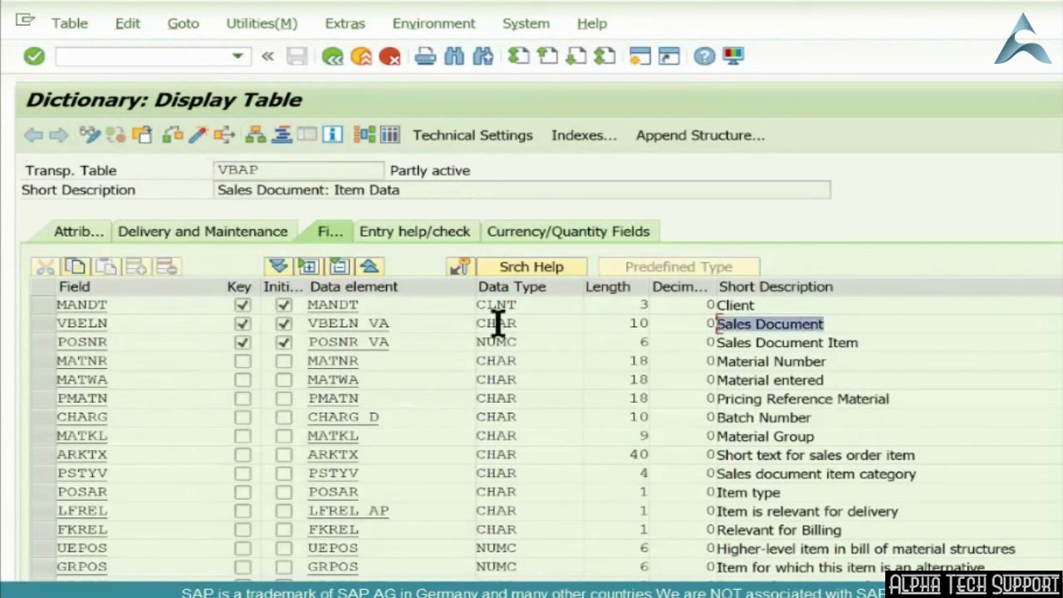
pyautogui.click(135, 324)
pyautogui.moveTo(136, 324); pyautogui.dragTo(3, 309)
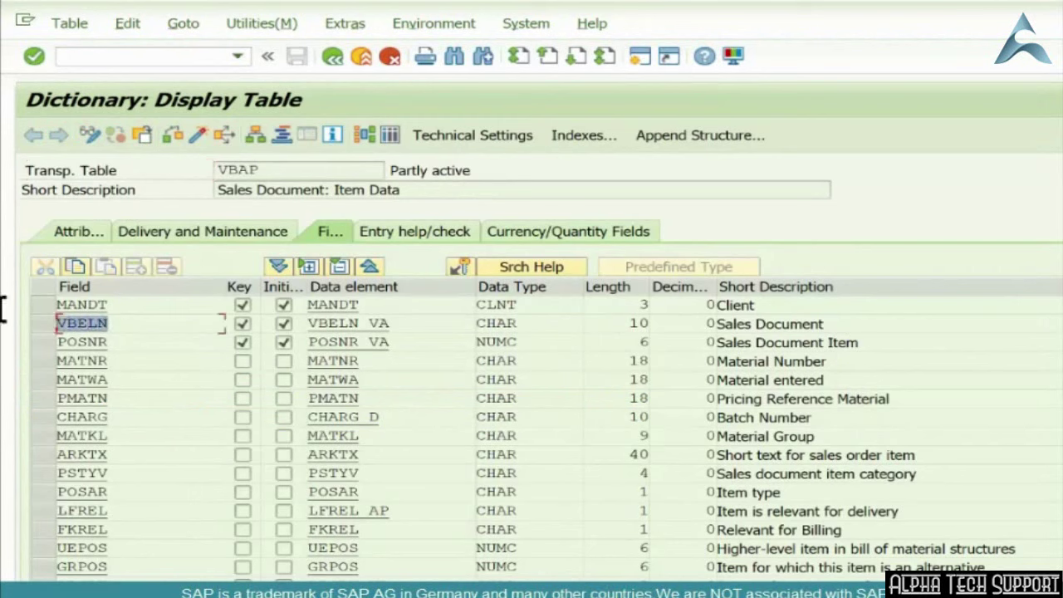
pyautogui.moveTo(142, 344); pyautogui.dragTo(25, 329)
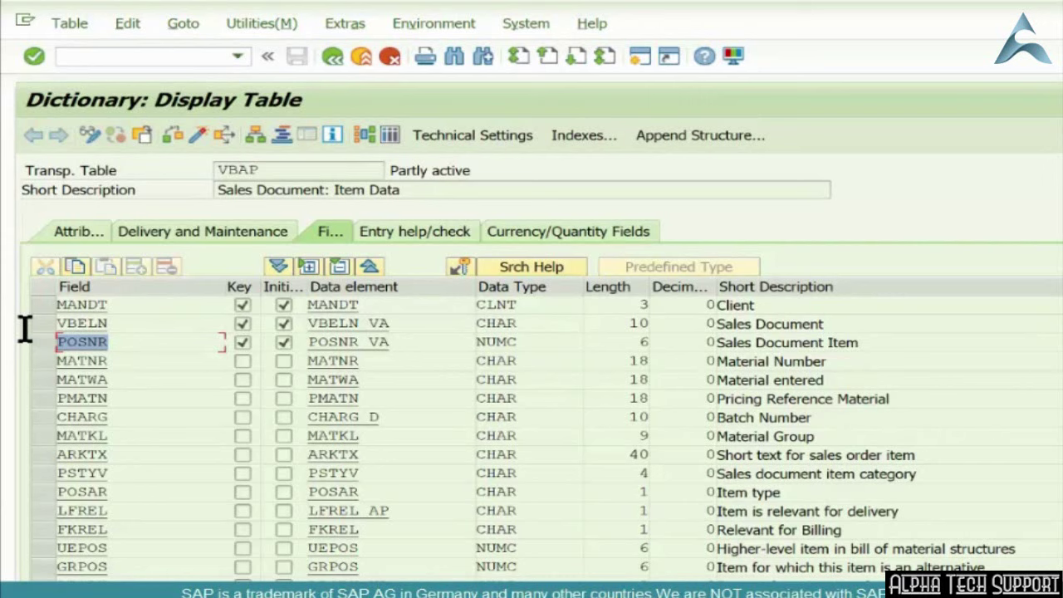
pyautogui.click(108, 322)
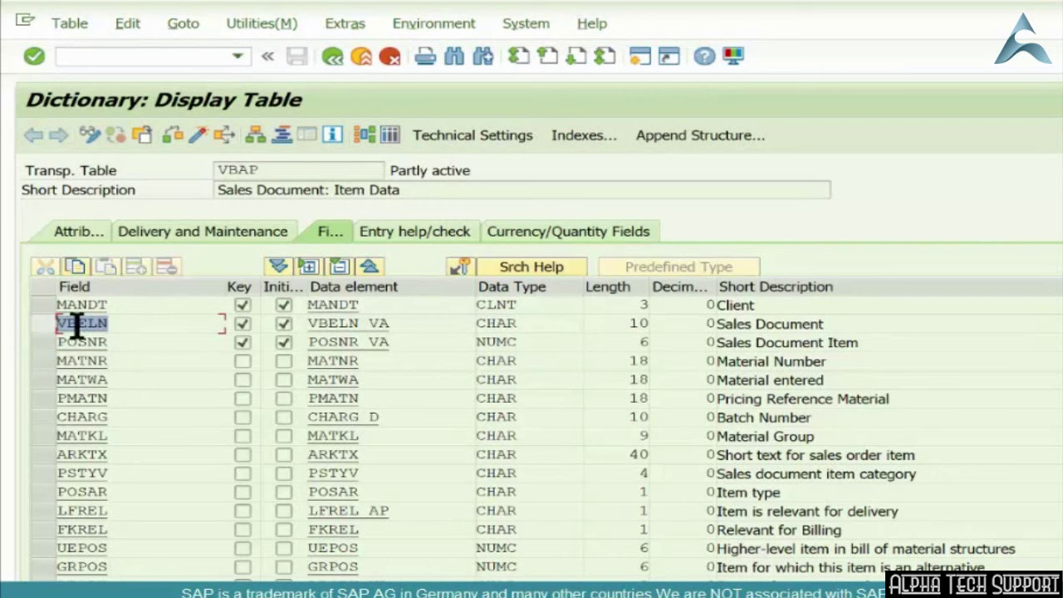
pyautogui.click(115, 343)
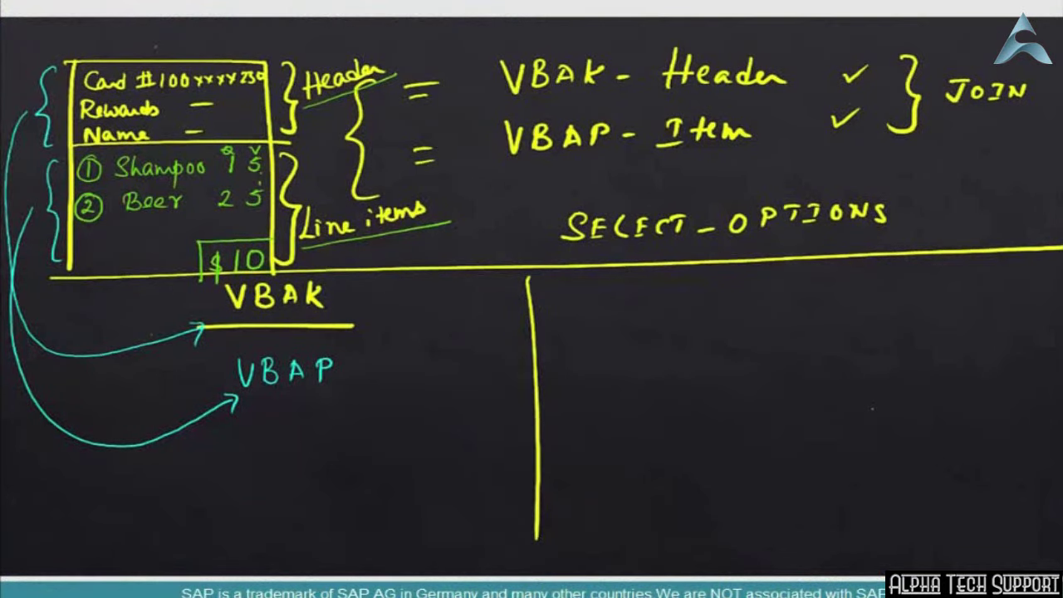
# Write 101 above the receipt with an arrow labelling it the sales document number.
pyautogui.moveTo(156, 43)
pyautogui.mouseDown()
pyautogui.moveTo(155, 57)
pyautogui.moveTo(169, 43)
pyautogui.moveTo(180, 53)
pyautogui.mouseUp()
pyautogui.moveTo(191, 47); pyautogui.dragTo(225, 37)
pyautogui.moveTo(200, 40)
pyautogui.mouseDown()
pyautogui.moveTo(189, 46)
pyautogui.moveTo(346, 38)
pyautogui.mouseUp()
# Bracket the receipt's line items, underline Shampoo and Beer, and circle 101.
pyautogui.moveTo(60, 163)
pyautogui.mouseDown()
pyautogui.moveTo(48, 181)
pyautogui.moveTo(51, 246)
pyautogui.moveTo(124, 231)
pyautogui.mouseUp()
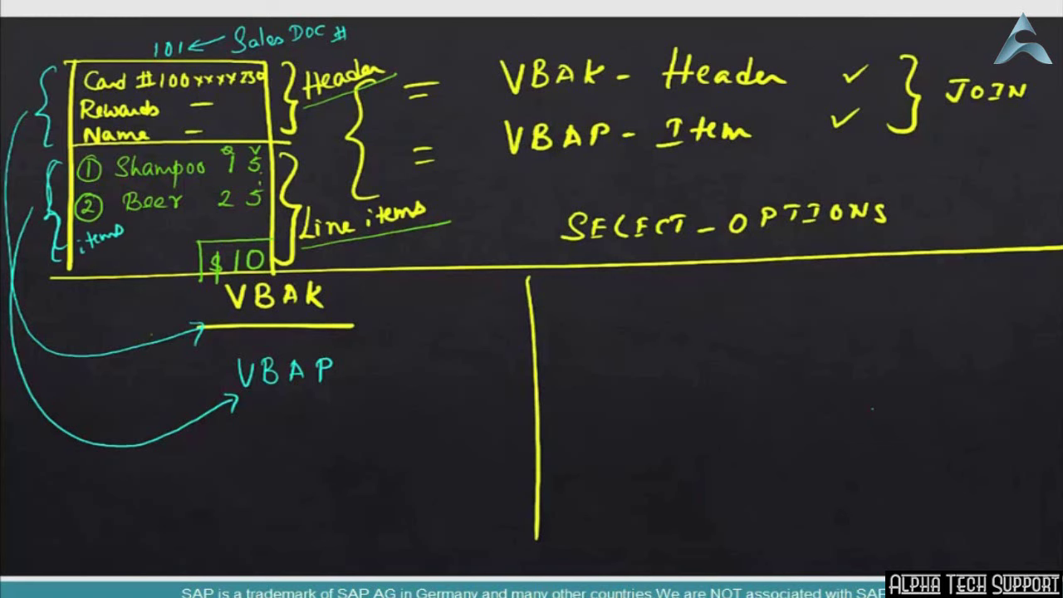
pyautogui.moveTo(73, 188); pyautogui.dragTo(271, 176)
pyautogui.moveTo(74, 226); pyautogui.dragTo(269, 222)
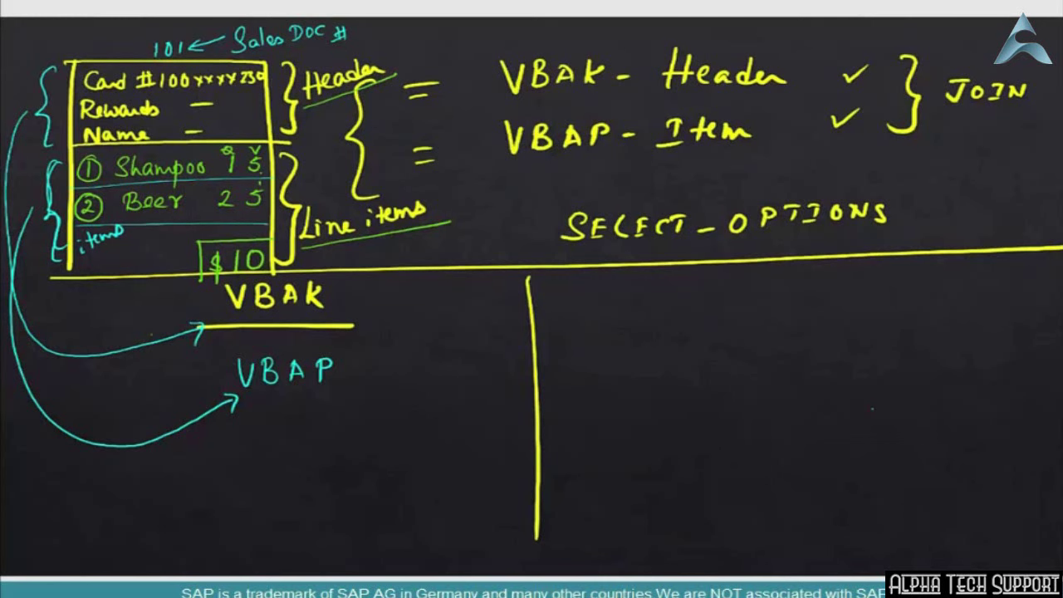
pyautogui.moveTo(186, 37)
pyautogui.mouseDown()
pyautogui.moveTo(151, 58)
pyautogui.moveTo(182, 38)
pyautogui.mouseUp()
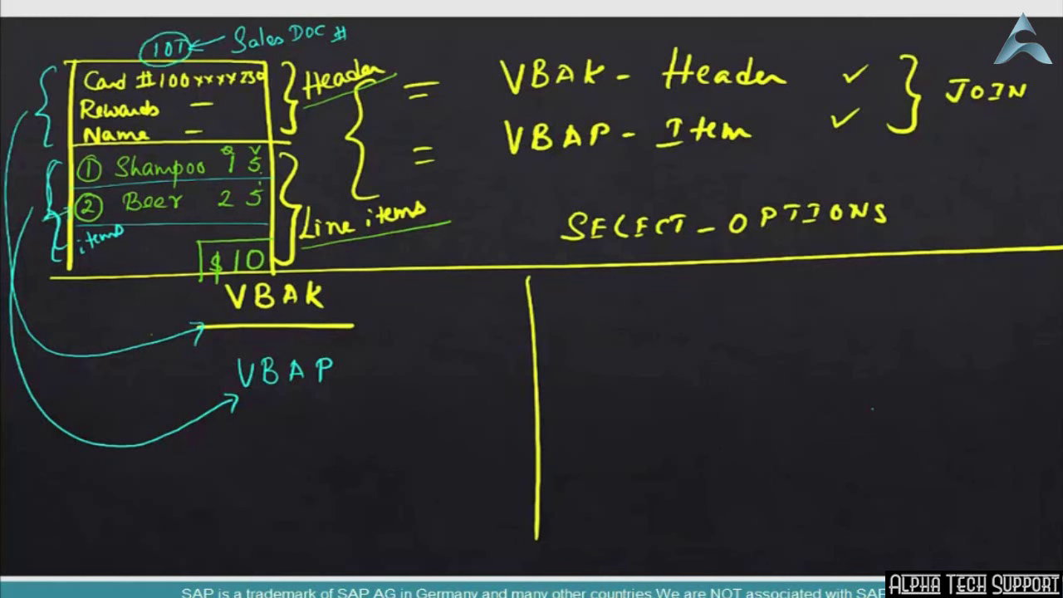
pyautogui.hotkey('alt', 'Tab')
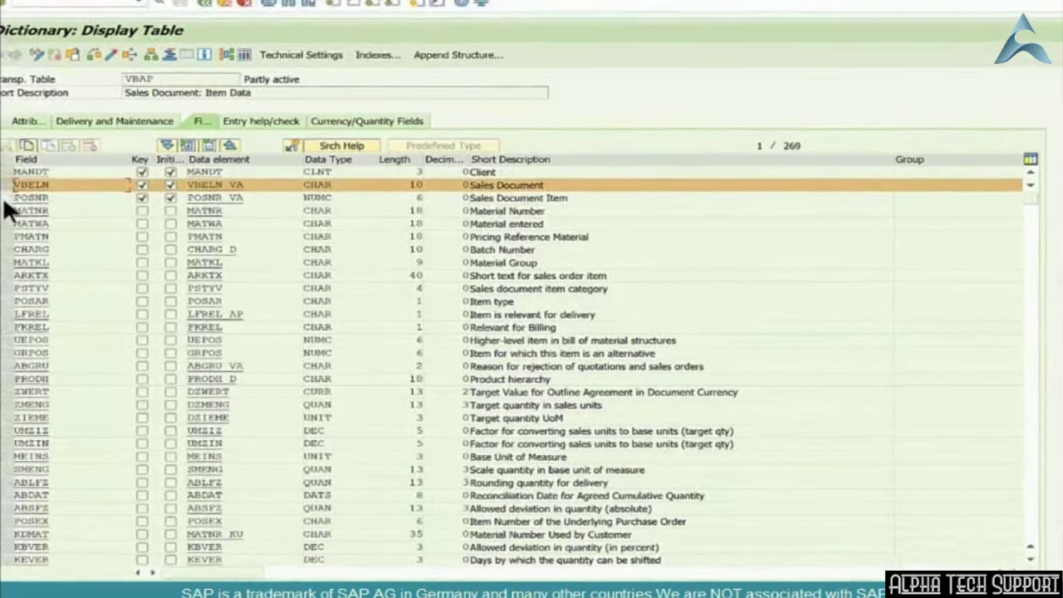
pyautogui.moveTo(0, 174); pyautogui.dragTo(0, 187)
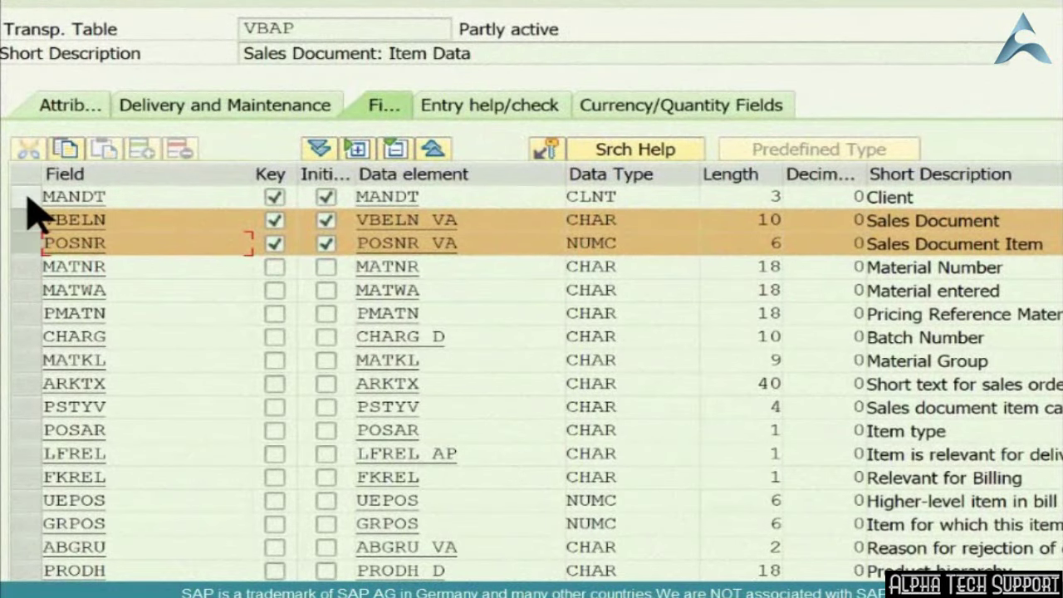
pyautogui.click(25, 198)
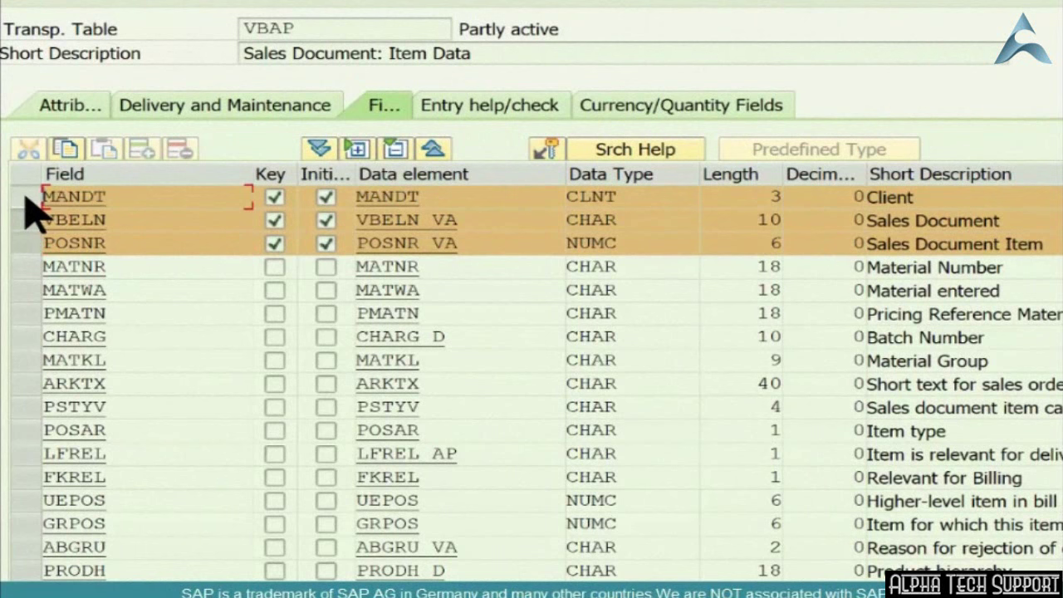
pyautogui.click(25, 199)
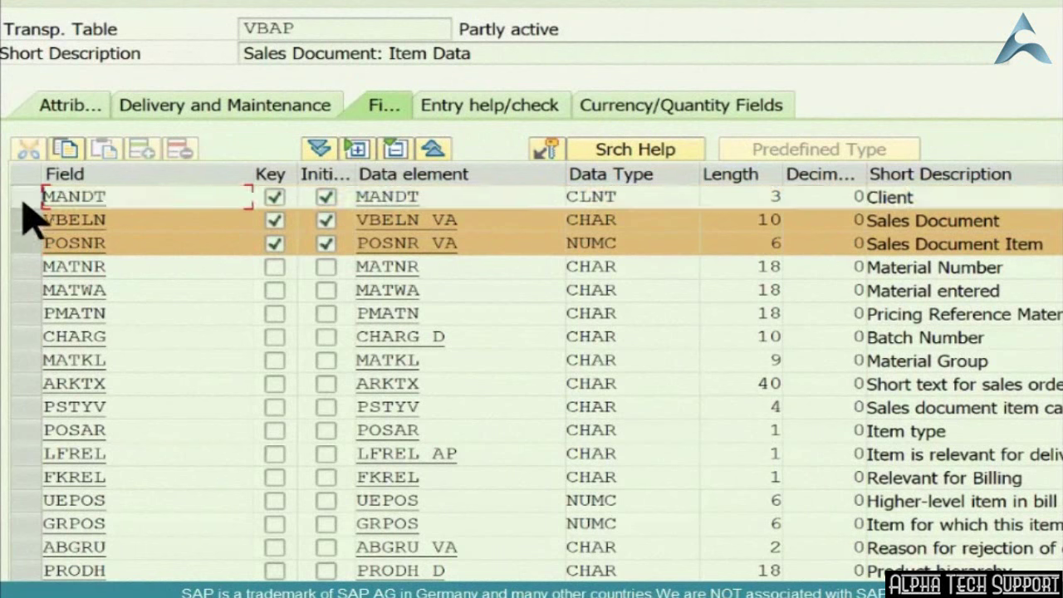
pyautogui.click(23, 246)
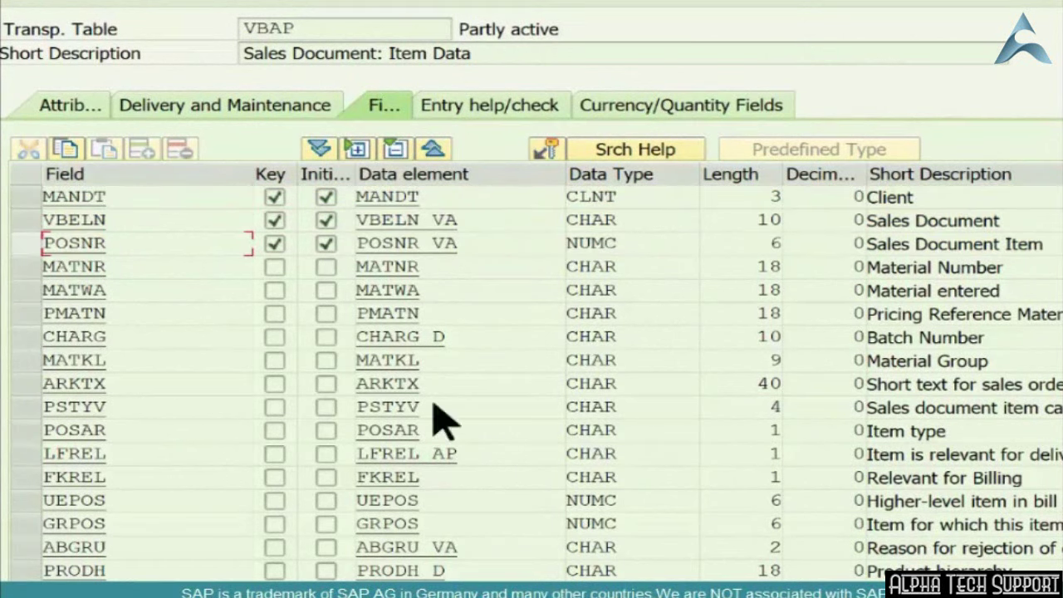
pyautogui.moveTo(1039, 266); pyautogui.dragTo(798, 242)
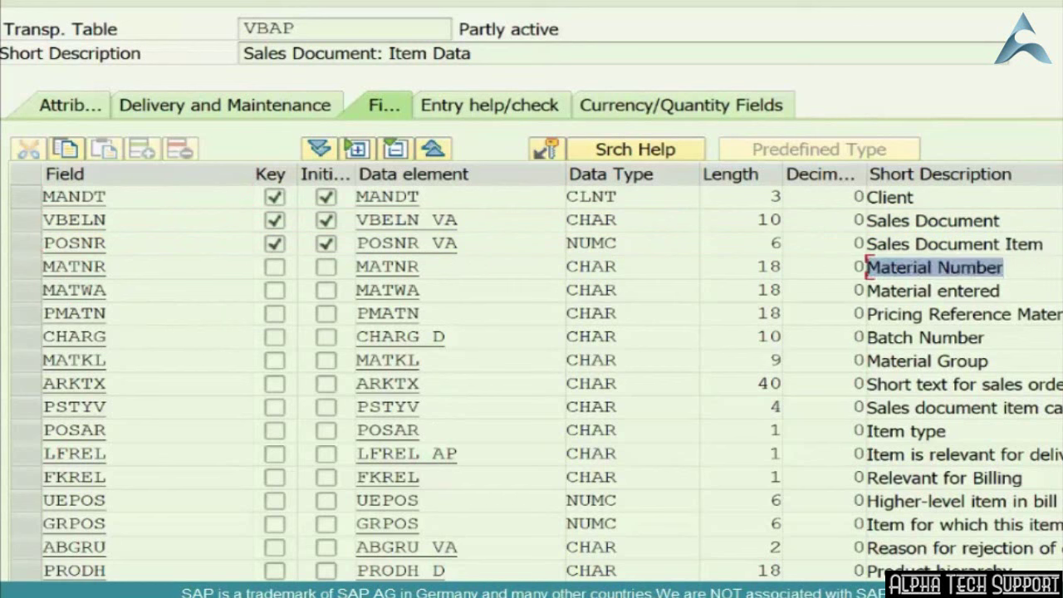
pyautogui.press('Down')
pyautogui.press('Down')
pyautogui.press('Down')
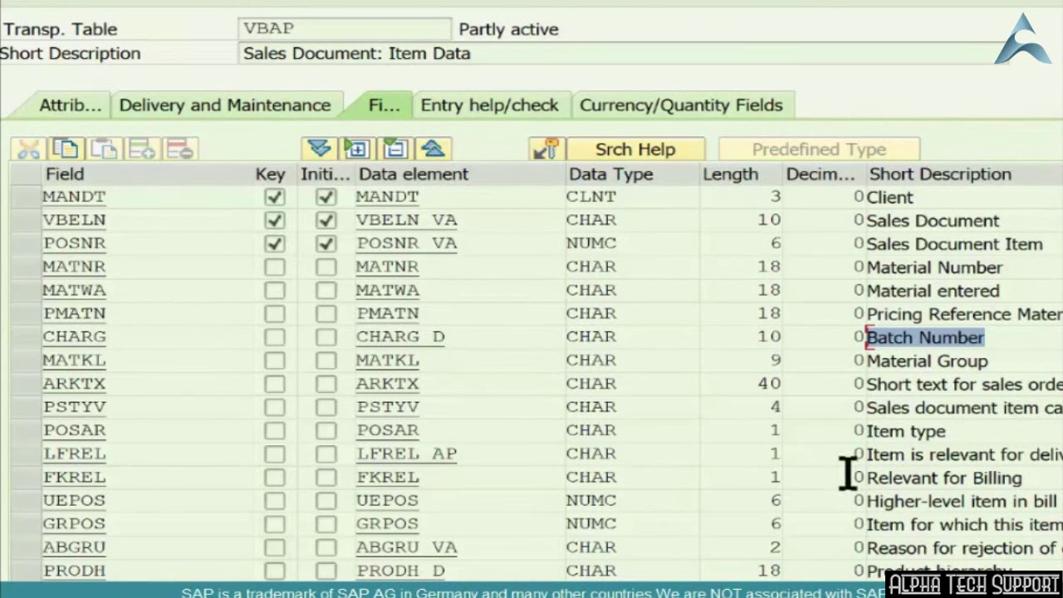
pyautogui.click(868, 431)
pyautogui.click(869, 477)
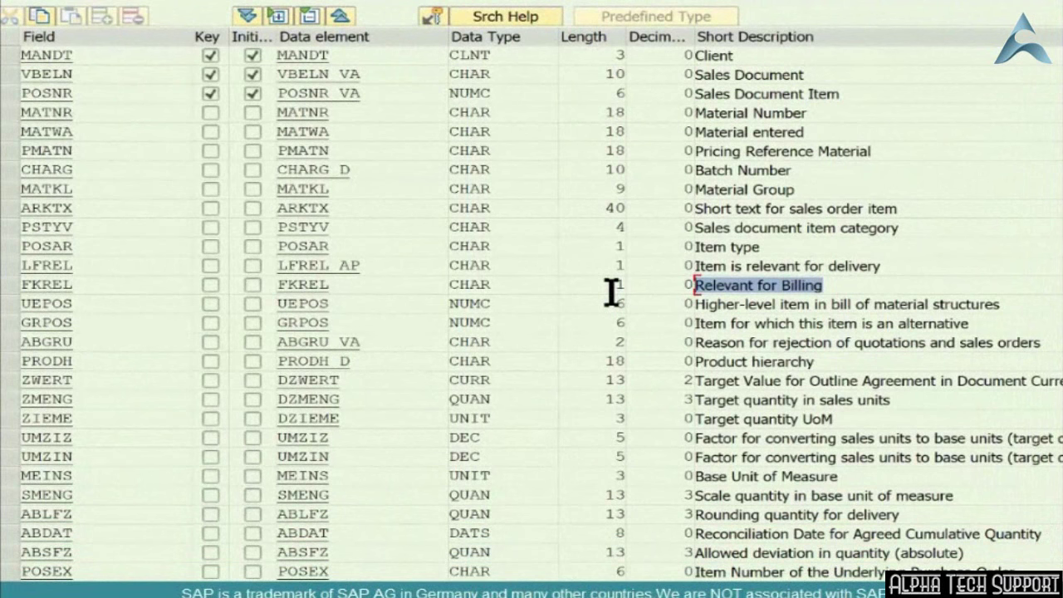
pyautogui.moveTo(834, 421); pyautogui.dragTo(687, 427)
pyautogui.moveTo(839, 476); pyautogui.dragTo(609, 484)
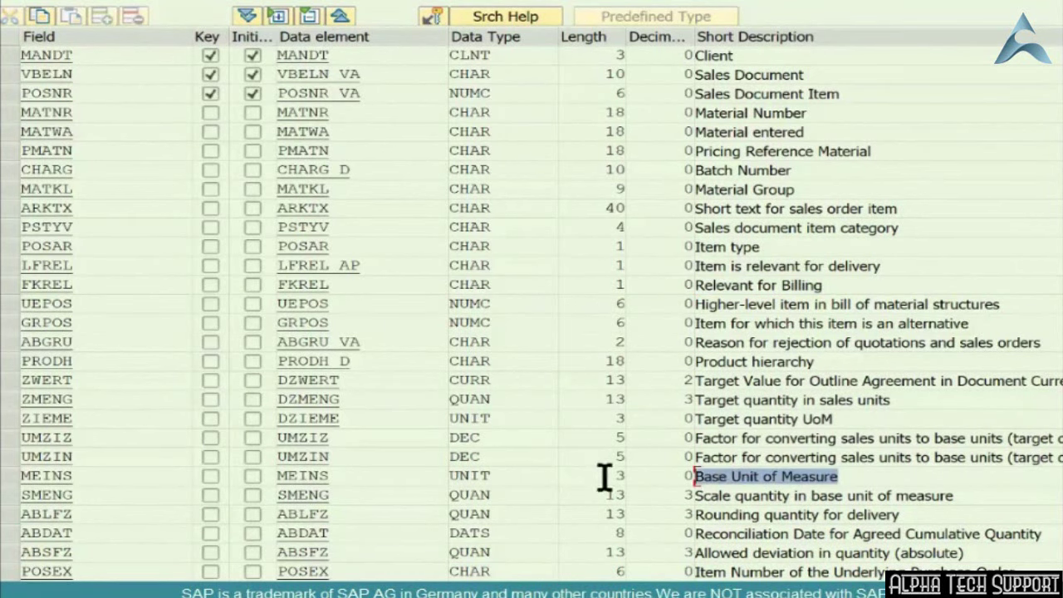